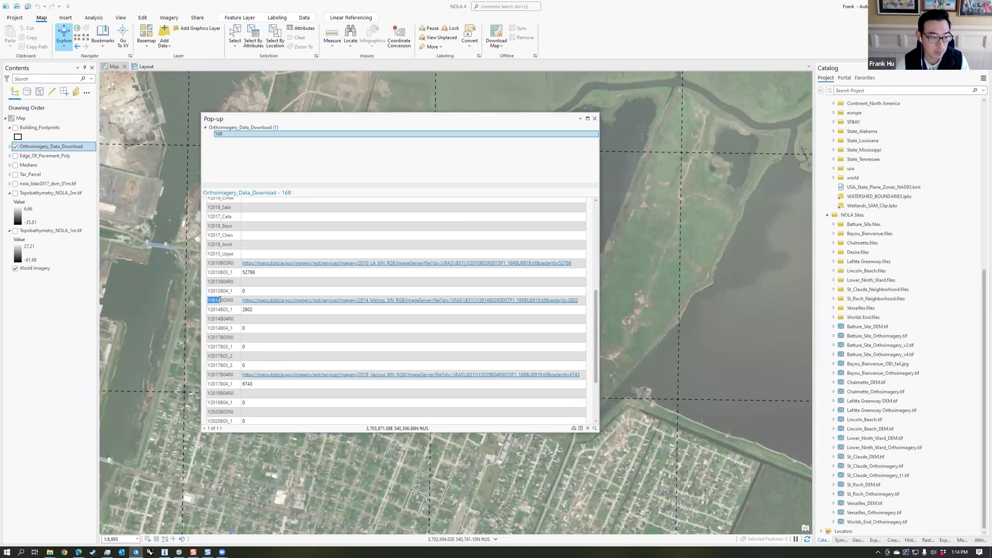
- Open the 2014 download link (field Y2014B03R0) for the orthoimagery tile over the wetland
left_click(225, 300)
left_click(389, 301)
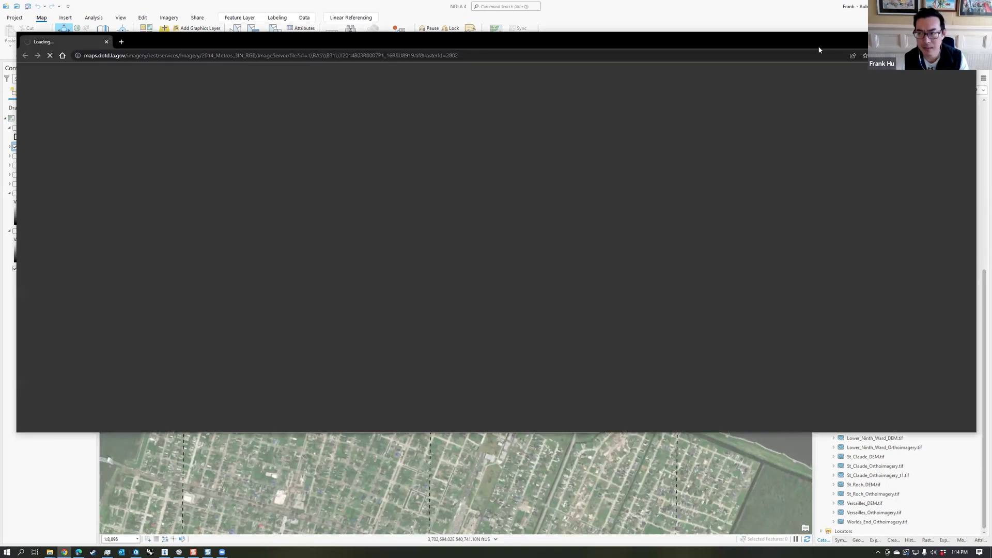
left_click_drag(818, 47, 634, 51)
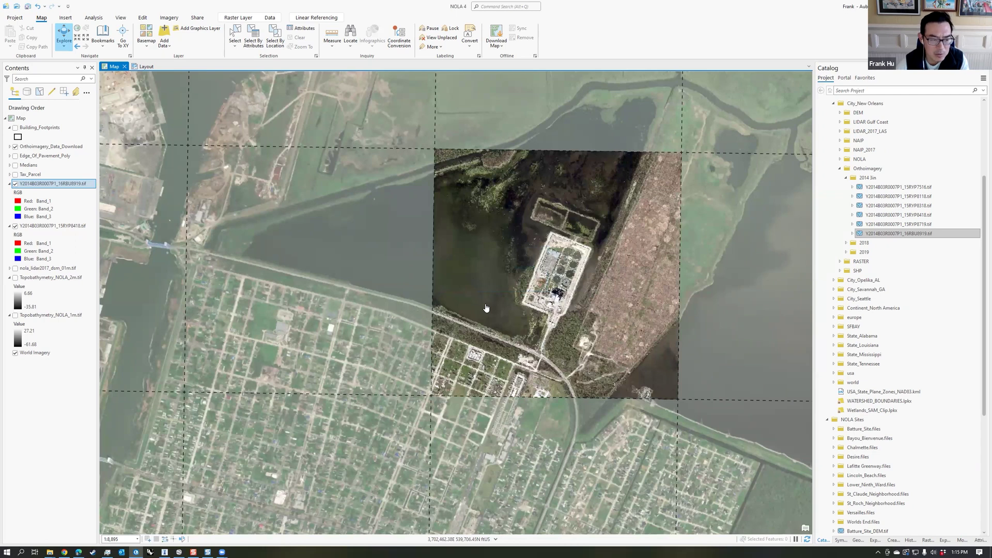
- Examine the 2014 orthoimagery over the wetland, the treatment plant and the neighbouring street grid
scroll(486, 309, "up", 2)
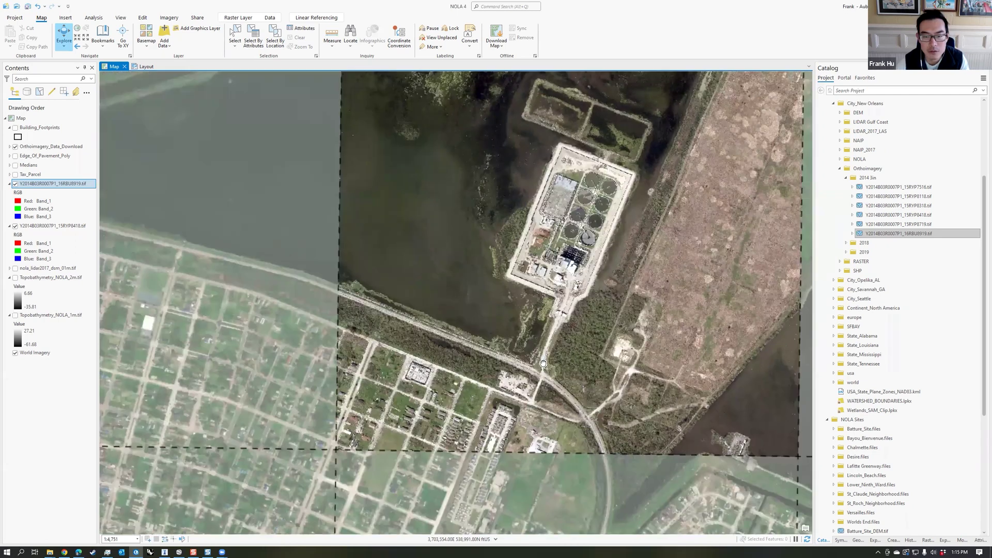
left_click_drag(471, 358, 427, 398)
scroll(398, 408, "up", 3)
left_click_drag(524, 454, 516, 302)
scroll(406, 391, "up", 1)
scroll(424, 336, "down", 4)
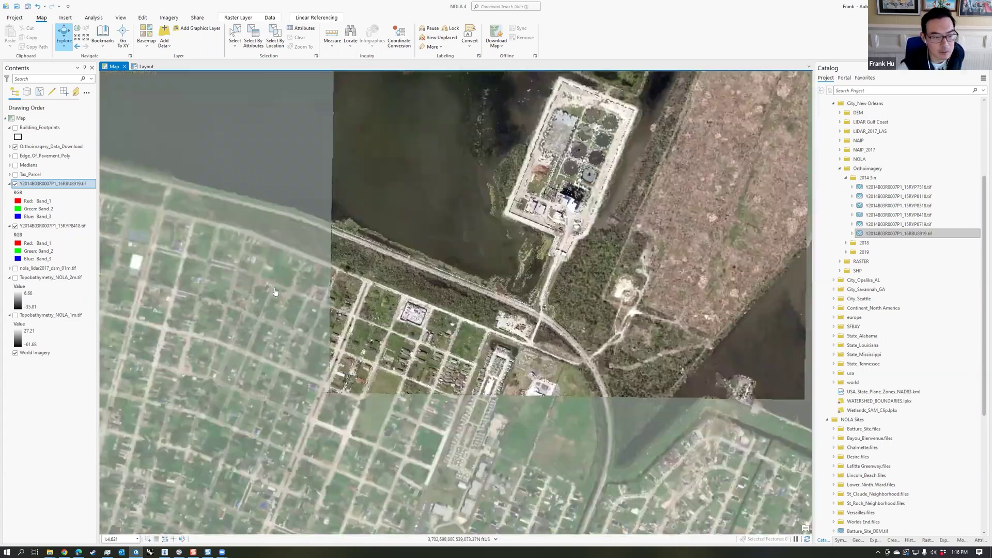
scroll(442, 284, "up", 1)
scroll(442, 284, "down", 2)
left_click(408, 292)
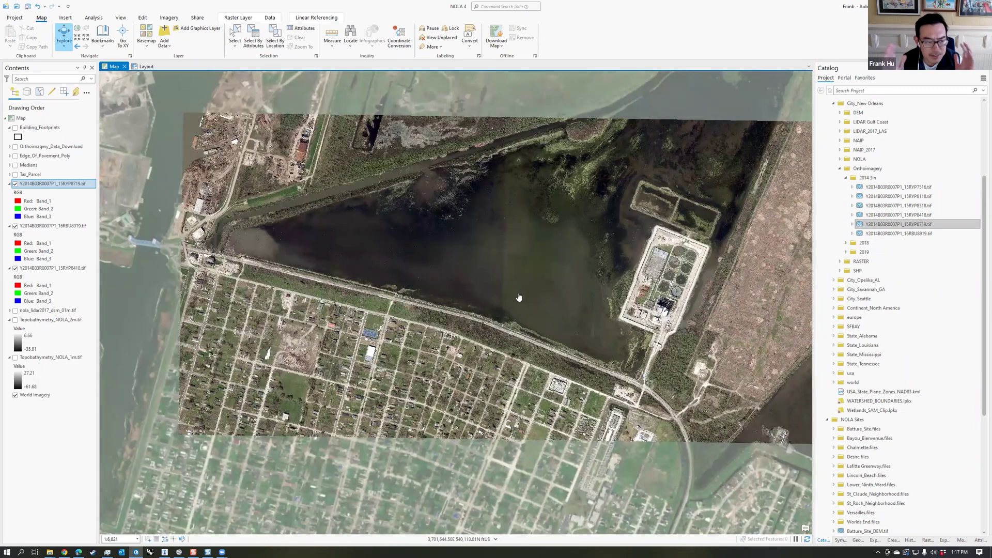
left_click_drag(361, 235, 338, 241)
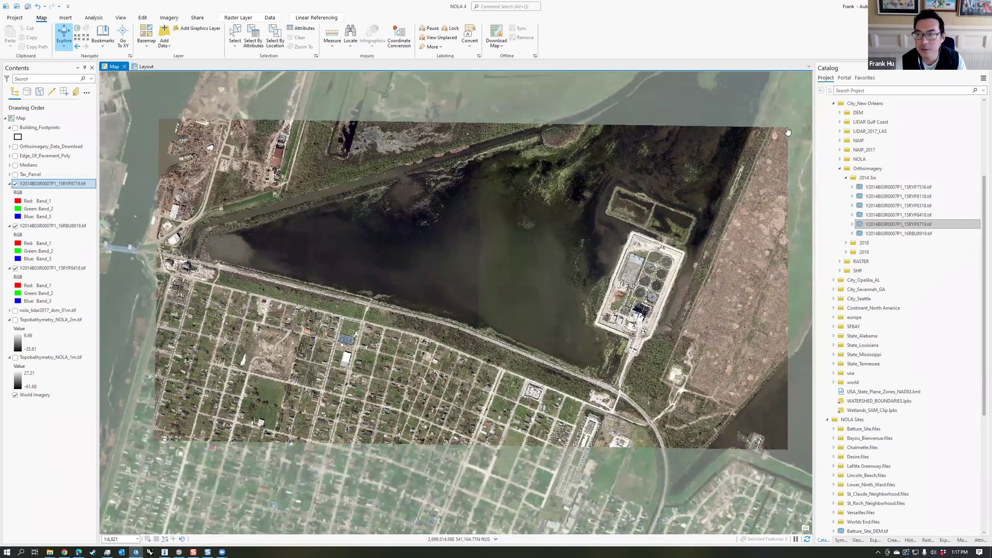
- Create a polygon shapefile named site_bbox in a new DEMO3 folder, using the NAD_1983_StatePlane_Louisiana_South_FIPS_1702_Feet coordinate system
left_click(829, 168)
left_click(829, 168)
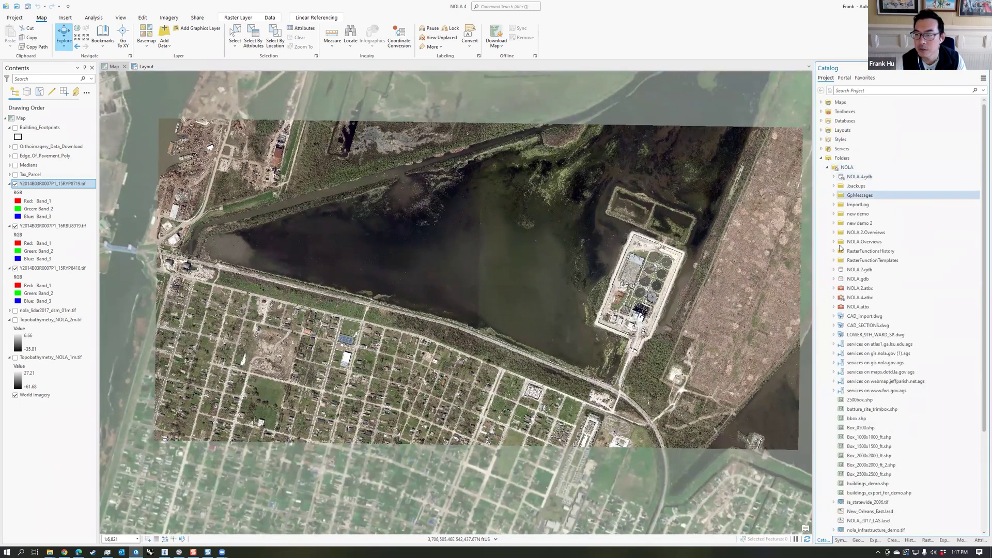
right_click(849, 232)
mouse_move(884, 190)
left_click(819, 271)
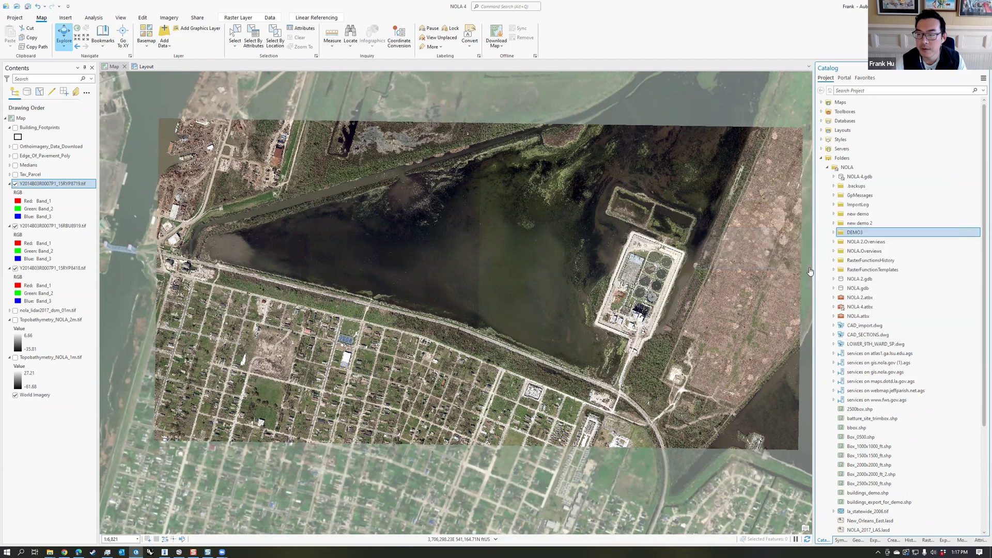
type("site_bbox")
left_click(974, 207)
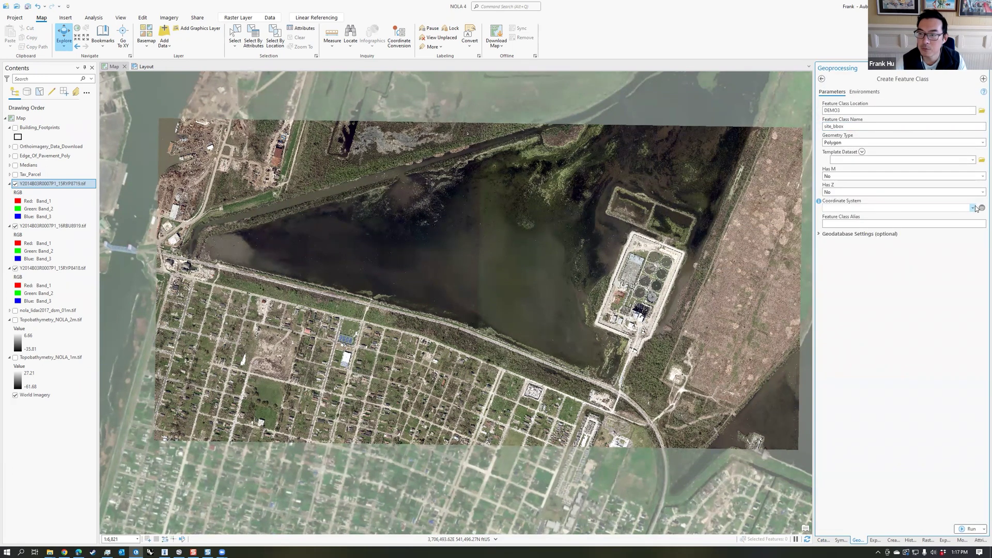
left_click(859, 217)
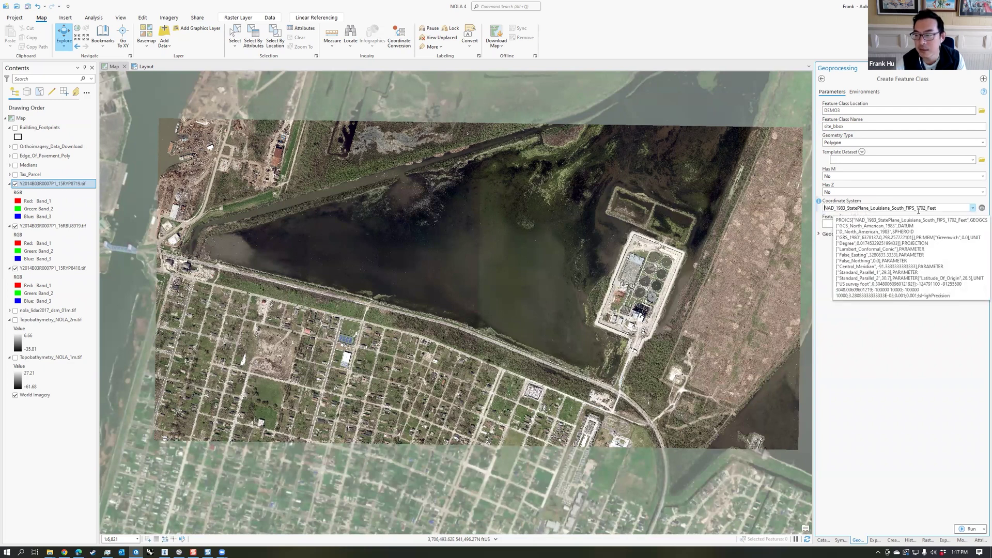
left_click(969, 528)
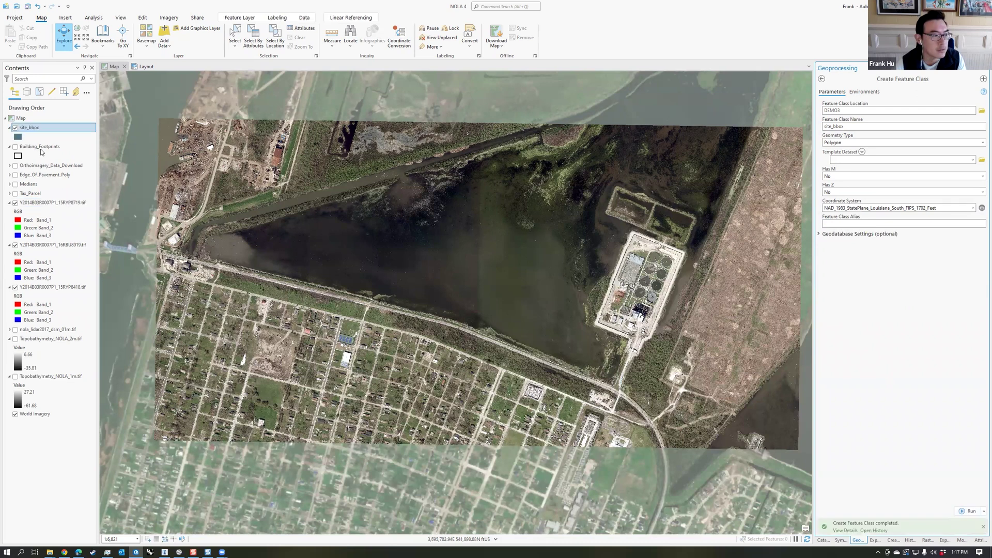
- Symbolize the site_bbox layer as a black outline without fill
left_click(18, 136)
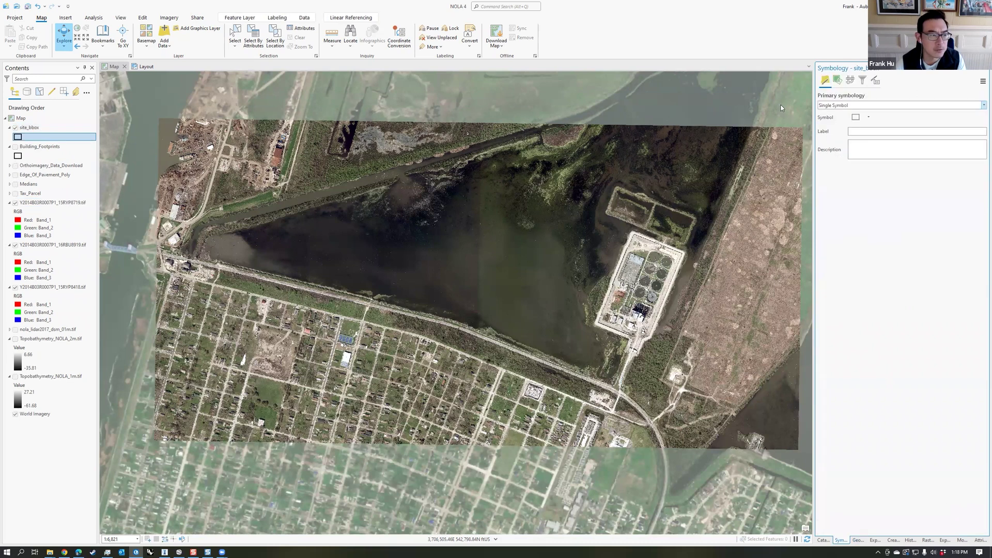
left_click(36, 127)
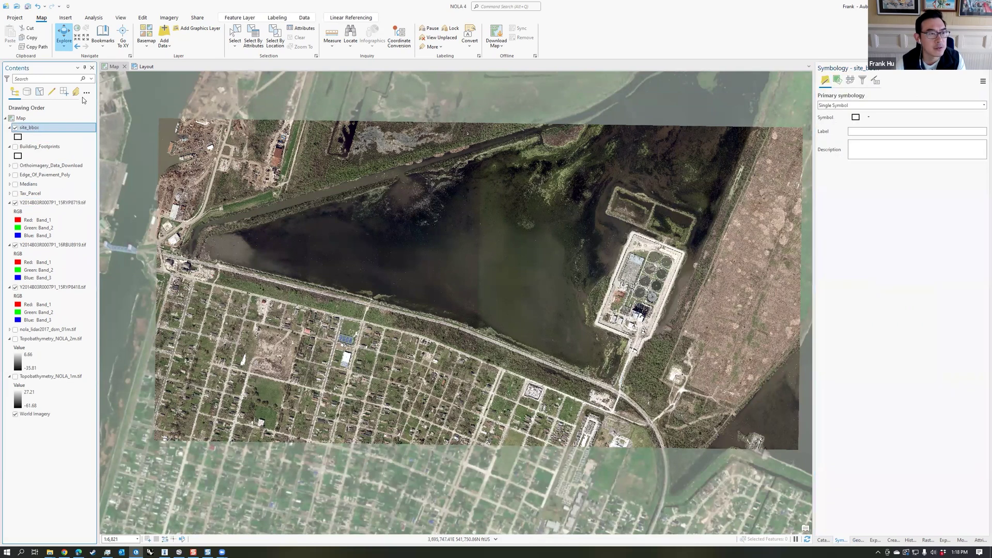
- Draw a tilted rectangle in site_bbox around the wetland and the northern edge of the street grid, and save the edits
left_click(143, 17)
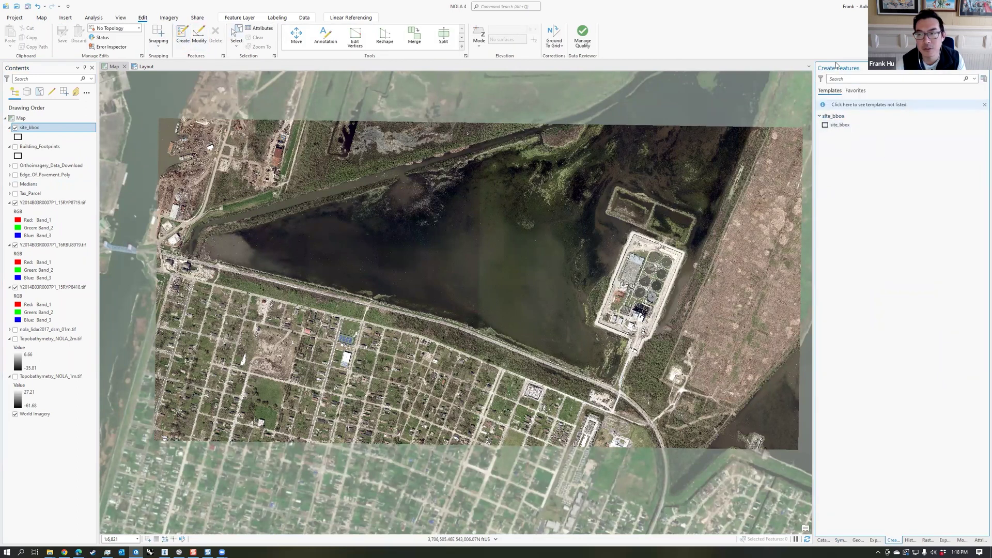
left_click(850, 127)
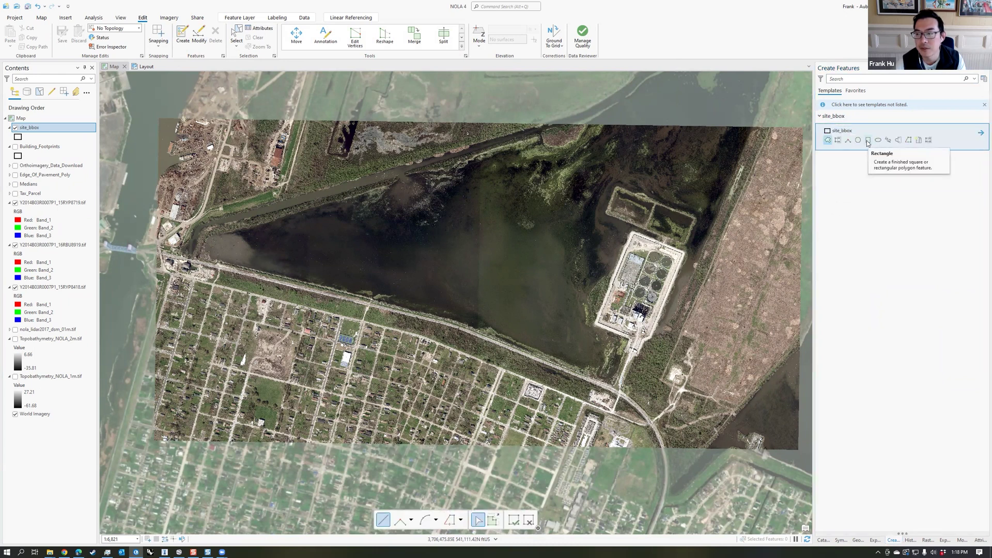
left_click(868, 140)
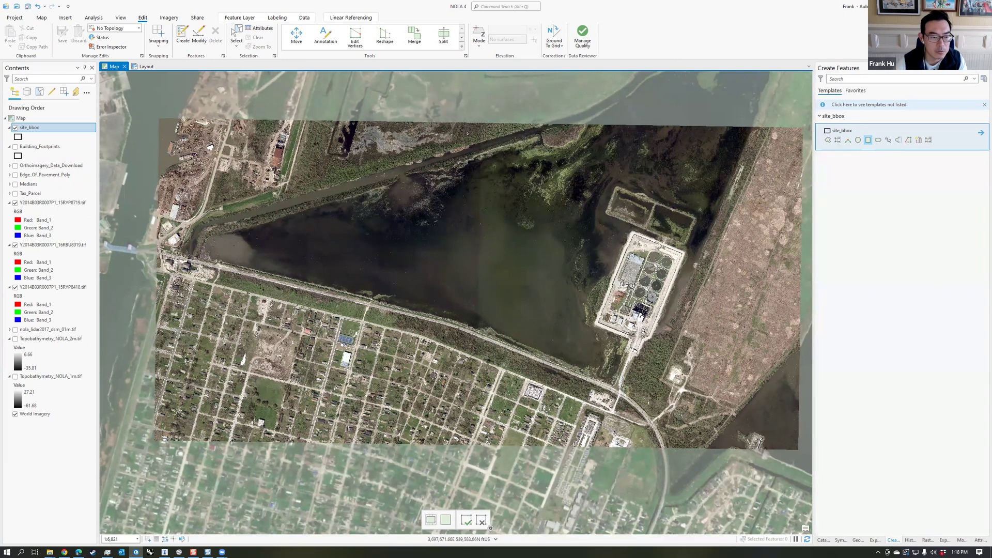
left_click(172, 334)
left_click(569, 446)
left_click(361, 184)
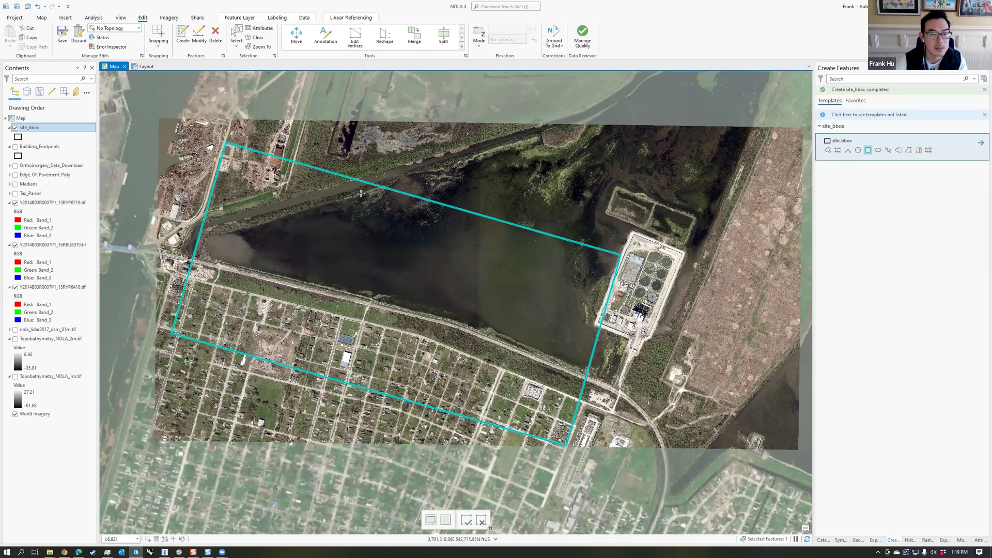
left_click(62, 35)
left_click(502, 290)
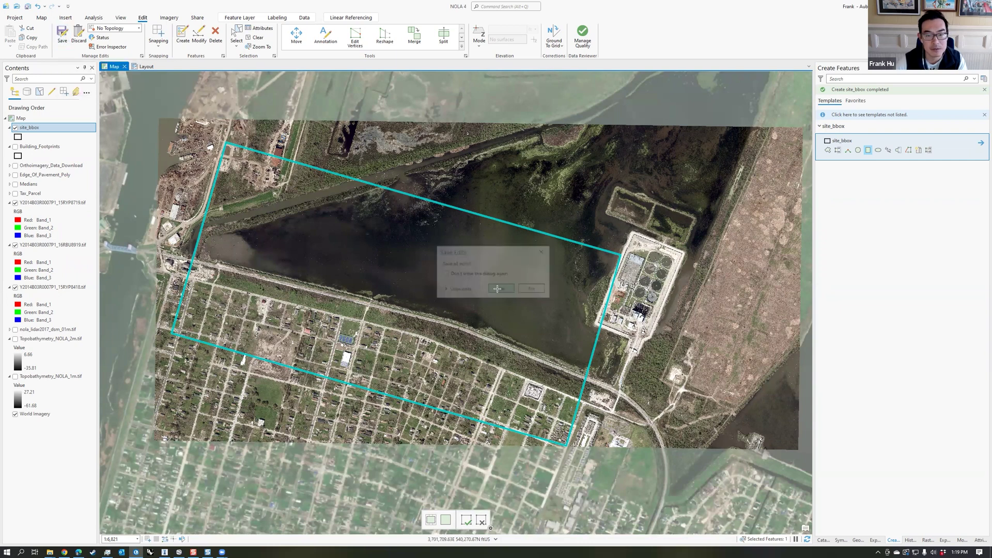
- Display Topobathymetry_NOLA_2m.tif under the site_bbox outline in place of the orthoimagery, and clear the feature selection
left_click(16, 128)
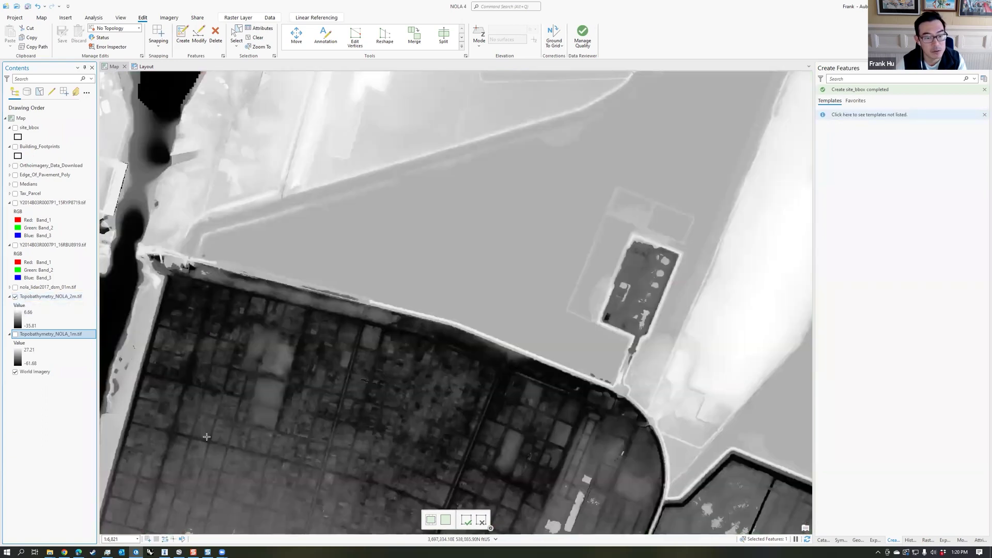
left_click(65, 298)
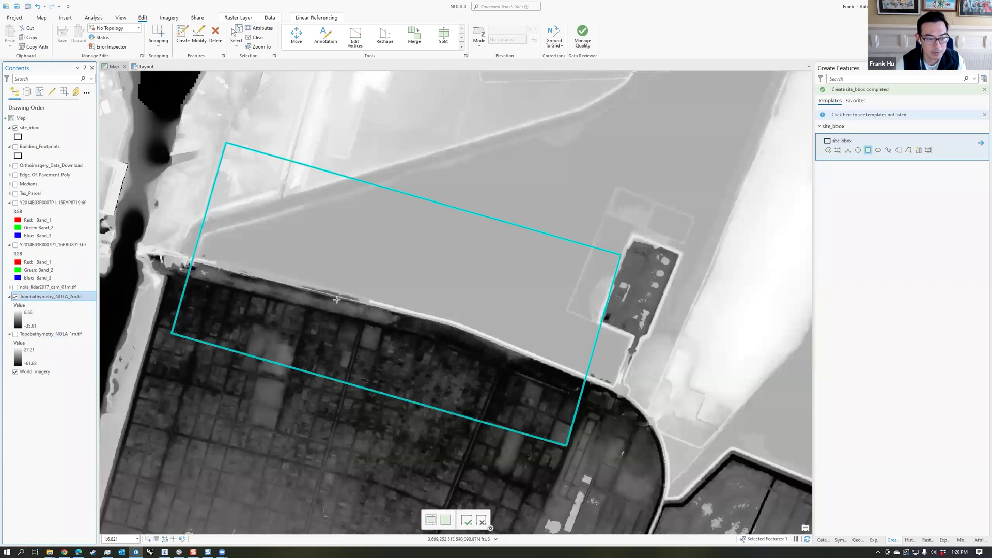
scroll(356, 303, "up", 2)
left_click(42, 18)
left_click(64, 35)
left_click(299, 38)
scroll(352, 221, "up", 1)
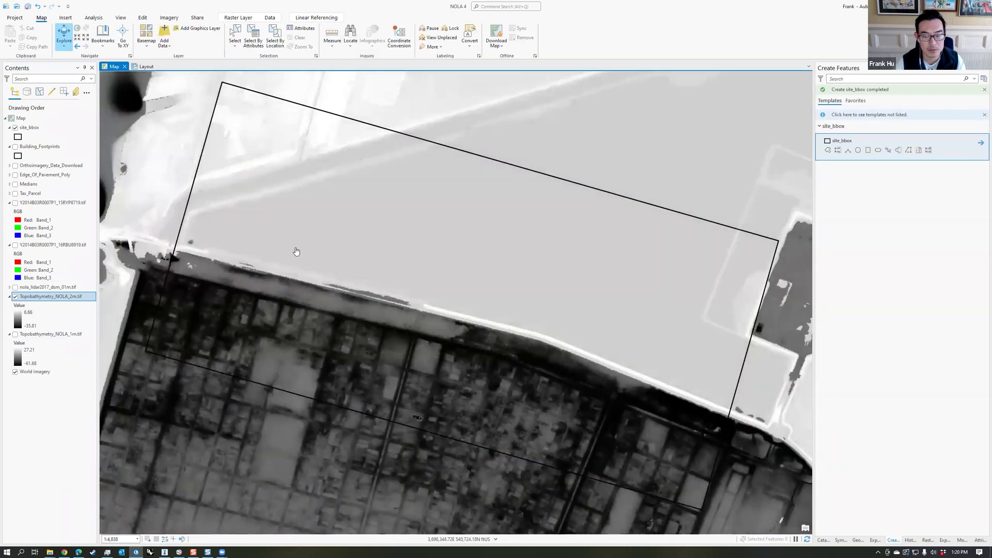
left_click_drag(296, 248, 296, 250)
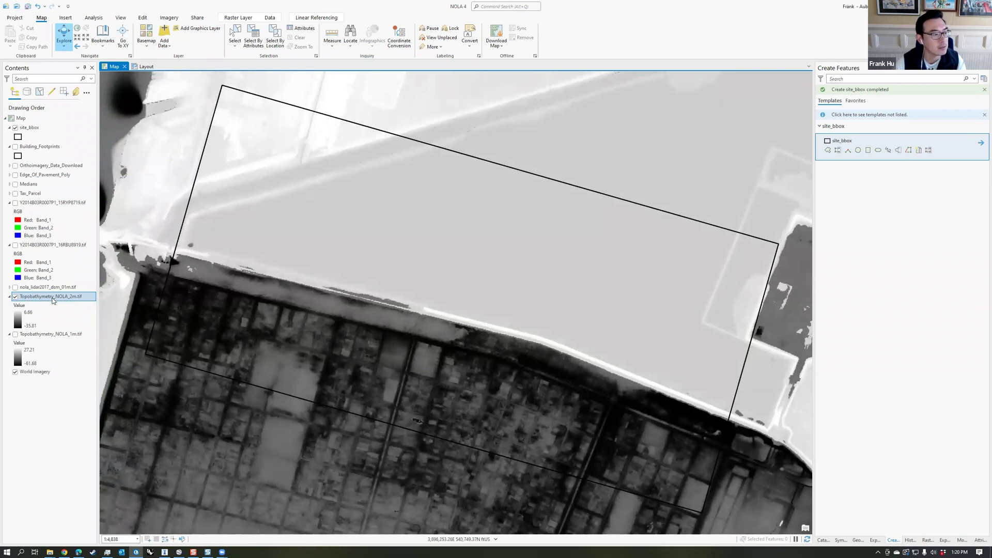
- Start a raster export of Topobathymetry_NOLA_2m.tif with the output set to wetland_site_topo.tif in the DEMO3 folder
right_click(58, 300)
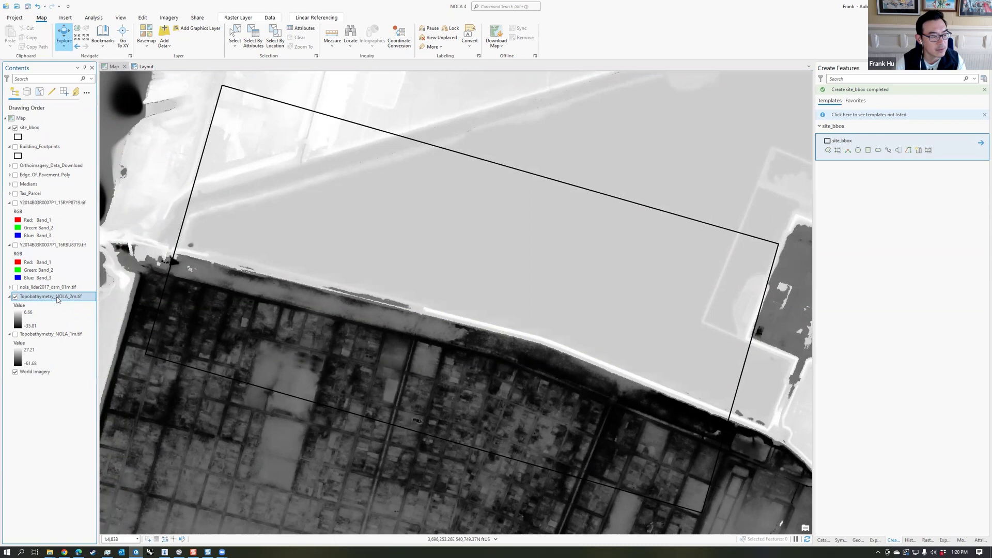
mouse_move(129, 485)
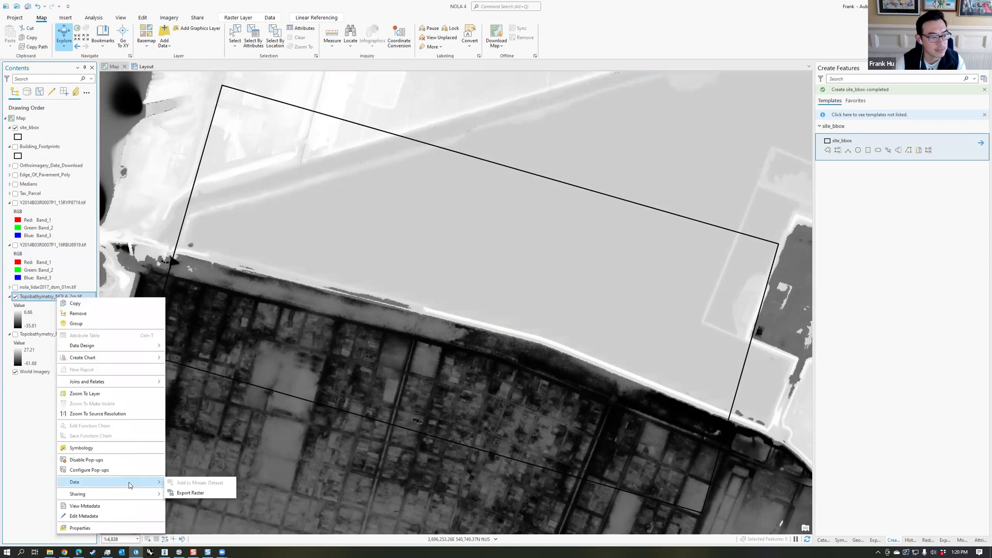
left_click(201, 495)
double_click(938, 116)
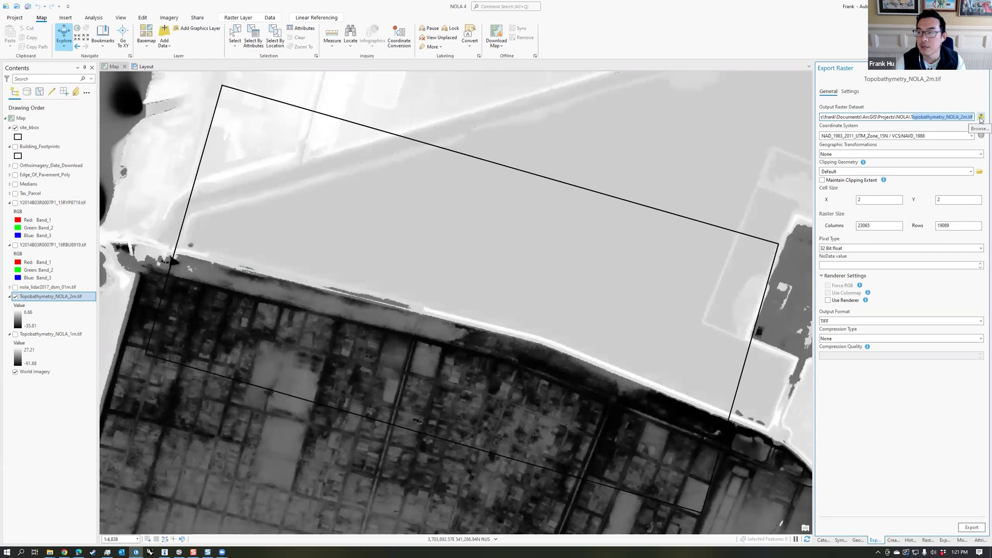
left_click(981, 116)
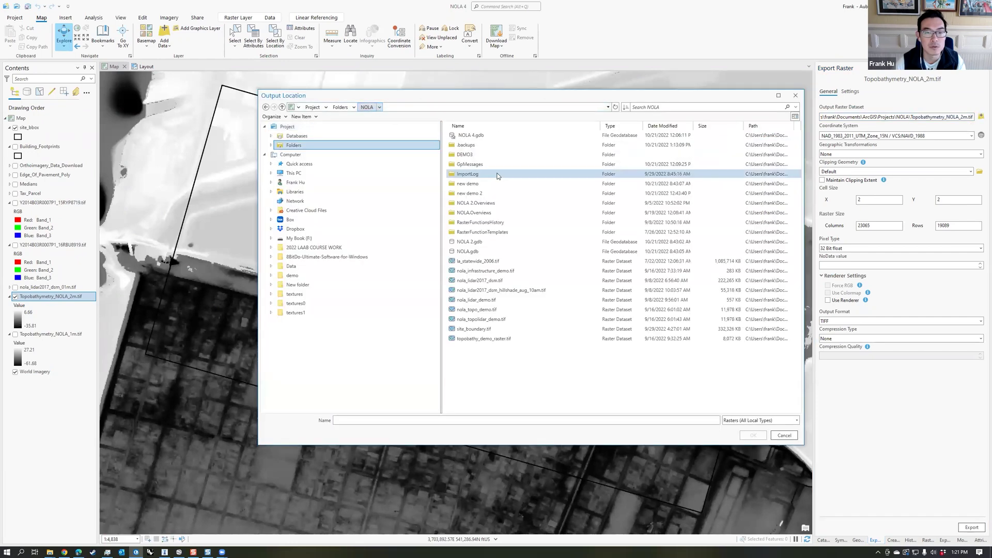
double_click(465, 155)
type("wetland_site")
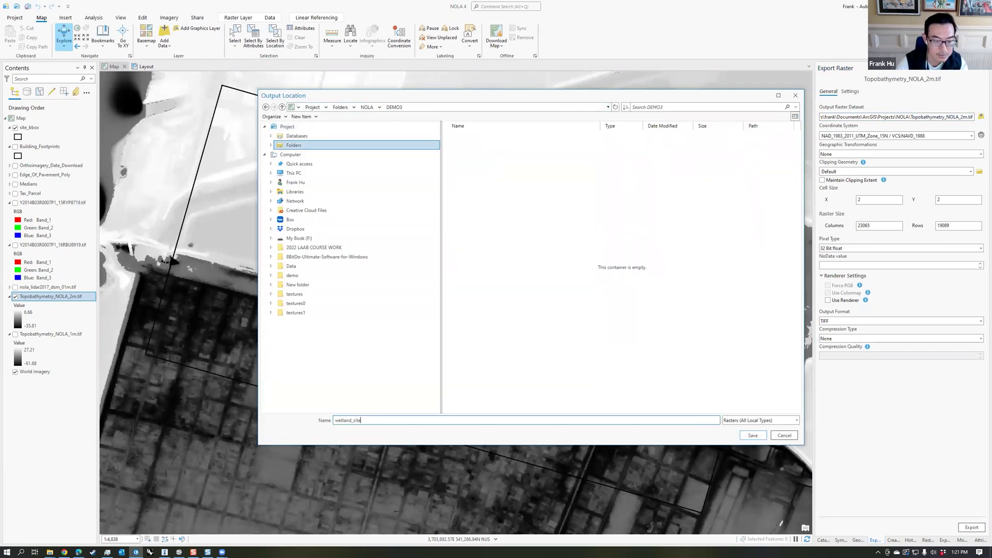
type("_topo.tif")
key("Return")
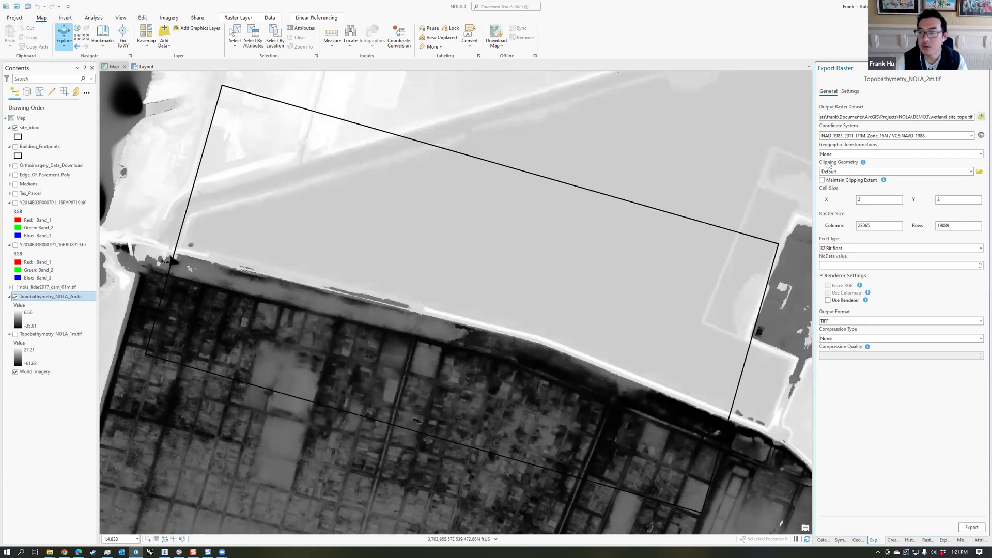
- Clip the export to the current display extent and export the raster
left_click(971, 171)
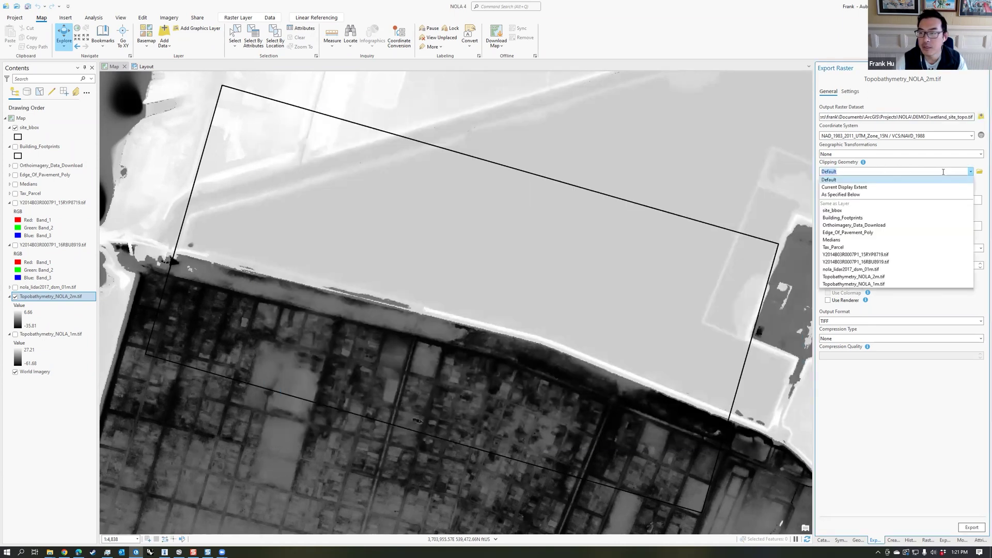
left_click(863, 190)
left_click(972, 527)
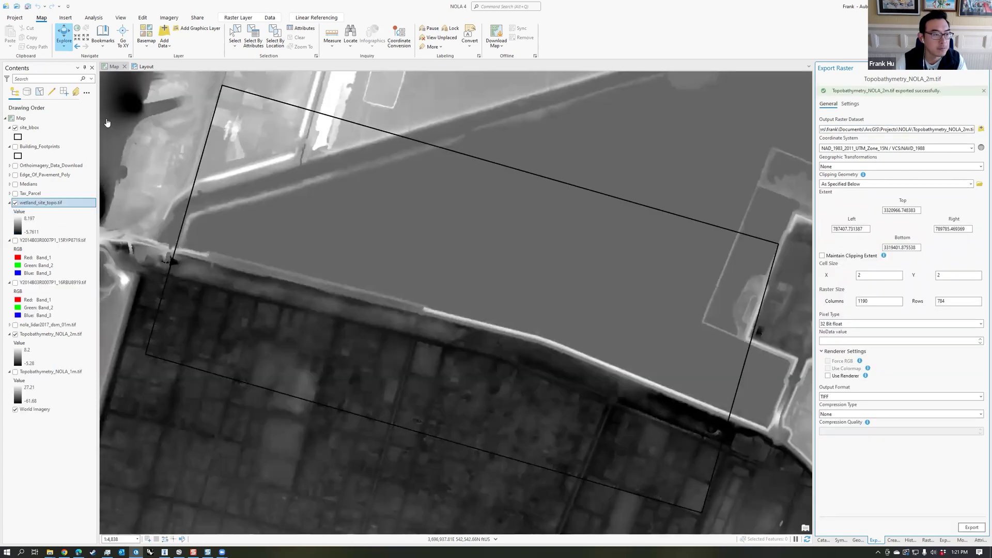
- Move wetland_site_topo.tif below the two orthoimagery tiles and switch the tiles on and off to compare coverage
scroll(255, 317, "down", 3)
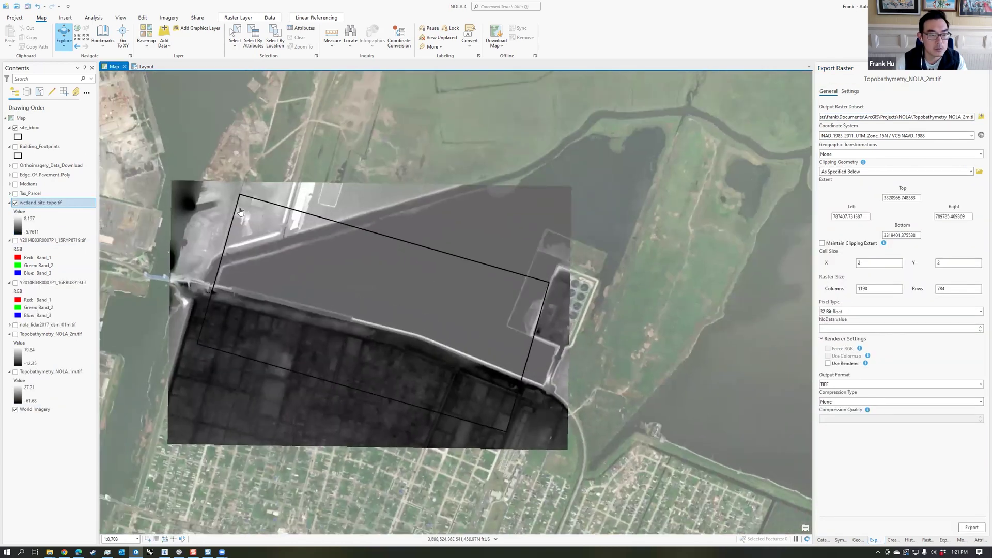
left_click_drag(240, 212, 265, 207)
left_click_drag(41, 203, 39, 305)
left_click(15, 202)
left_click(15, 245)
left_click(16, 245)
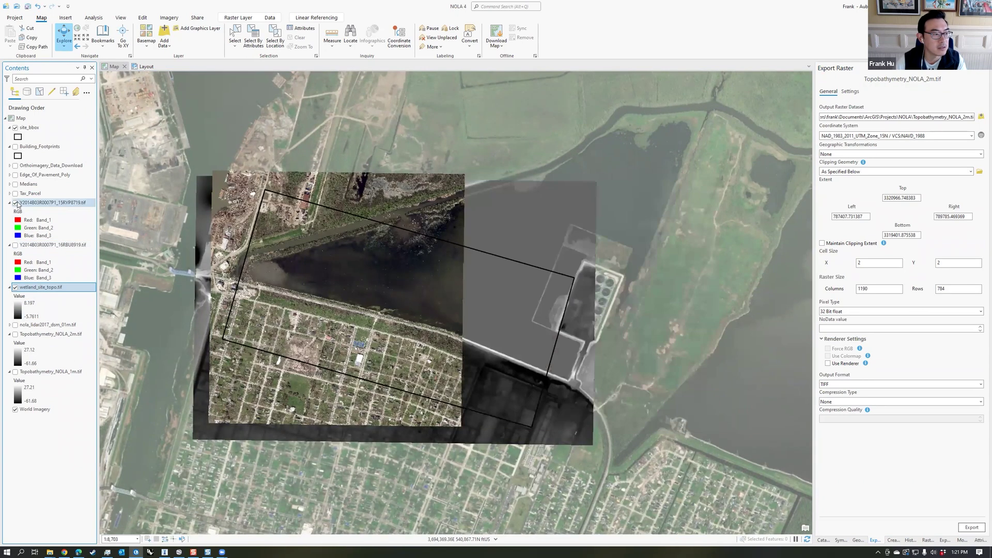
left_click(15, 203)
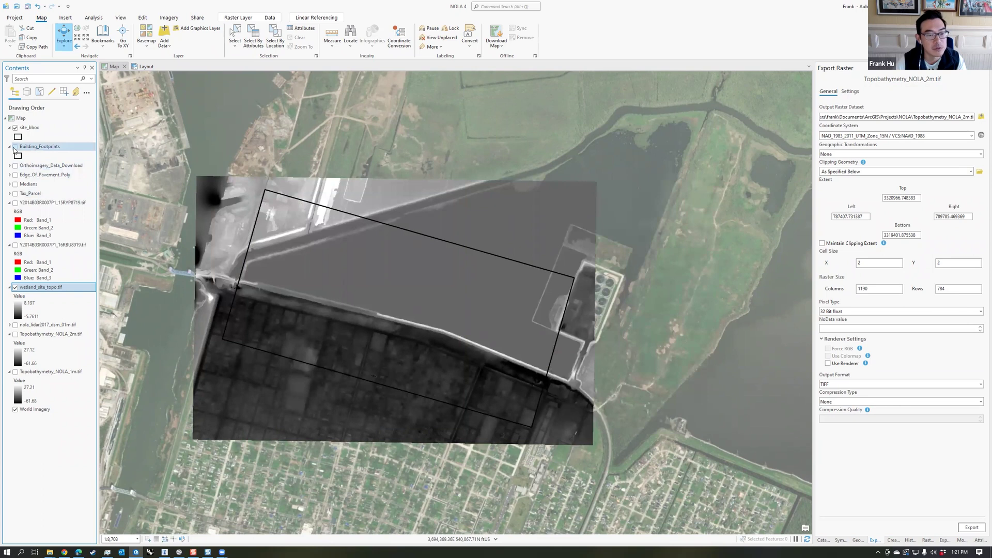
- Show the Building_Footprints layer and hide wetland_site_topo.tif
left_click(14, 147)
scroll(317, 331, "up", 2)
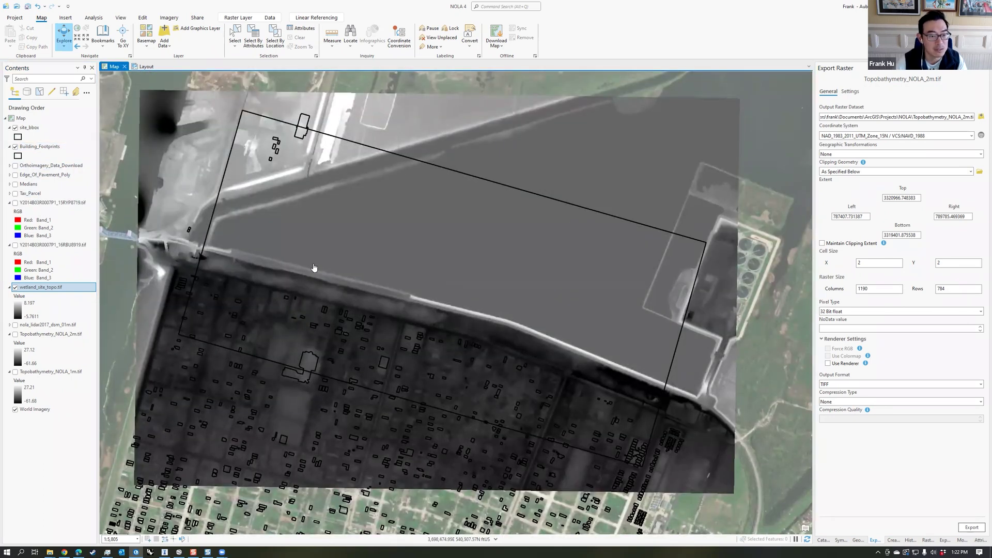
left_click(15, 287)
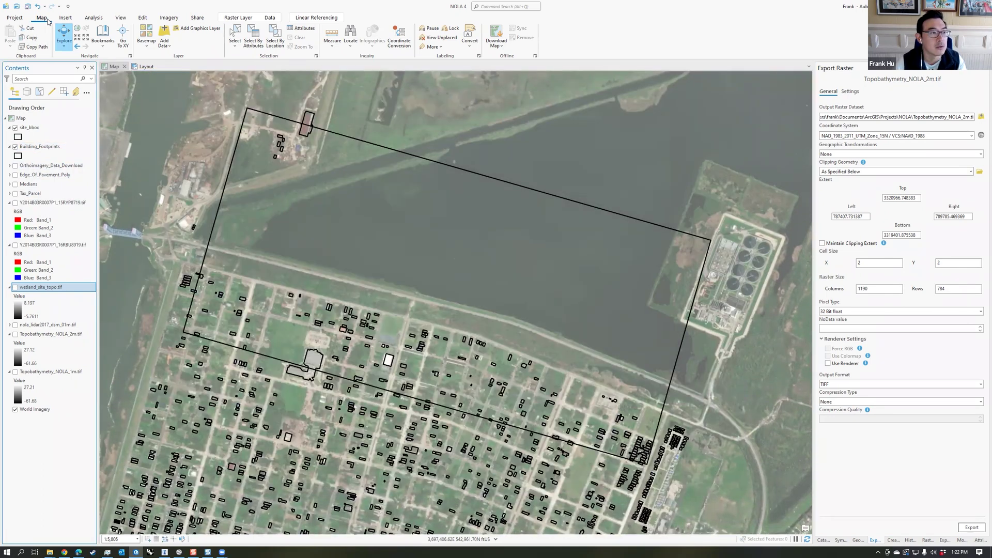
- Select the Building_Footprints features that intersect the site_bbox boundary using Select By Location
left_click(275, 36)
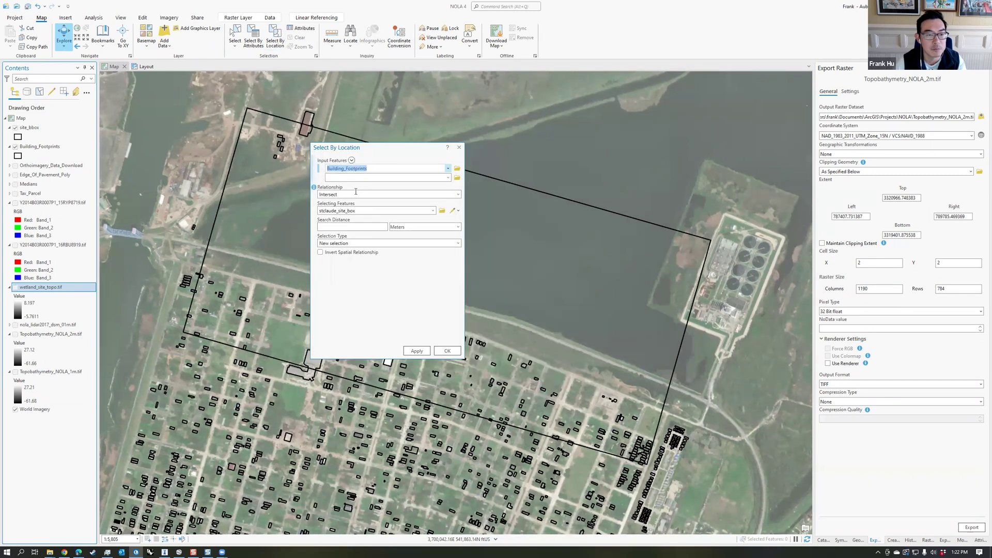
left_click(446, 350)
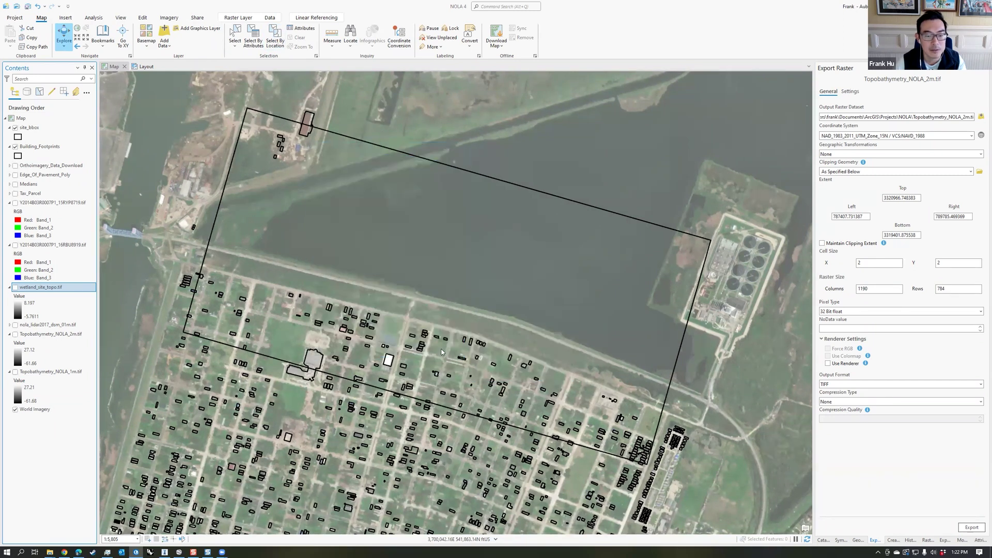
- Export the selected building footprints as wetland_site_buildings.shp and hide the Building_Footprints layer
right_click(52, 147)
mouse_move(75, 366)
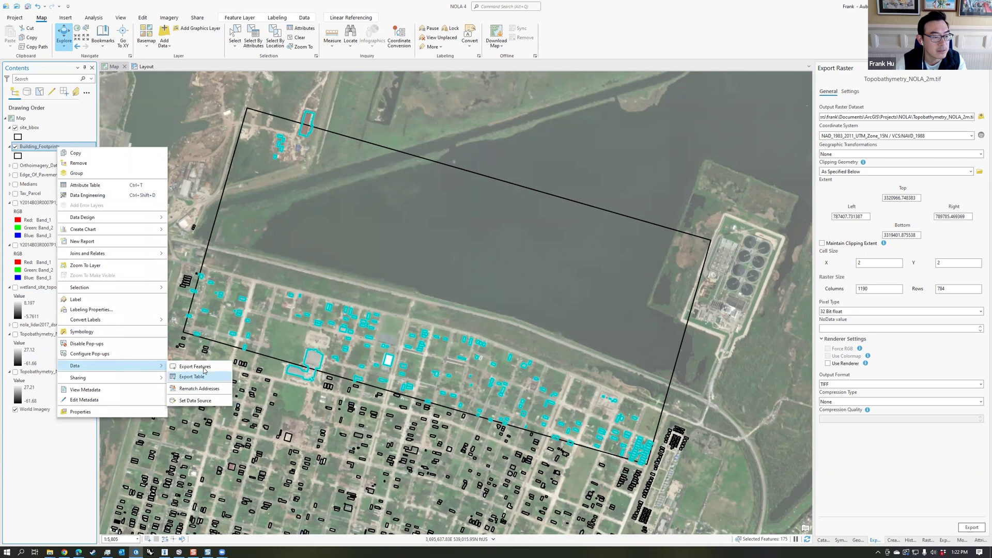
left_click(199, 375)
left_click(565, 228)
type("wetland_site_buildin")
key("BackSpace")
type("buildings")
key("Return")
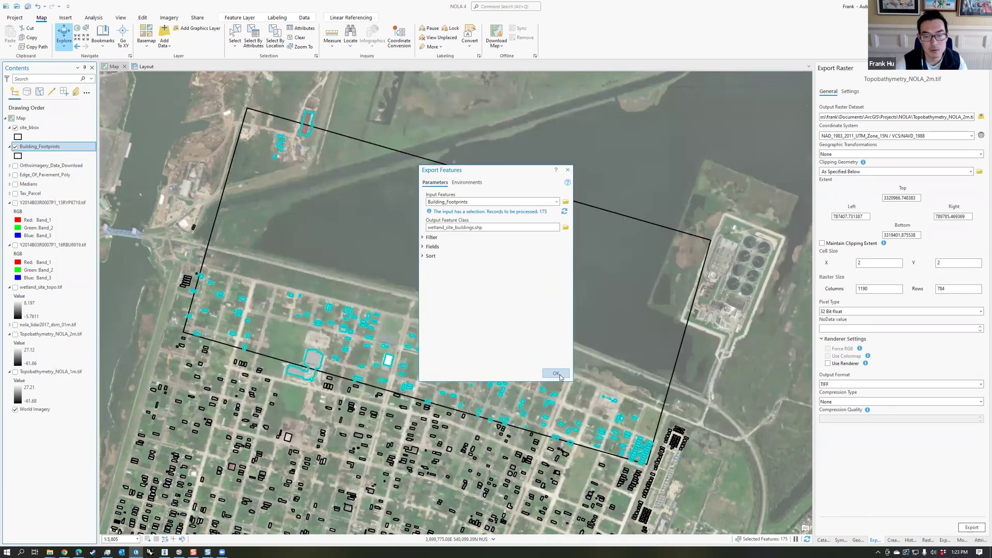
left_click(556, 374)
left_click(15, 165)
- Run Feature To Point on wetland_site_buildings to create a point for each building
left_click(857, 540)
left_click(822, 79)
type("fe")
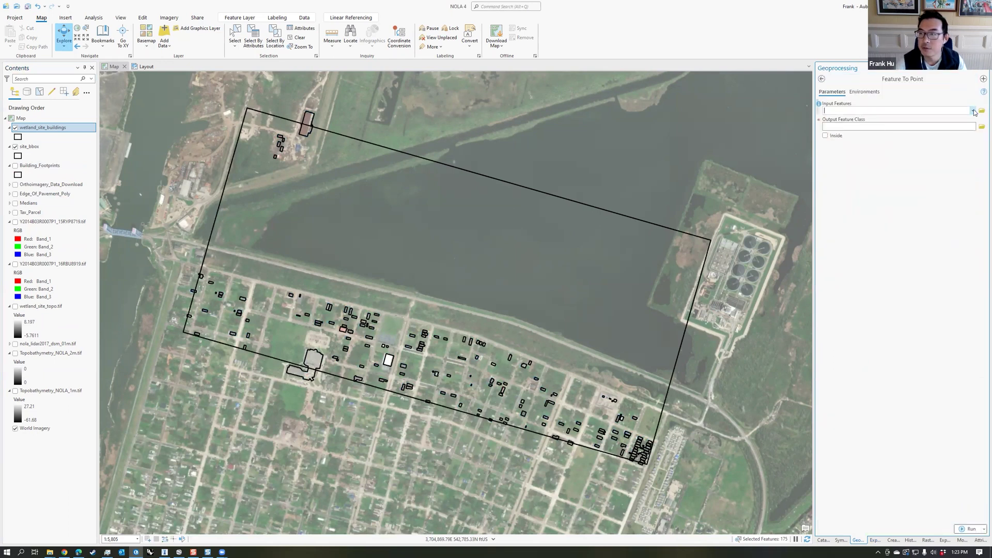
left_click(973, 111)
left_click(857, 119)
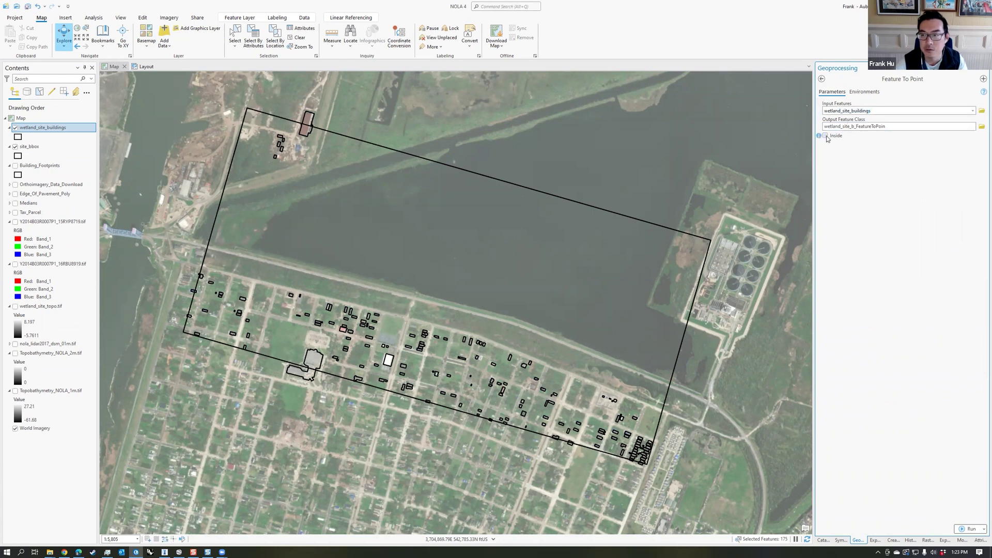
key("Return")
- Run Add Surface Information on wetland_site_b_FeatureToPoin with nola_lidar2017_dsm_01m.tif as the surface and Z as the output property
left_click(822, 79)
left_click(822, 80)
type("add surface")
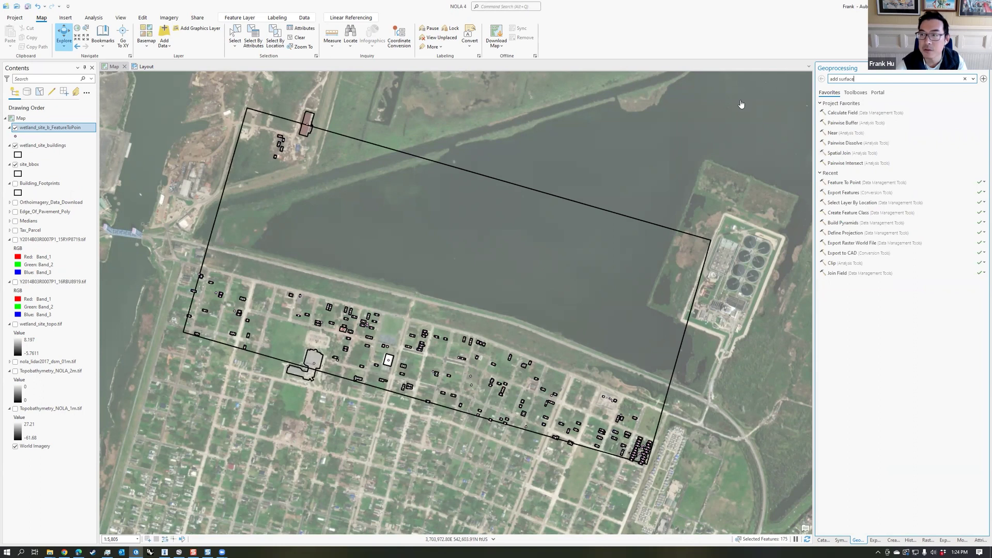
type(" infor")
key("Return")
left_click(957, 121)
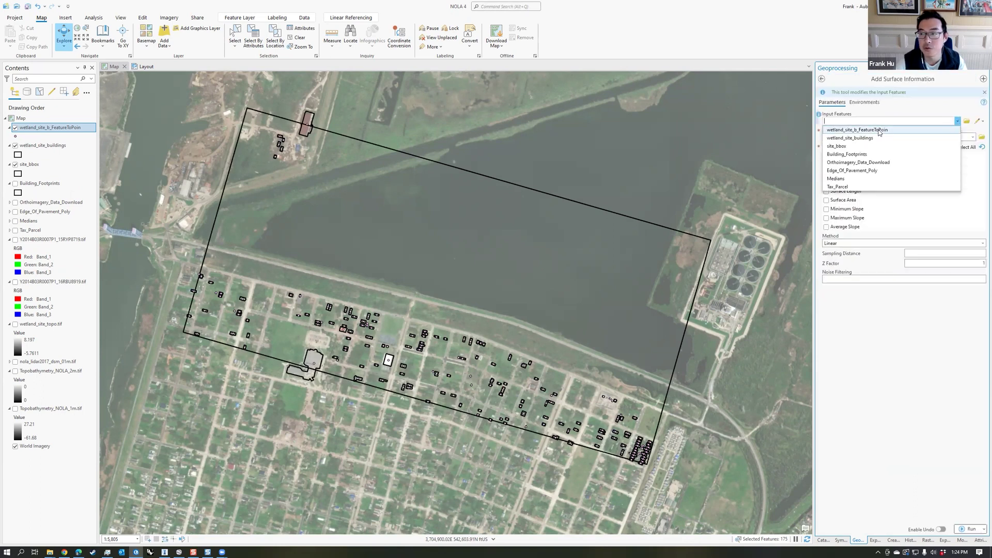
left_click(878, 133)
left_click(973, 137)
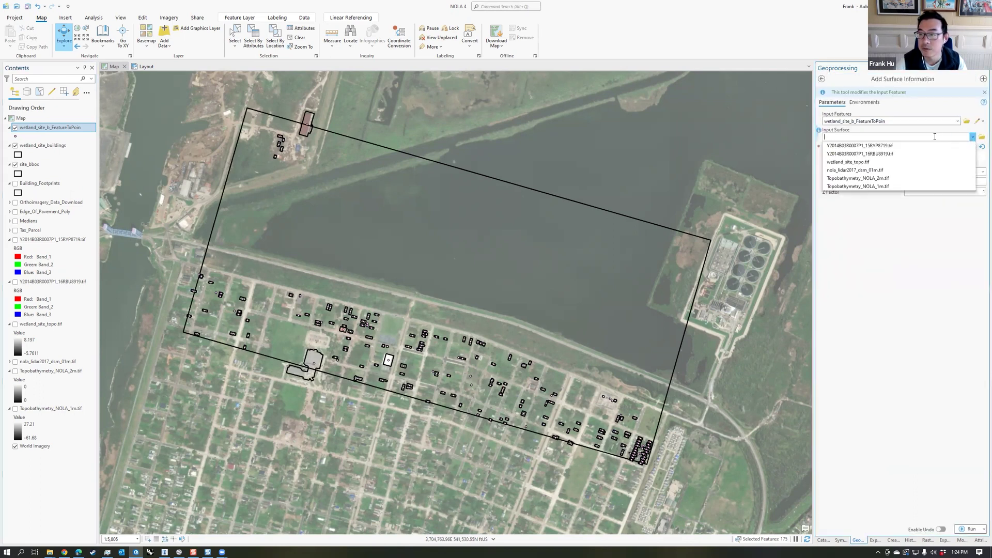
left_click(854, 171)
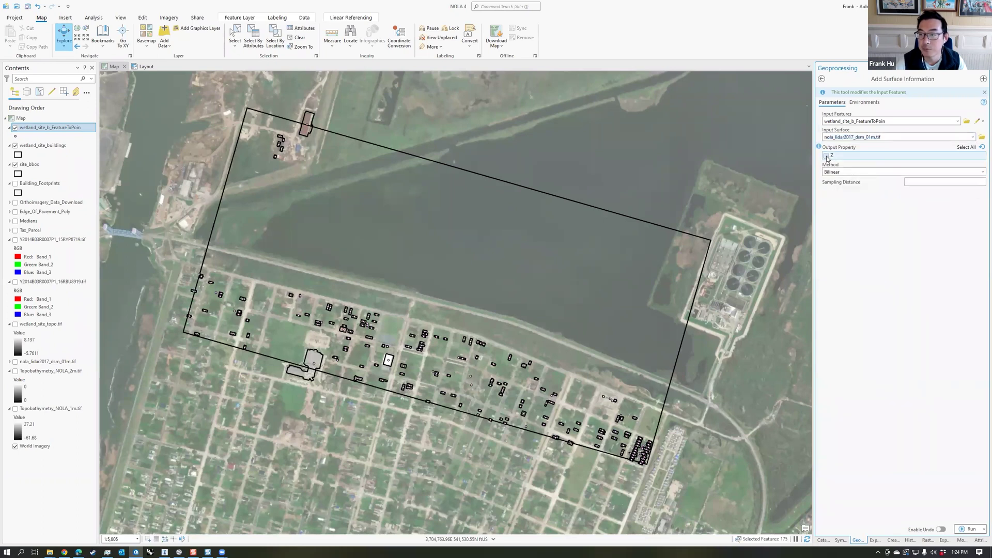
- Set up a Join Field operation with wetland_site_buildings as the input table and FID as its join field
left_click(822, 78)
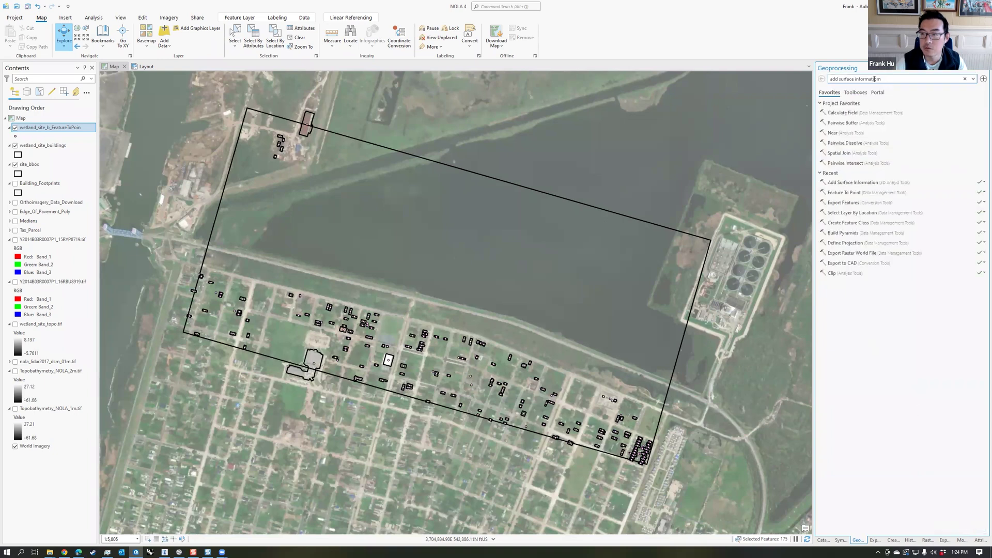
type("jo9mn")
key("Return")
left_click(972, 121)
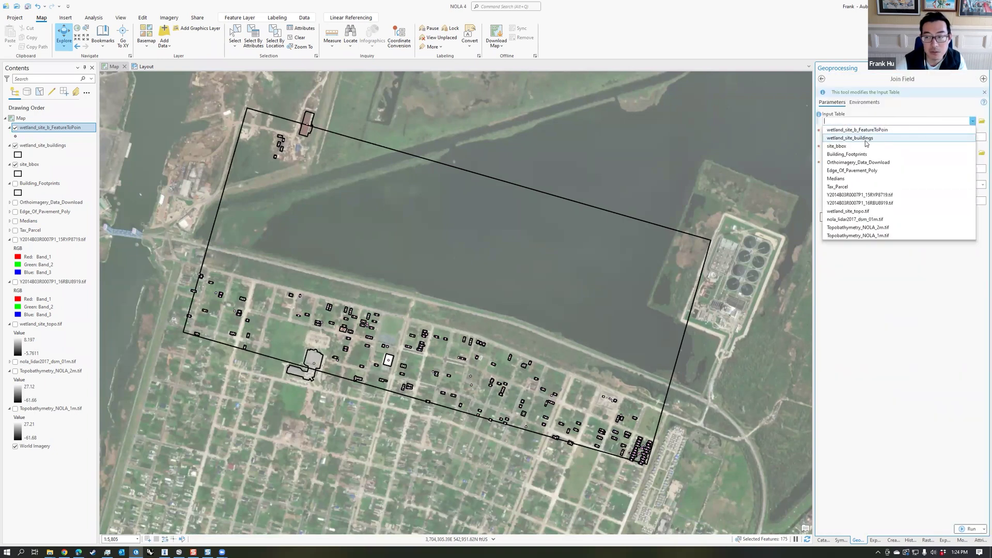
left_click(849, 138)
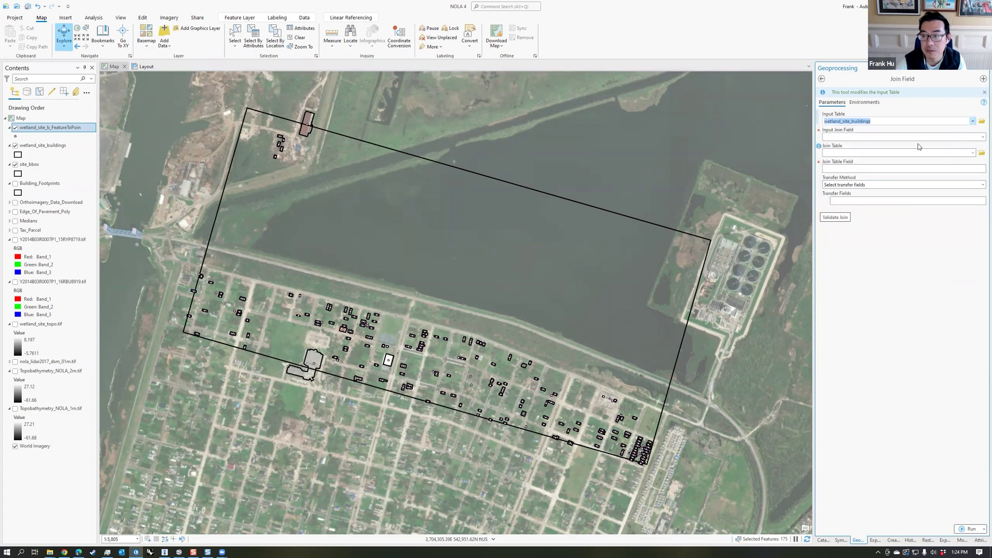
left_click(847, 137)
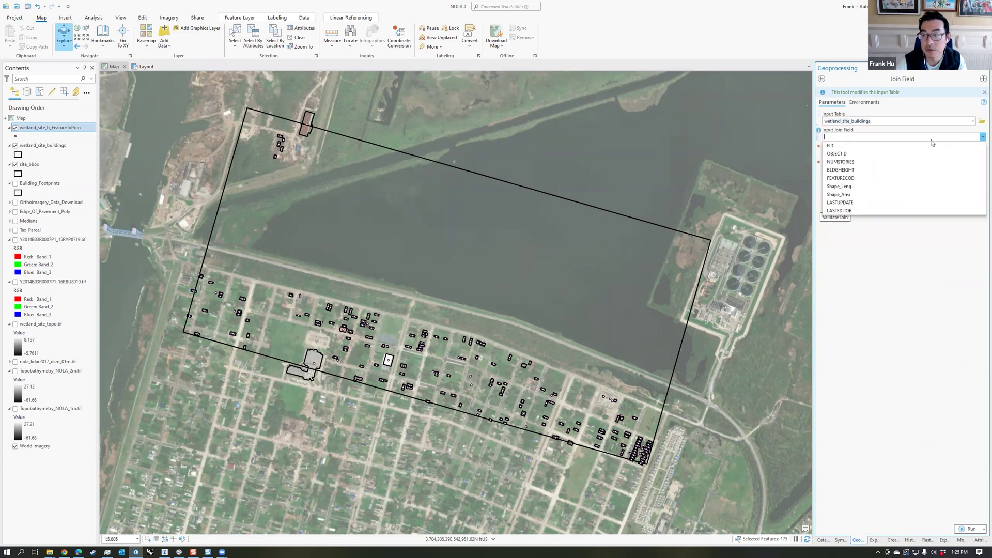
left_click(831, 146)
- Join wetland_site_b_FeatureToPoin on ORIG_FID, transferring only the Z field, and check the Z column in the buildings' attribute table
left_click(868, 153)
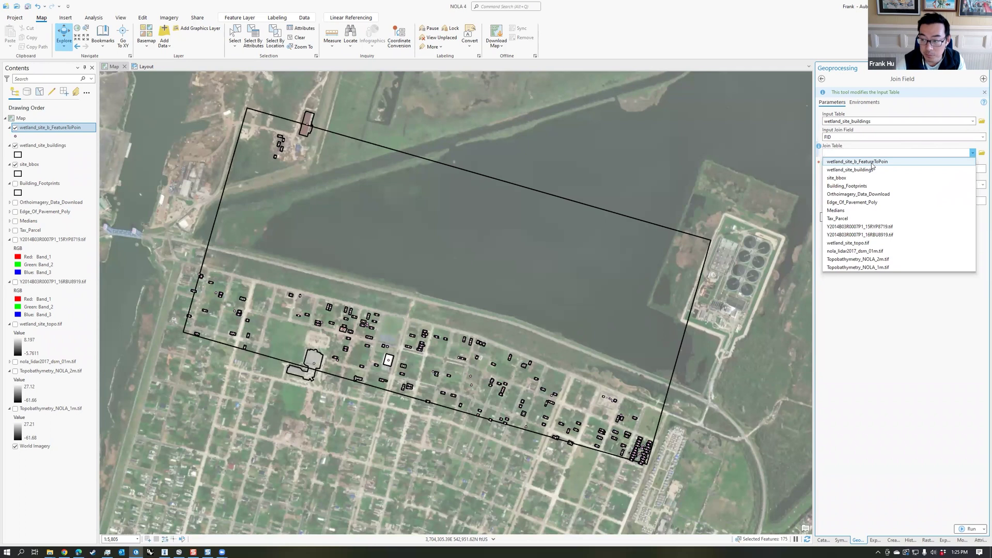
left_click(872, 163)
left_click(981, 170)
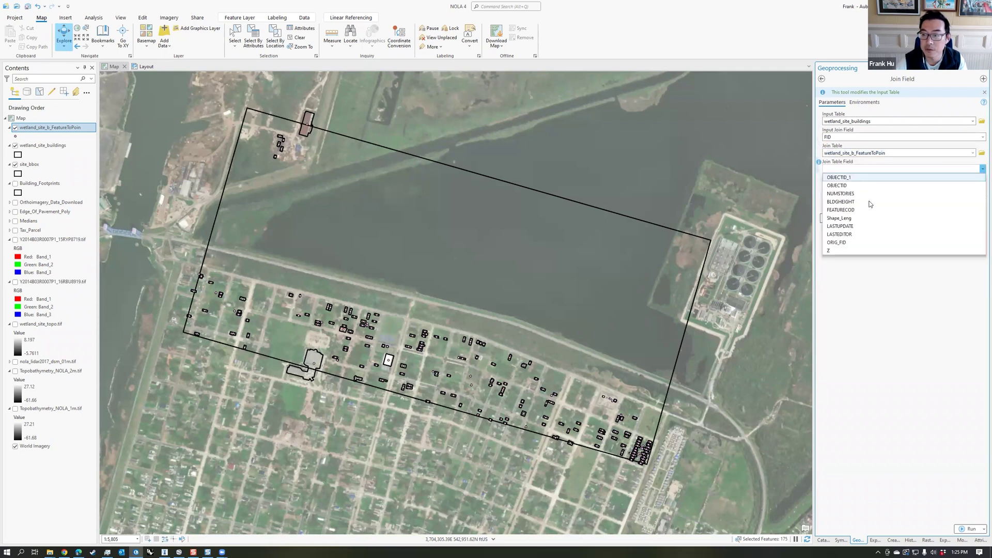
left_click(845, 243)
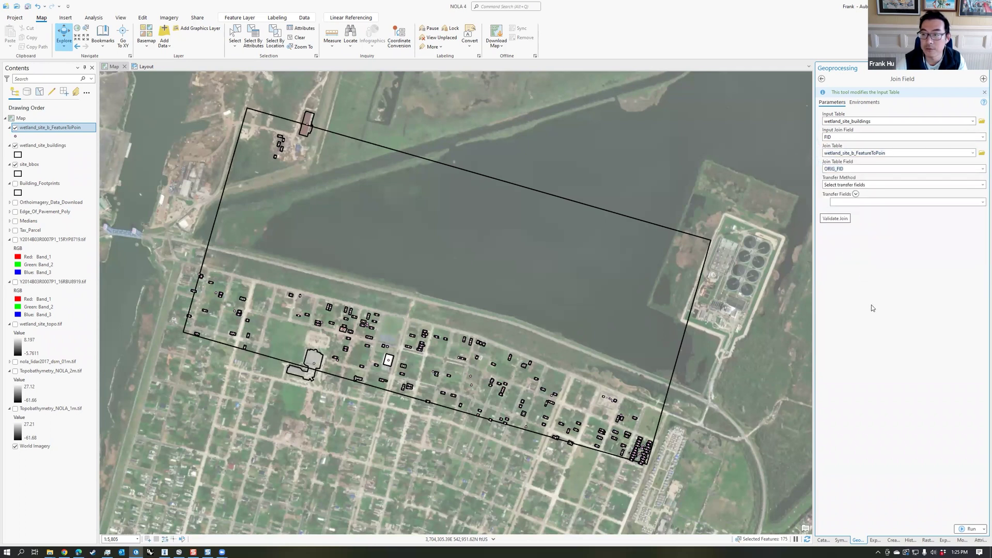
left_click(854, 200)
left_click(862, 259)
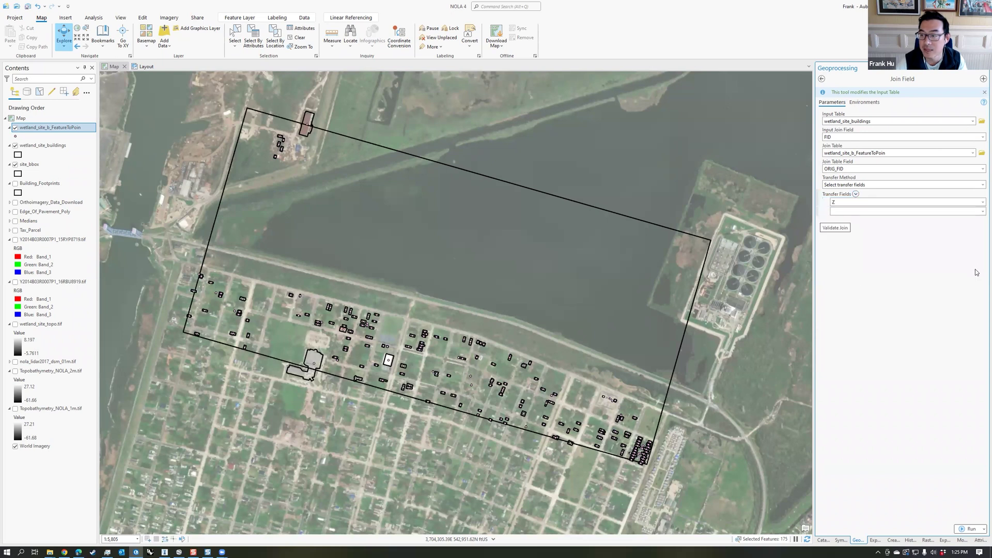
left_click(969, 527)
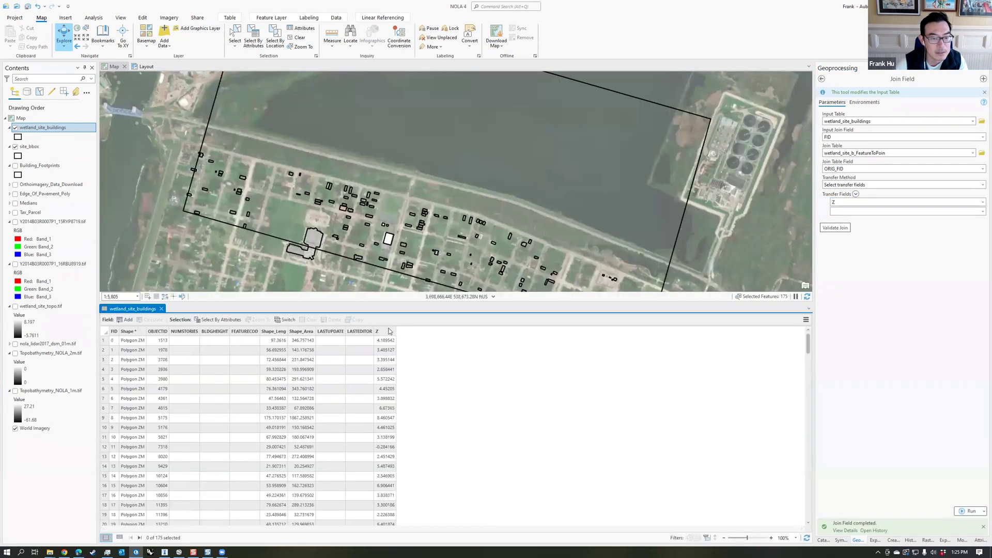
left_click(385, 331)
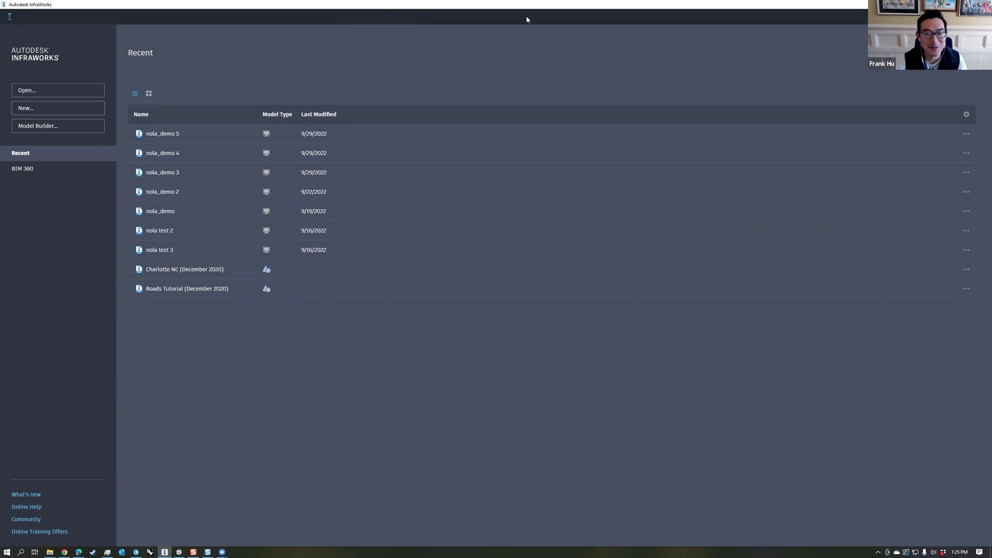
- Switch to Autodesk InfraWorks and set up a new local model named wetland_site with the UTM84-15N coordinate system
left_click(46, 109)
type("wet")
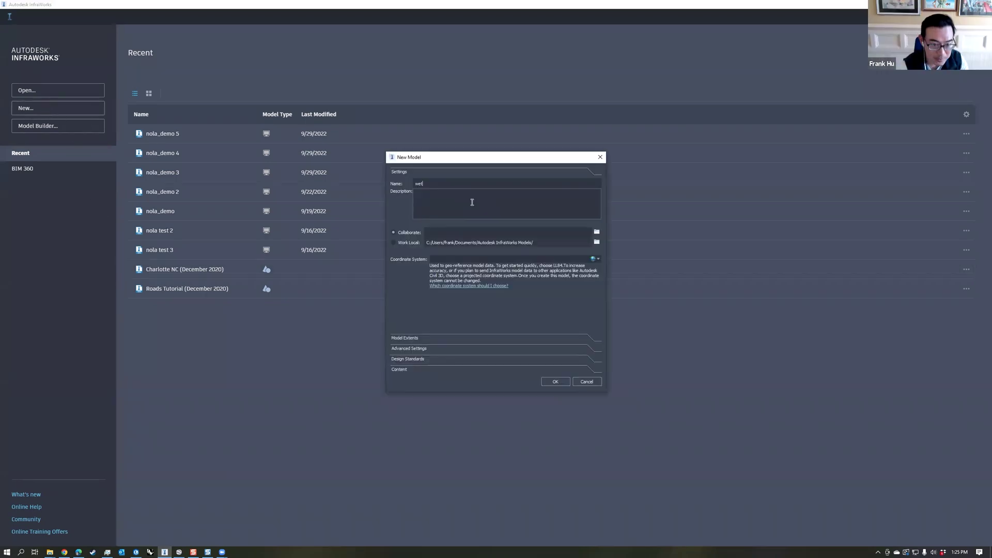
type("land_site")
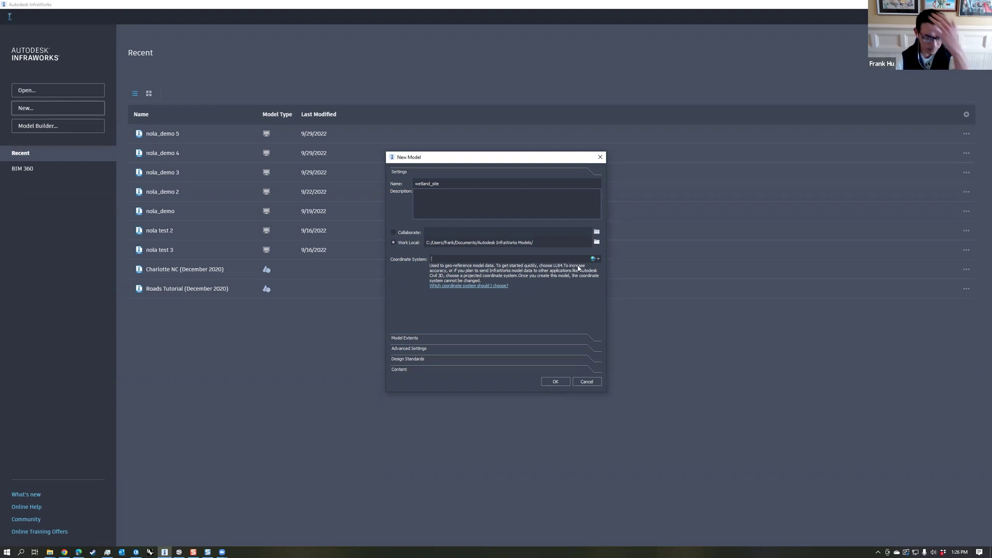
left_click(597, 259)
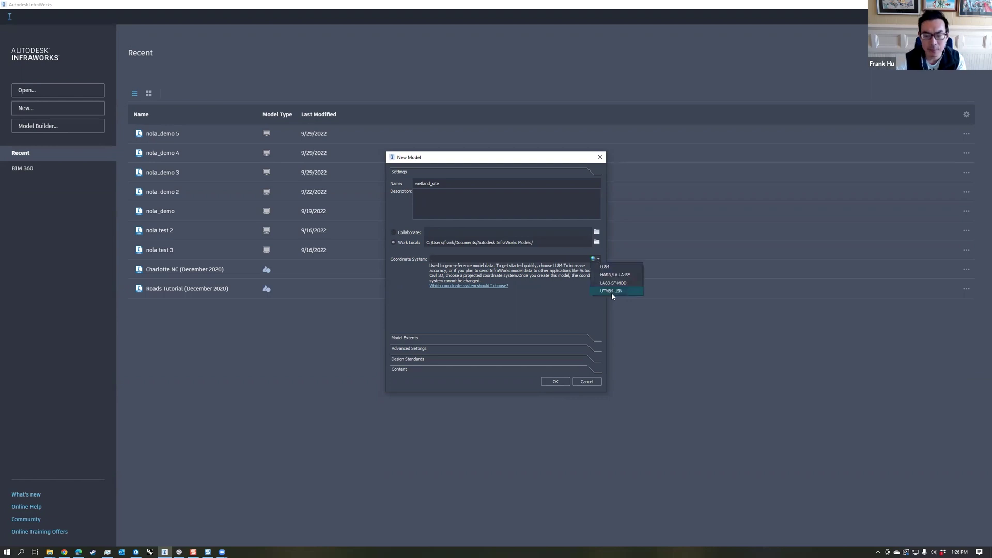
left_click(611, 291)
- Define the model extent from wetland_site_topo.tif in the DEMO3 folder and create the model
left_click(449, 339)
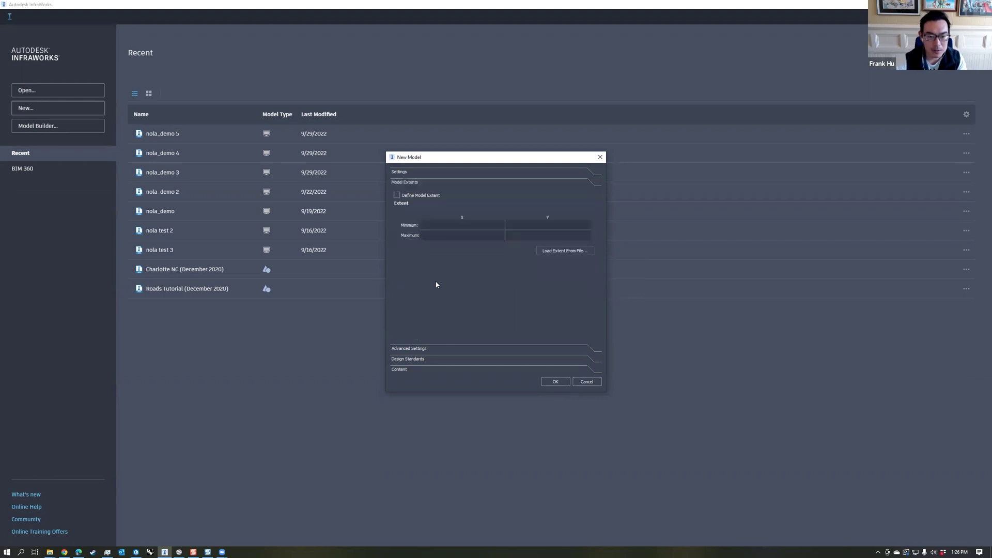
left_click(397, 195)
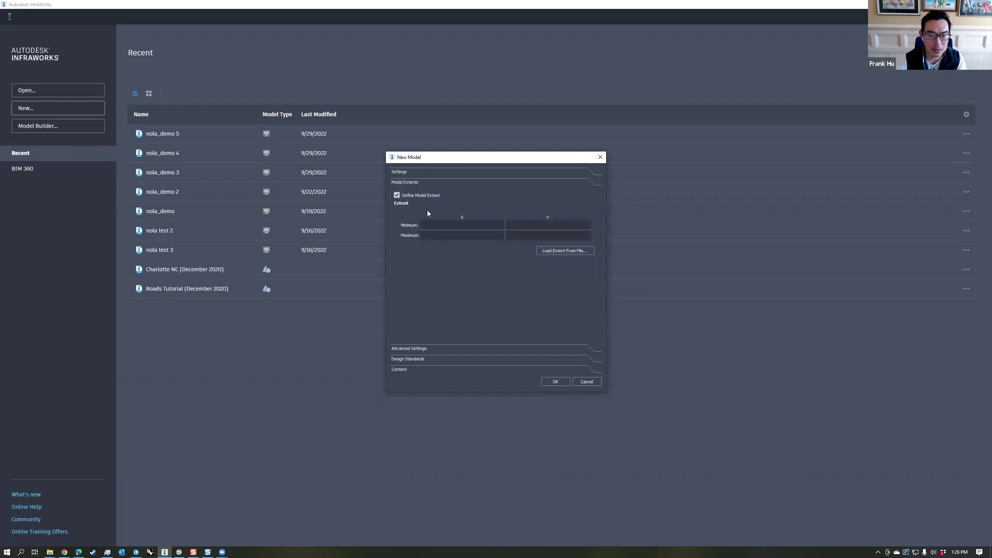
left_click(569, 251)
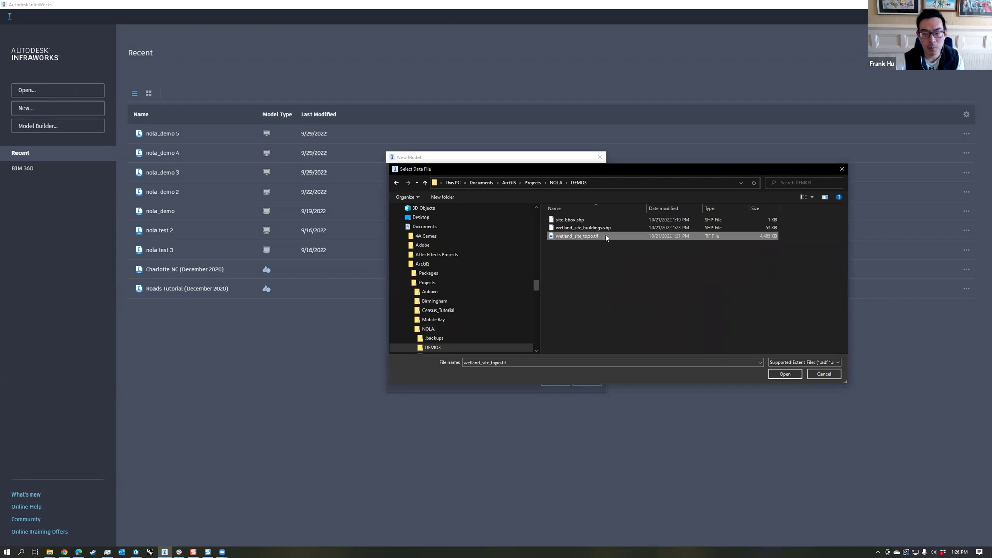
double_click(611, 236)
left_click(554, 381)
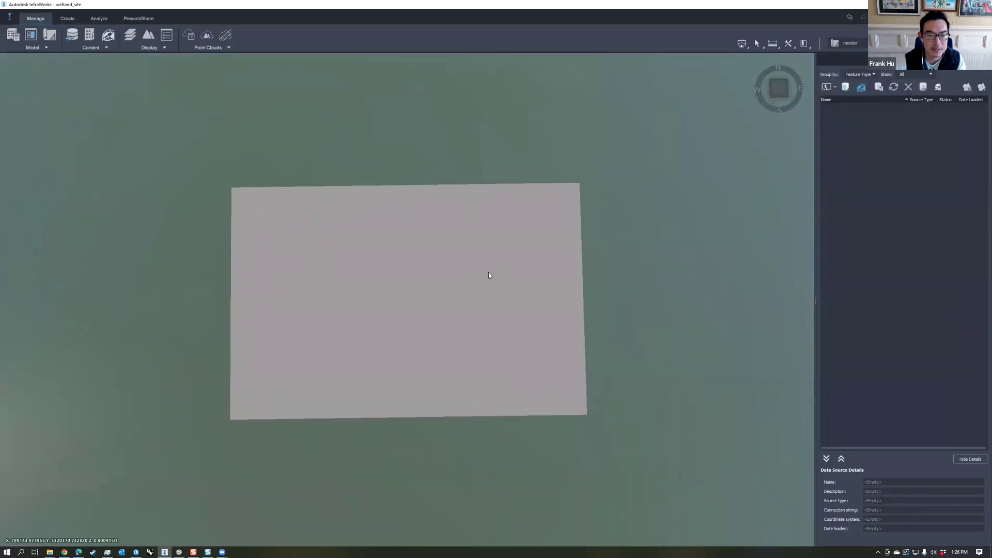
- Redefine the model extent from site_bbox.shp in the DEMO3 folder, using its first polygon as the boundary
scroll(489, 274, "down", 3)
scroll(489, 274, "up", 3)
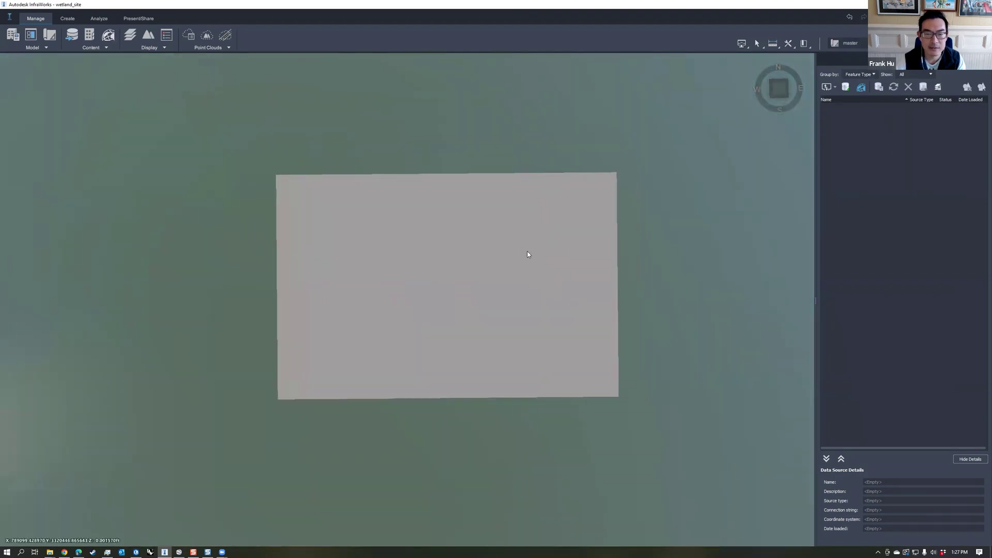
scroll(516, 255, "up", 2)
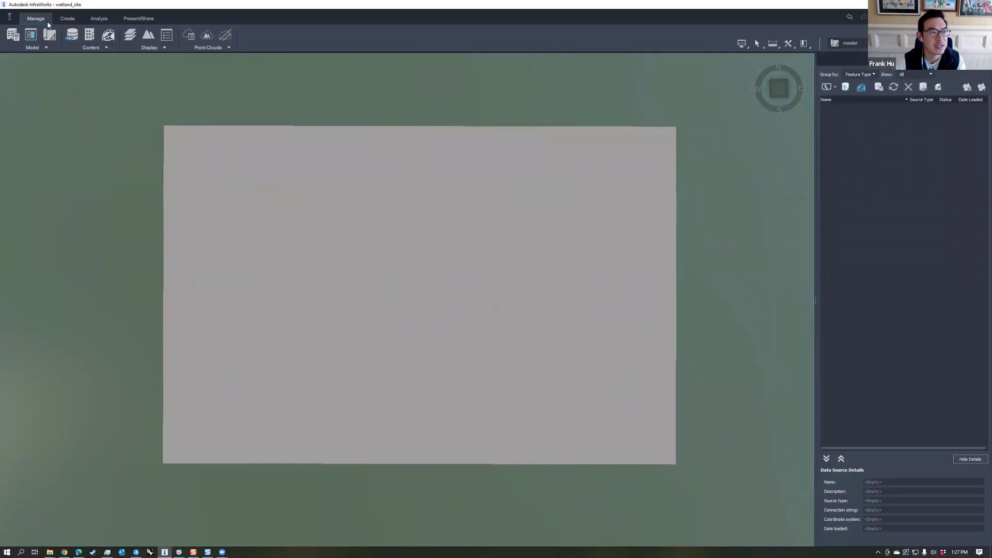
left_click(12, 36)
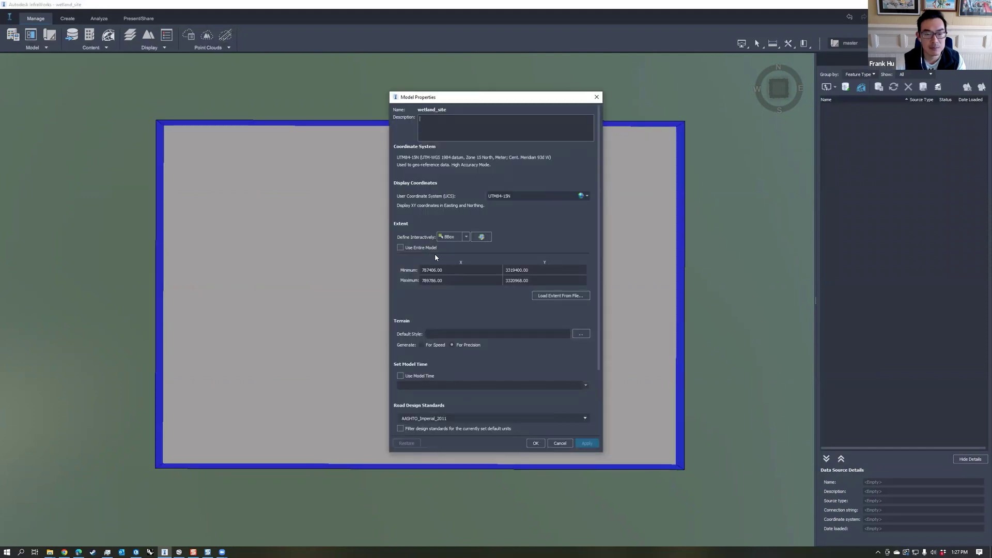
left_click(567, 298)
double_click(576, 169)
double_click(569, 192)
double_click(587, 166)
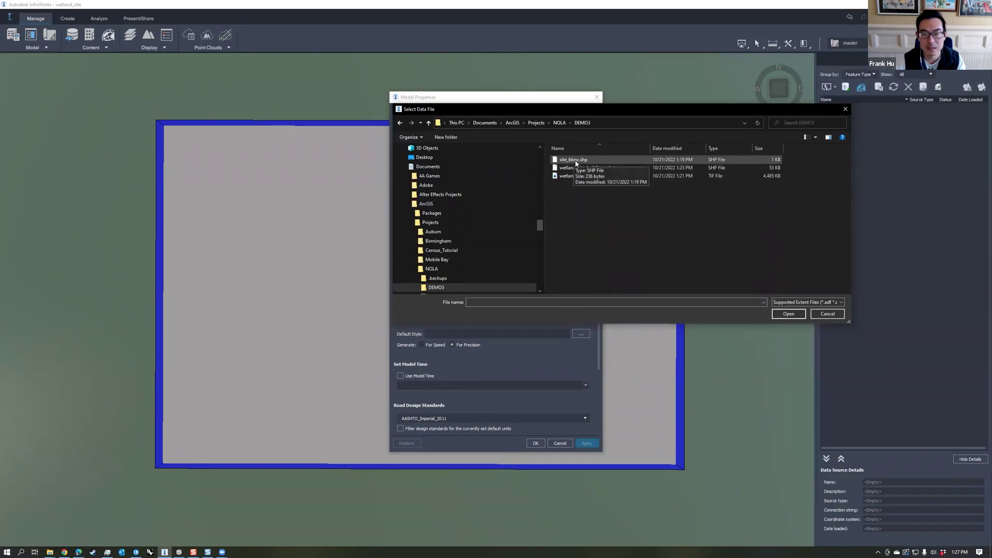
double_click(574, 159)
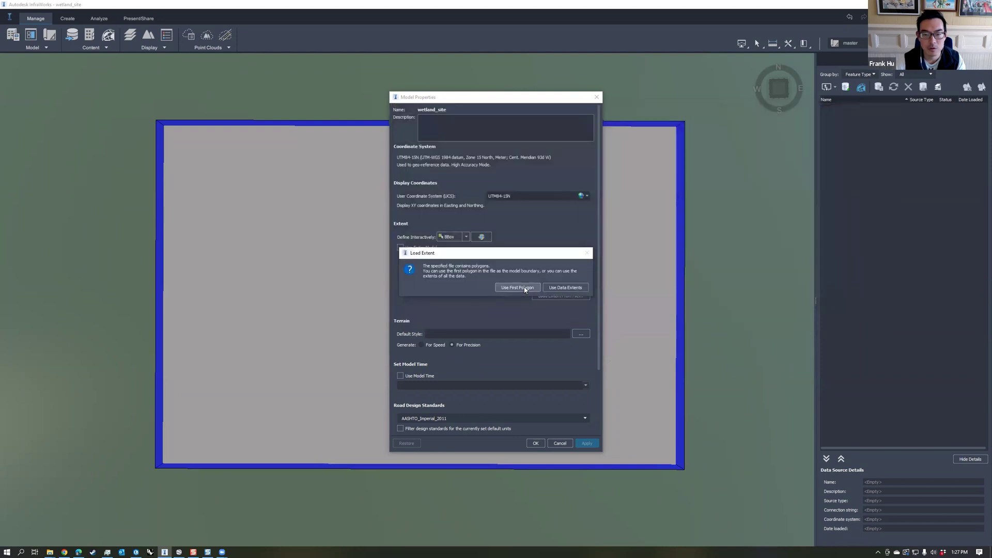
left_click(526, 290)
left_click(536, 443)
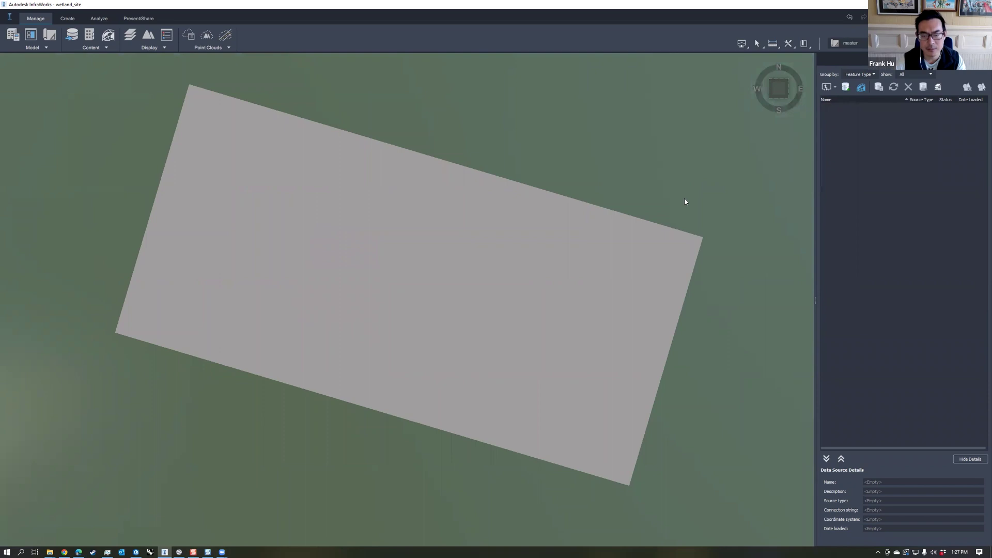
- Add wetland_site_topo.tif from the DEMO3 folder to the model as a raster data source
left_click(835, 86)
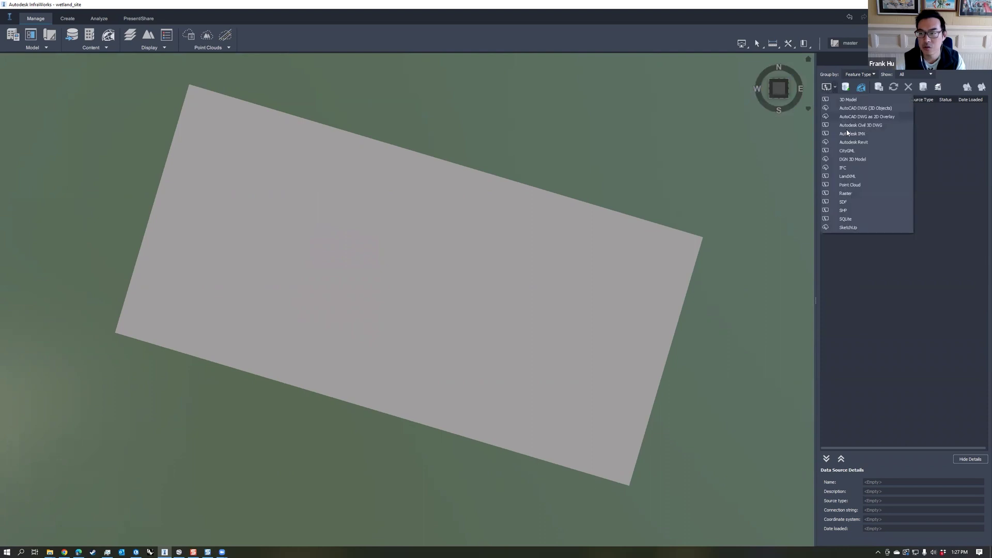
left_click(859, 193)
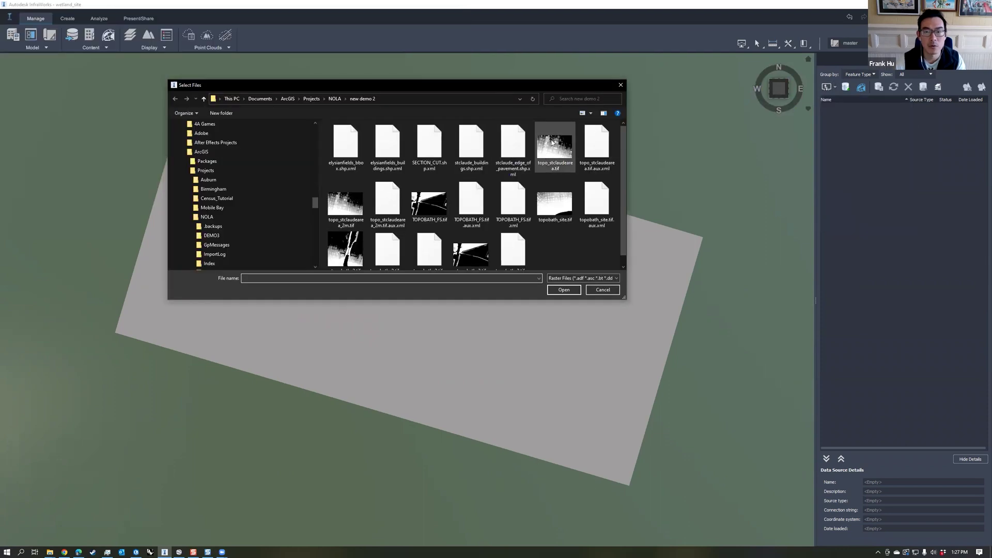
left_click(211, 235)
left_click(379, 153)
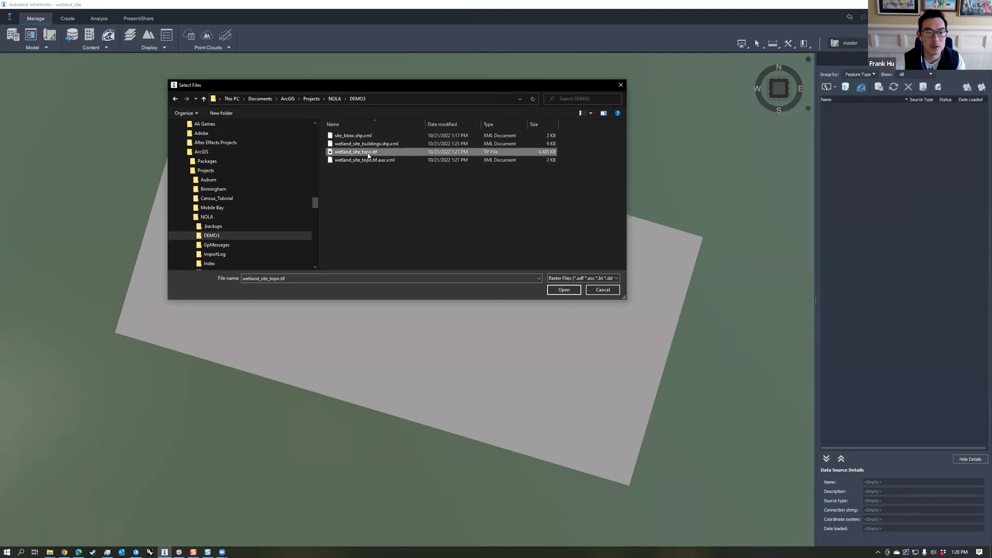
double_click(368, 155)
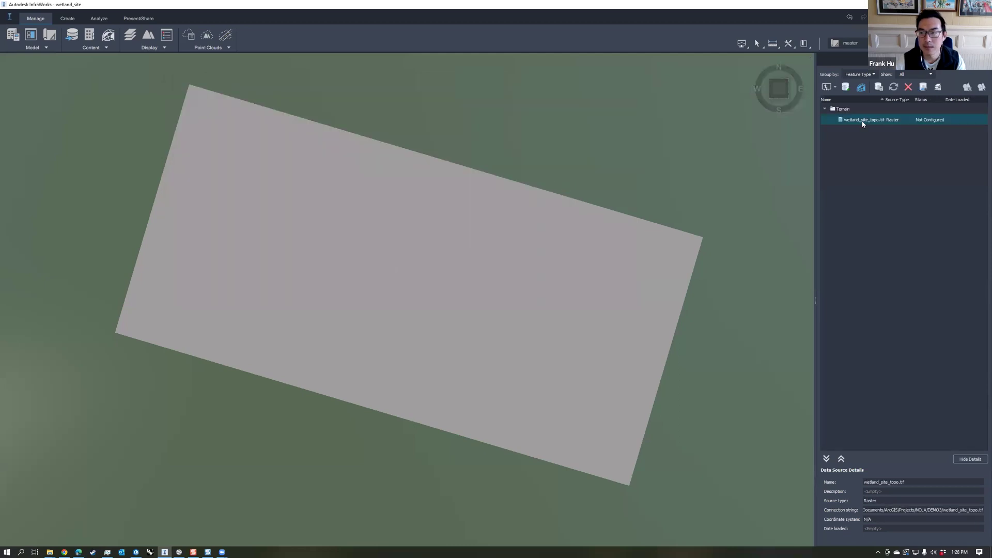
- Configure the wetland_site_topo.tif terrain source with the UTM84-15N coordinate system and import it into the model
double_click(862, 123)
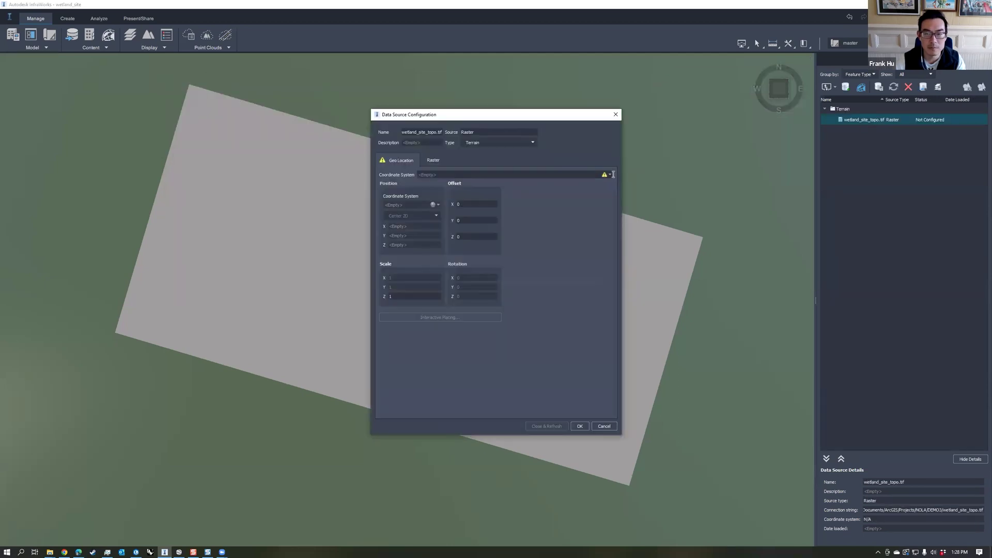
left_click_drag(471, 110, 435, 96)
left_click(574, 161)
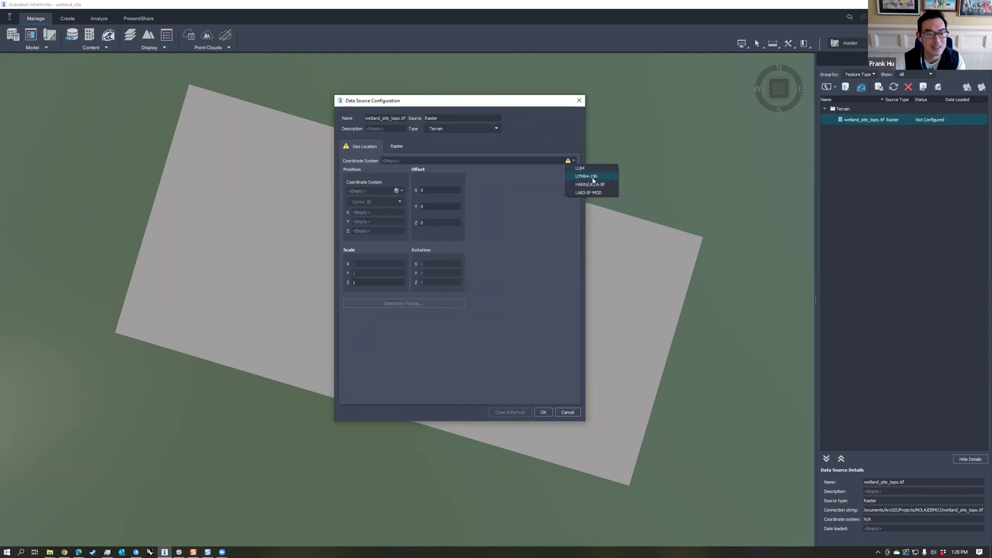
left_click(592, 178)
left_click_drag(463, 105, 440, 98)
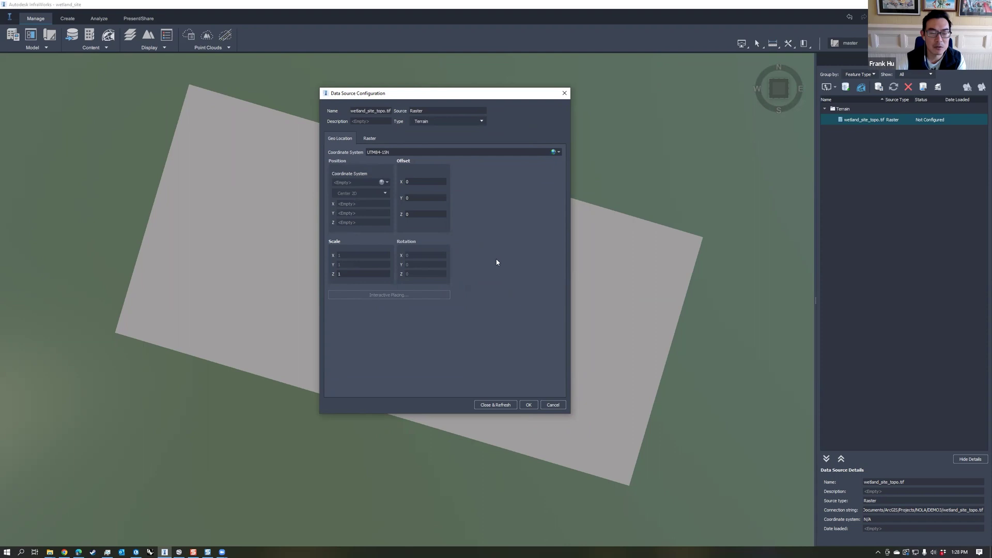
key("Return")
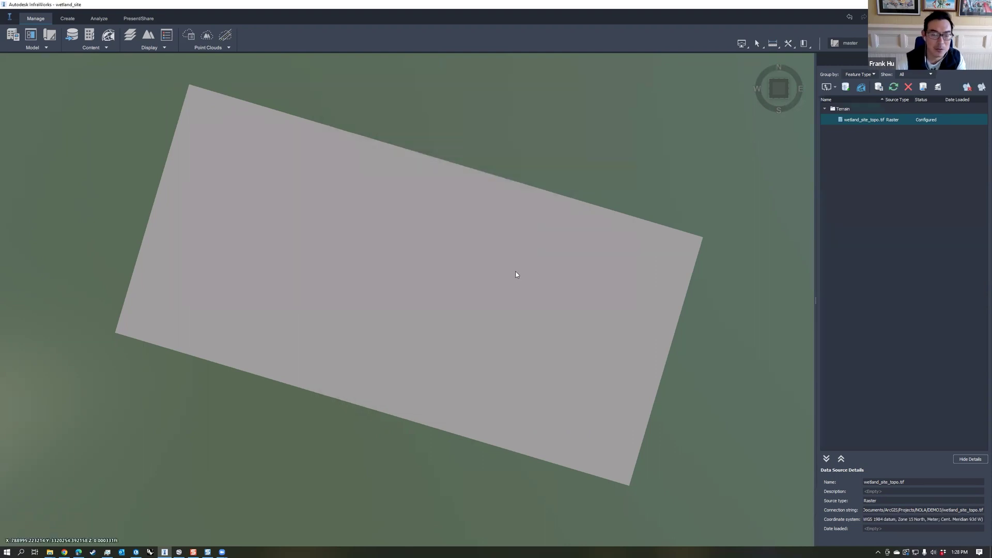
right_click(860, 125)
left_click(897, 135)
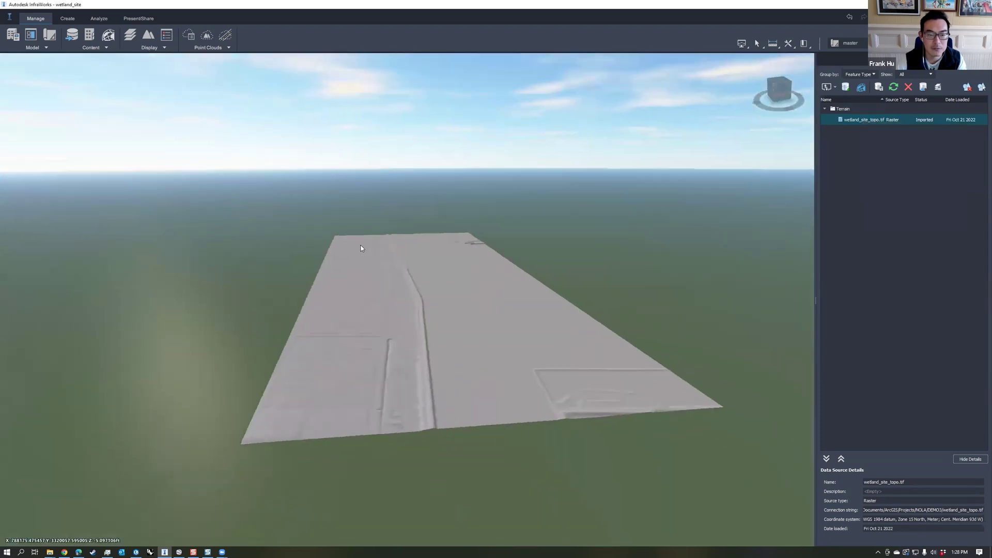
left_click_drag(361, 245, 498, 368)
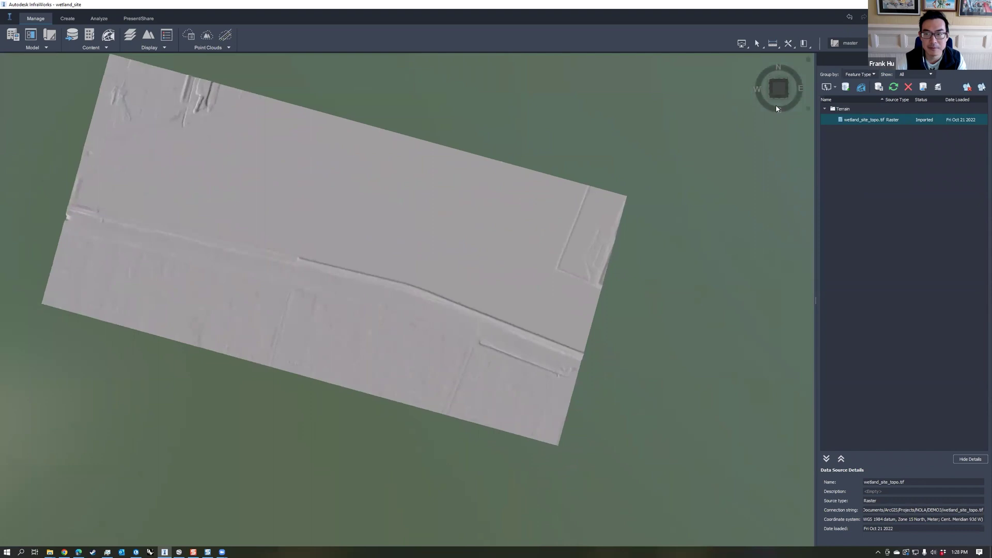
- Add the orthoimages Y2014B03R0007P1_15RYP8719.tif and Y2014B03R0007P1_16RBU8919.tif from the 2014 3in folder as a raster source
left_click(828, 87)
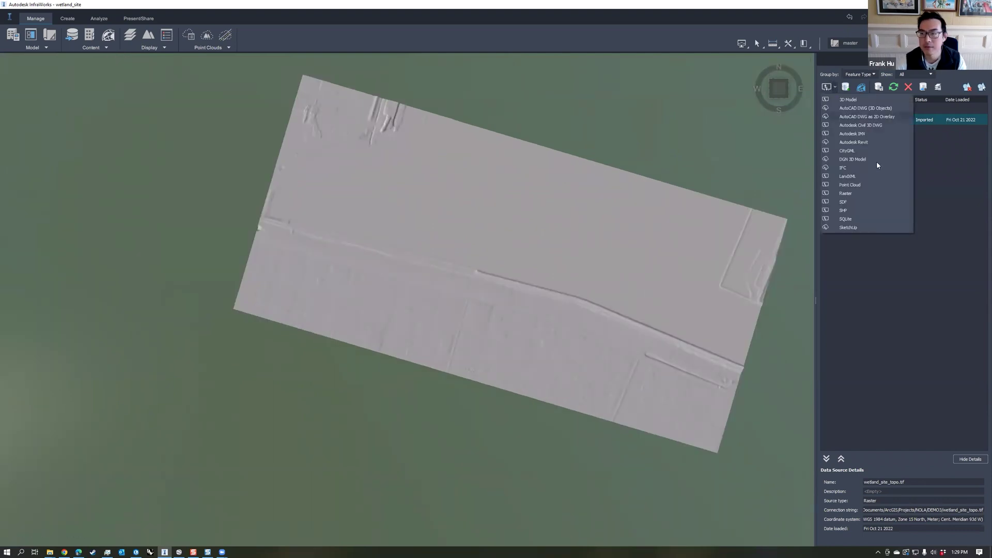
left_click(853, 194)
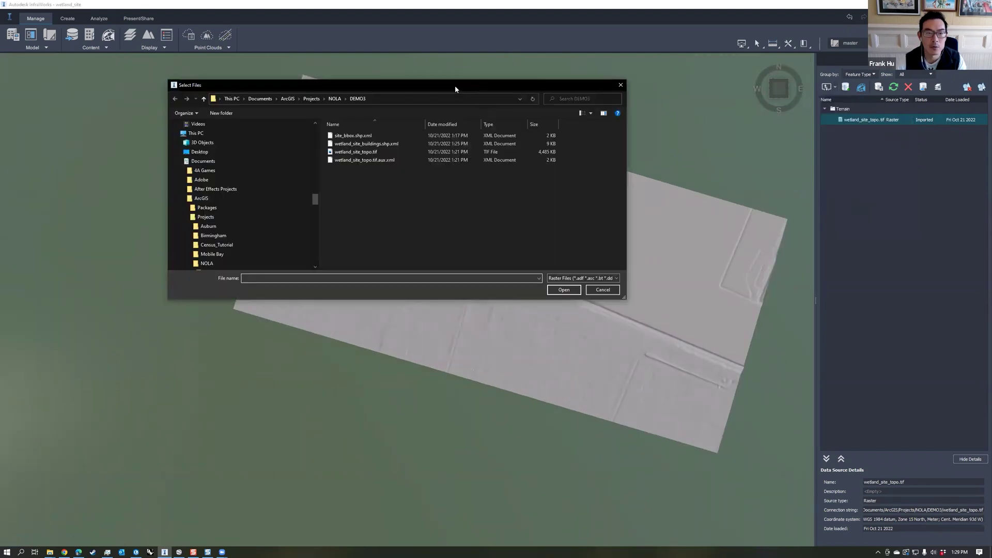
left_click_drag(455, 87, 576, 96)
left_click_drag(438, 210, 443, 139)
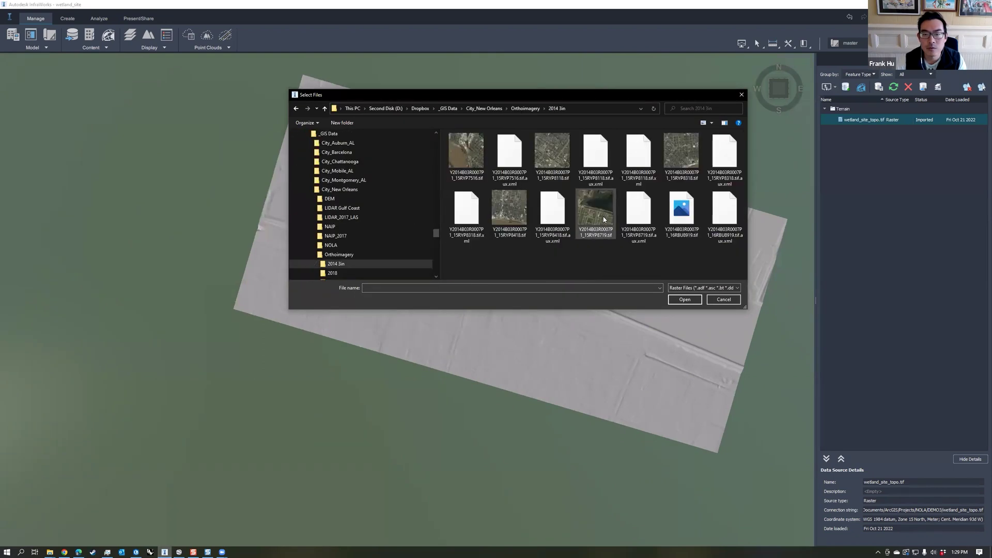
left_click(597, 226)
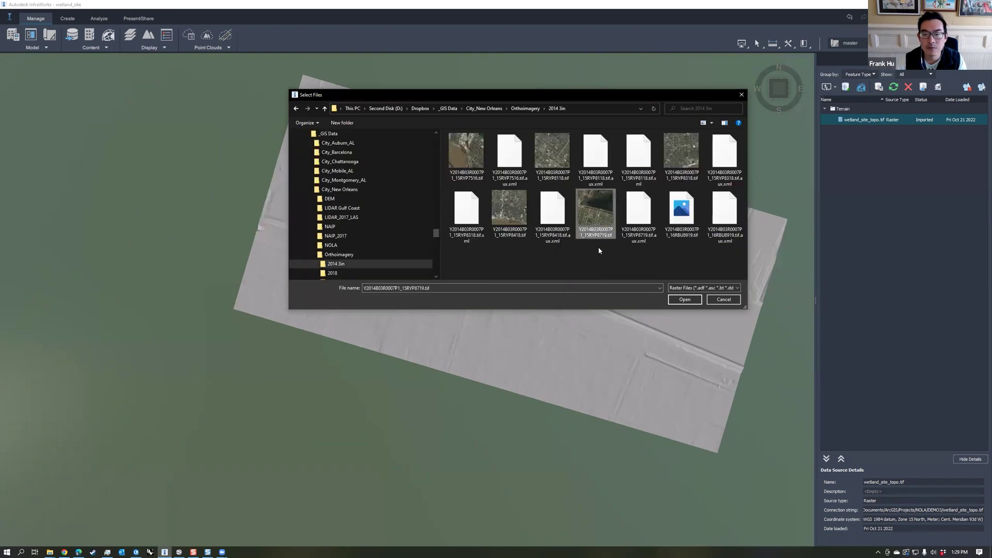
left_click(686, 234)
left_click(686, 300)
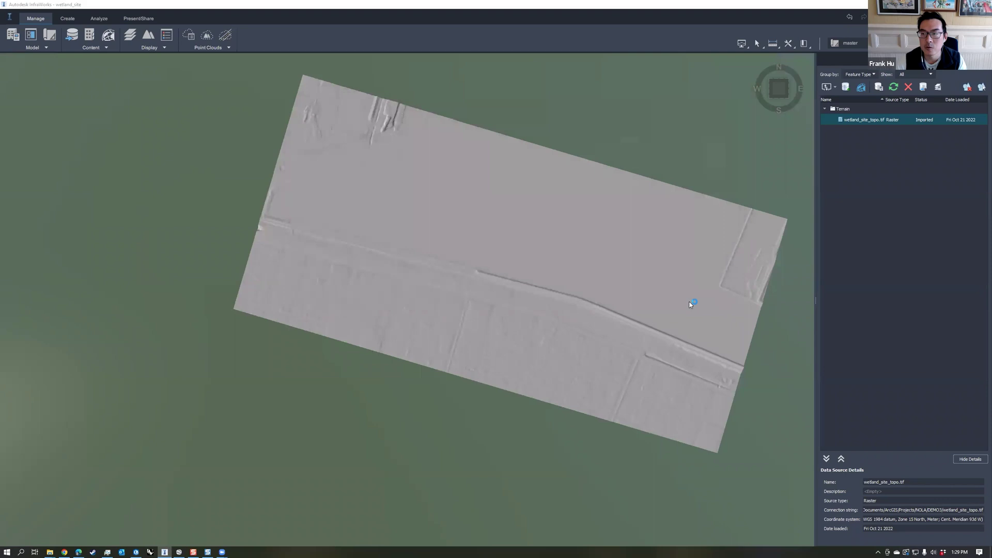
- Assign the UTM84-15N coordinate system to the 2014 3in ground imagery and refresh the model with it
double_click(853, 121)
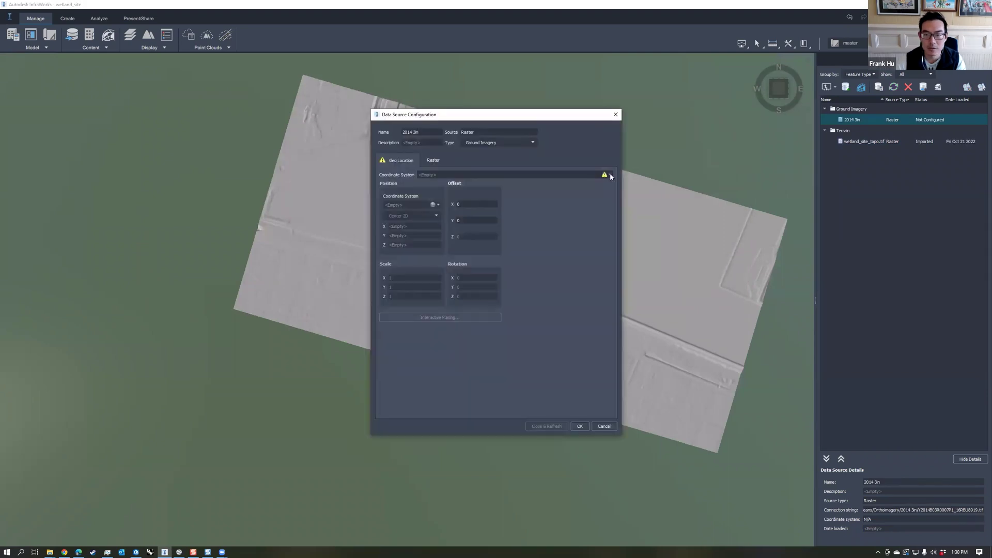
left_click(610, 174)
left_click(621, 191)
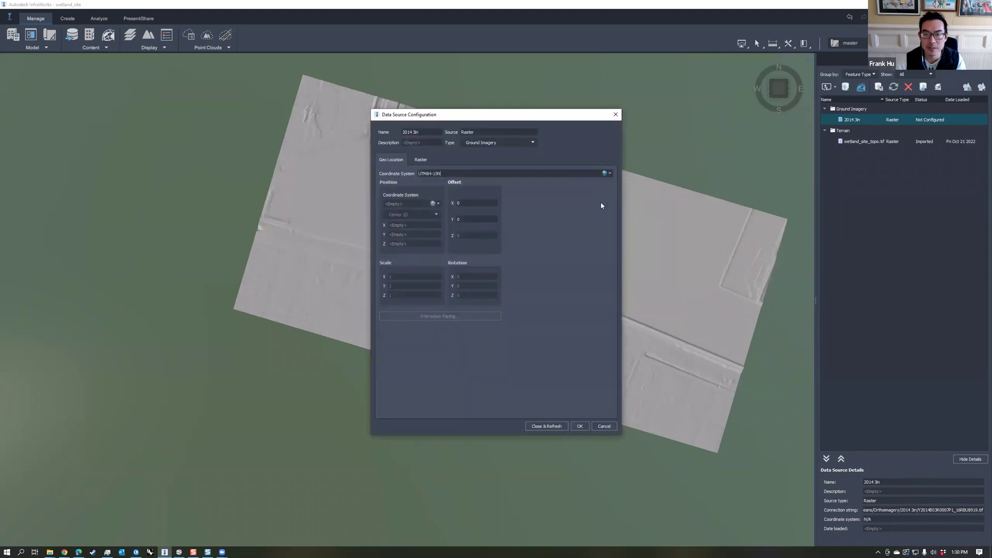
left_click(547, 425)
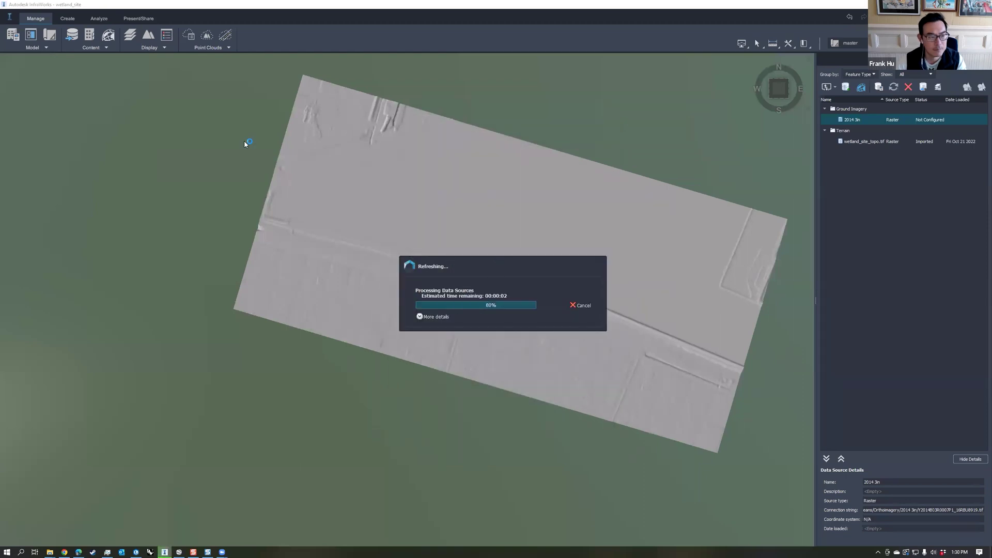
mouse_move(563, 299)
middle_mouse_down()
mouse_move(550, 372)
mouse_move(534, 314)
mouse_move(445, 315)
mouse_move(463, 290)
mouse_move(447, 272)
mouse_move(574, 327)
mouse_move(672, 248)
middle_mouse_up()
- Add wetland_site_buildings.shp from the DEMO3 folder as an SHP source and set its type to Buildings
left_click(826, 87)
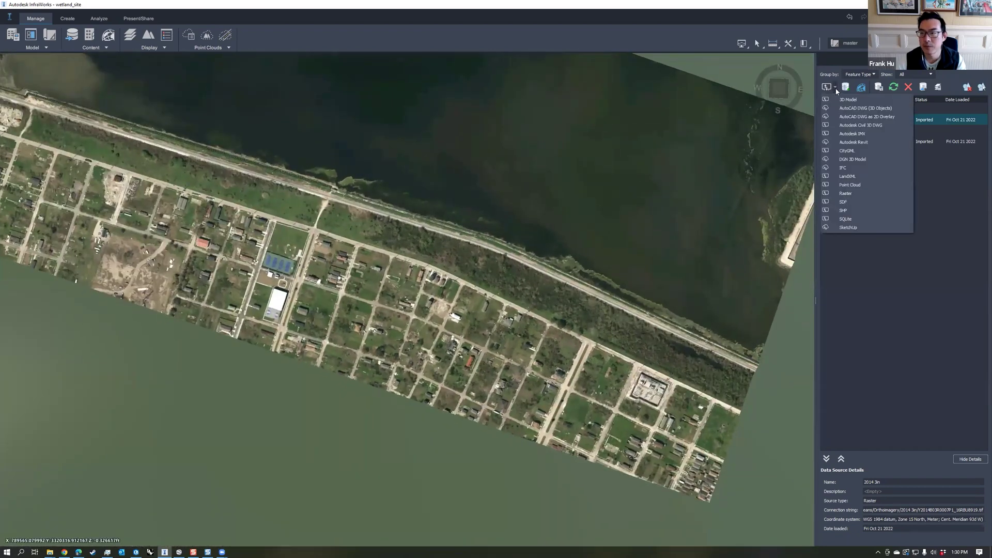
left_click(846, 210)
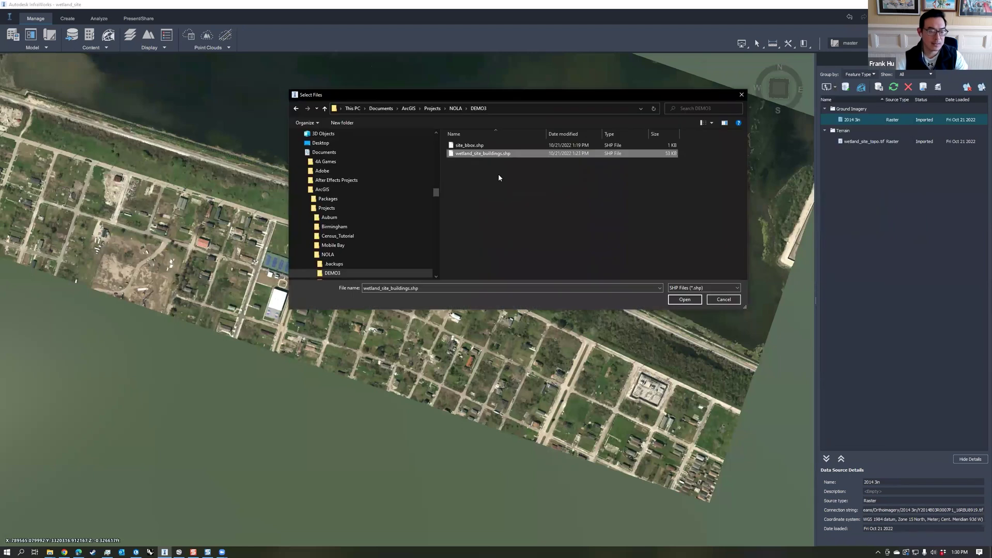
double_click(504, 154)
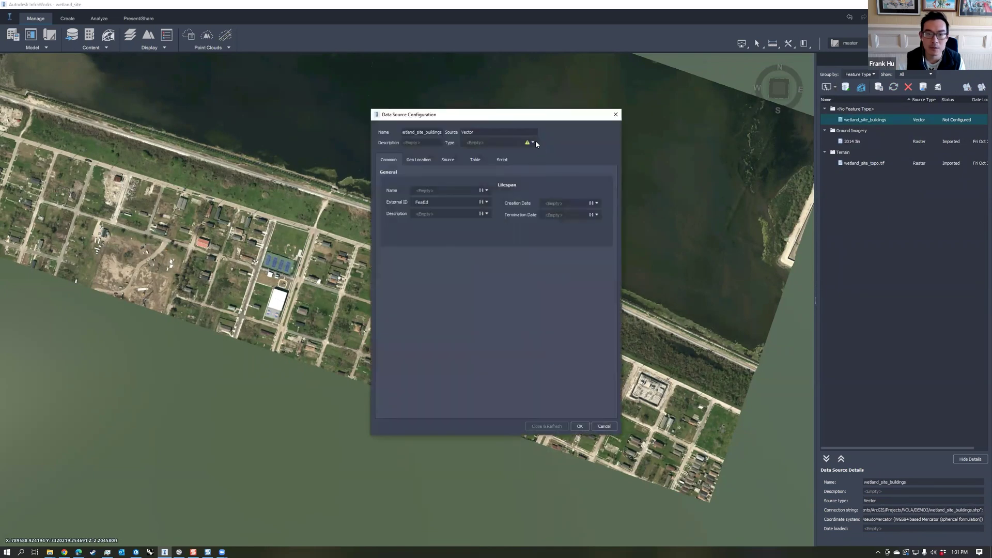
left_click(533, 143)
left_click(479, 156)
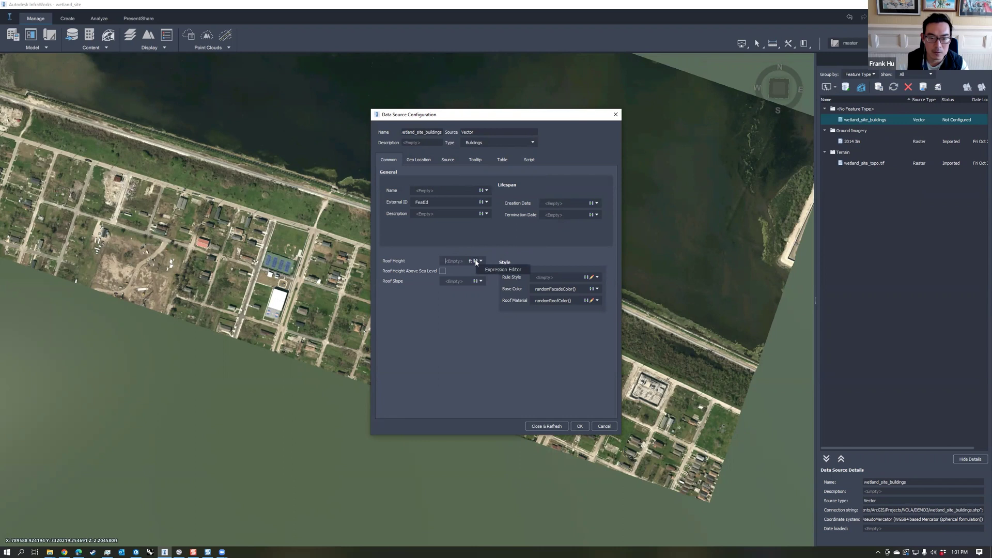
- Set the buildings' roof height to the Z property in metres, measured above sea level
left_click(476, 261)
left_click(355, 265)
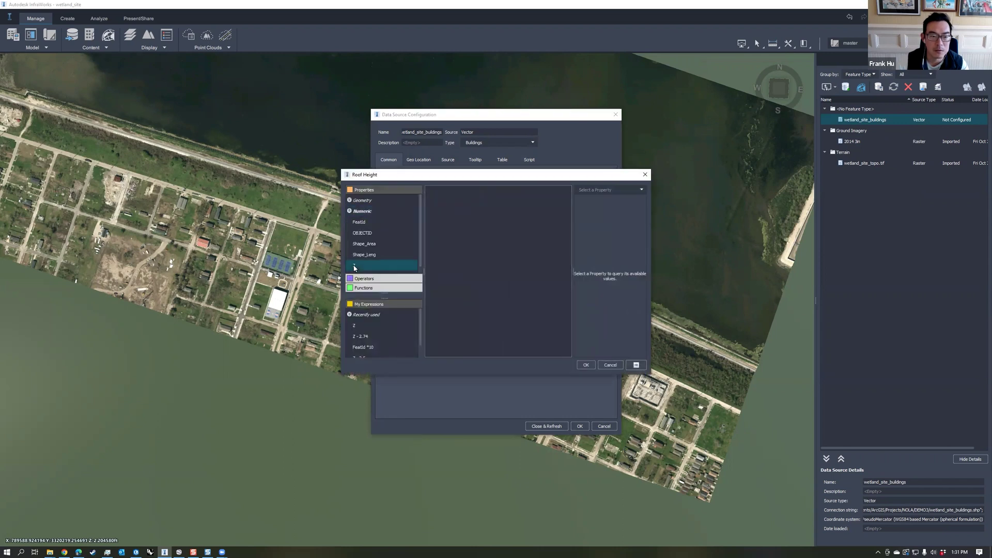
left_click(586, 365)
left_click(472, 261)
left_click(480, 289)
left_click(442, 270)
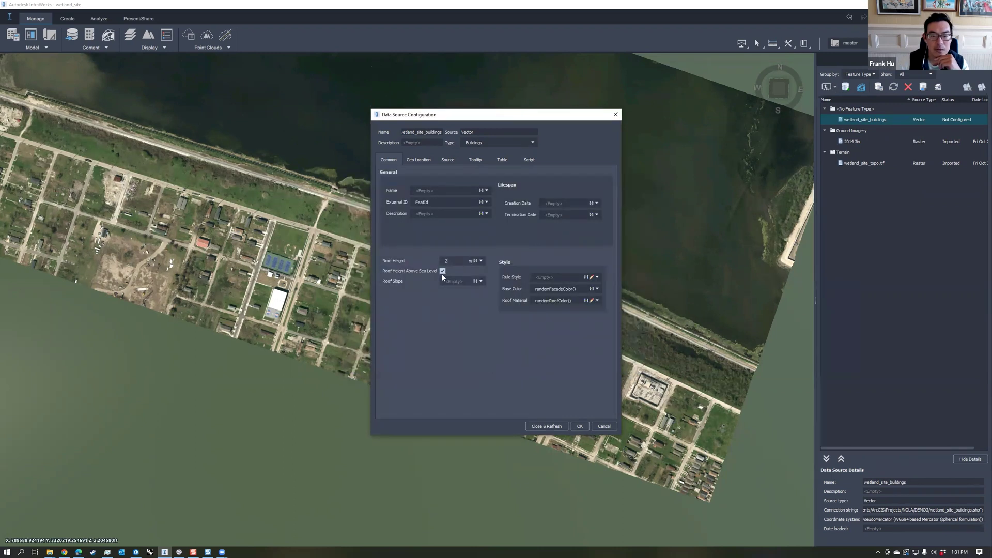
- Give the buildings a plain white colour (#ffffff) as their rule style and refresh the model with them
left_click(592, 278)
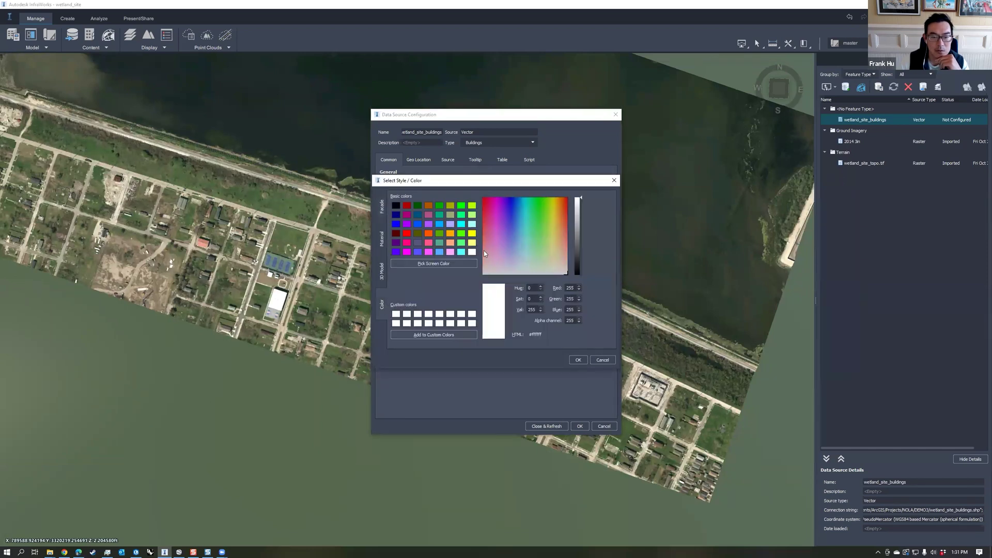
left_click(581, 360)
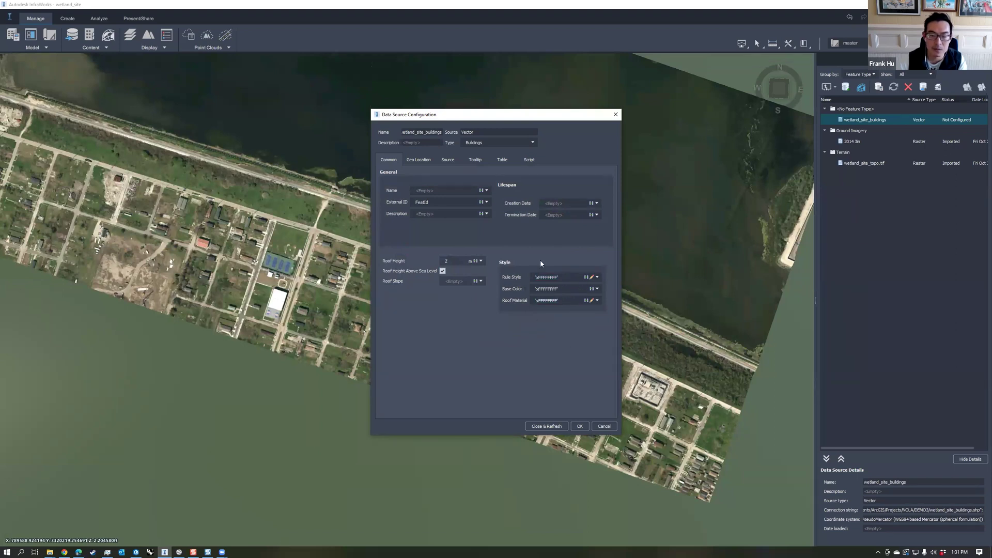
left_click(546, 426)
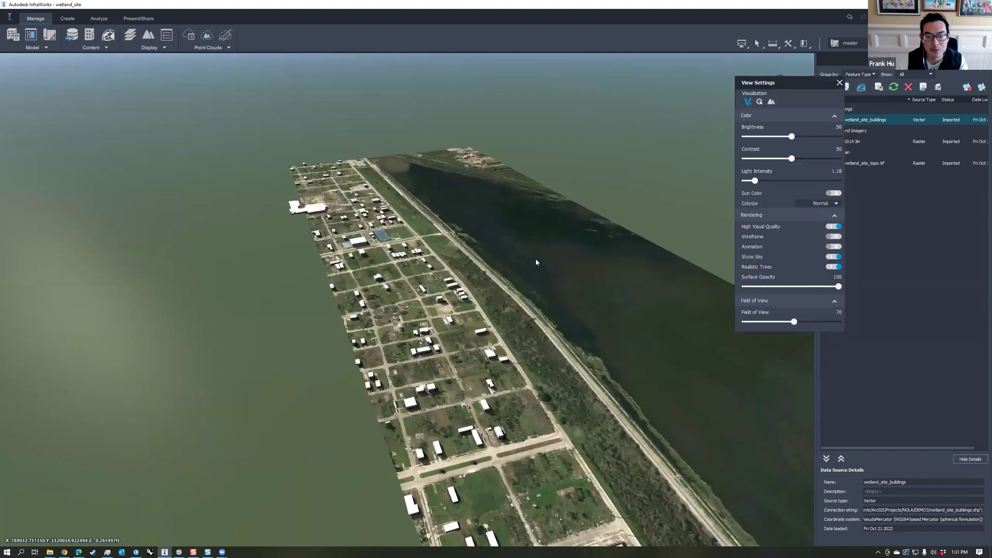
- Inspect the buildings, railway embankment and shoreline in the 3D model from several angles
scroll(534, 289, "down", 3)
left_click_drag(532, 307, 521, 272)
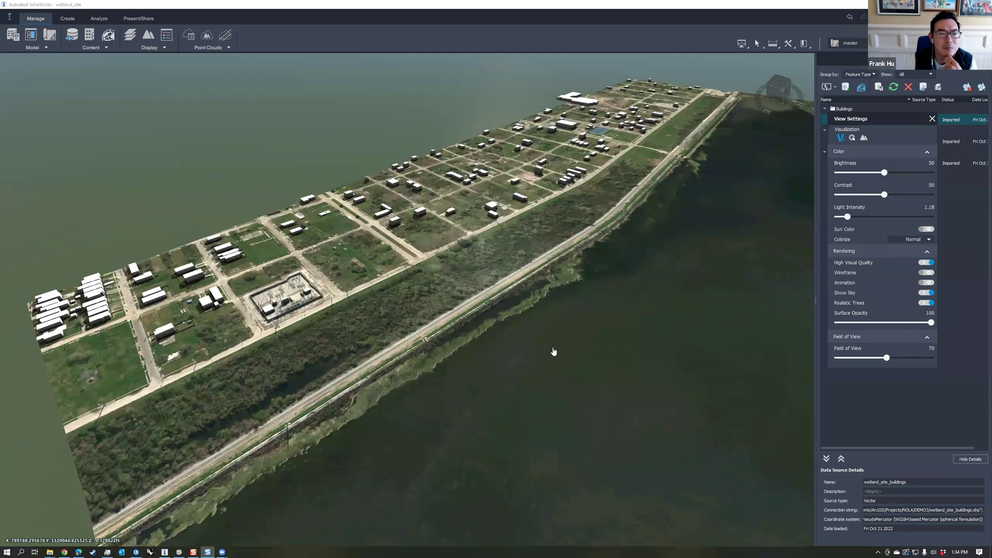
middle_click_drag(554, 351, 574, 344)
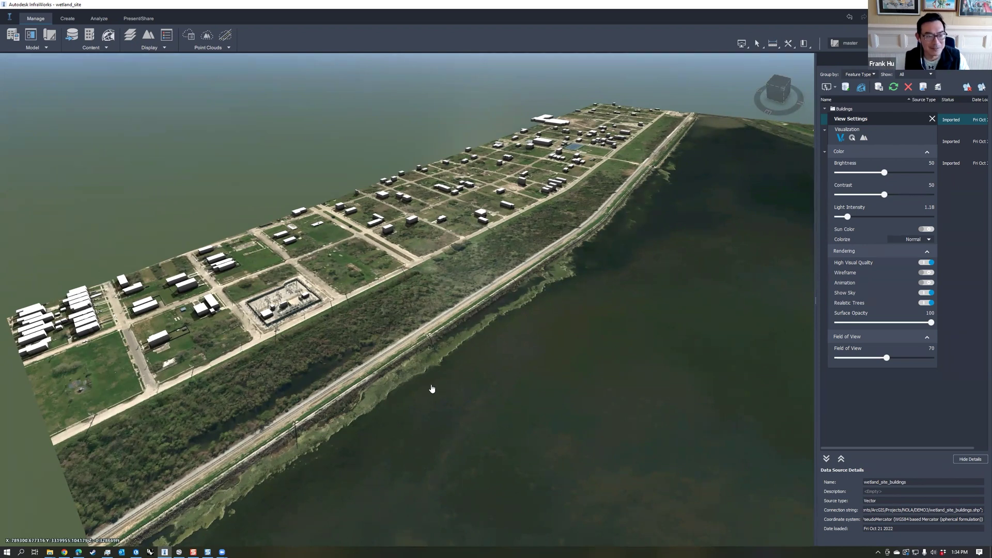
scroll(432, 388, "up", 5)
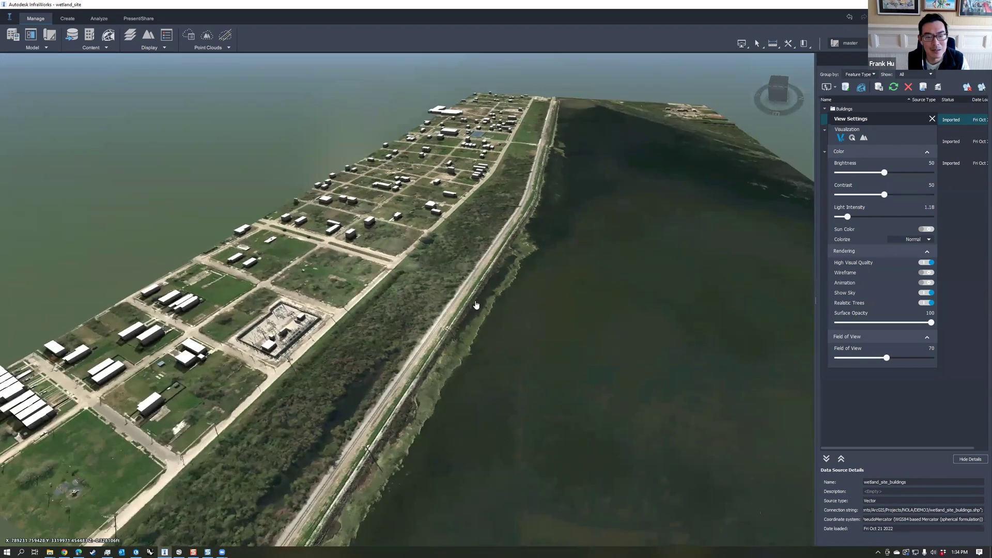
scroll(432, 284, "down", 5)
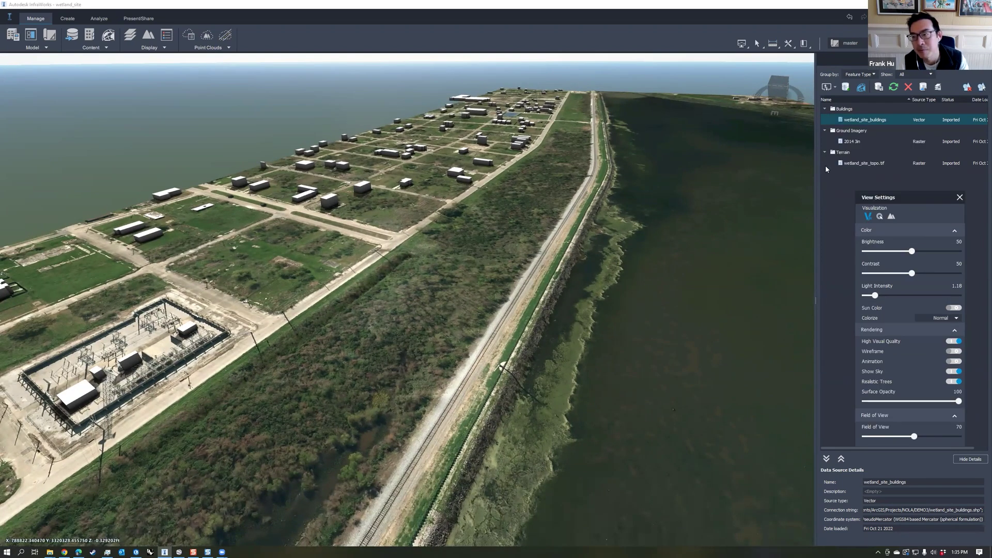
- Check the coordinate system of the wetland_site_topo.tif terrain source, then switch to ArcGIS Pro and show that layer on the map
left_click(869, 163)
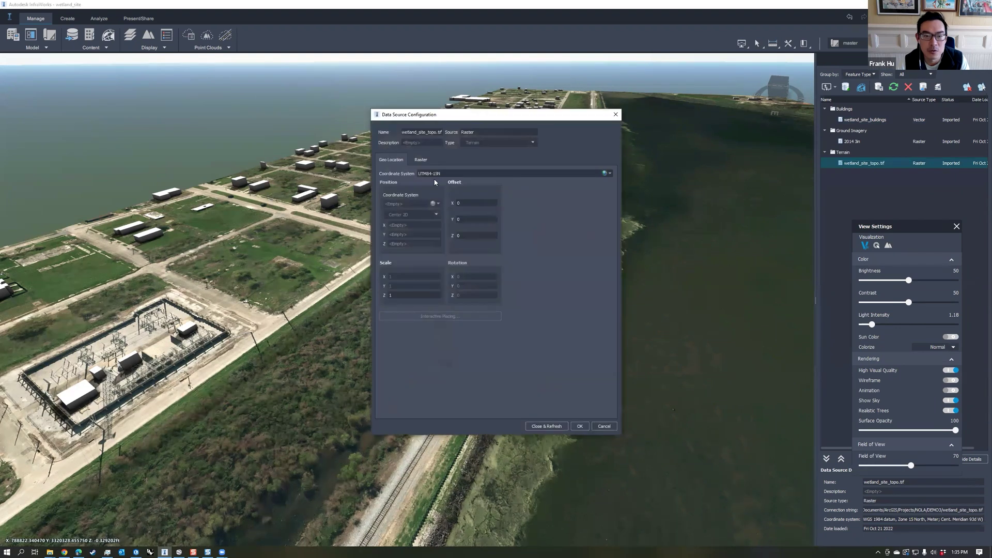
key("alt+Tab")
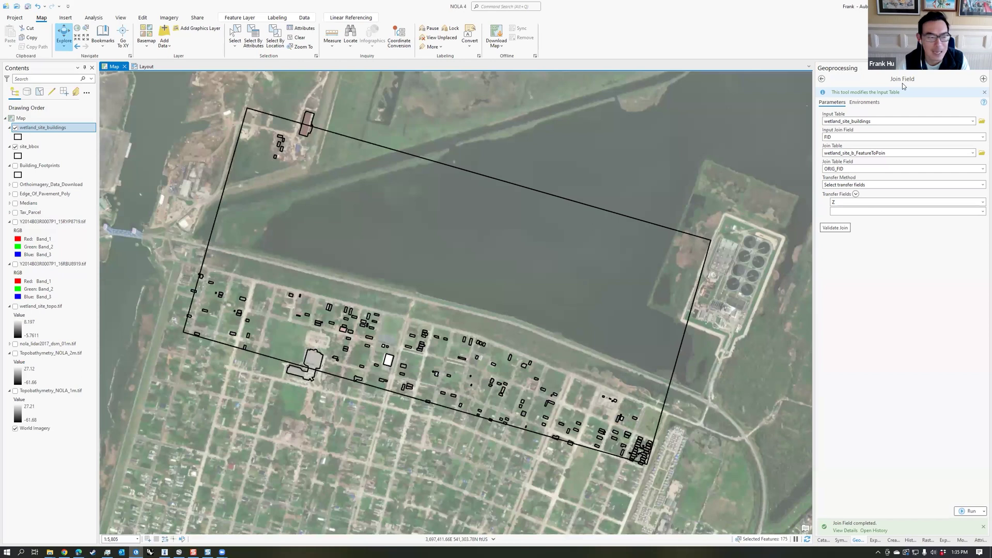
left_click(16, 306)
left_click_drag(202, 292, 186, 302)
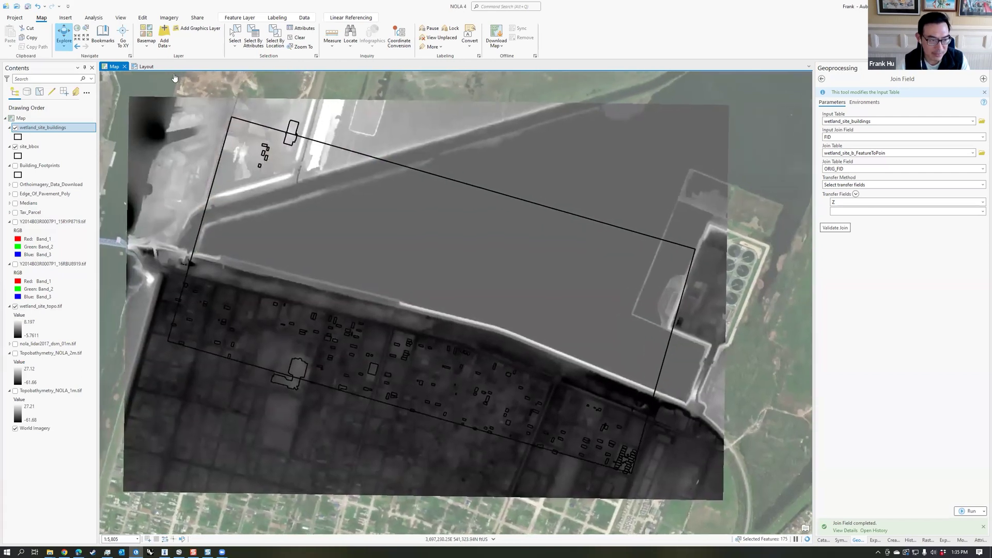
- Open the source properties of the wetland_site_topo.tif layer and examine its vertical units and spatial reference
left_click(52, 308)
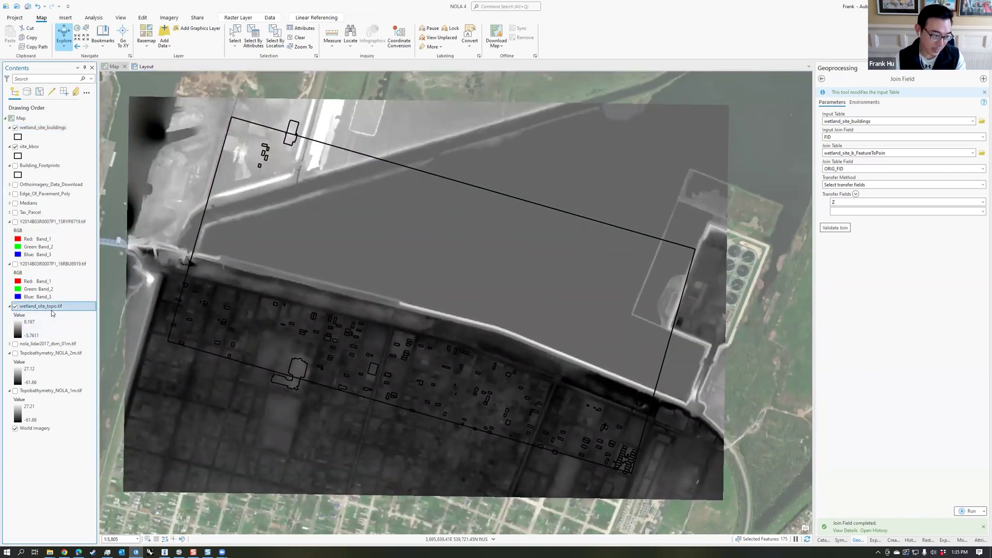
right_click(52, 307)
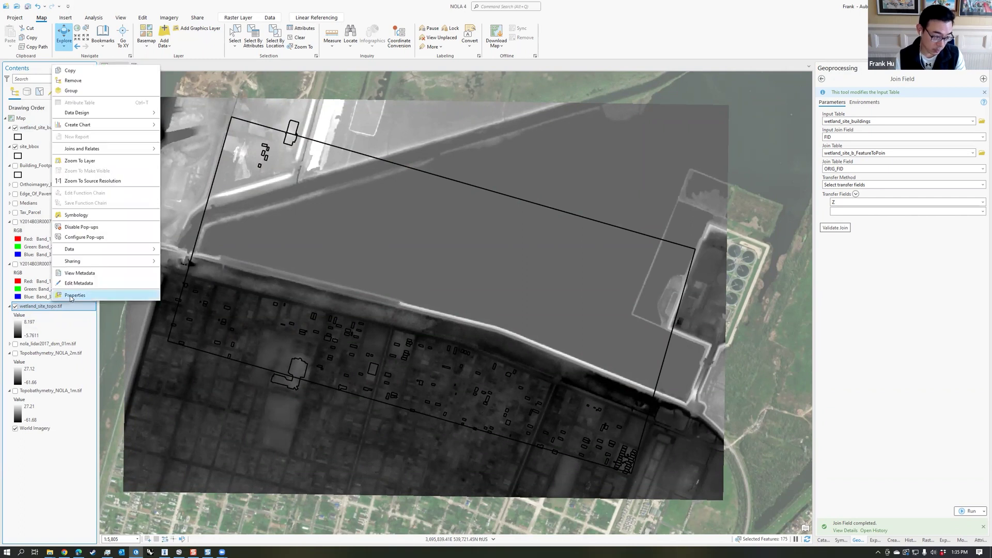
left_click(77, 298)
left_click(405, 227)
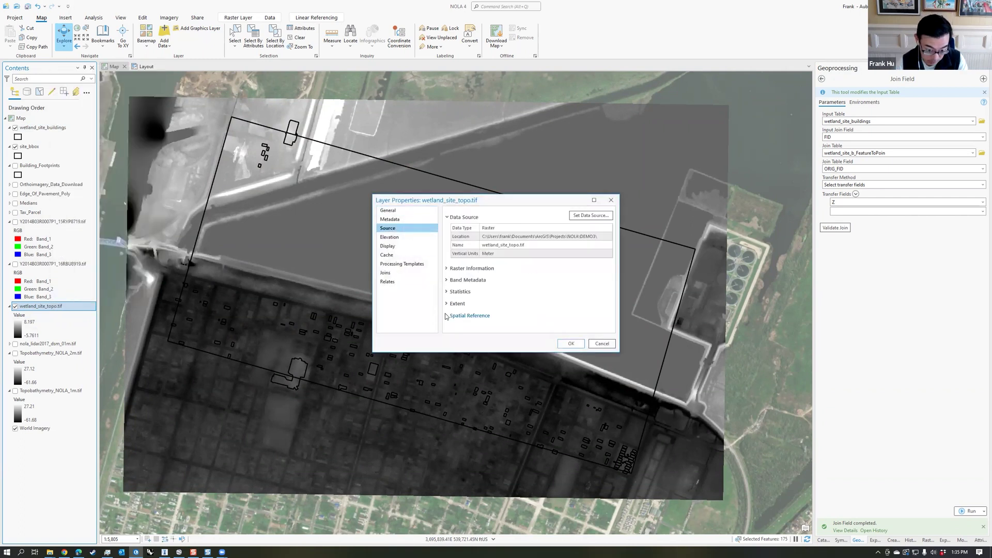
left_click(446, 315)
left_click_drag(491, 352, 491, 433)
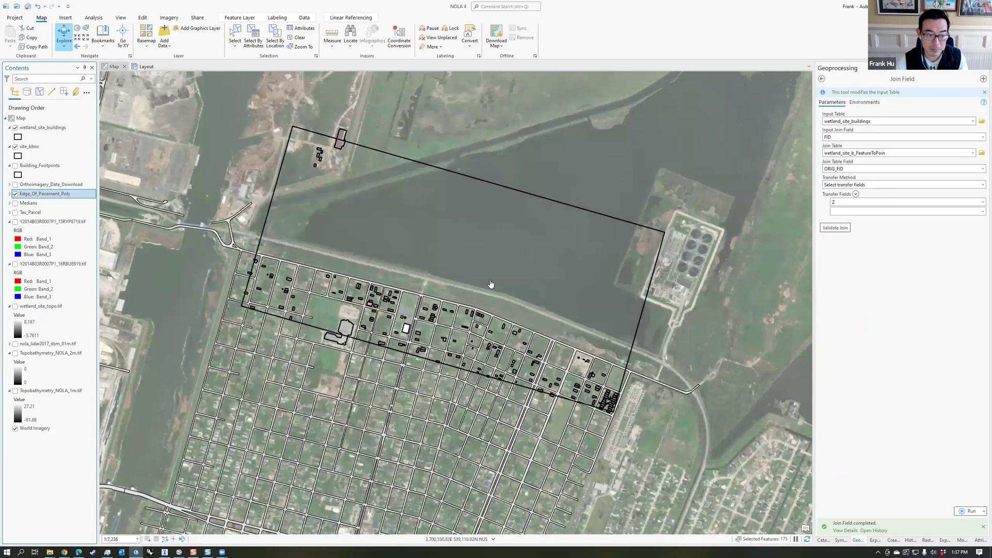
- Set up the Clip analysis tool with Edge_Of_Pavement_Poly as the input features and site_bbox as the clip features
left_click(822, 79)
type("clip")
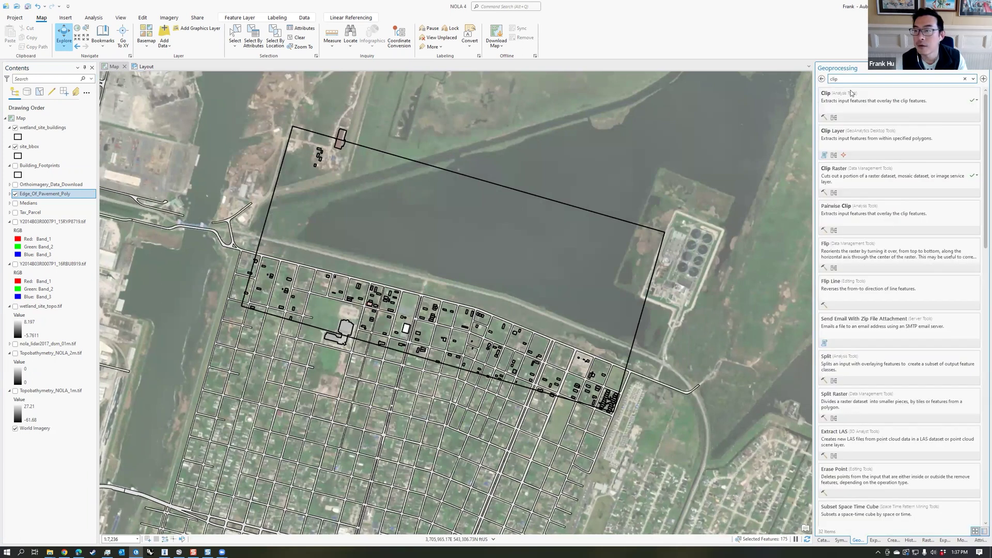
left_click(843, 104)
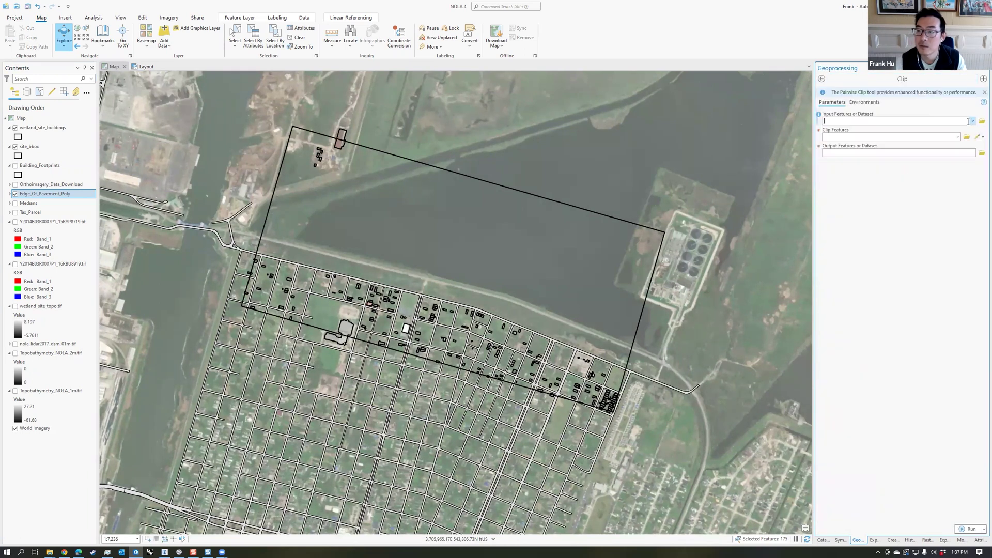
left_click(972, 122)
left_click(859, 163)
left_click(957, 137)
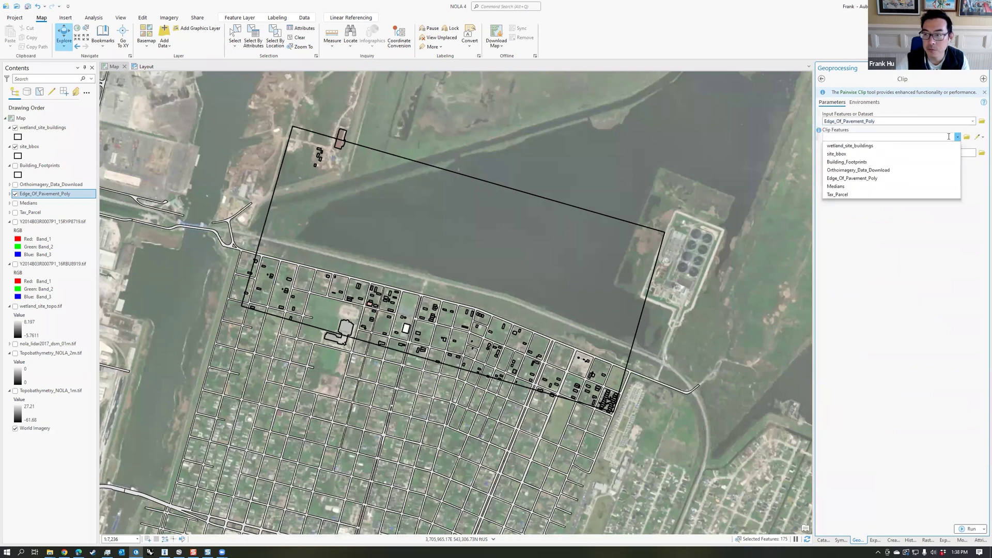
left_click(911, 153)
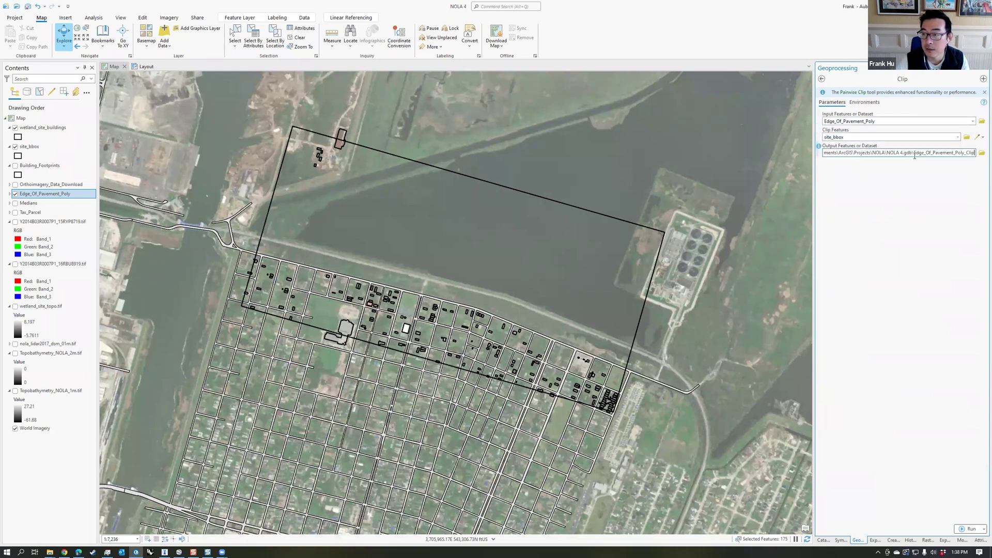
- Name the clip output roads_wetlandsite in the DEMO3 folder, run the tool, and hide the original Edge_Of_Pavement_Poly layer
left_click(981, 153)
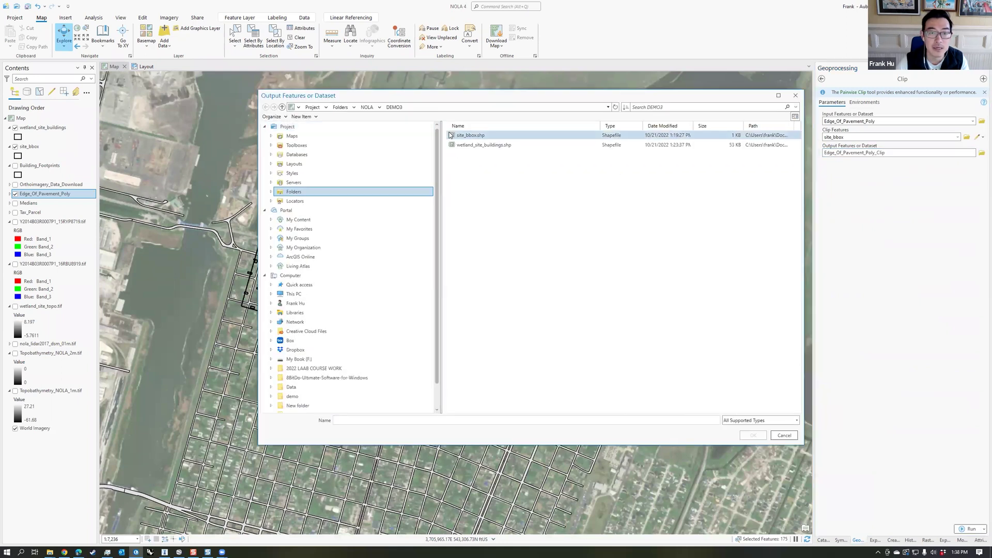
left_click(424, 418)
type("roads_wetlandsite")
key("Return")
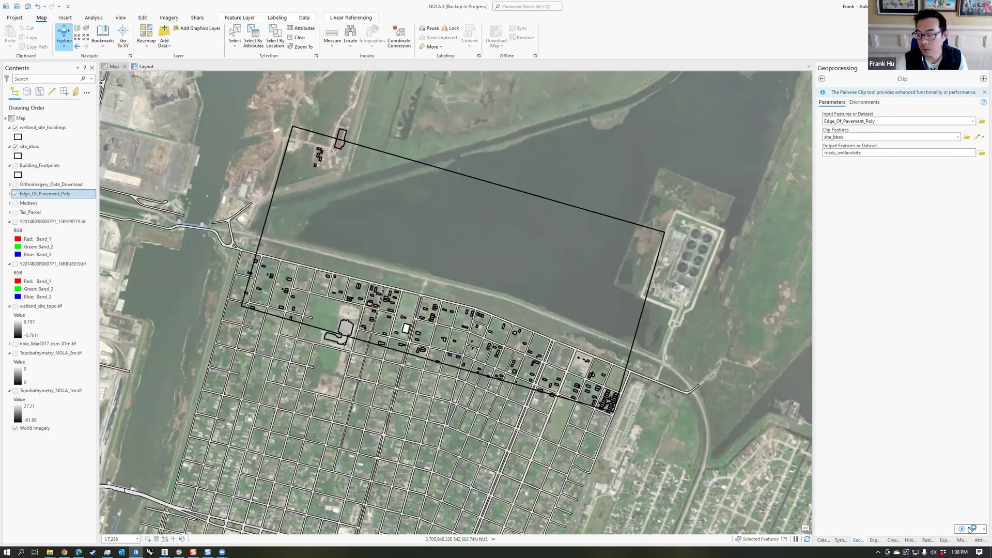
key("Return")
left_click(14, 214)
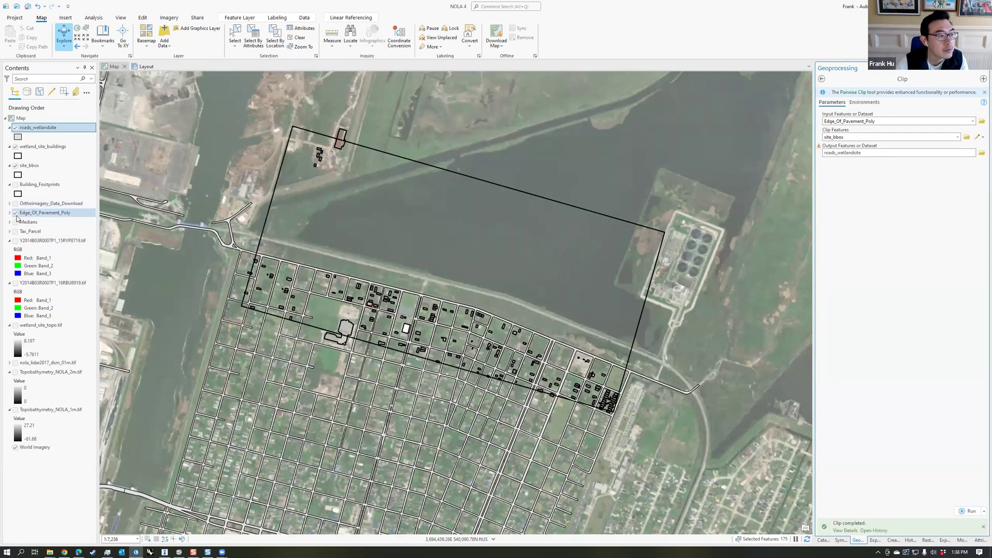
left_click(15, 212)
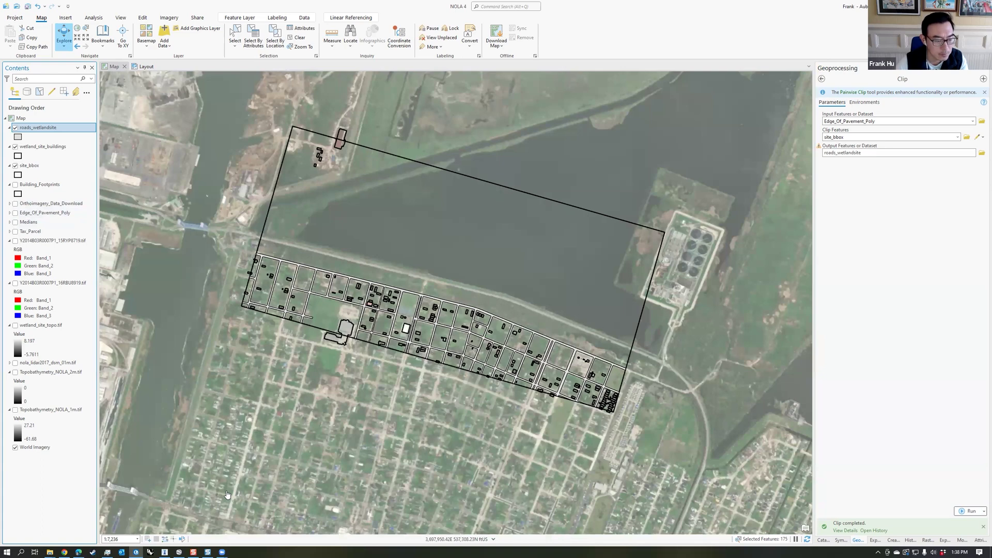
- Switch to InfraWorks and add roads_wetlandsite.shp from the DEMO3 folder as an SHP data source
key("alt+Tab")
left_click(835, 87)
left_click(848, 209)
double_click(485, 148)
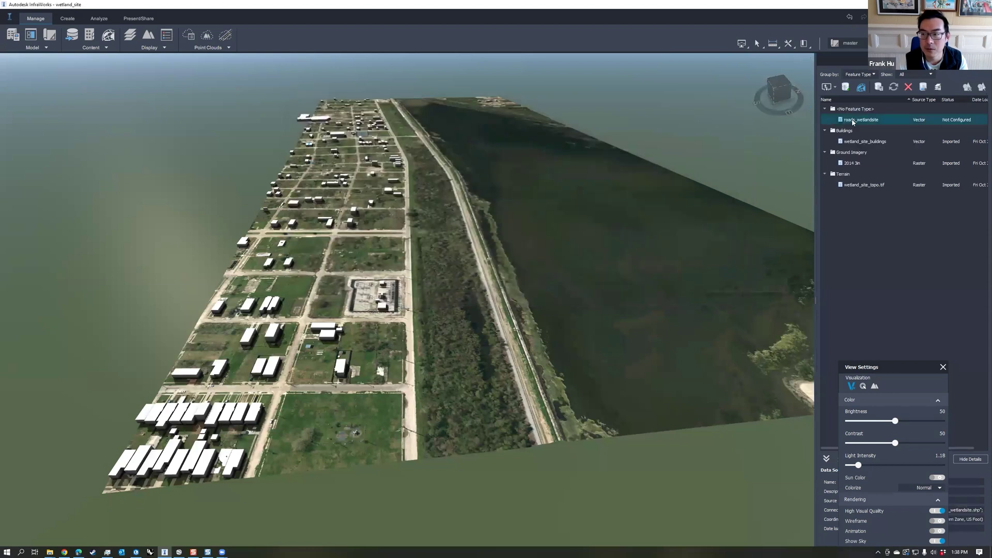
- Open the configuration of the roads_wetlandsite source and set its type to Coverage Areas
double_click(858, 120)
left_click_drag(520, 117, 564, 110)
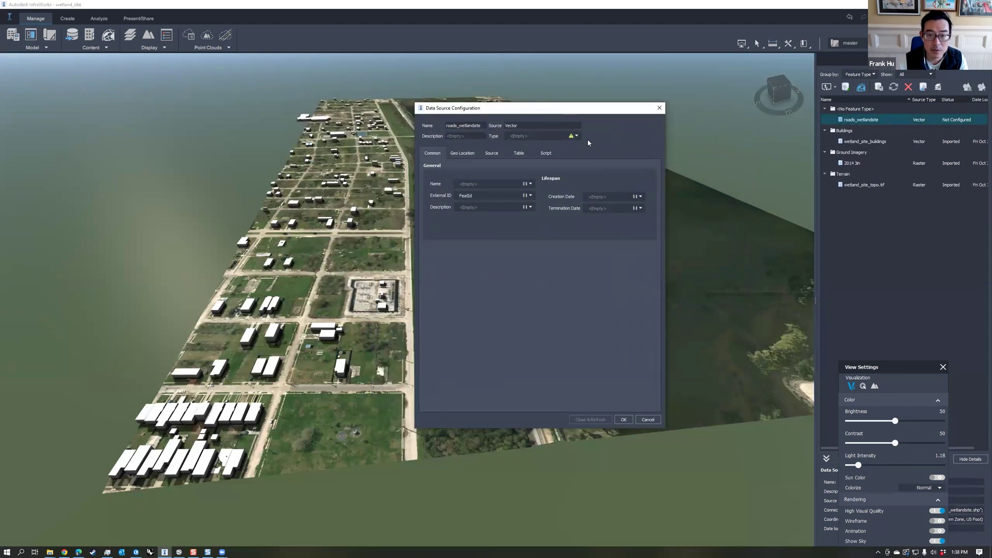
left_click(577, 136)
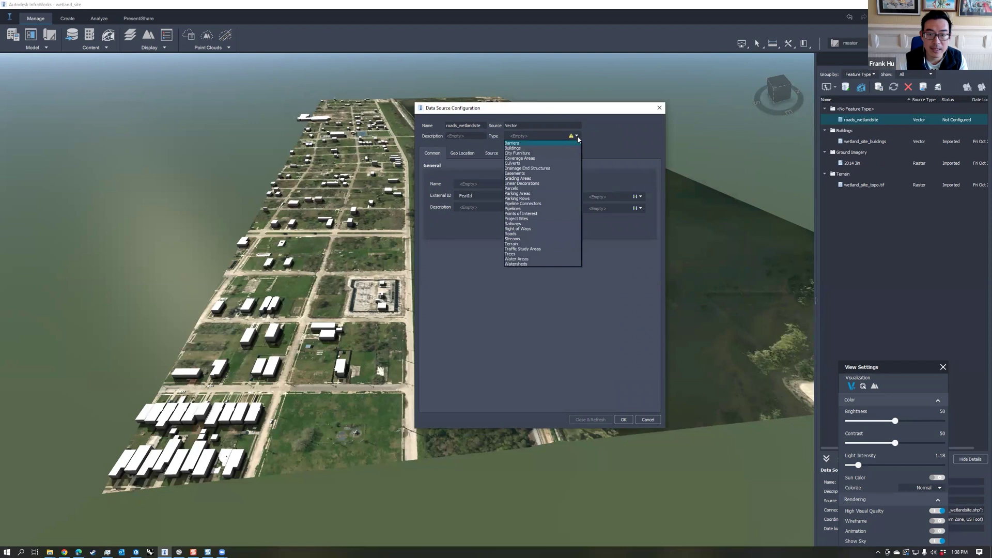
left_click(527, 159)
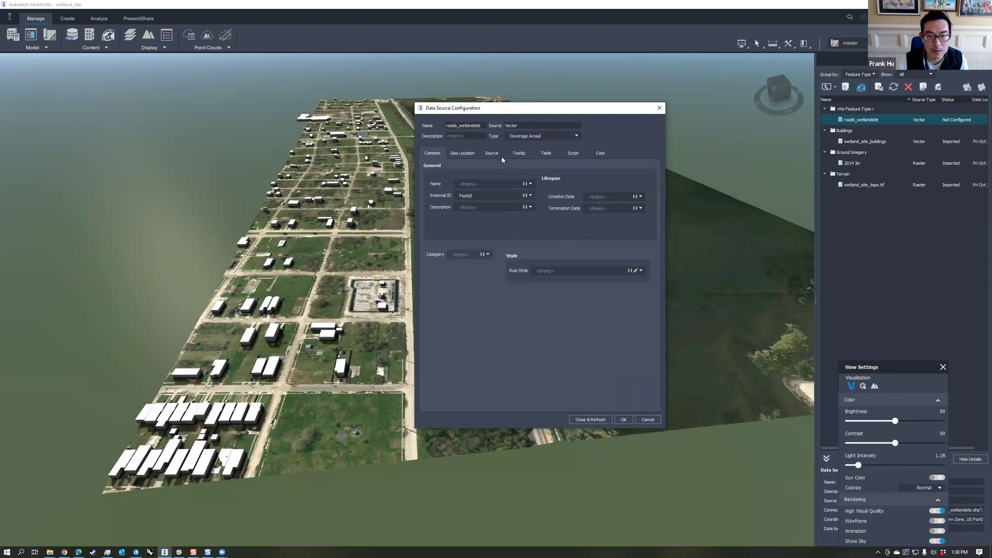
- Set the road coverage's rule style to the material Colors/Transparent and refresh the model with it
left_click(636, 271)
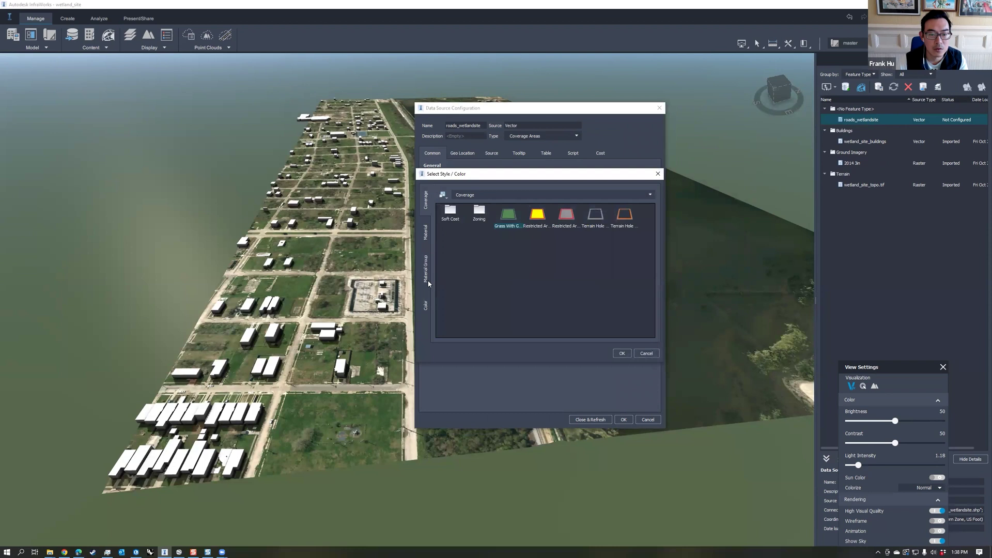
left_click(426, 233)
double_click(595, 212)
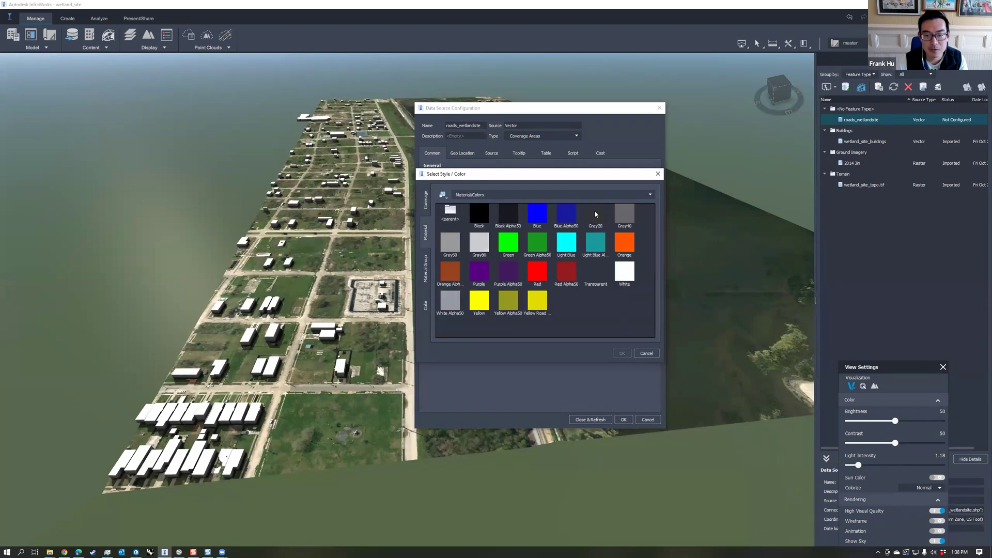
left_click(622, 352)
left_click(592, 419)
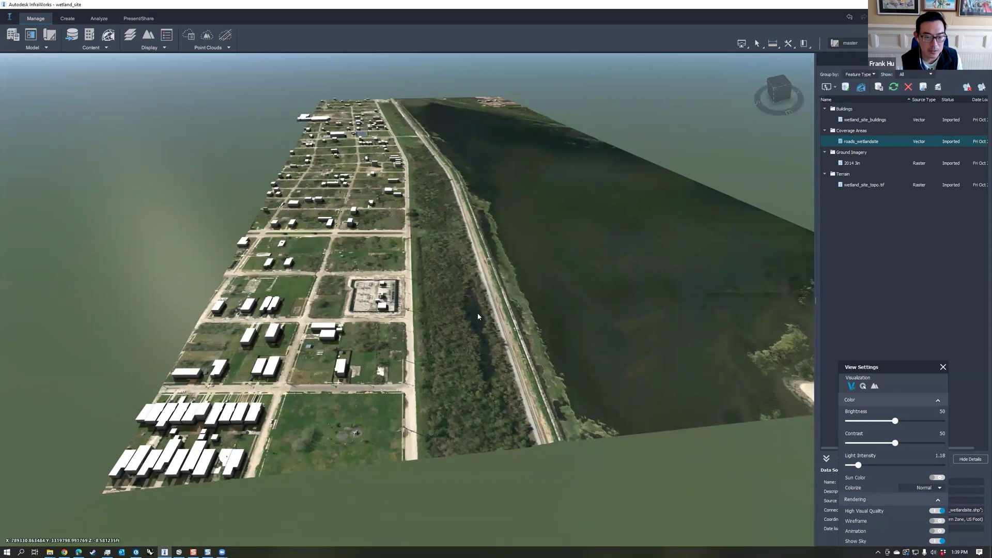
- Select the road coverage in the 3D model and inspect how its outline follows the streets
scroll(440, 322, "up", 3)
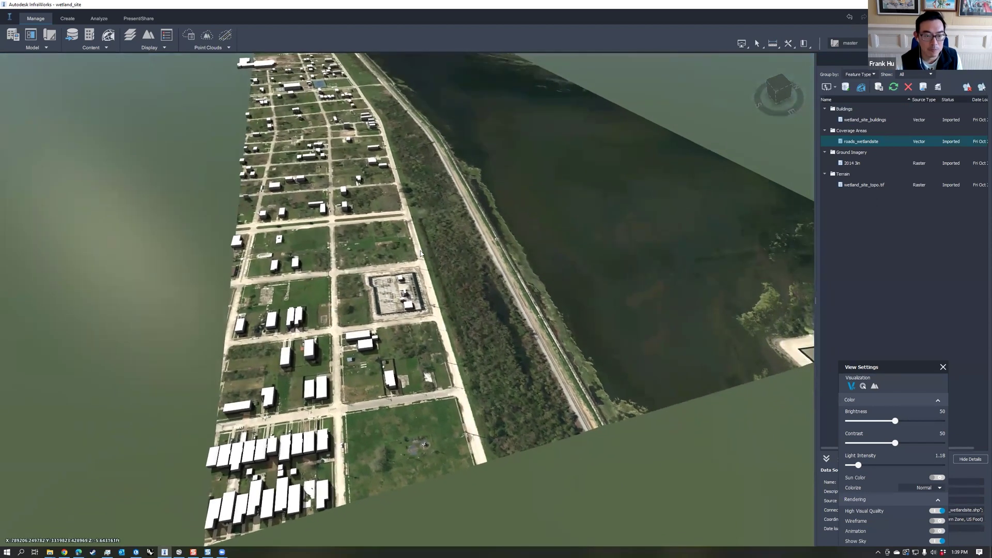
left_click(452, 286)
scroll(445, 284, "down", 3)
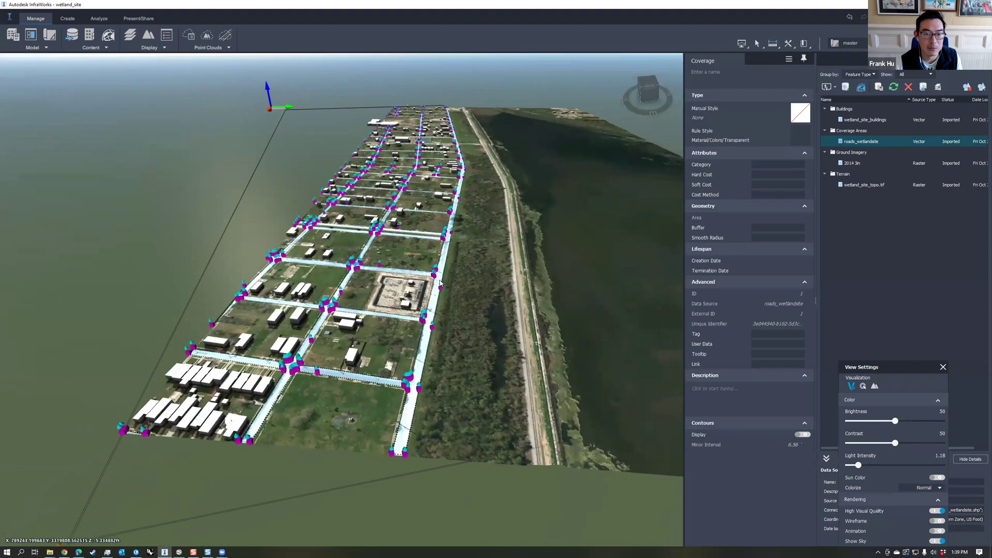
middle_click_drag(444, 284, 464, 285)
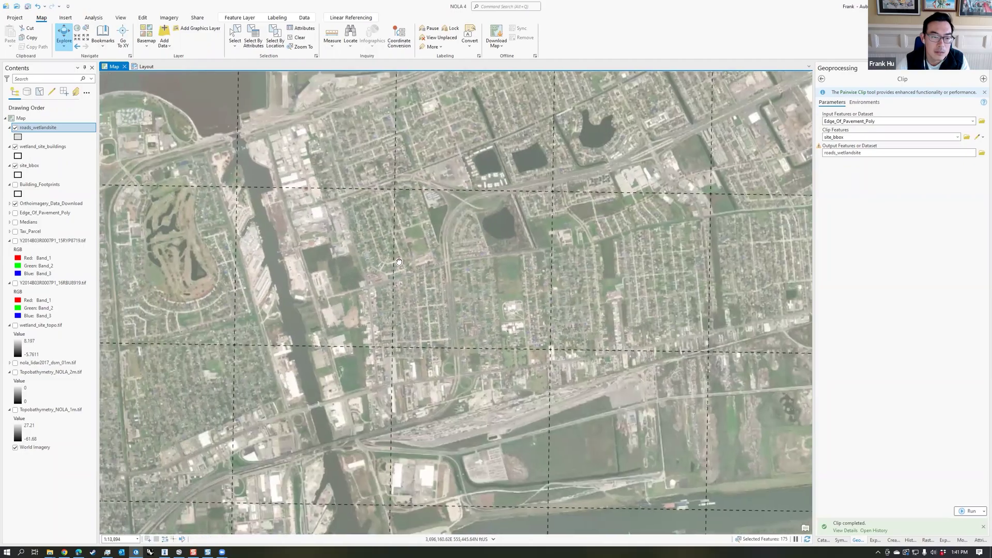
- In ArcGIS Pro, identify the orthoimagery tile, refresh the 2014 3in folder, and add Y2014B03R0007P1_15RYP8724.tif to the map
scroll(456, 274, "up", 2)
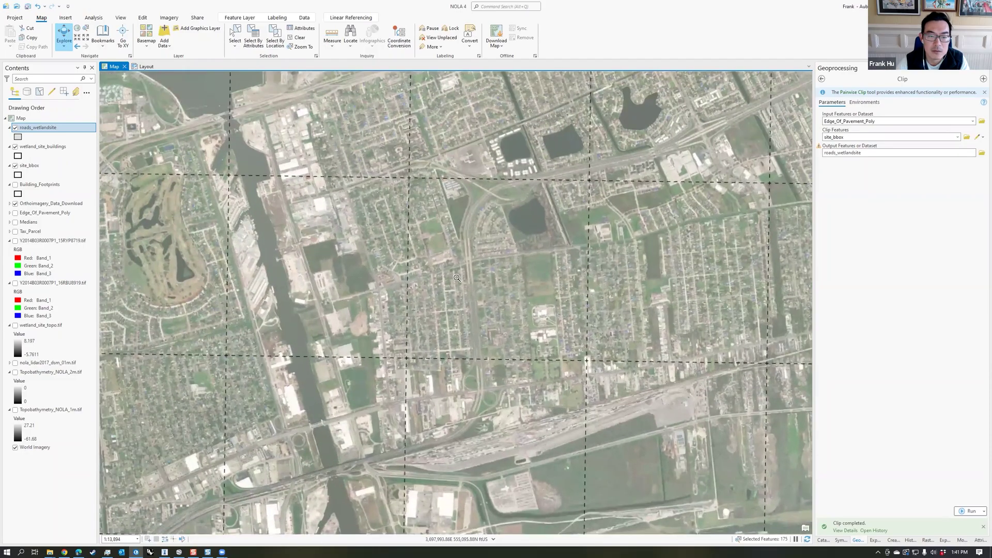
left_click(484, 246)
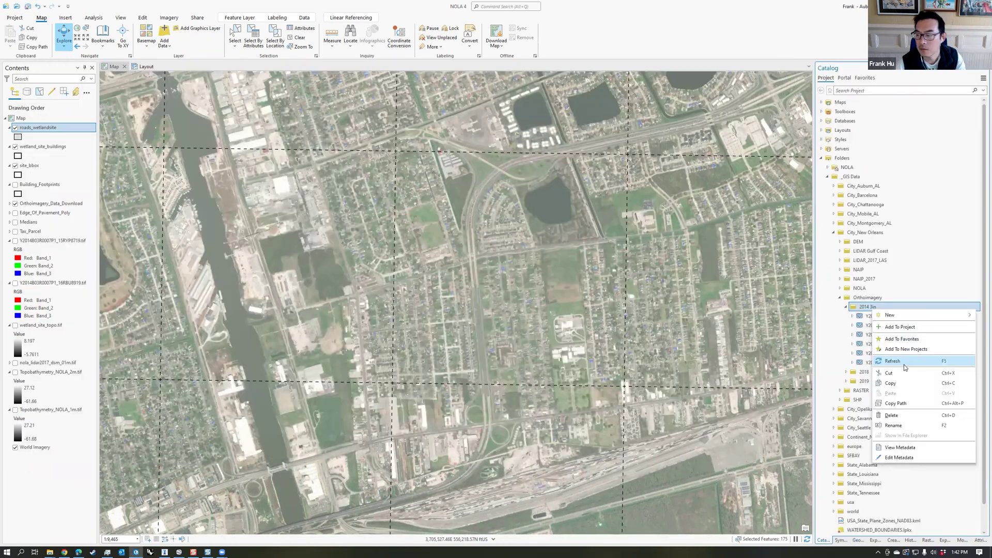
left_click(904, 362)
left_click_drag(899, 362, 589, 316)
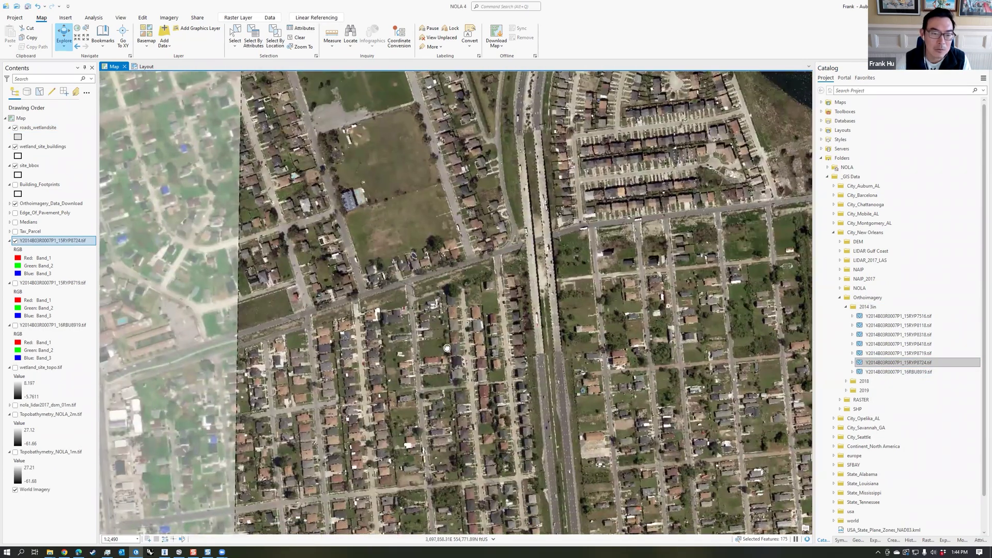
- Create a polygon shapefile named aaronssitebbox in the DEMO3 folder, using the current map's coordinate system
left_click(827, 167)
left_click(833, 196)
right_click(850, 195)
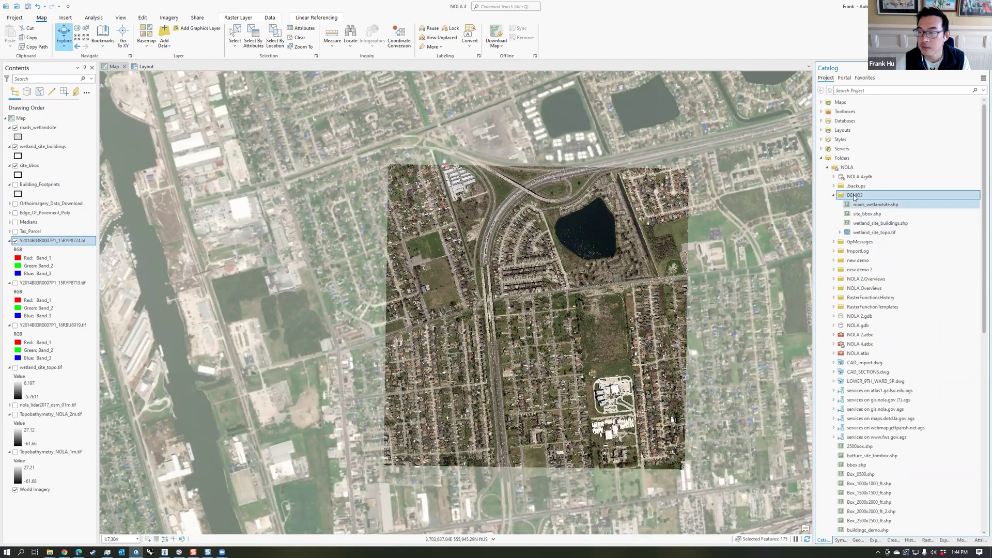
mouse_move(873, 156)
left_click(796, 233)
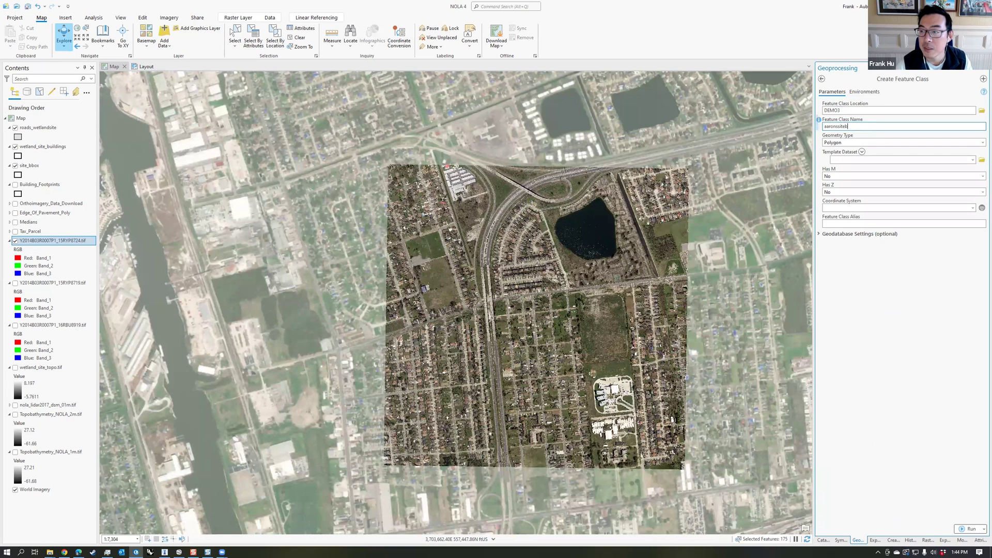
left_click(972, 208)
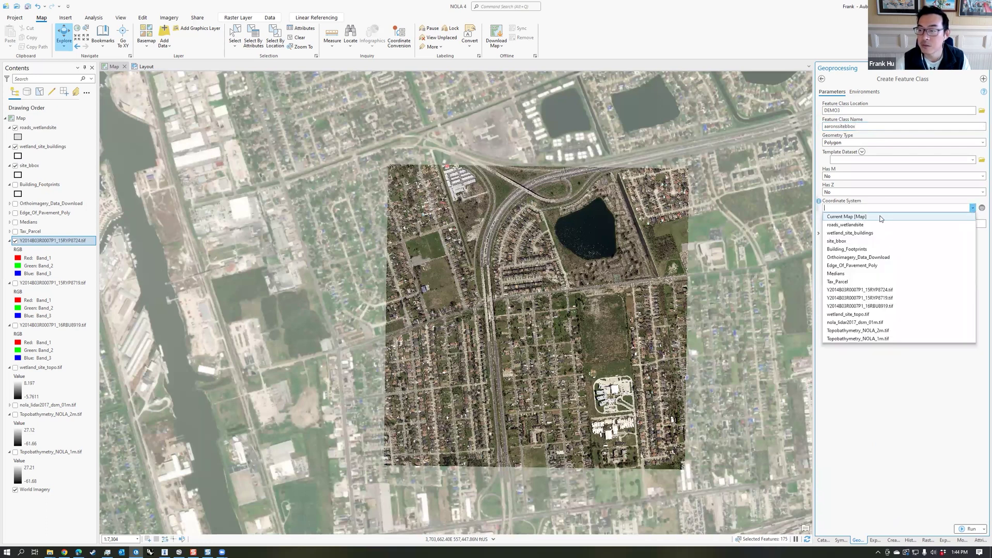
left_click(882, 219)
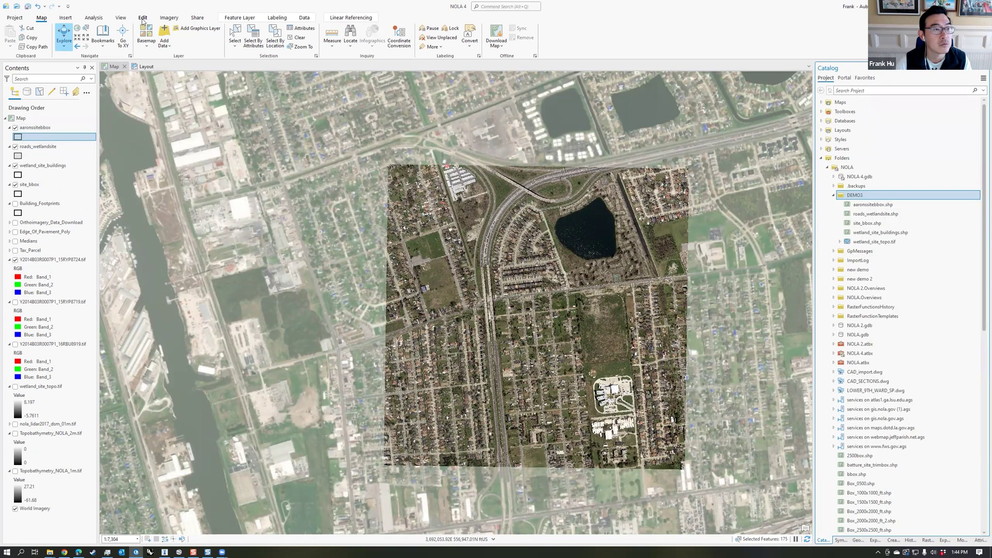
- Draw a slightly rotated rectangle in aaronssitebbox across the highway and residential blocks southwest of the lake
left_click(142, 17)
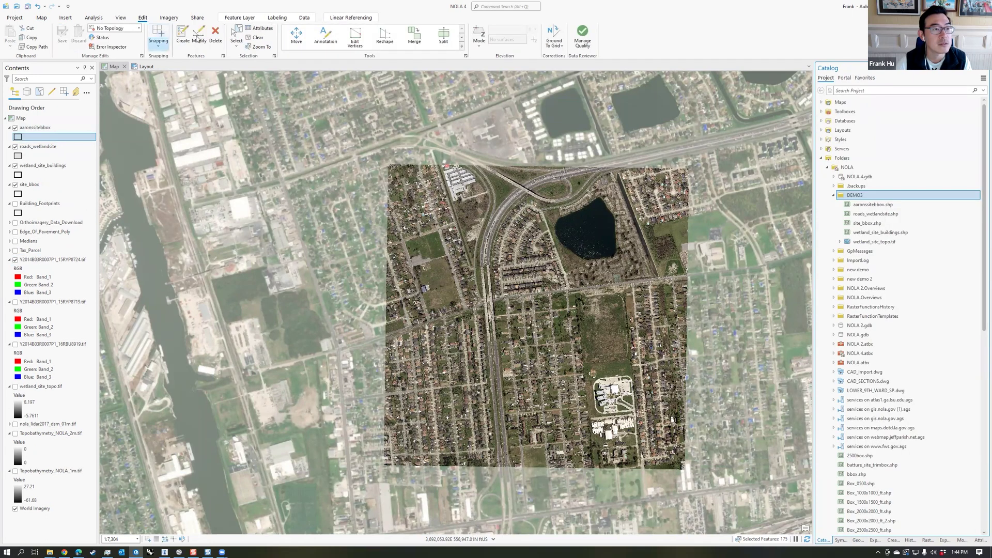
left_click(183, 36)
left_click(847, 135)
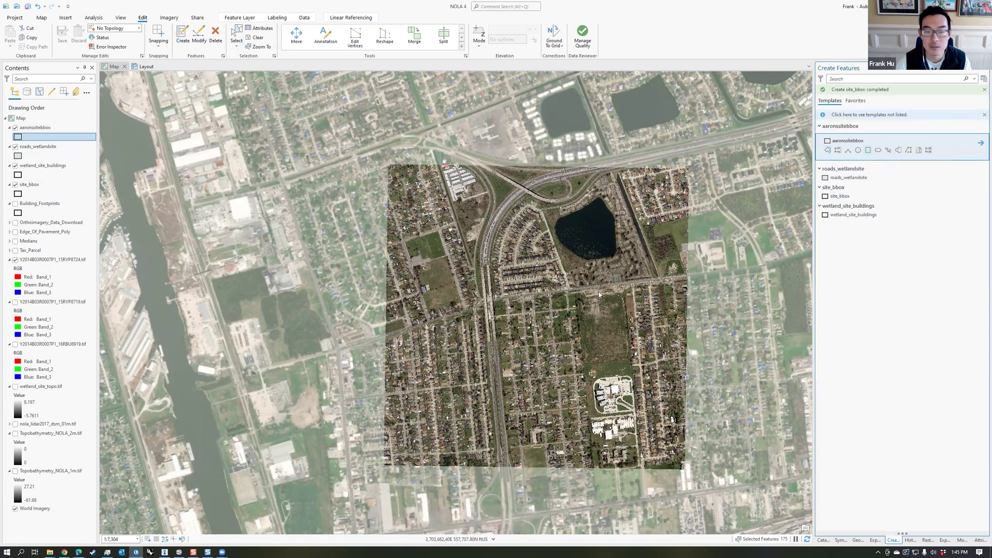
scroll(377, 425, "up", 2)
left_click(379, 428)
left_click(682, 398)
left_click(666, 234)
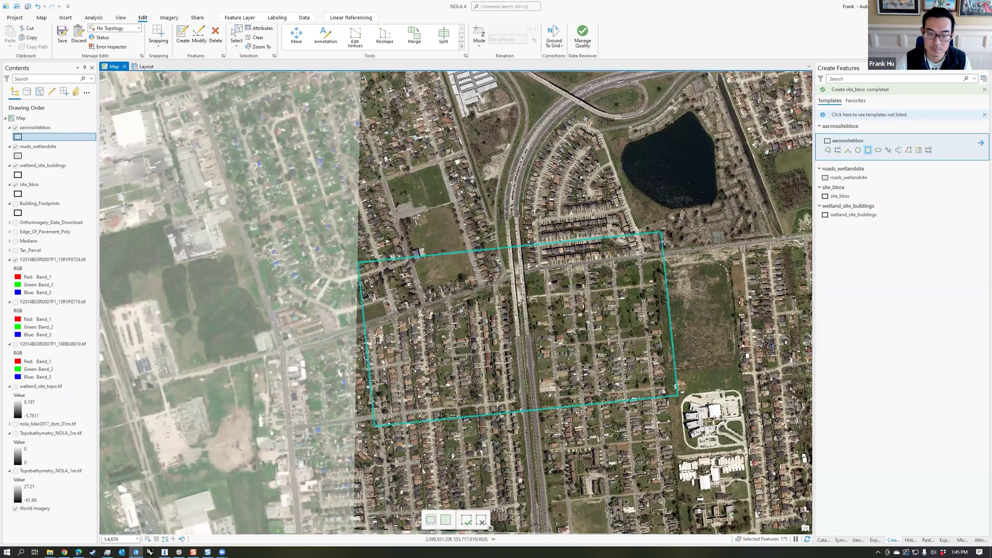
- Save the new rectangle in aaronssitebbox and hide the Y2014B03R0007P1_15RYP8724.tif orthoimage
scroll(661, 238, "down", 2)
left_click(63, 36)
left_click(509, 289)
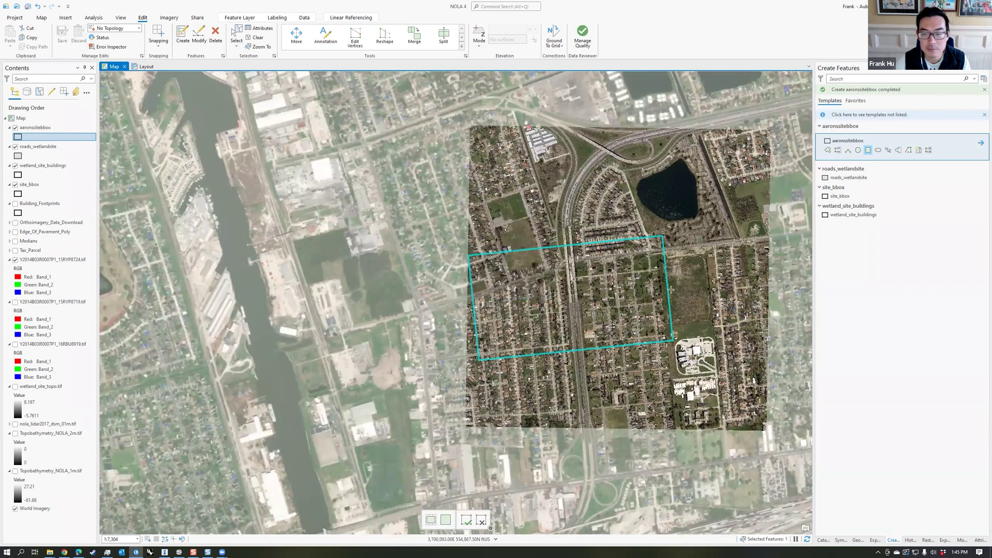
scroll(620, 299, "up", 6)
scroll(333, 242, "down", 4)
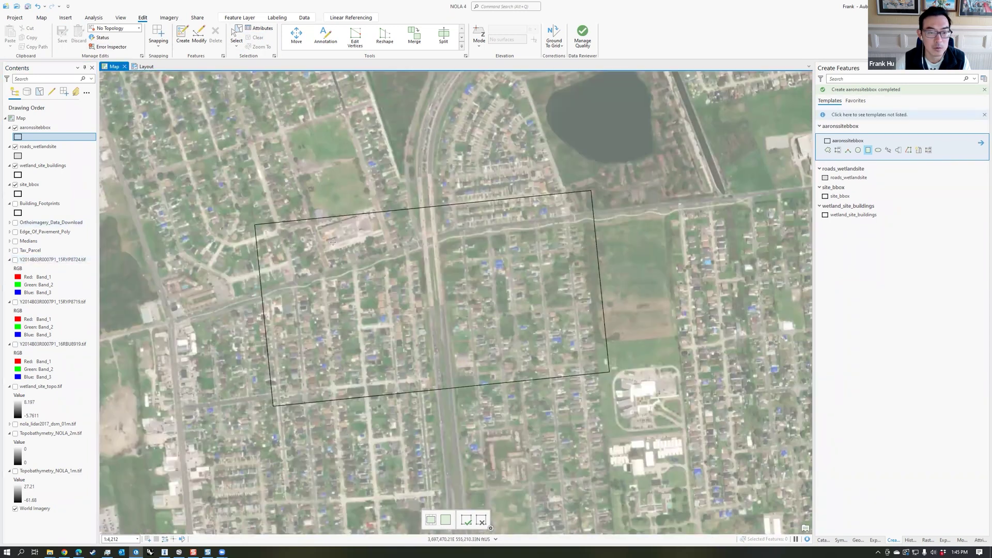
scroll(329, 307, "up", 2)
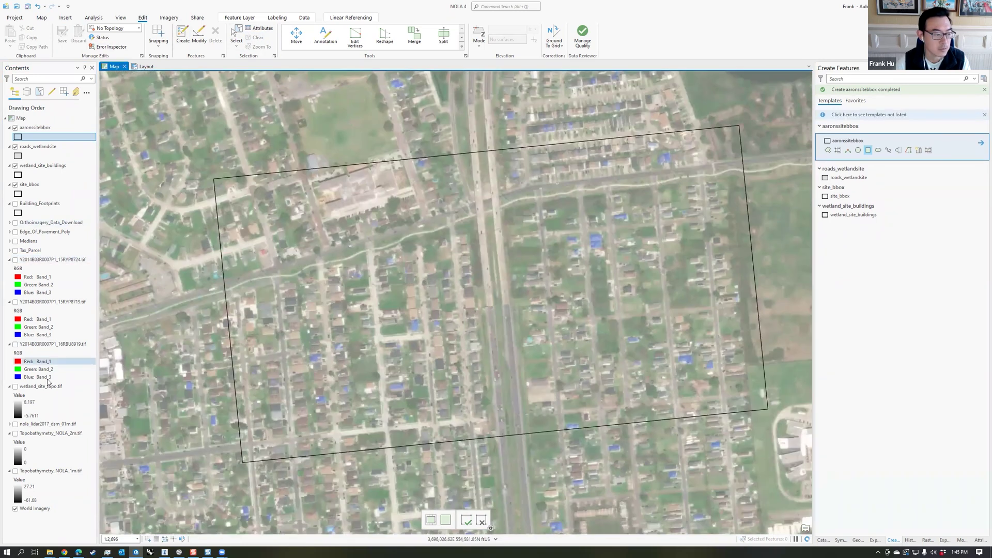
- Show Topobathymetry_NOLA_2m.tif and set its raster export output to aaronssite_site_topo.tif in the DEMO3 folder
left_click(16, 434)
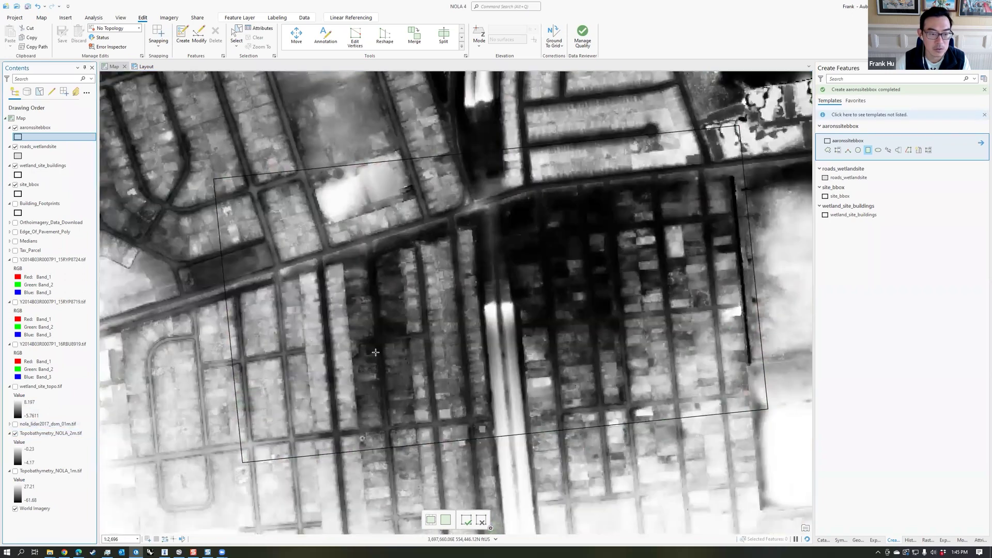
right_click(32, 434)
mouse_move(114, 384)
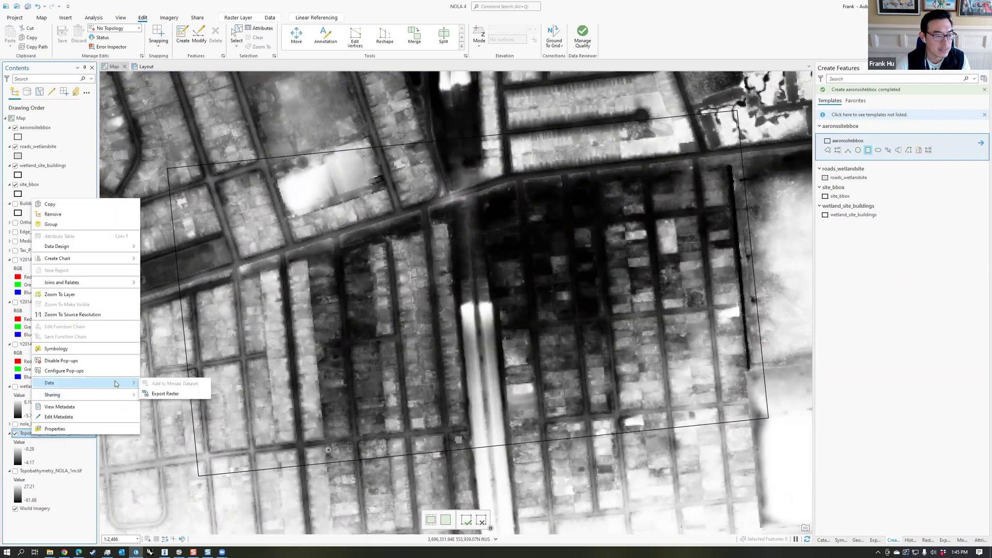
left_click(175, 392)
left_click(980, 117)
left_click(486, 134)
left_click_drag(351, 421, 305, 415)
type("aaronssite_site_topo.tif")
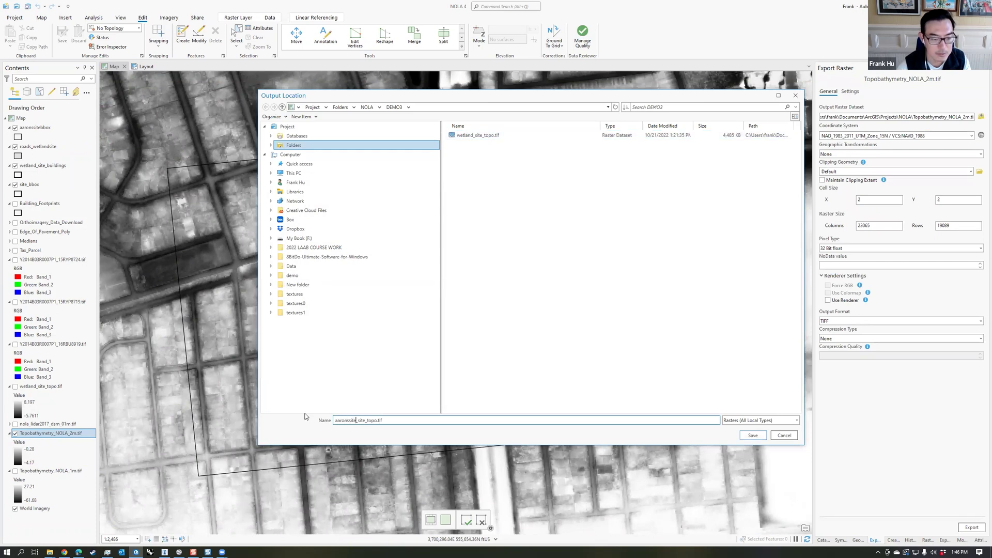
left_click(752, 435)
- Clip the topobathymetry export to the map area currently in view and export the raster
left_click(970, 171)
left_click(862, 184)
left_click(972, 525)
scroll(349, 280, "down", 3)
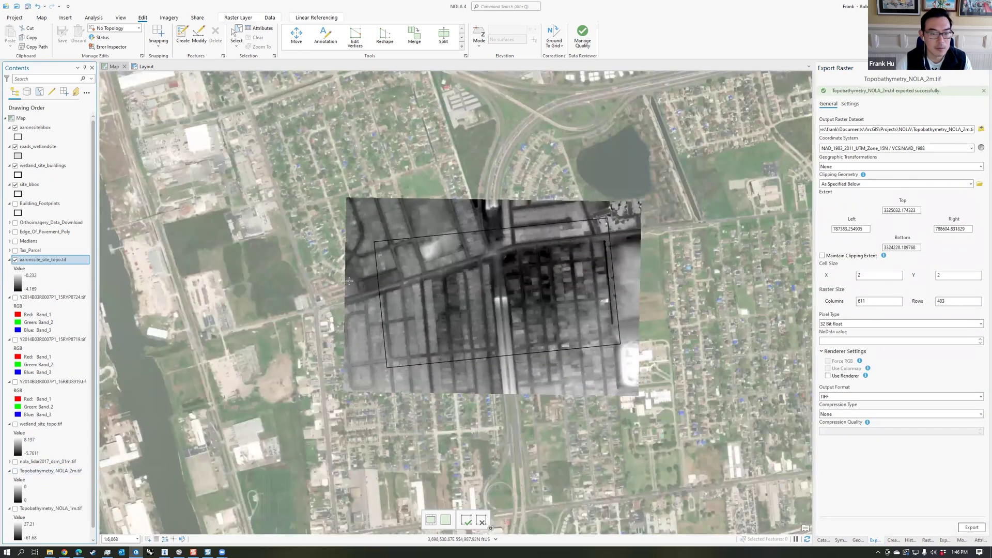
- Select the Building_Footprints features that intersect aaronssitebbox and export them to DEMO3 as aaronssite_site_buildings.shp
scroll(506, 294, "up", 2)
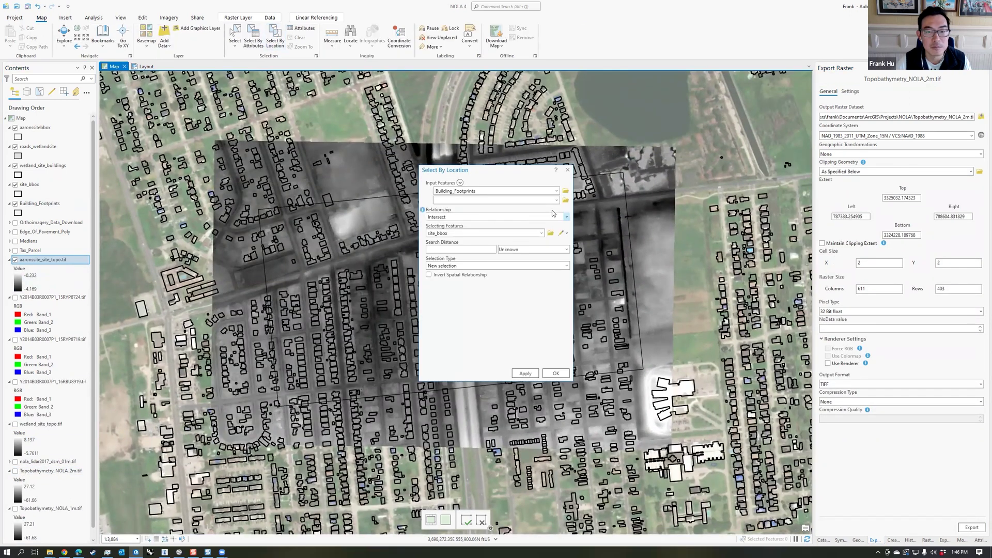
left_click(555, 373)
right_click(40, 203)
left_click(170, 358)
left_click(519, 237)
type("aaronssite_buildings.shp")
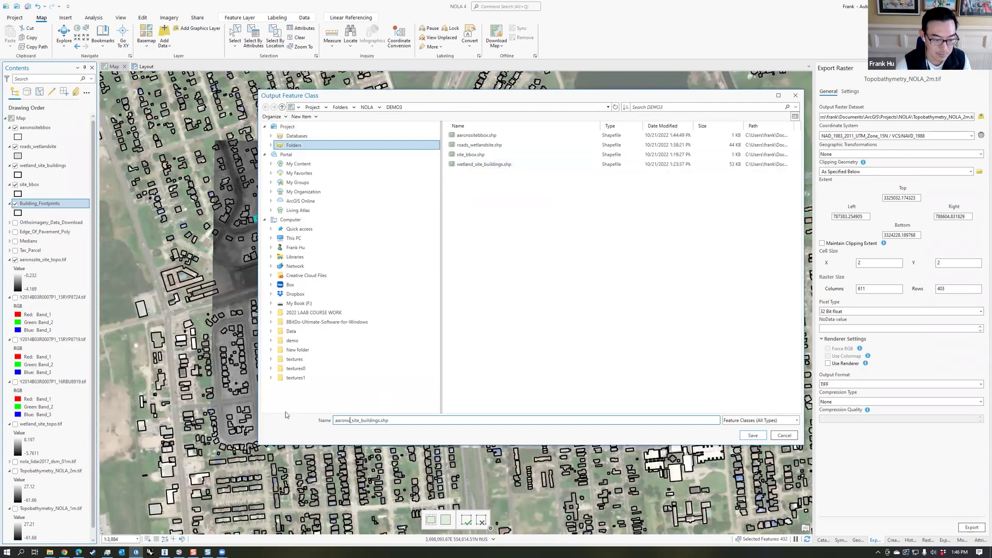
key("Return")
key("Return")
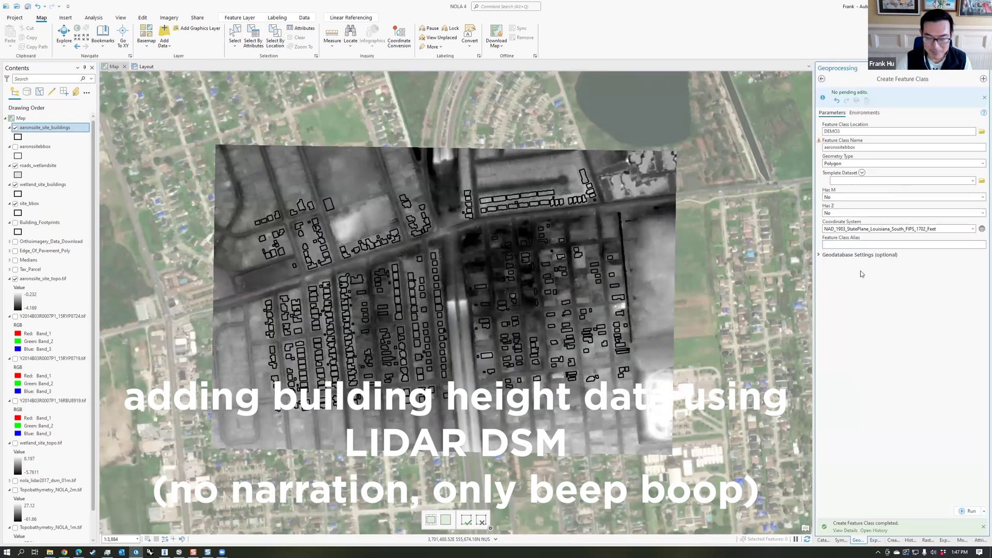
- Convert the aaronssite_site_buildings footprints to points and join the points' Z field back, matching FID to ORIG_FID
left_click(914, 246)
left_click(973, 111)
left_click(878, 123)
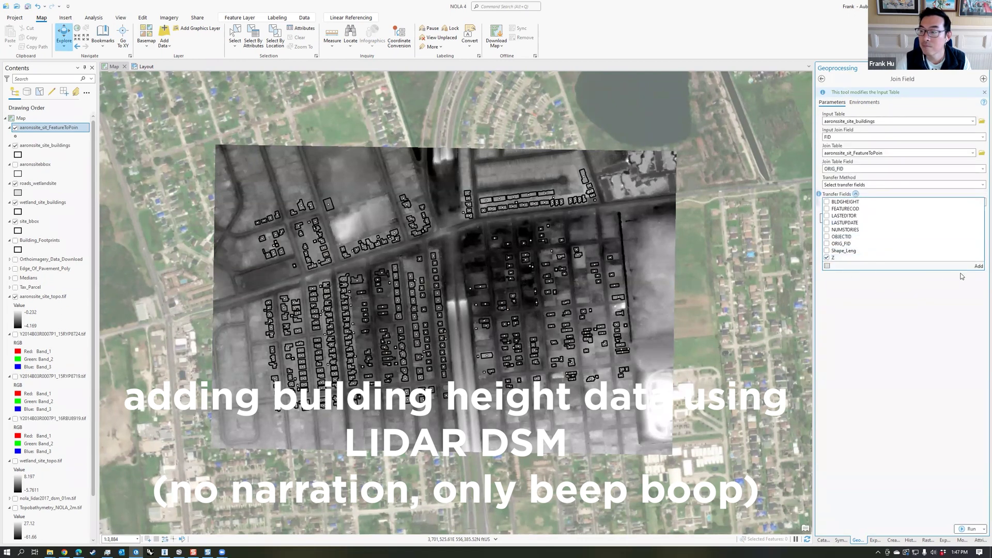
left_click(978, 268)
left_click(968, 528)
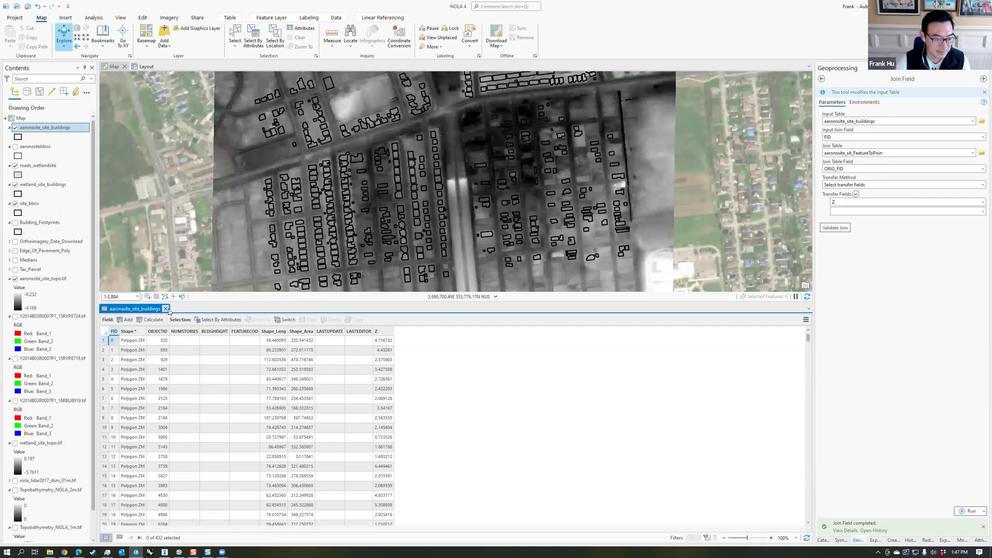
left_click(166, 309)
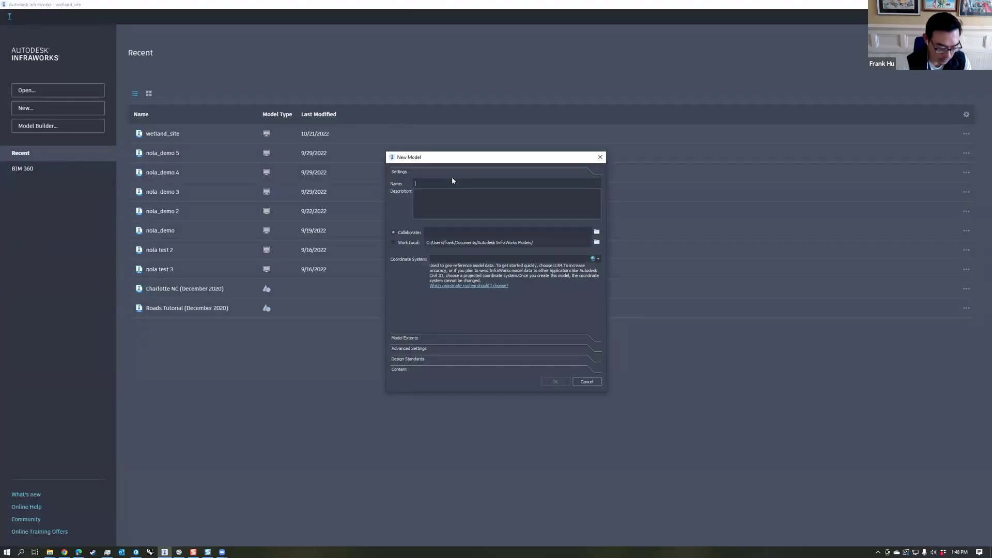
- In InfraWorks, create a local model named "pines_village site" in UTM84-15N with its extent loaded from aaronssite_site_topo.tif
type("pines_village site")
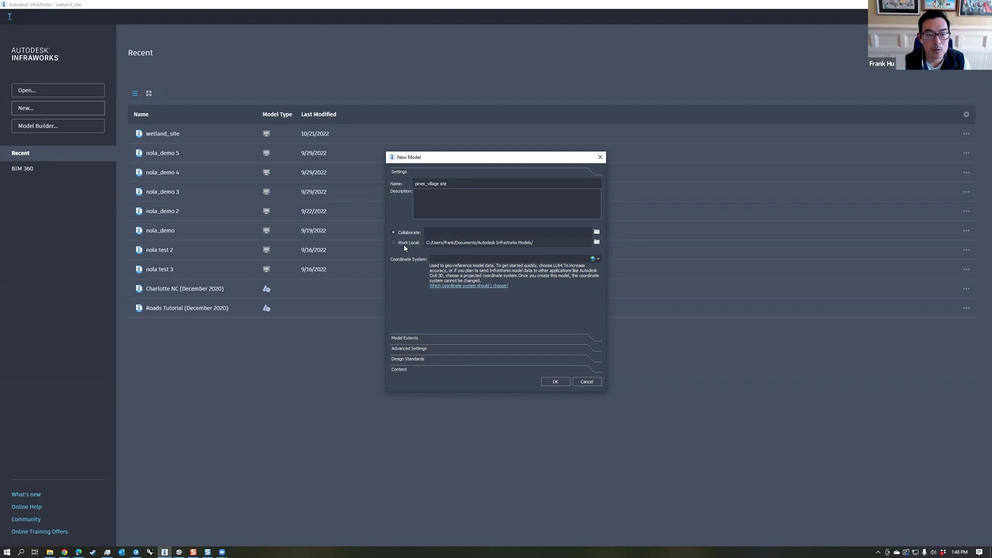
left_click(598, 258)
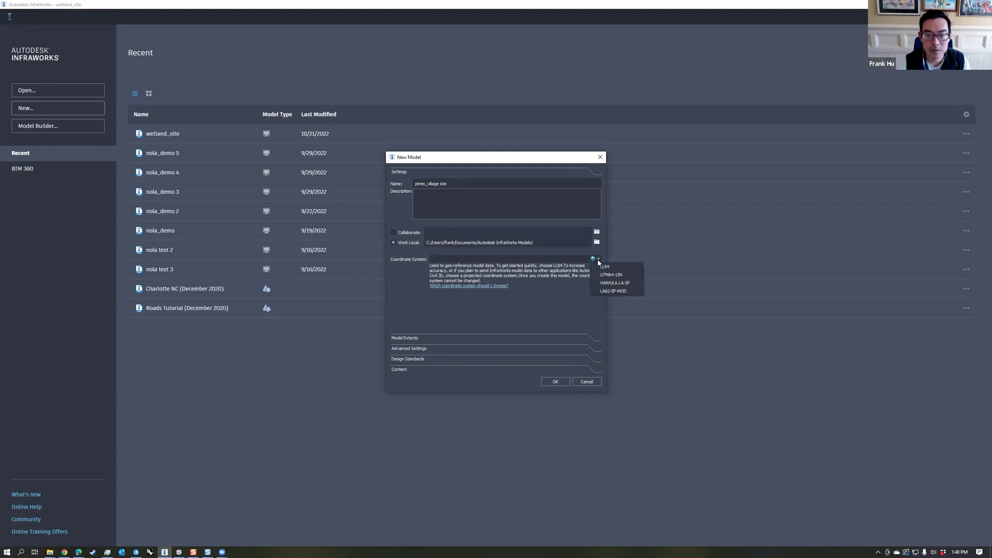
left_click(617, 276)
left_click(404, 338)
left_click(407, 195)
left_click(565, 250)
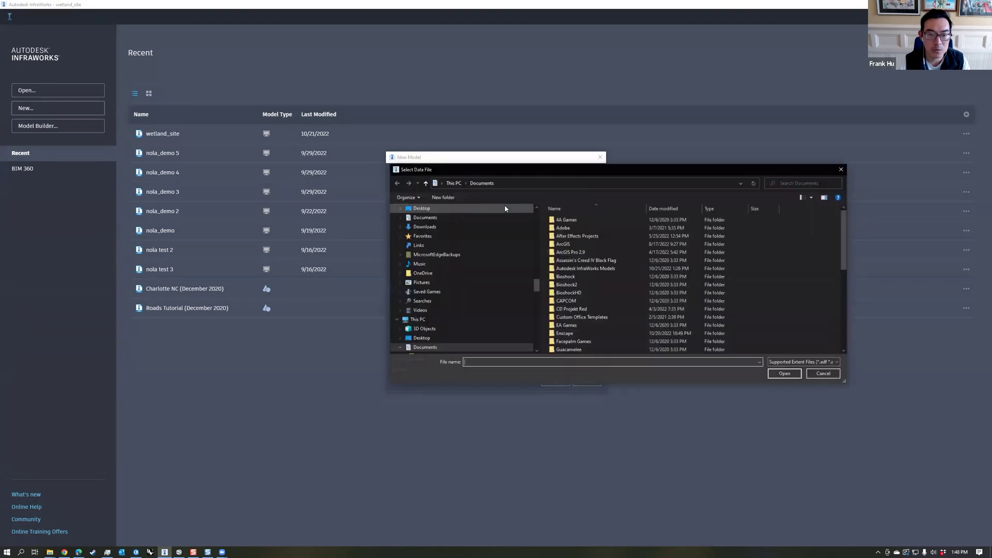
double_click(589, 228)
left_click(558, 382)
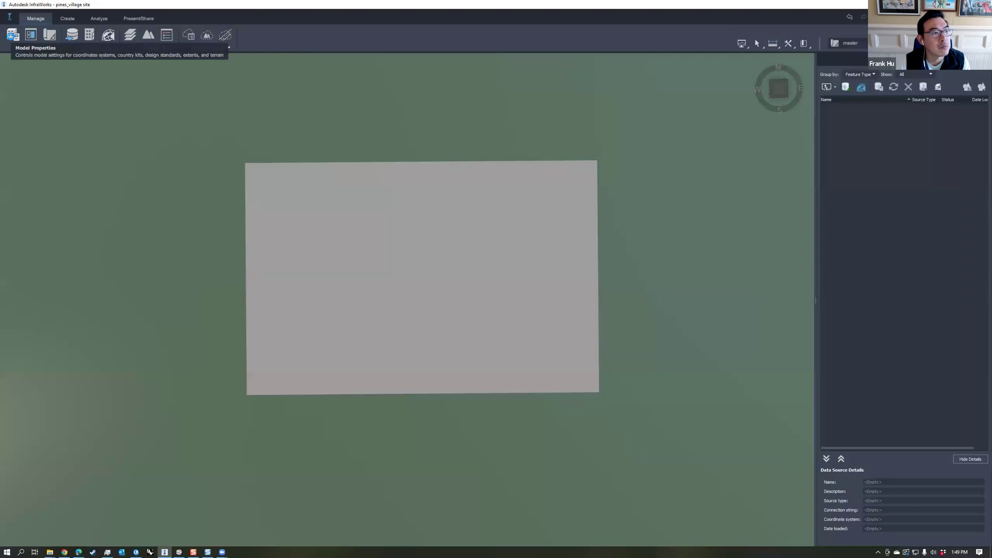
- Redefine the model's extent using the first polygon in aaronssitebbox.shp from the DEMO3 folder
left_click(13, 34)
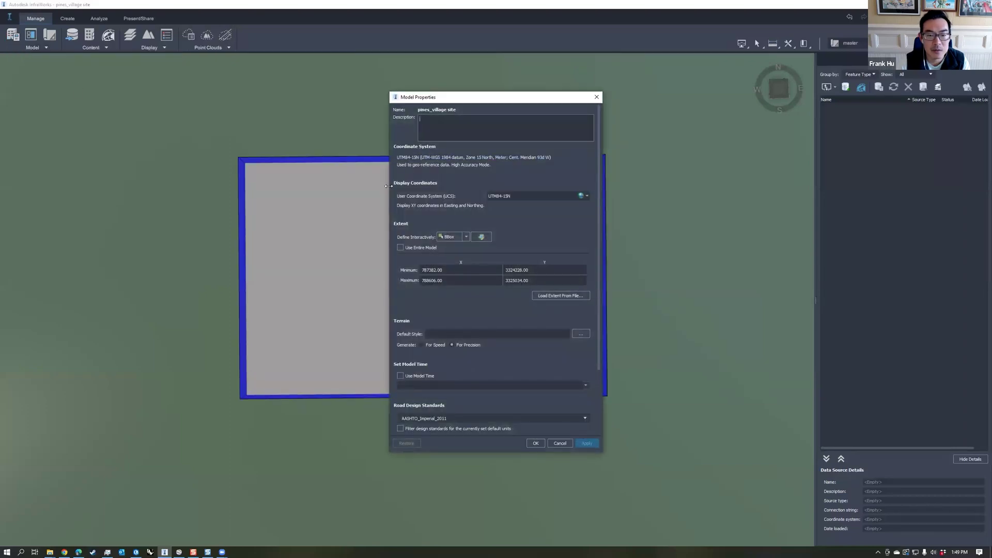
left_click_drag(399, 98, 389, 87)
left_click(563, 285)
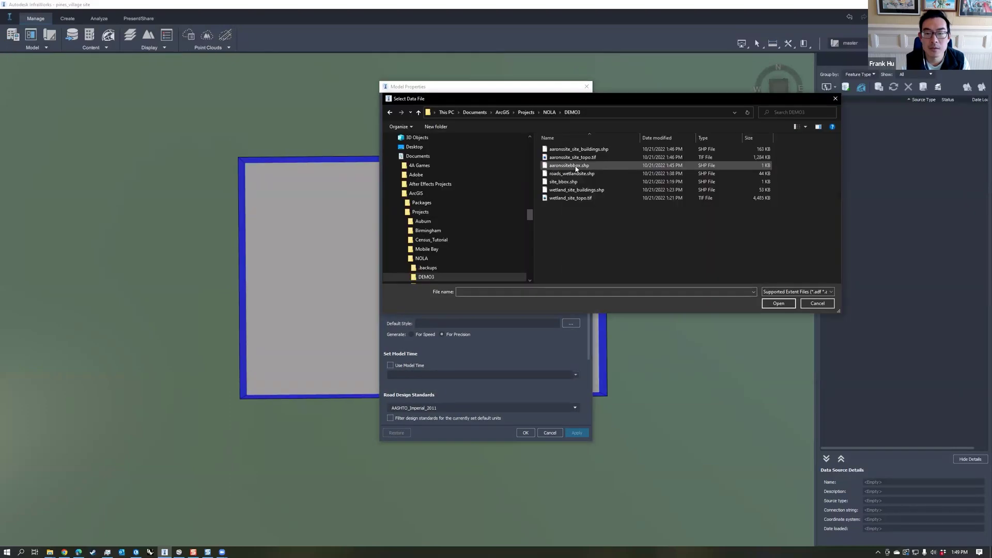
double_click(574, 168)
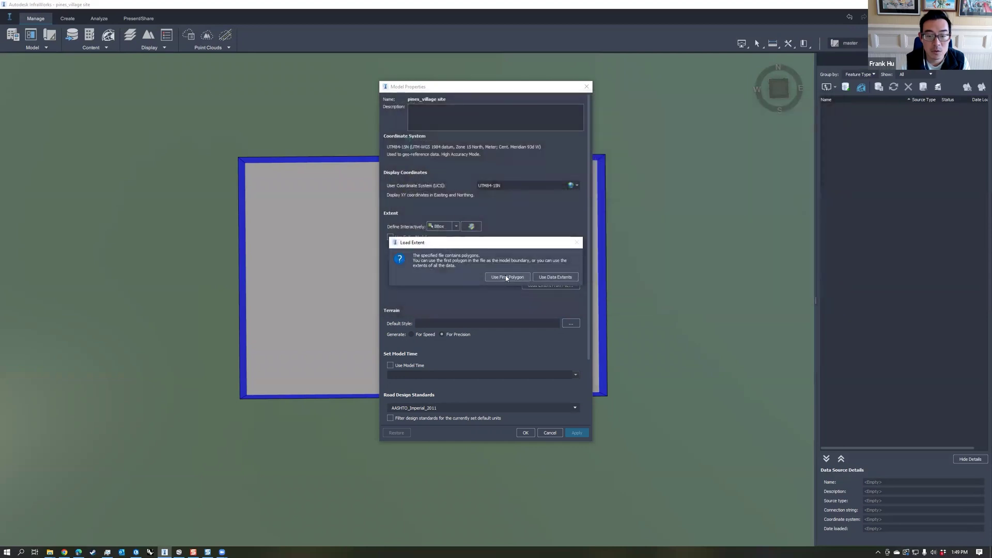
left_click(508, 277)
left_click(525, 432)
- Add aaronssite_site_topo.tif as a raster terrain source in UTM84-15N and refresh the model
left_click(828, 87)
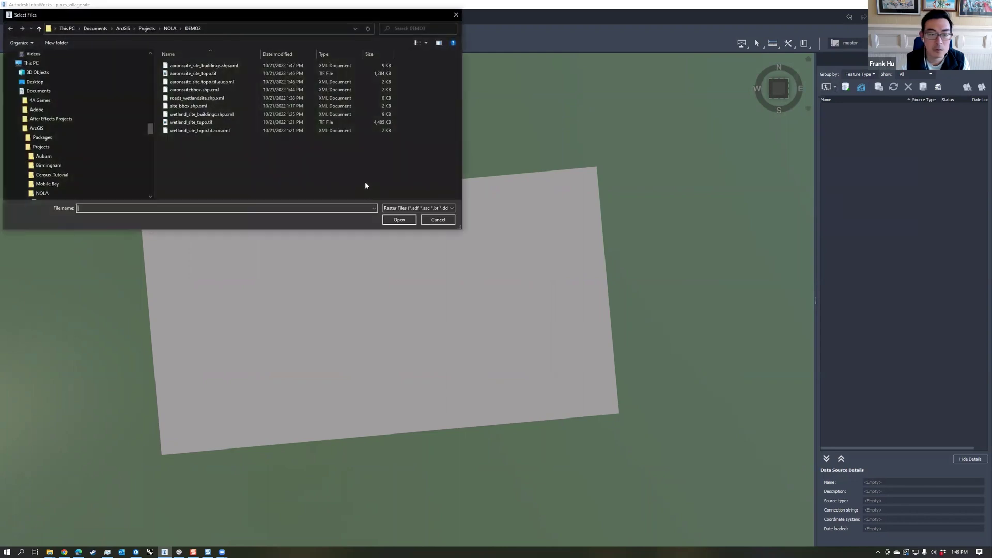
double_click(309, 147)
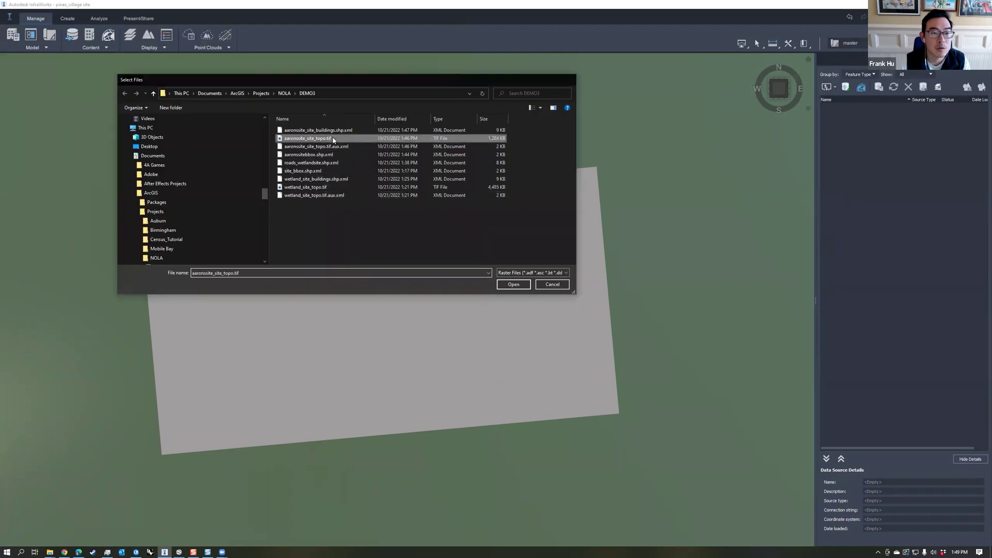
left_click(610, 175)
left_click(617, 190)
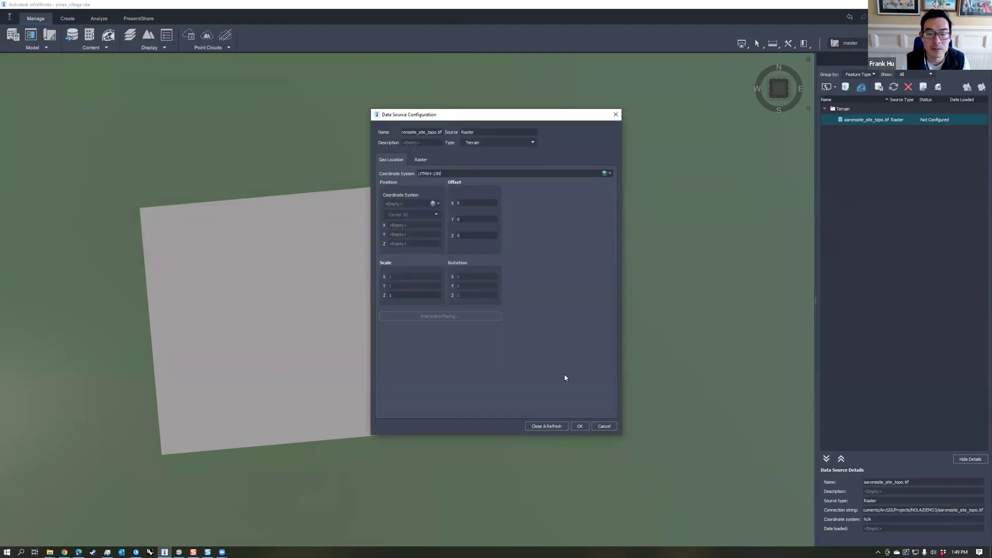
left_click(546, 425)
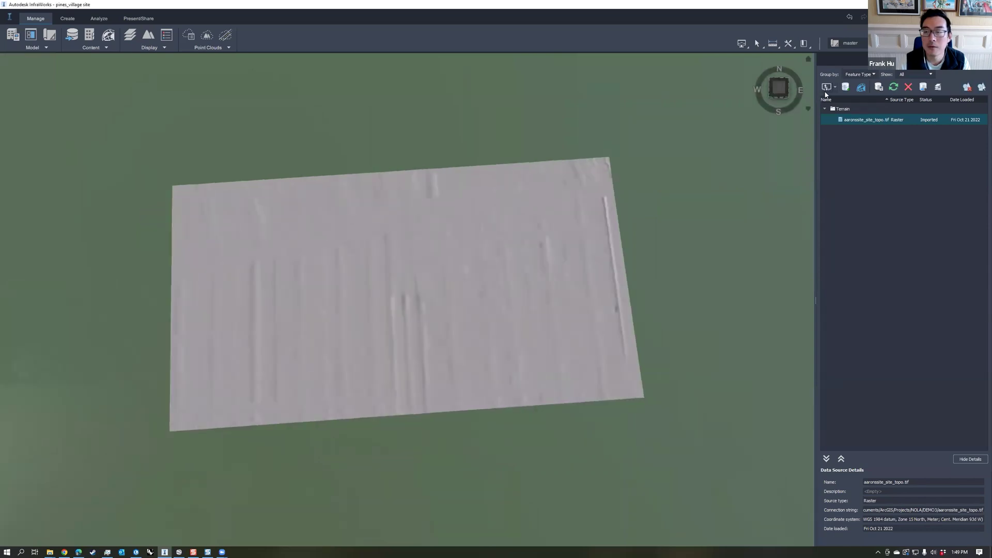
- Import Y2014B03R0007P1_15RYP8724.tif as raster ground imagery, configured with the UTM84-15N coordinate system
left_click(828, 86)
left_click(845, 193)
double_click(310, 135)
double_click(864, 120)
left_click(610, 175)
left_click(618, 190)
left_click(546, 426)
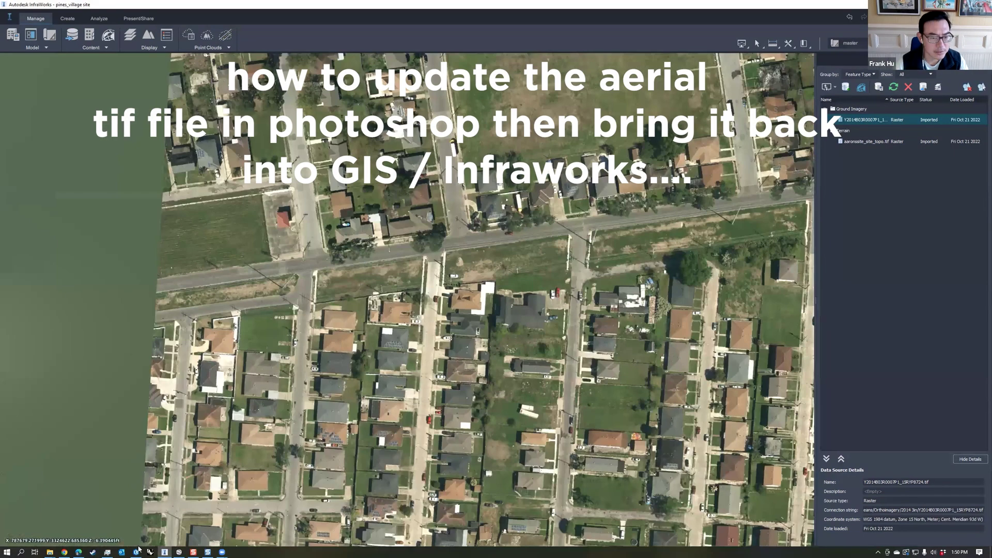
- Switch to ArcGIS Pro, find the Export Raster World File geoprocessing tool and open it
left_click(136, 551)
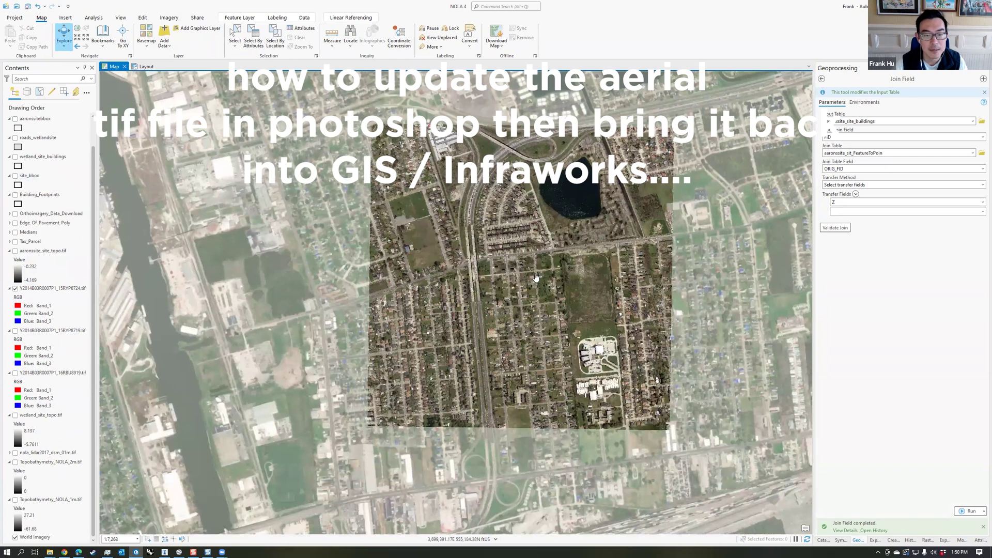
scroll(533, 270, "up", 3)
scroll(488, 255, "down", 1)
scroll(520, 267, "down", 1)
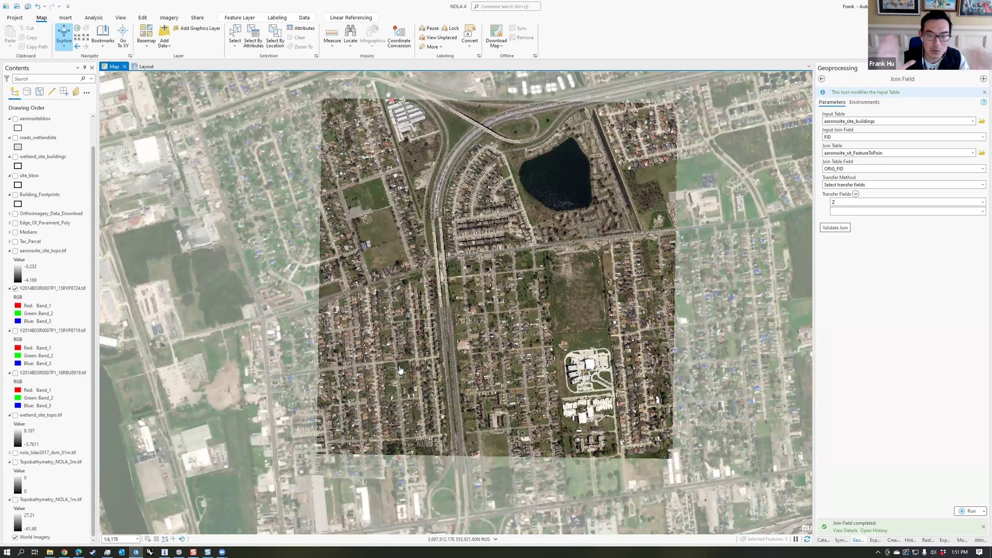
left_click(821, 78)
type("export")
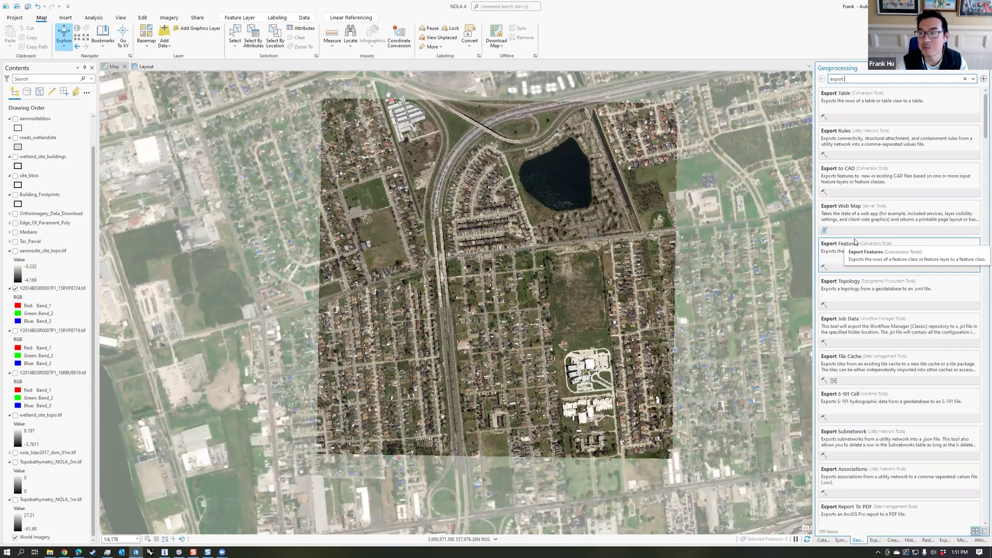
type(" raster world file")
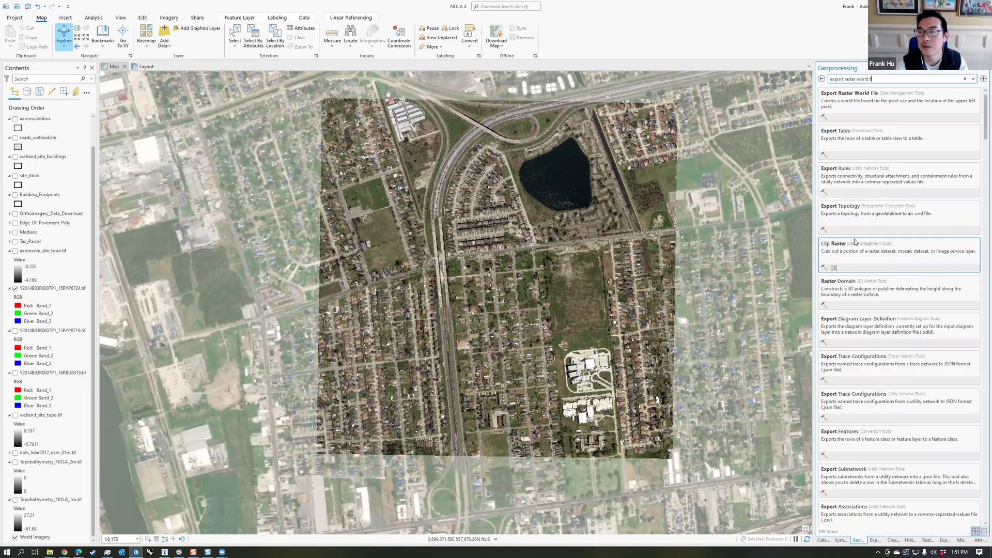
left_click(845, 102)
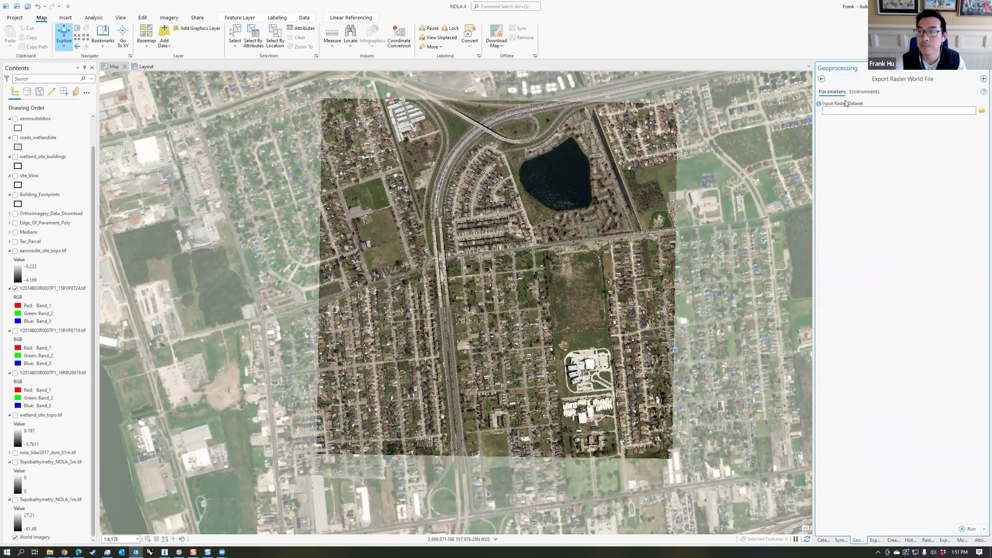
- Export a world file for Y2014B03R0007P1_15RYP8724.tif from the 2014 3in orthoimagery folder
left_click(981, 112)
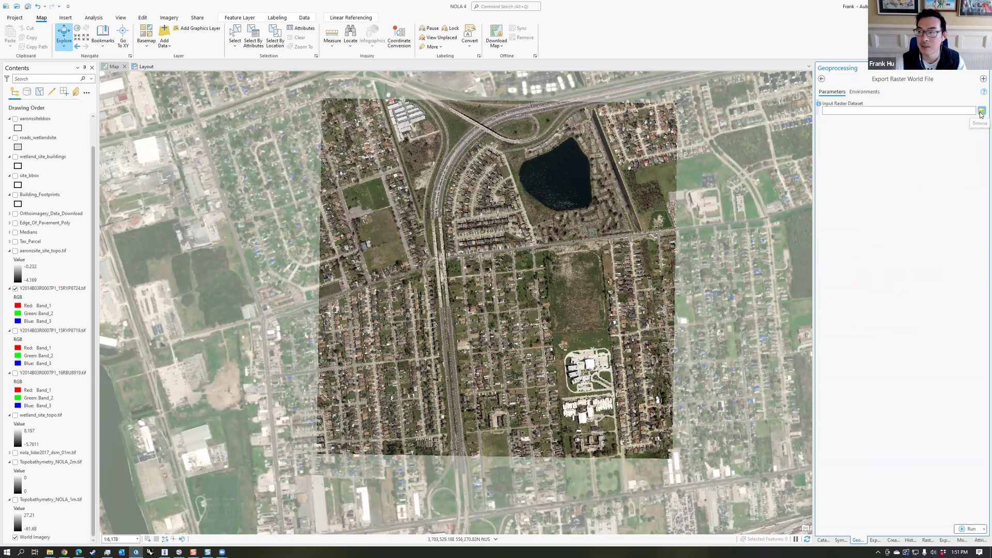
left_click(532, 184)
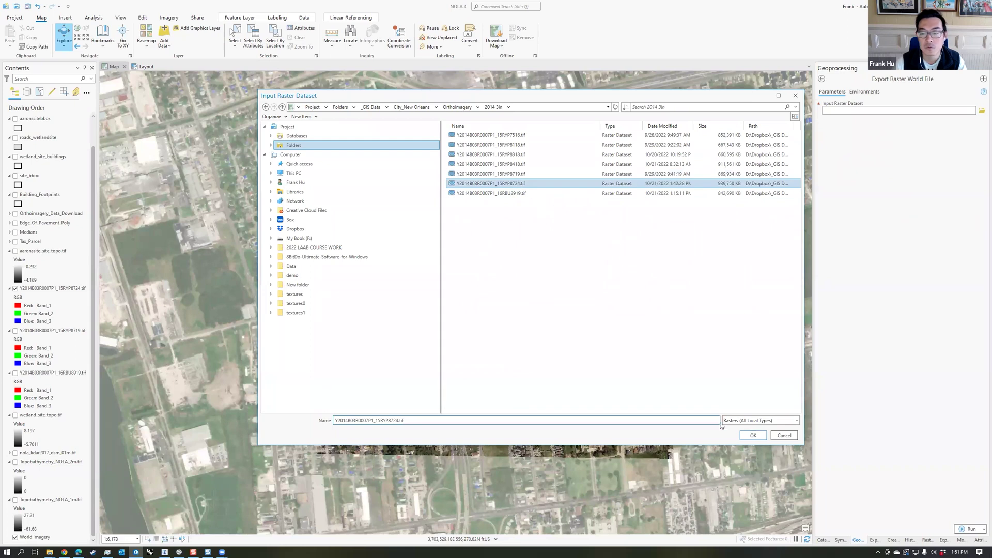
left_click(753, 435)
left_click(967, 529)
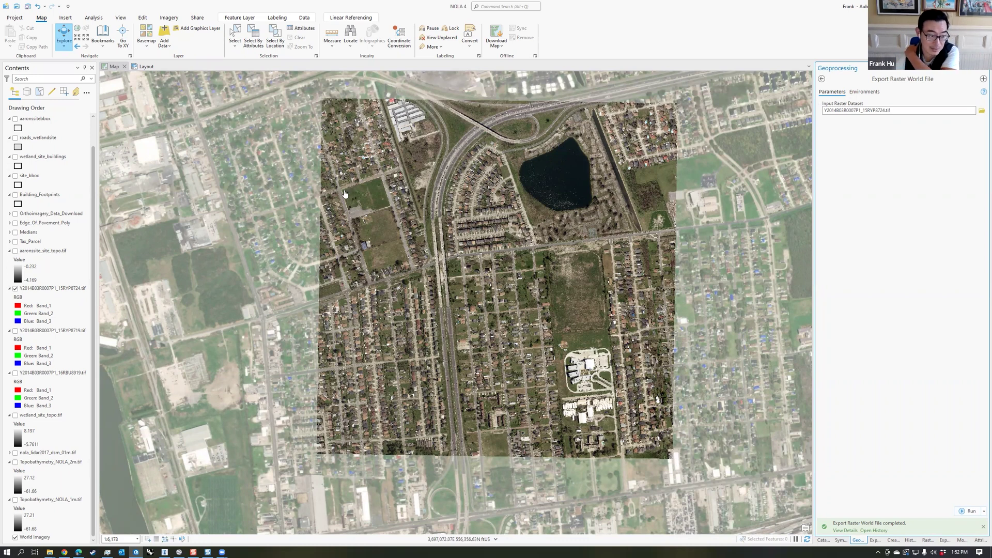
- Remove the Y2014B03R0007P1_15RYP8724.tif layer from the map and save the project
right_click(69, 291)
left_click(83, 305)
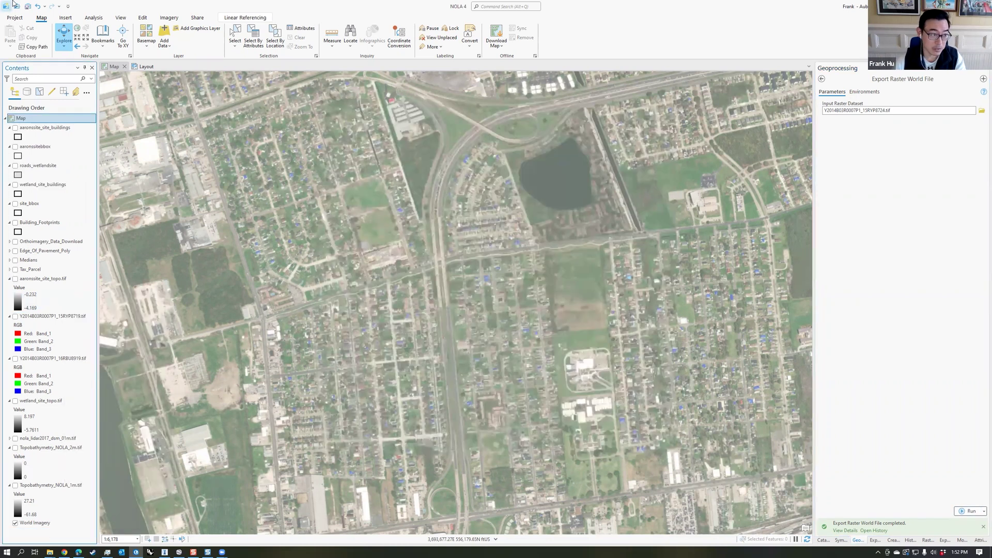
left_click(28, 7)
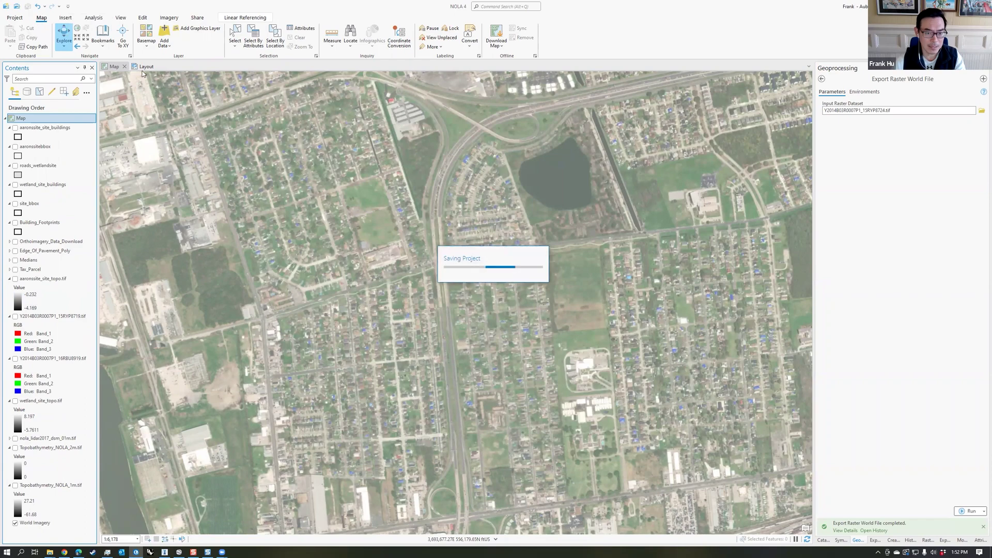
- Switch to the pines_village model in InfraWorks and examine the full extent of the imported ground imagery
key("alt+Tab")
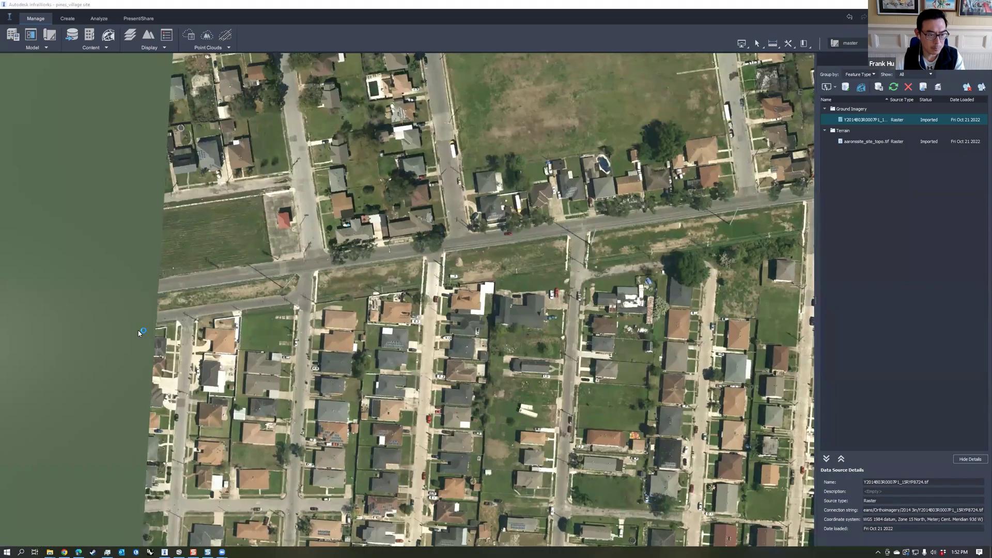
left_click(179, 552)
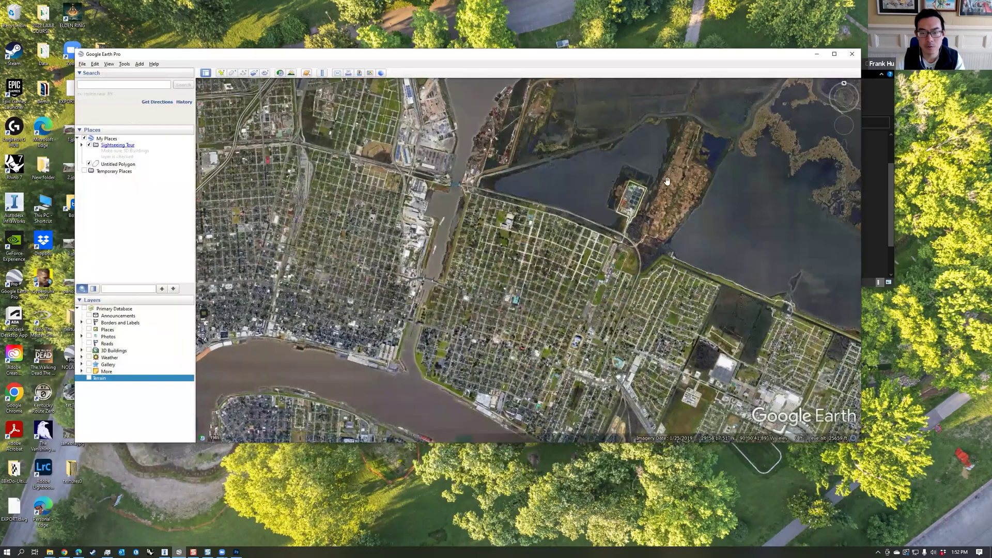
key("alt+Tab")
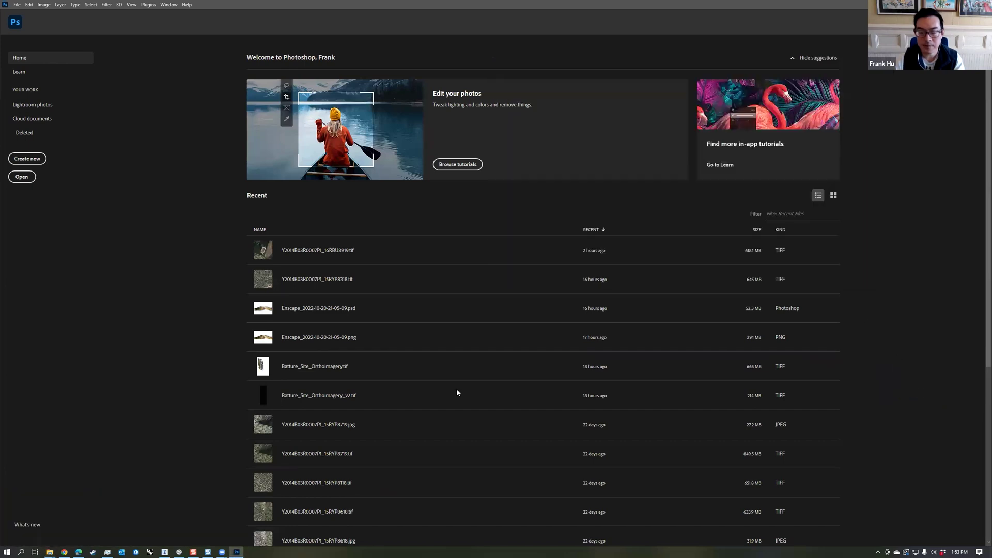
key("alt+Tab")
scroll(513, 241, "down", 5)
middle_click_drag(512, 246, 331, 243)
left_click_drag(331, 243, 326, 254)
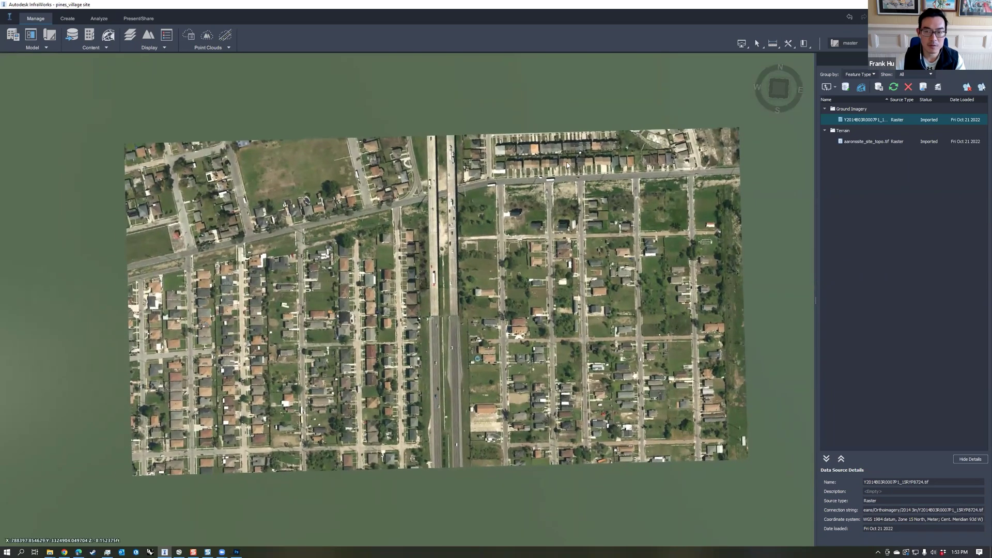
- Switch to Google Earth Pro, frame the matching area around the greenway and highway, and reset the tilt and compass
key("alt+Tab")
scroll(491, 216, "up", 3)
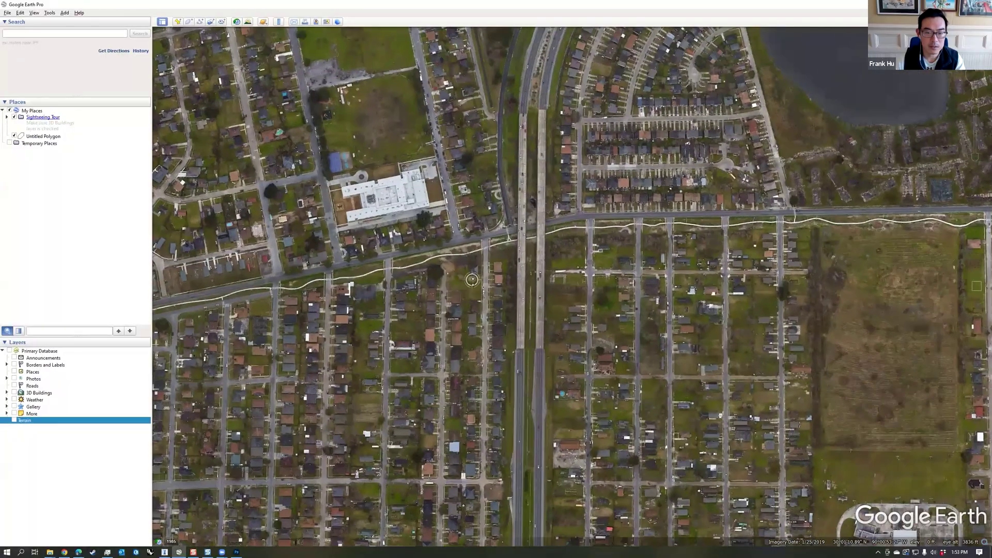
left_click_drag(519, 258, 527, 211)
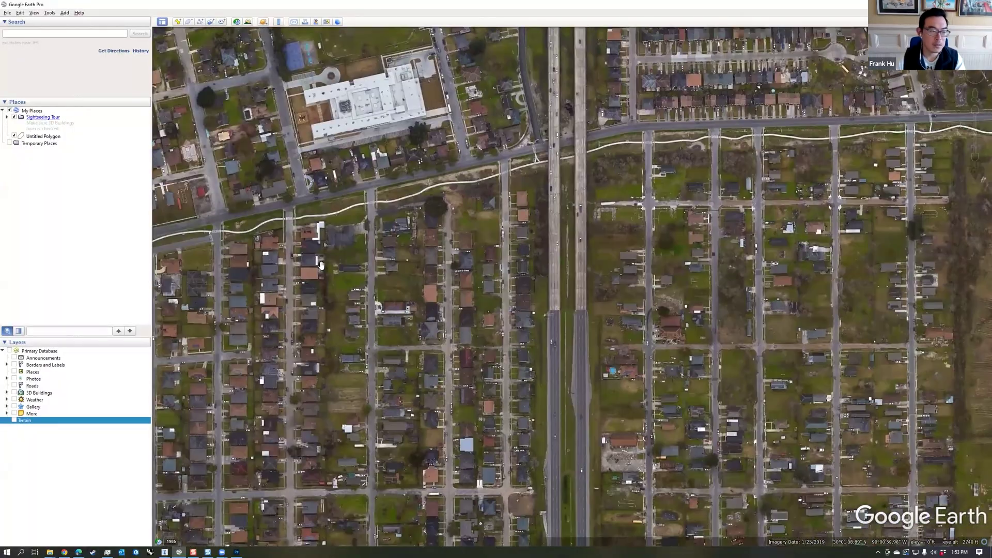
left_click(34, 13)
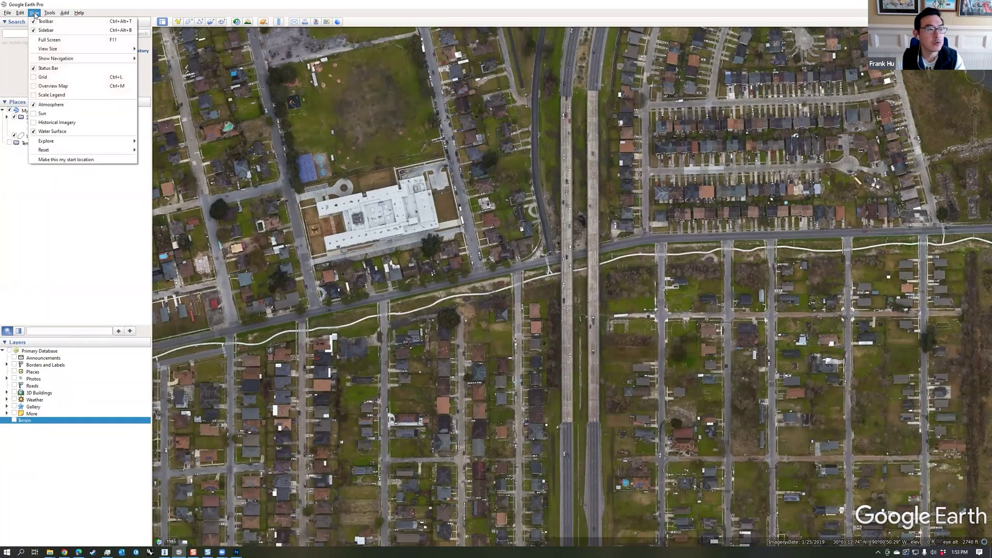
mouse_move(77, 149)
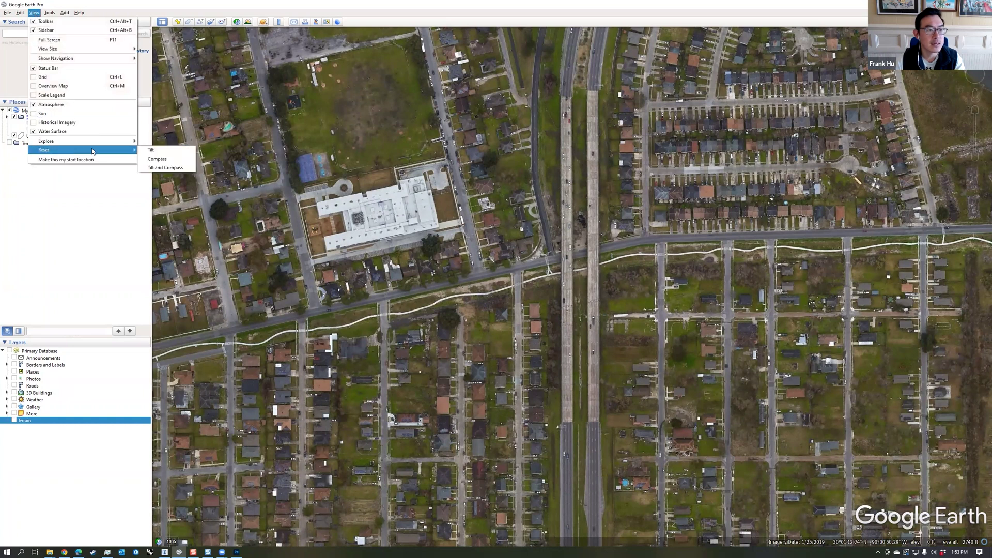
left_click(172, 168)
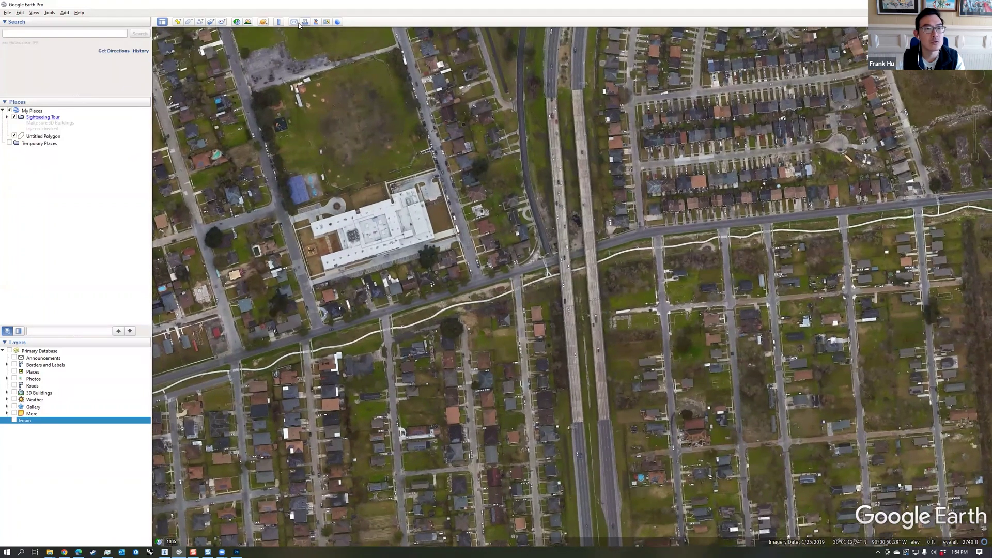
- Save the current Google Earth view as an image named GREENWAY at the maximum resolution of 8192x4967
left_click(317, 22)
left_click(225, 32)
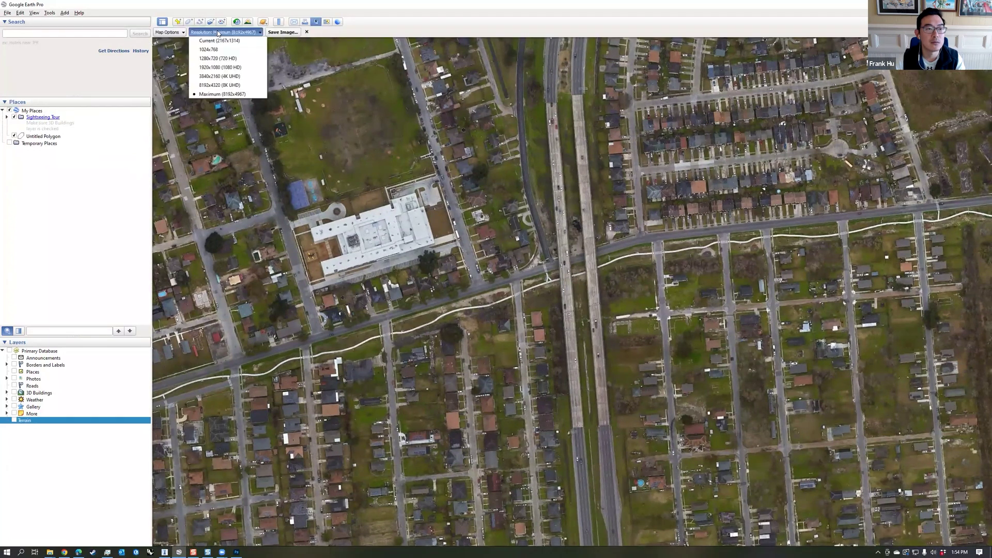
left_click(242, 94)
left_click(281, 32)
type("GREENWAY")
key("Return")
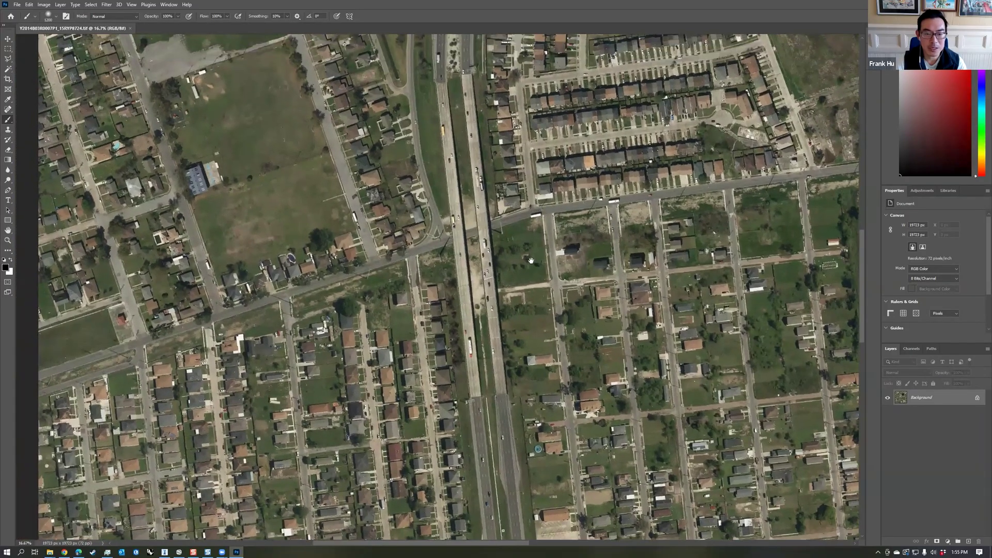
- In Photoshop, place the GREENWAY image into Y2014B03R0007P1_15RYP8724.tif and scale, rotate and position it over the old aerial
scroll(531, 260, "down", 1)
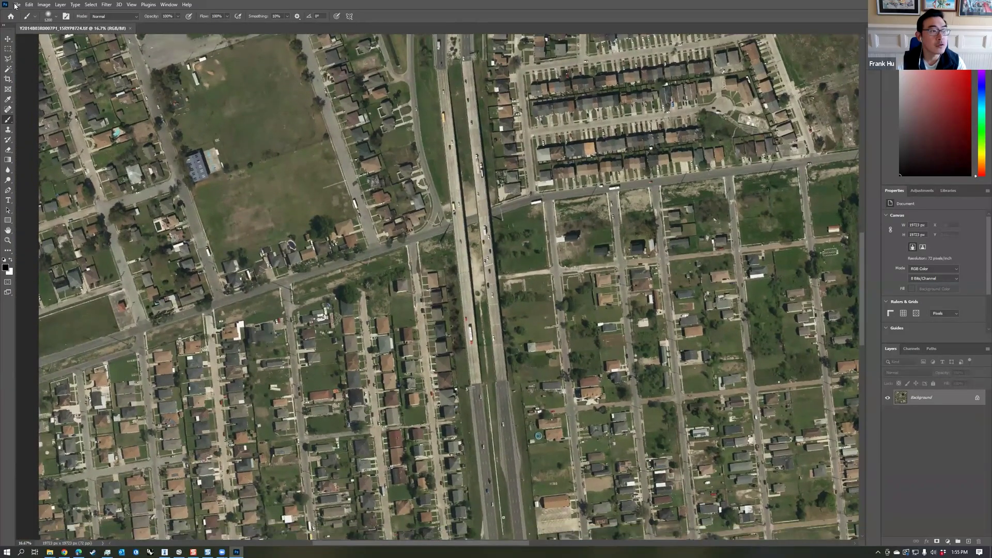
left_click(17, 4)
left_click(62, 162)
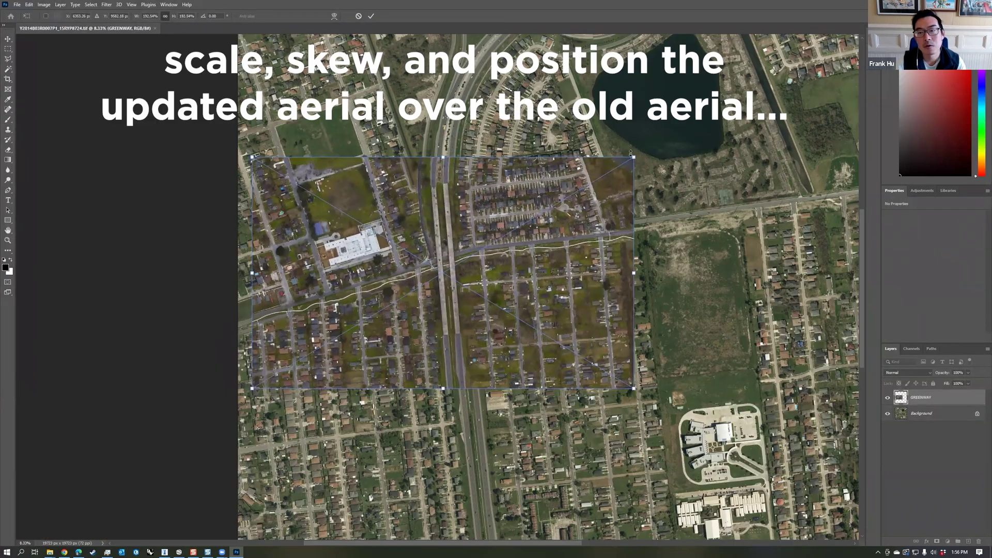
left_click_drag(639, 387, 643, 391)
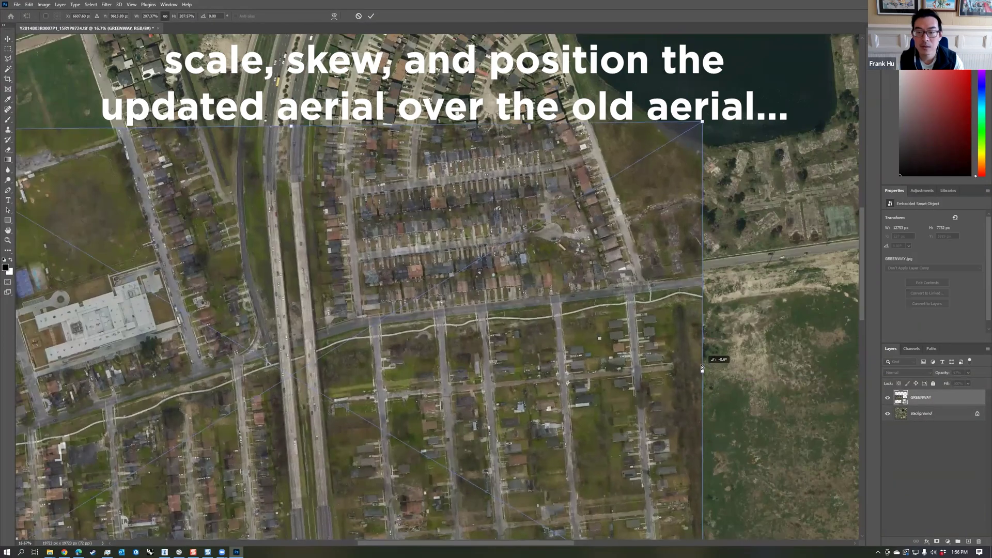
left_click_drag(273, 243, 270, 248)
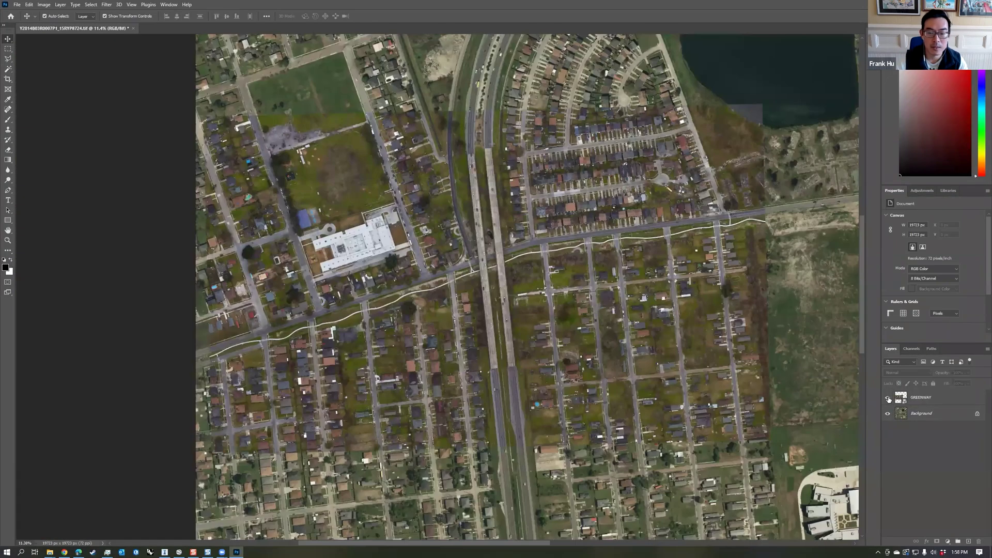
- Toggle the GREENWAY layer's visibility to compare its alignment with the old aerial
left_click(887, 398)
left_click(887, 397)
left_click(606, 347)
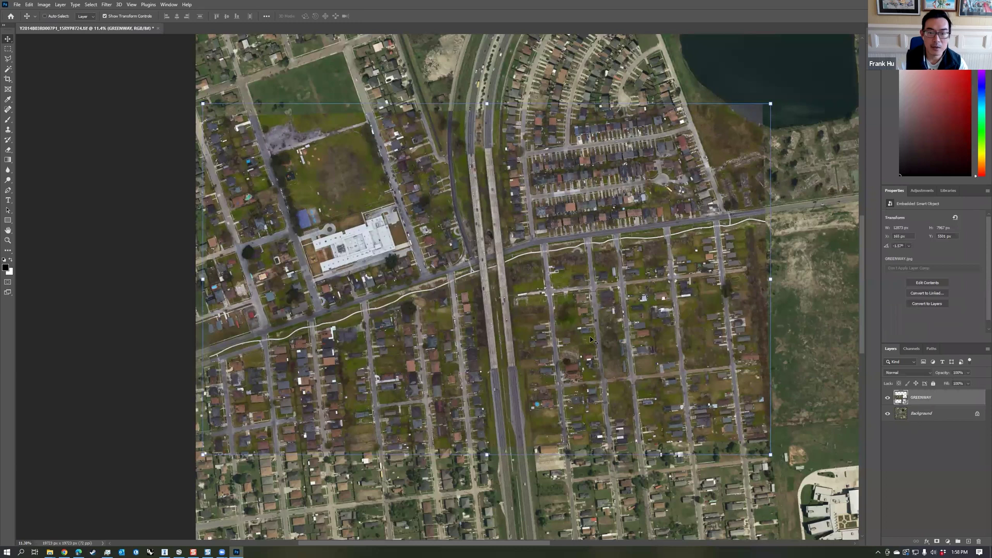
key("ctrl+minus")
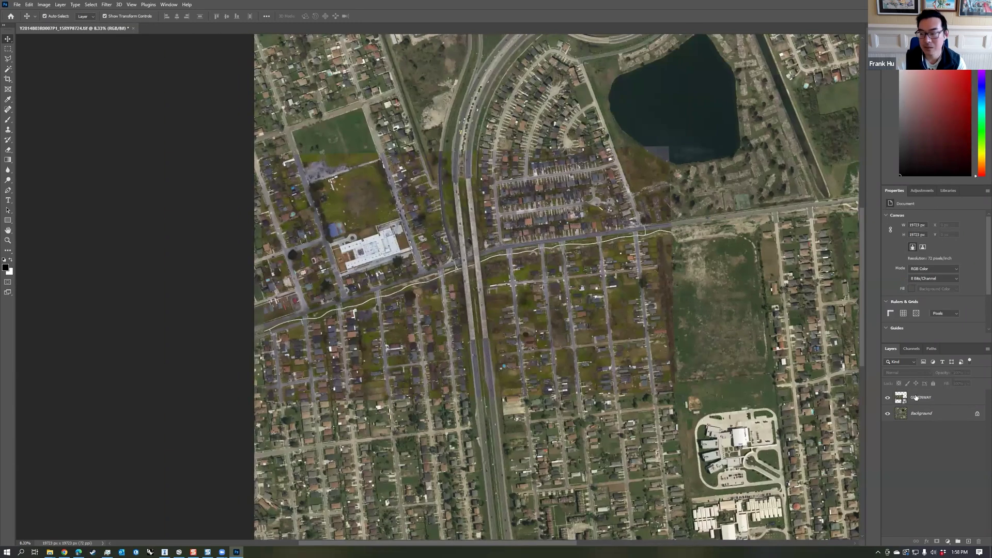
- Add a layer mask to the GREENWAY layer and paint out the imagery away from the greenway corridor with a large black brush
left_click(923, 398)
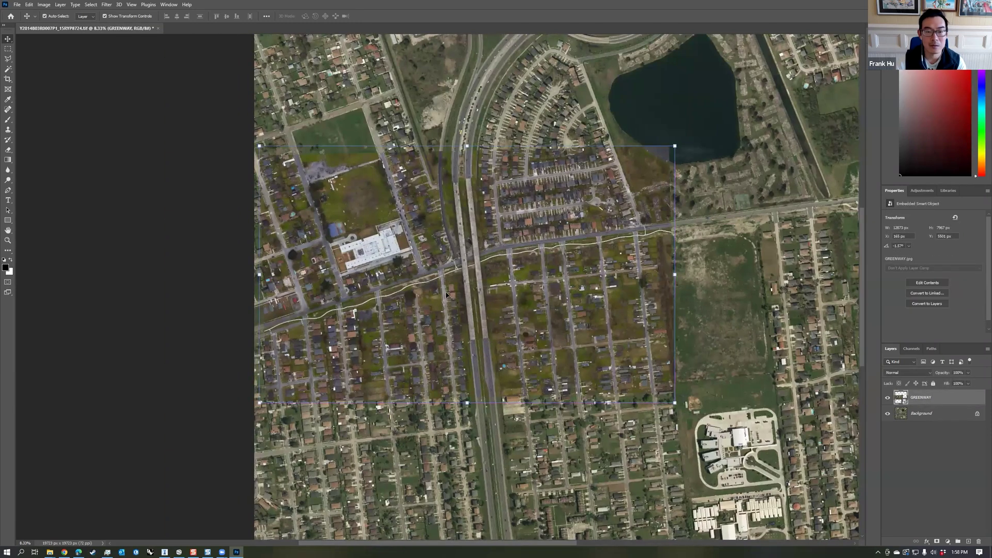
key("ctrl+plus")
left_click(936, 541)
left_click(8, 119)
key("Caps_Lock")
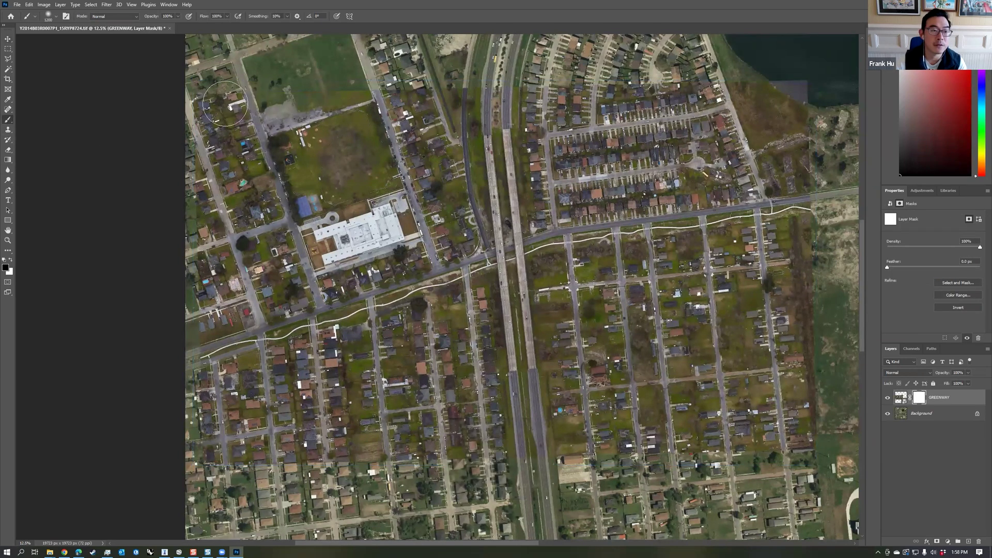
mouse_move(395, 109)
left_mouse_down()
mouse_move(468, 87)
mouse_move(773, 93)
mouse_move(754, 113)
mouse_move(626, 142)
left_mouse_up()
key("bracketright")
key("bracketright")
key("bracketright")
key("bracketright")
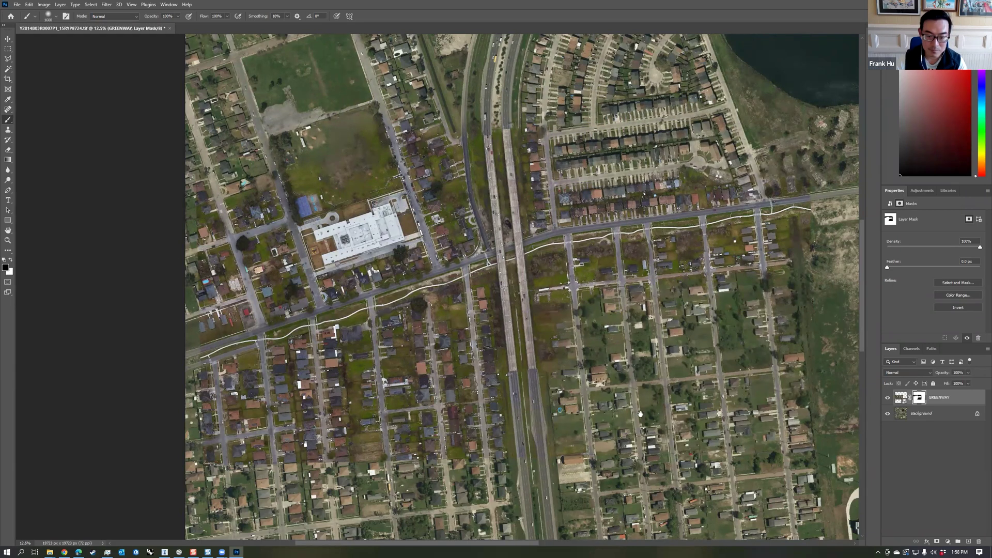
- Hide and show the masked GREENWAY layer to check how its edges blend into the background aerial
key("ctrl+minus")
left_click(888, 397)
left_click(889, 399)
left_click(888, 399)
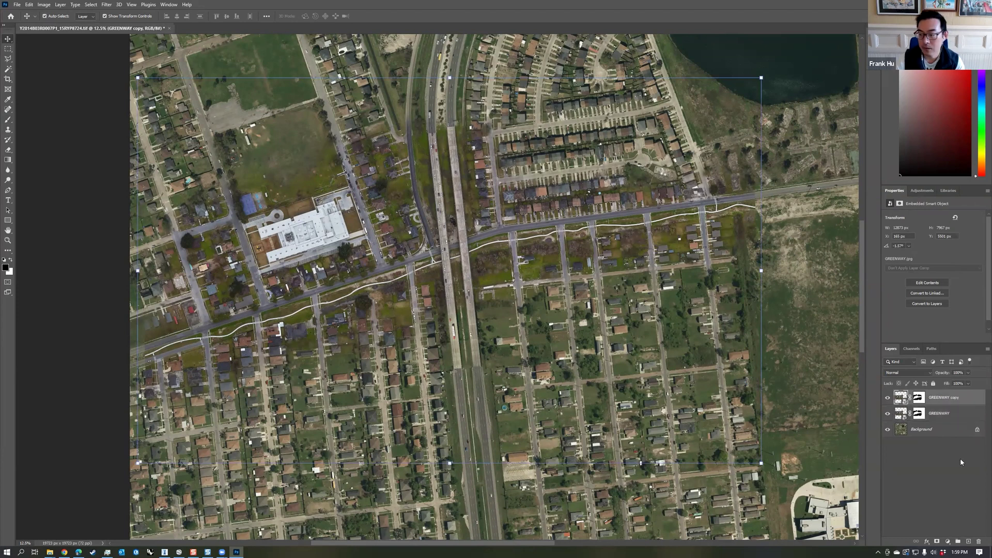
- Duplicate the masked GREENWAY layer and, with the copy hidden, change the original layer's blend mode
key("ctrl+j")
left_click(946, 453)
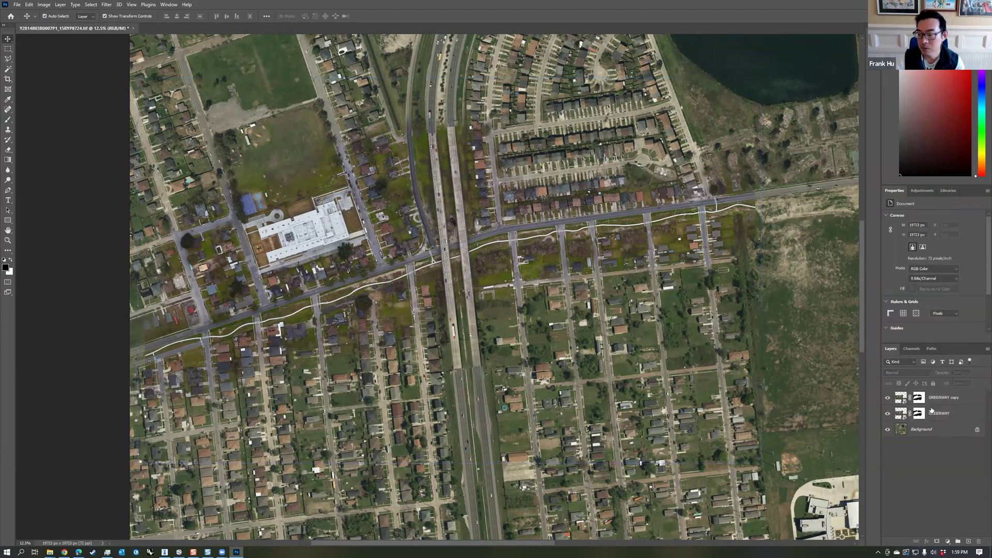
left_click(888, 397)
left_click(918, 420)
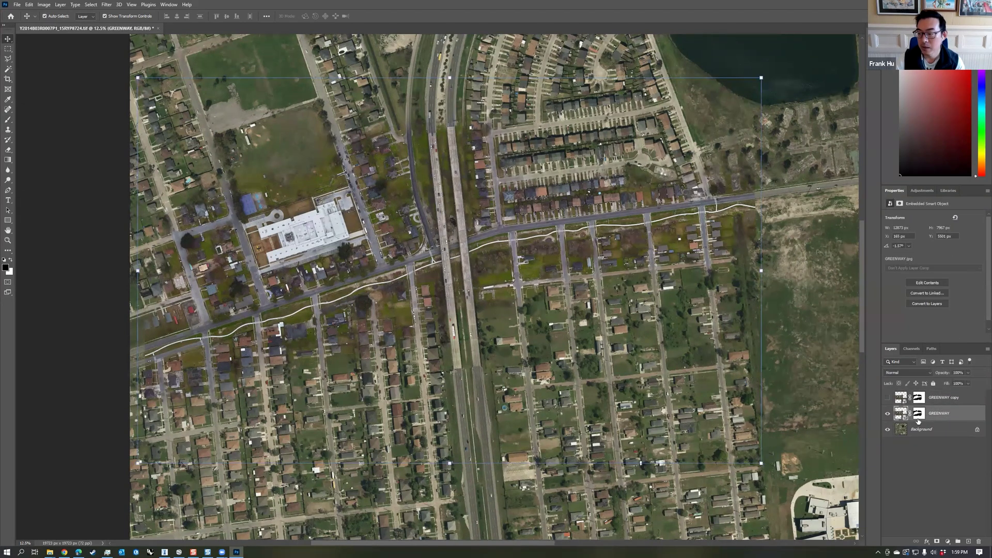
left_click(917, 373)
left_click(896, 403)
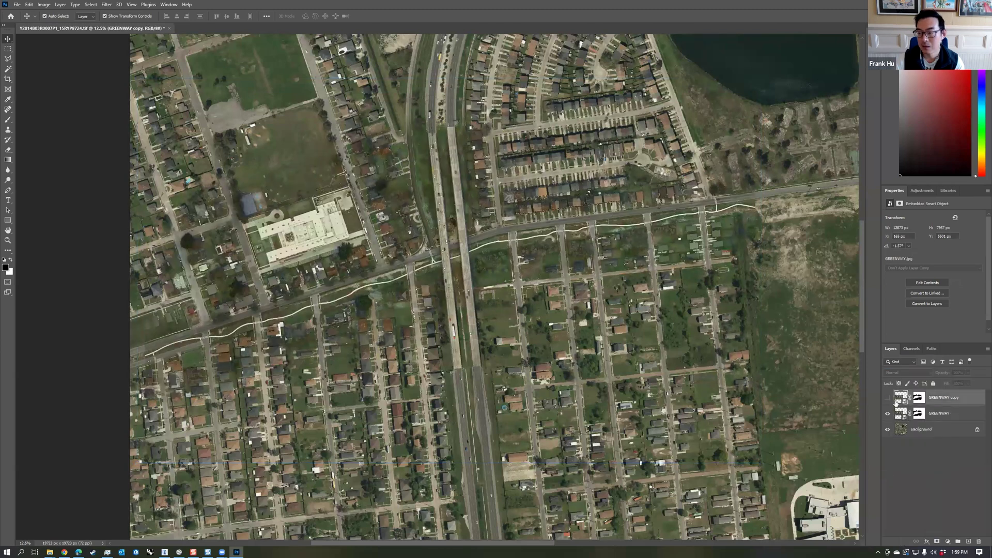
- Show the GREENWAY copy layer, try the Soft Light blend mode on it, and return it to Normal at 43% opacity
left_click(886, 399)
left_click(925, 372)
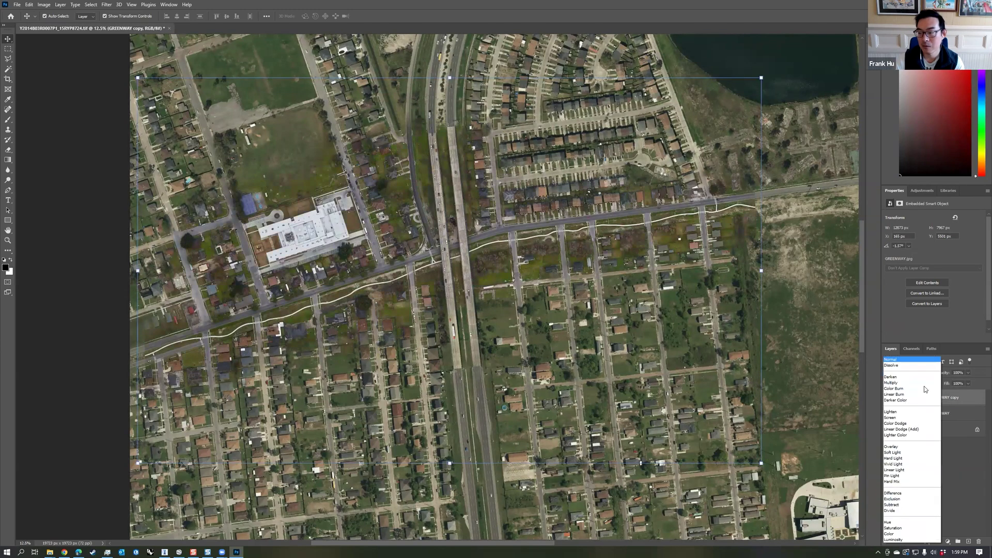
left_click(904, 452)
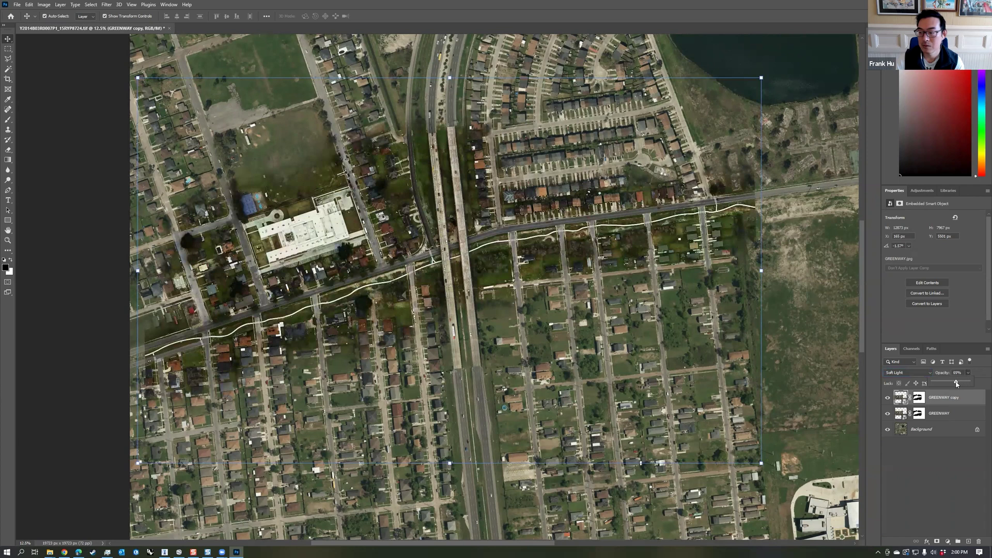
left_click(909, 373)
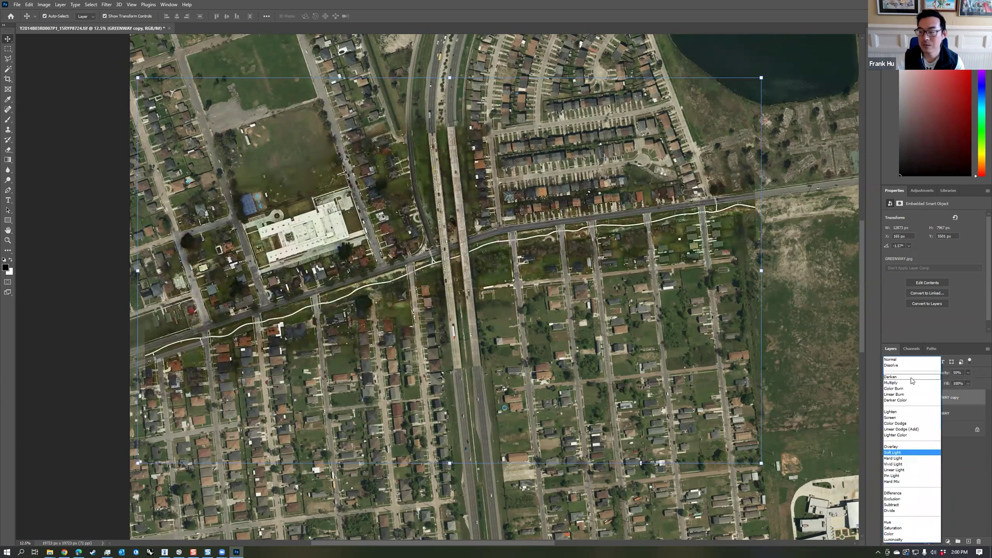
left_click(904, 361)
scroll(762, 372, "down", 2, "alt")
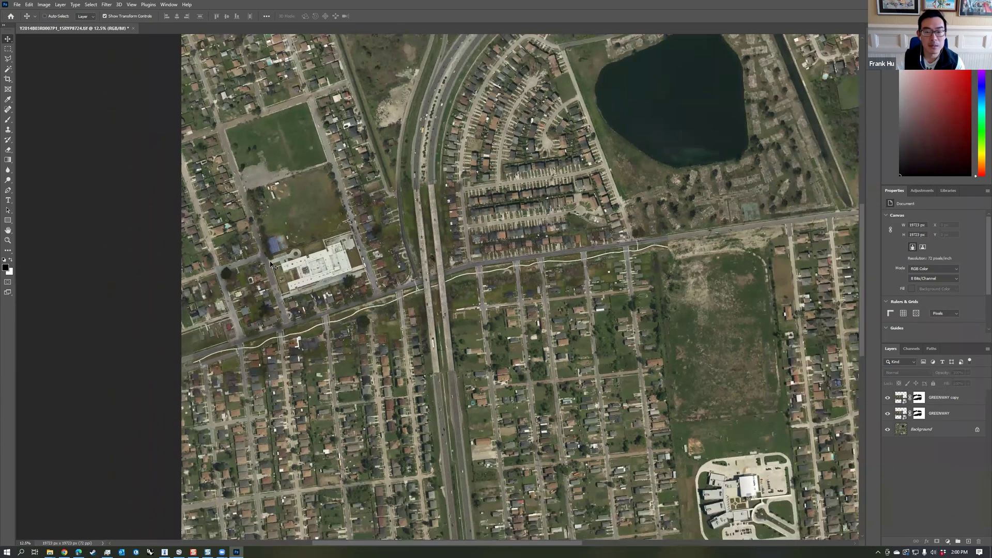
- Merge both GREENWAY layers and the Background into a single layer
left_click(942, 401)
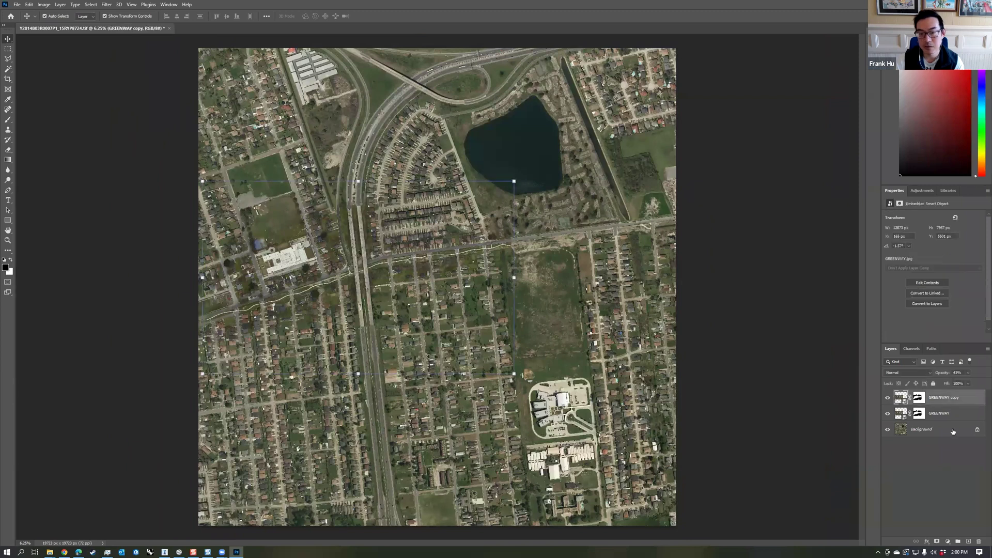
left_click(953, 432, "shift")
right_click(953, 431)
left_click(952, 490)
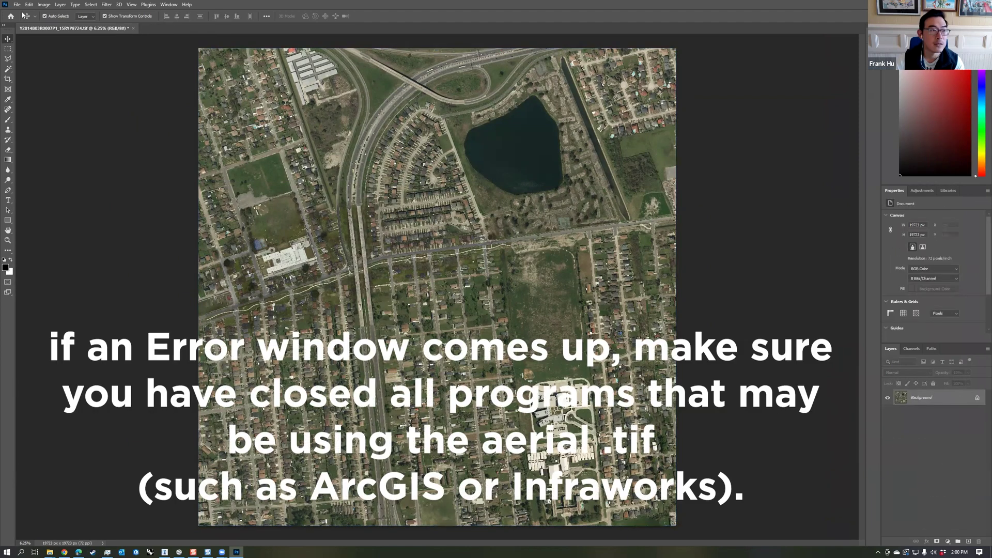
- Save the merged aerial over Y2014B03R0007P1_15RYP8724.tif and close the document
left_click(17, 5)
left_click(26, 90)
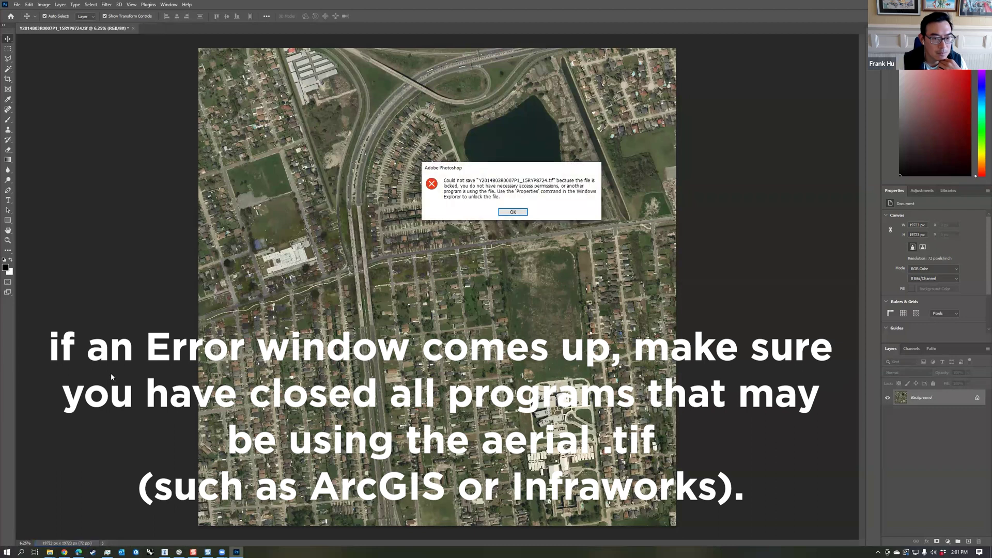
left_click(513, 212)
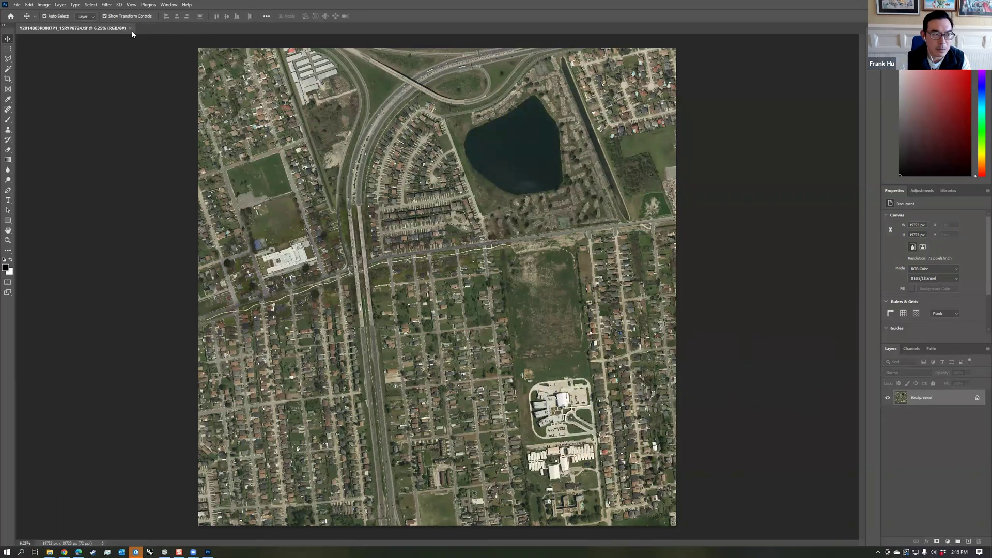
left_click(129, 28)
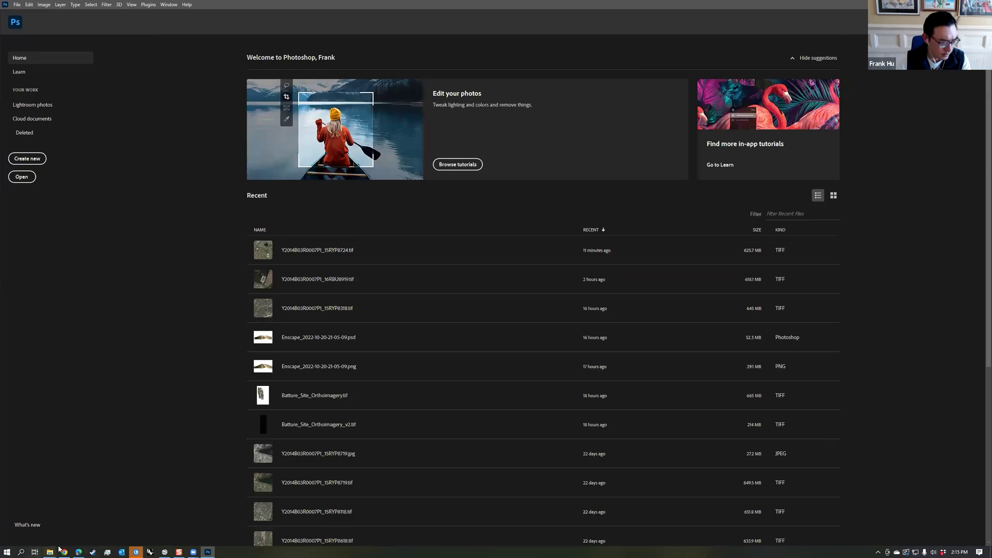
- Switch to ArcGIS Pro and expand the _GIS Data folder down to City_New Orleans, Orthoimagery, 2014 3in
left_click(136, 551)
left_click(162, 157)
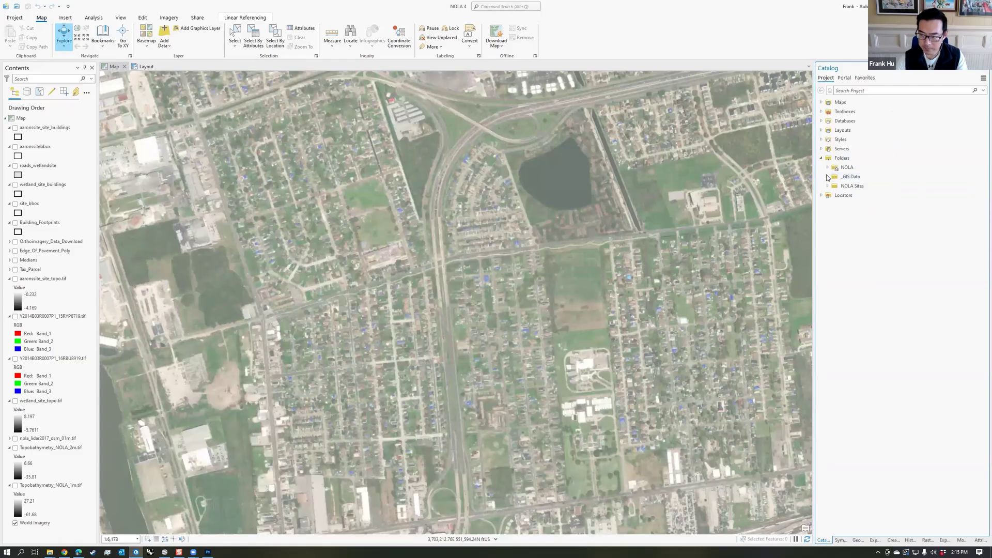
left_click(827, 176)
right_click(859, 307)
key("Escape")
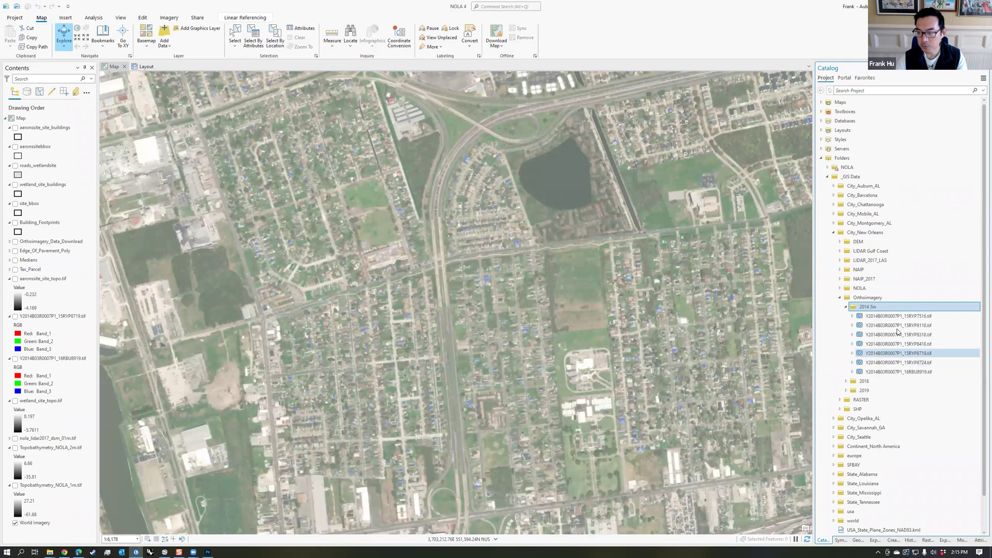
- Add Y2014B03R0007P1_15RYP8724.tif from the 2014 3in folder to the map and find the Define Projection tool
left_click(899, 363)
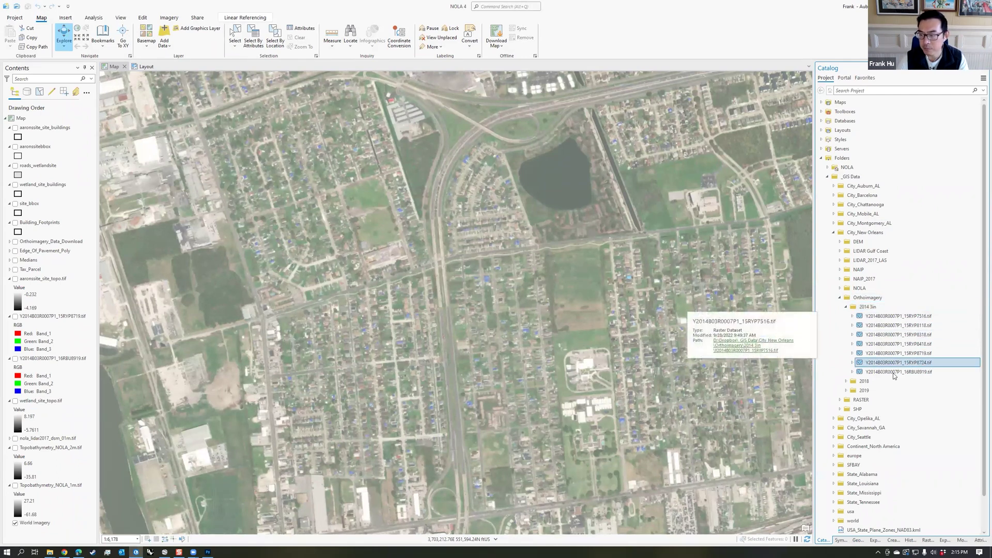
left_click_drag(561, 323, 223, 294)
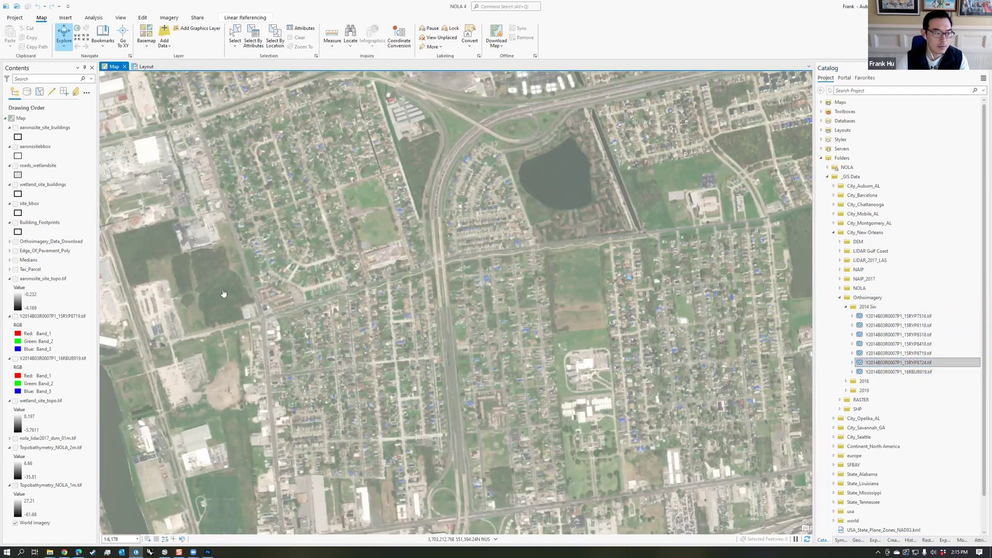
left_click(858, 540)
type("define project")
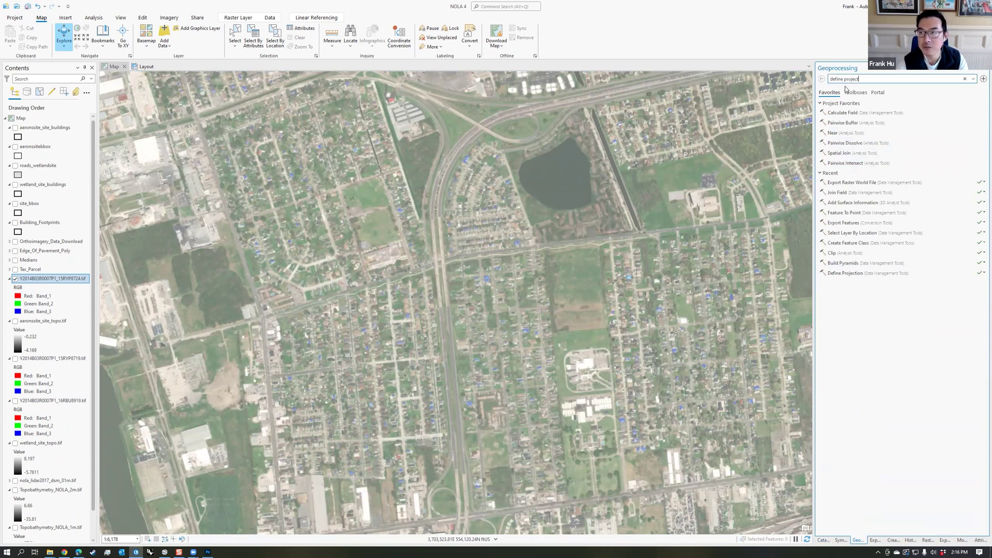
key("Return")
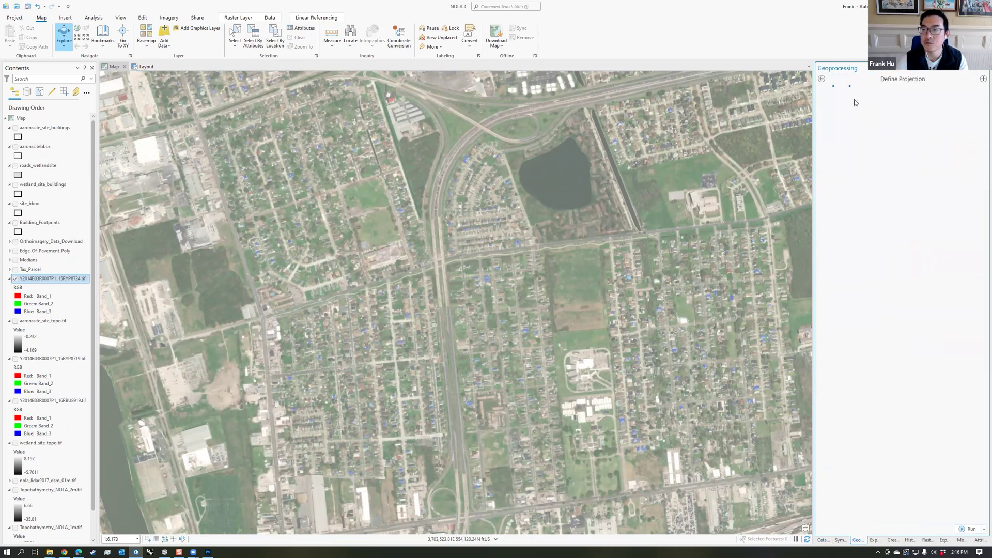
- Define the projection of Y2014B03R0007P1_15RYP8724.tif as NAD_1983_2011_UTM_Zone_15N and check the aerial's greenway alignment
left_click(974, 121)
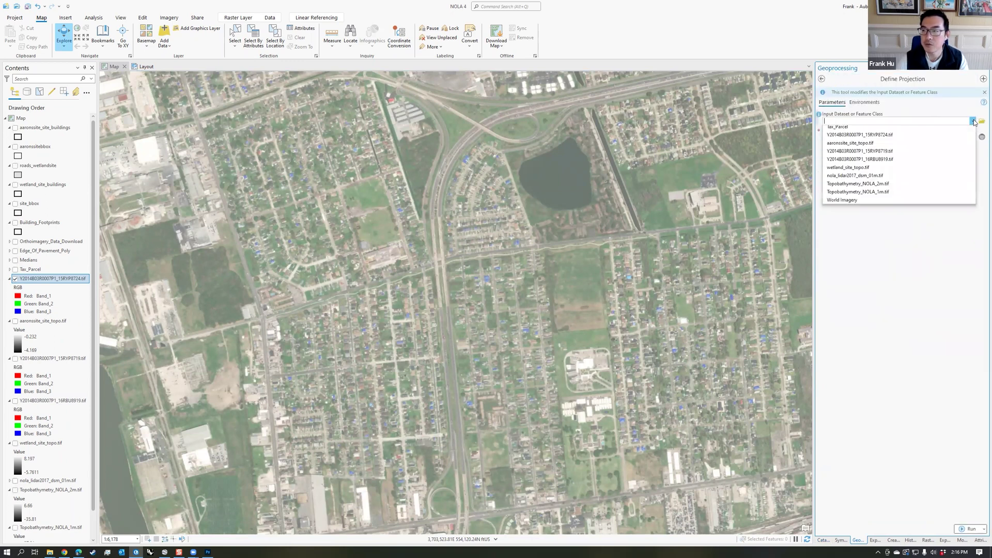
left_click(897, 214)
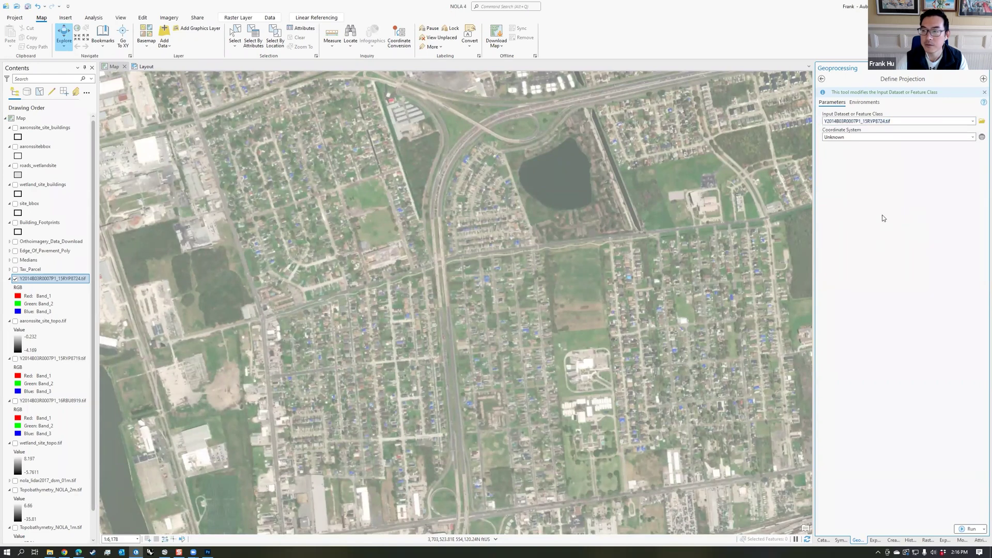
left_click(972, 137)
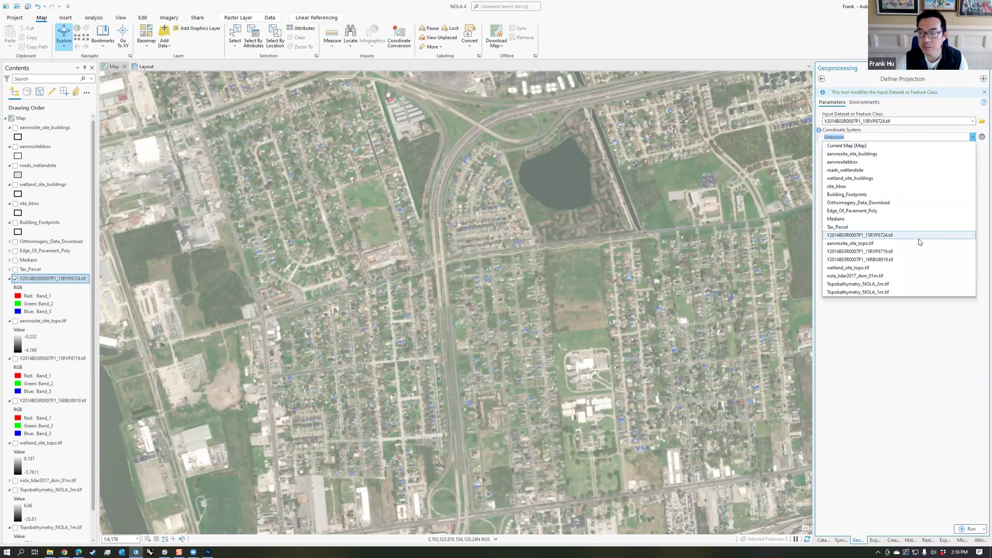
left_click(898, 259)
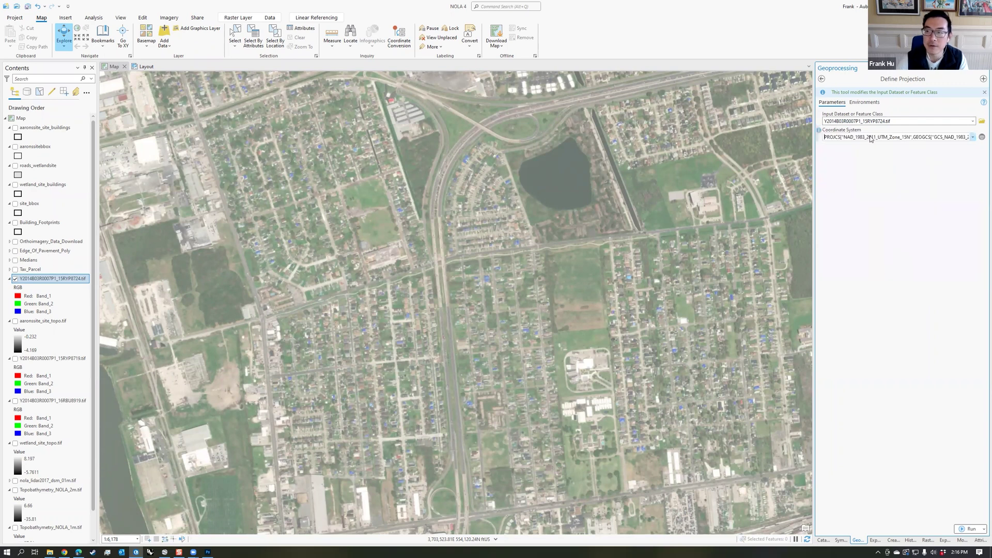
left_click(969, 528)
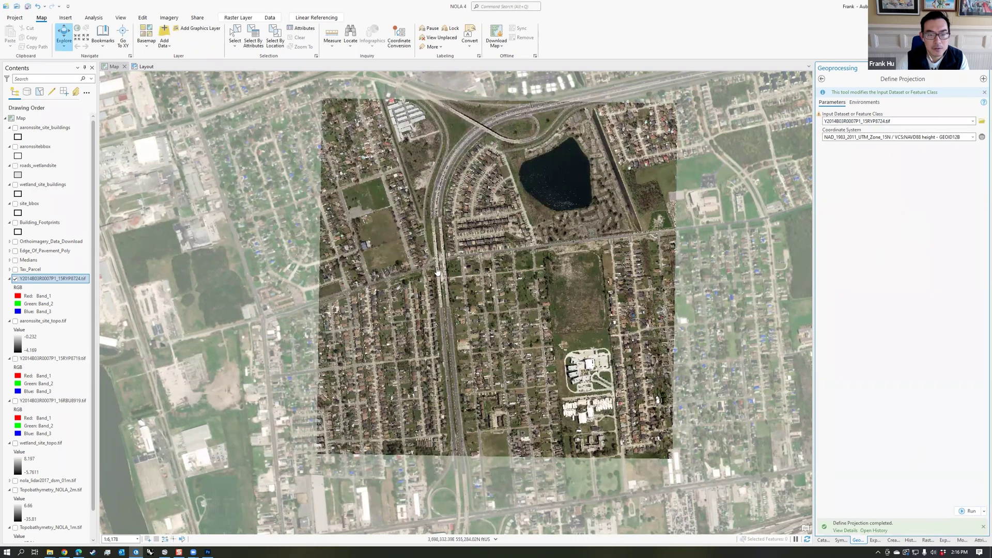
scroll(438, 277, "up", 4)
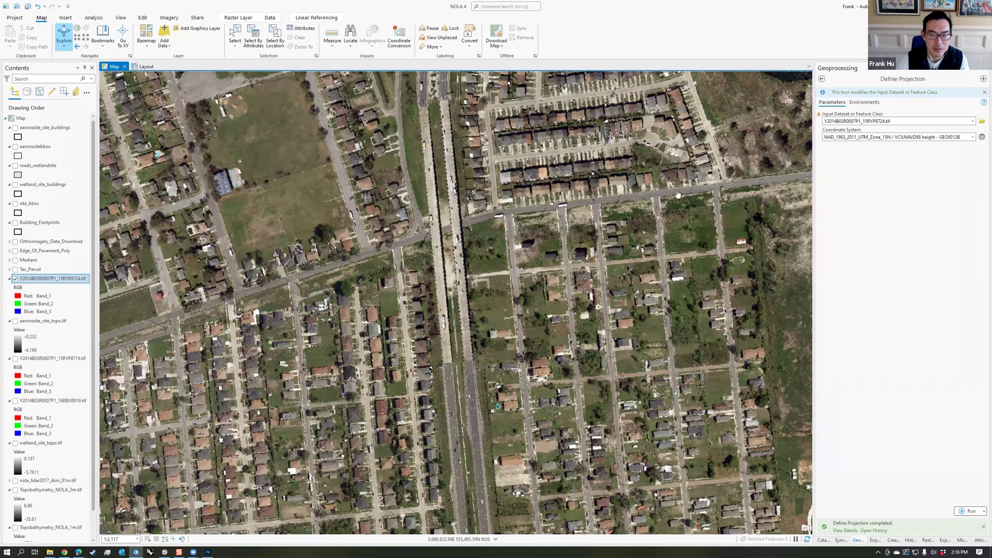
scroll(382, 272, "up", 2)
scroll(382, 273, "up", 4)
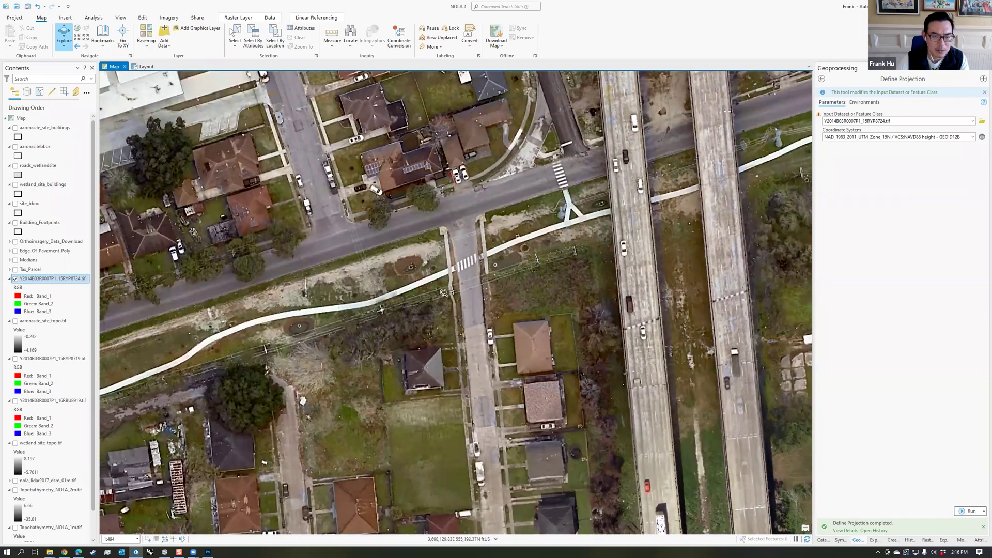
scroll(444, 267, "down", 7)
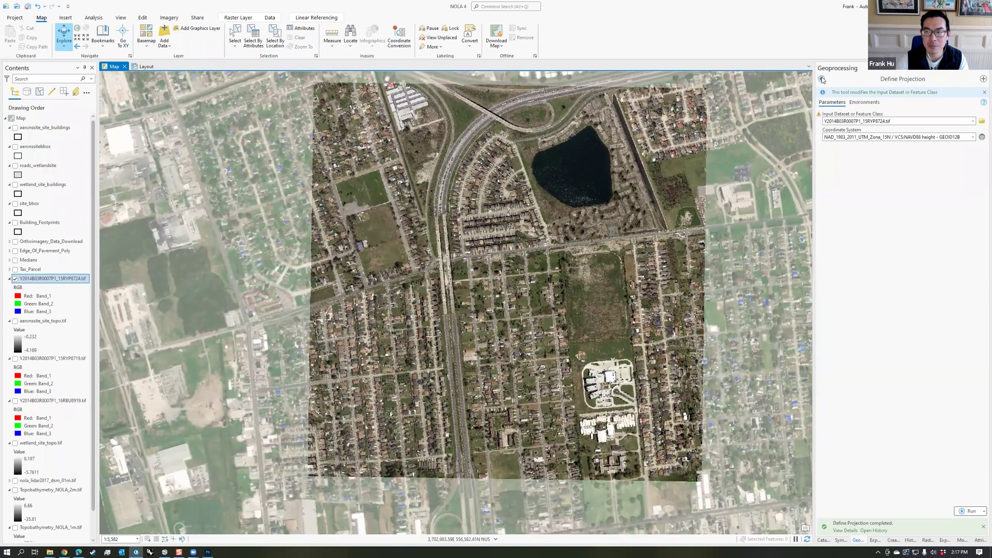
- Build pyramids for Y2014B03R0007P1_15RYP8724.tif with the default settings
left_click(822, 78)
type("pyramids")
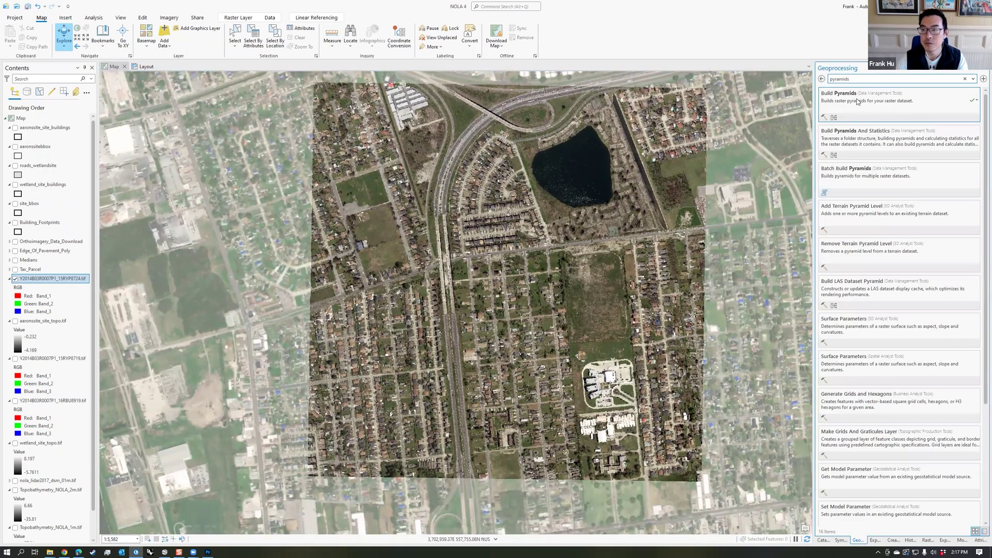
left_click(876, 107)
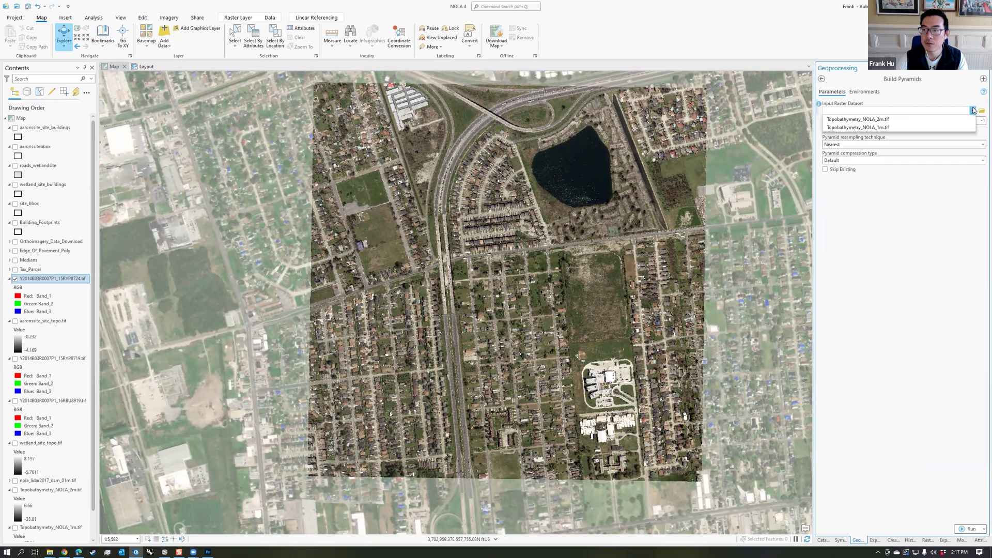
left_click(972, 110)
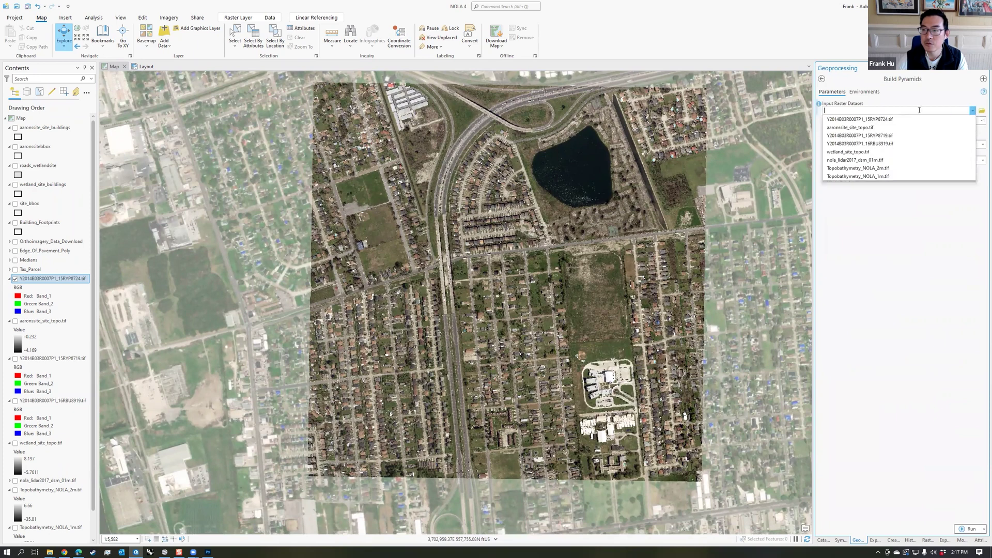
left_click(877, 119)
left_click(970, 529)
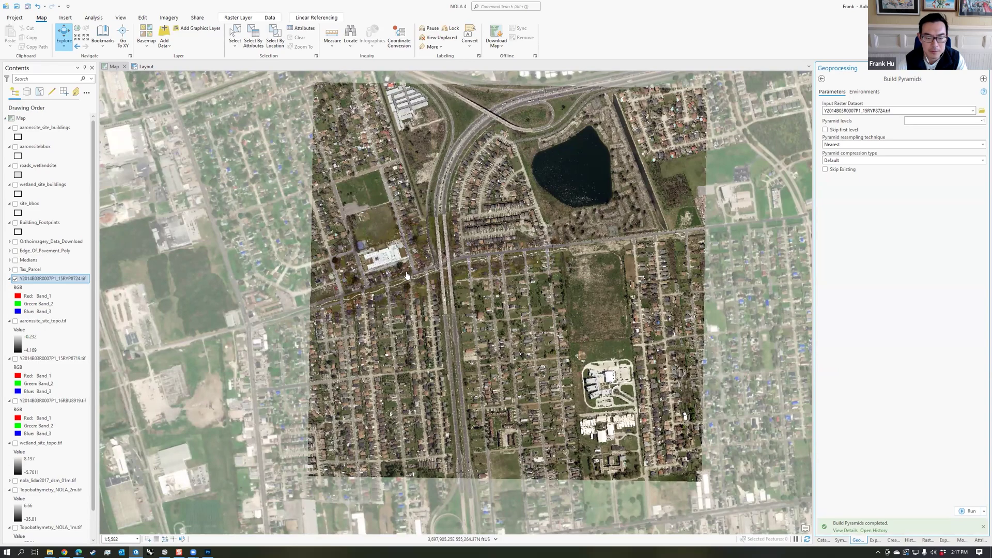
scroll(406, 275, "up", 3)
scroll(406, 276, "down", 1)
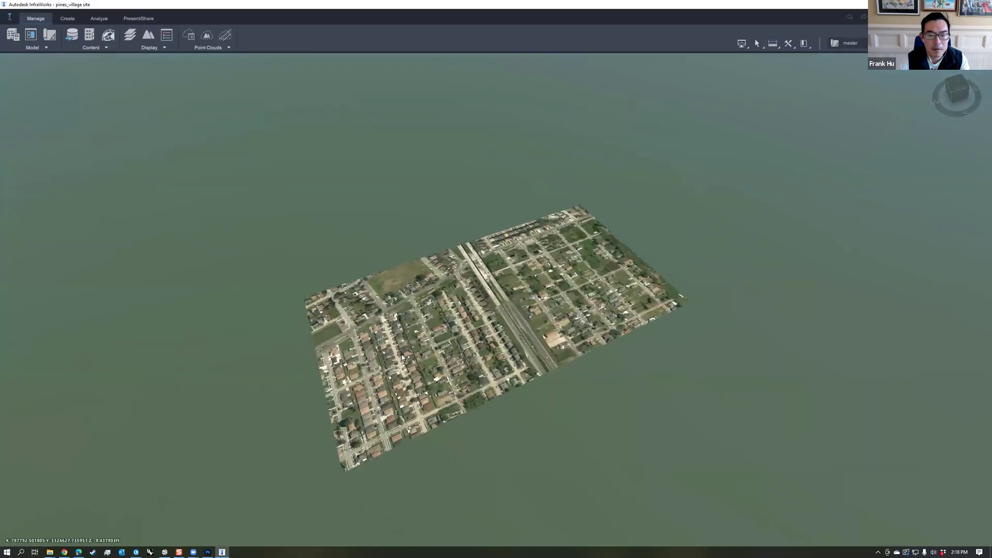
- Switch to the pines_village site model in InfraWorks and refresh its Y2014B03R0007P1_15RYP8724.tif ground imagery
left_click_drag(402, 357, 475, 296)
scroll(462, 256, "up", 4)
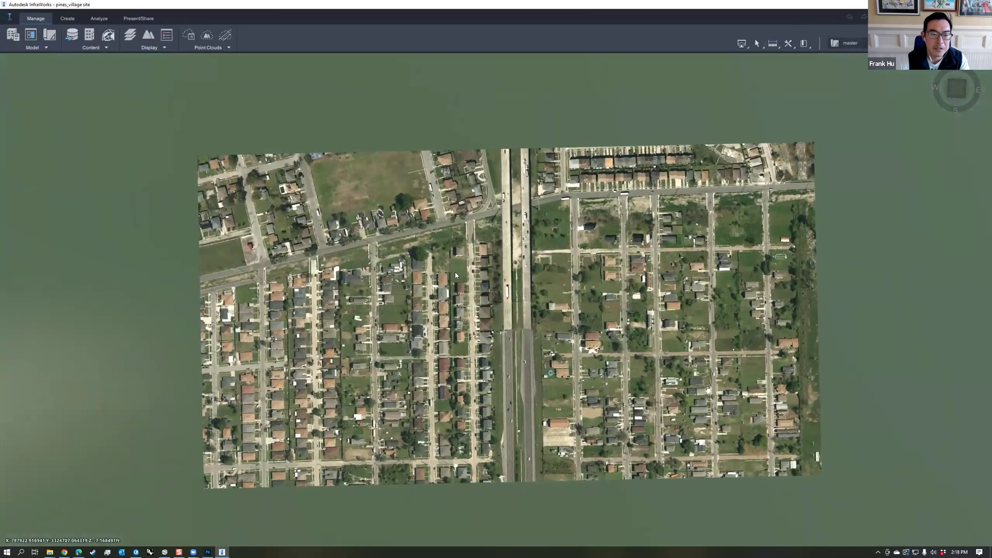
left_click(71, 34)
left_click(861, 120)
right_click(868, 122)
left_click(885, 135)
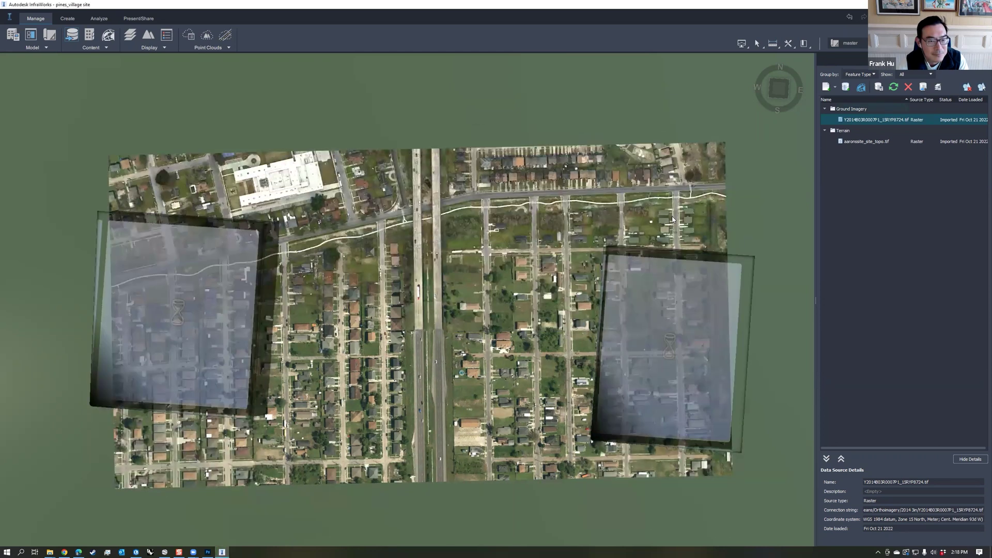
- Add the shapefile aaronssite_site_buildings.shp from the DEMO3 folder as a data source
left_click_drag(439, 320, 542, 154)
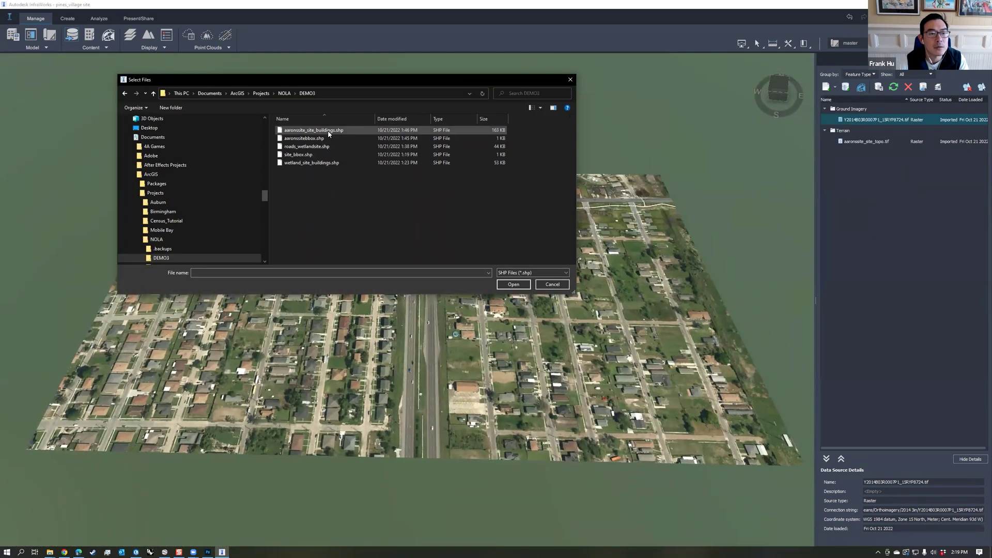
left_click(332, 132)
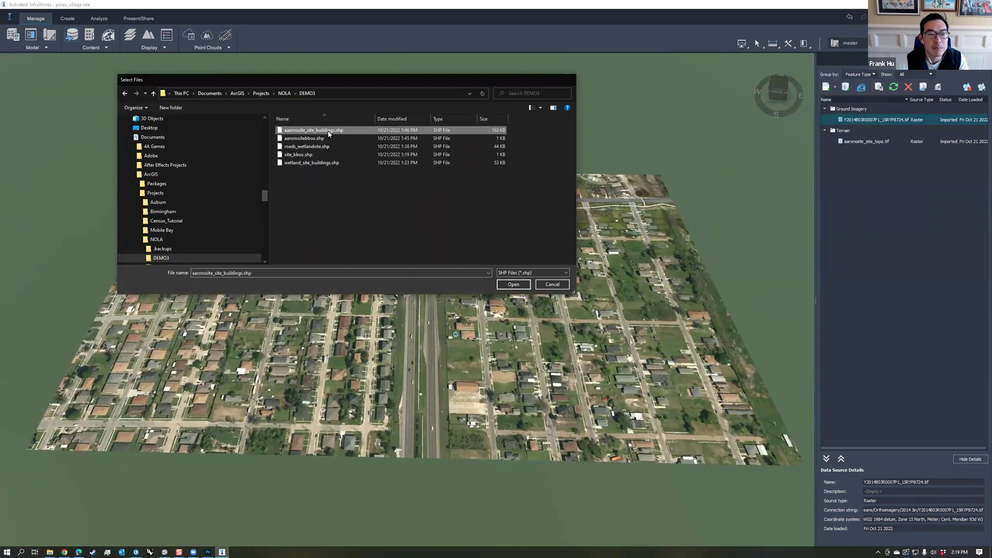
left_click(514, 283)
- Configure the aaronssite_site_buildings source as Buildings with a roof height of 2 m
double_click(870, 119)
left_click(496, 143)
left_click(469, 155)
left_click(478, 327)
left_click(350, 210)
double_click(355, 266)
left_click(588, 365)
left_click(471, 261)
left_click(489, 292)
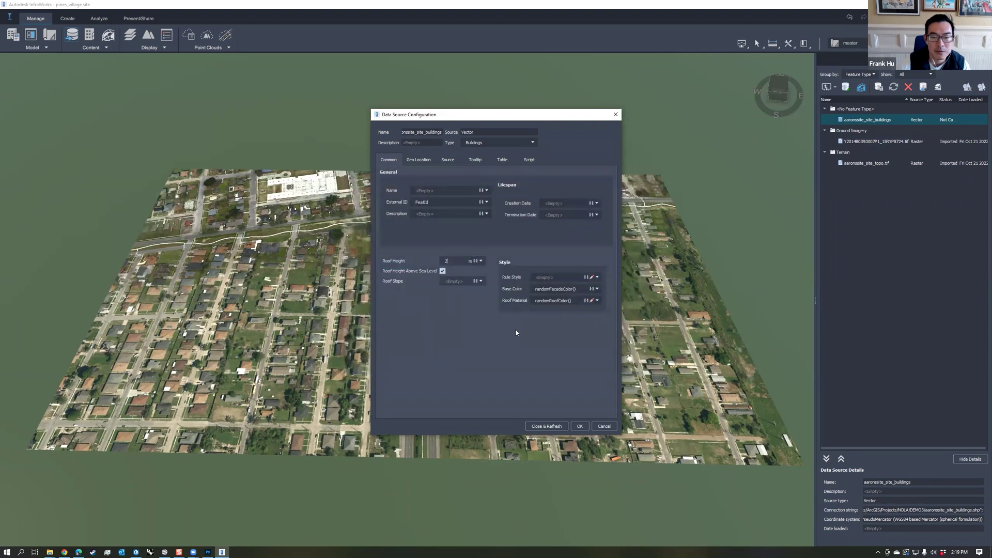
- Set the buildings' rule style, base color and roof material to white, xFFFFFFFF
left_click(591, 278)
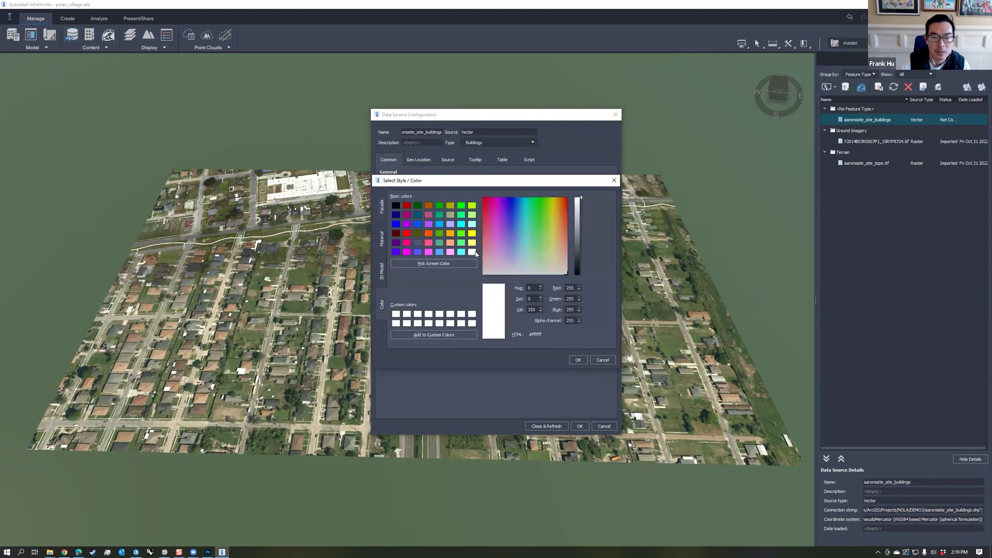
left_click(572, 361)
key("ctrl+a")
type("'xFFFFFFFF'")
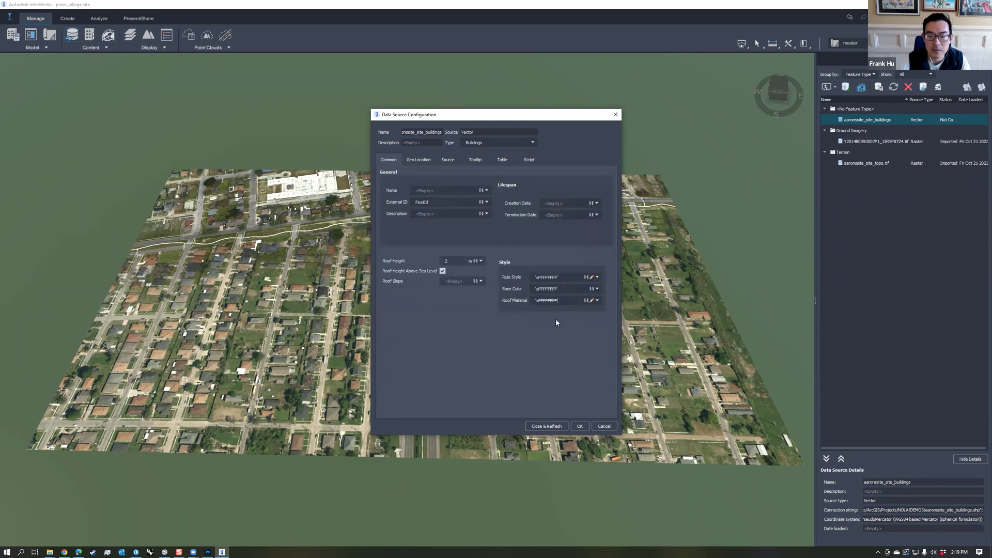
- Review the buildings' draping options, set their roof slope to 33, and close and refresh the data source
left_click(448, 160)
left_click(424, 207)
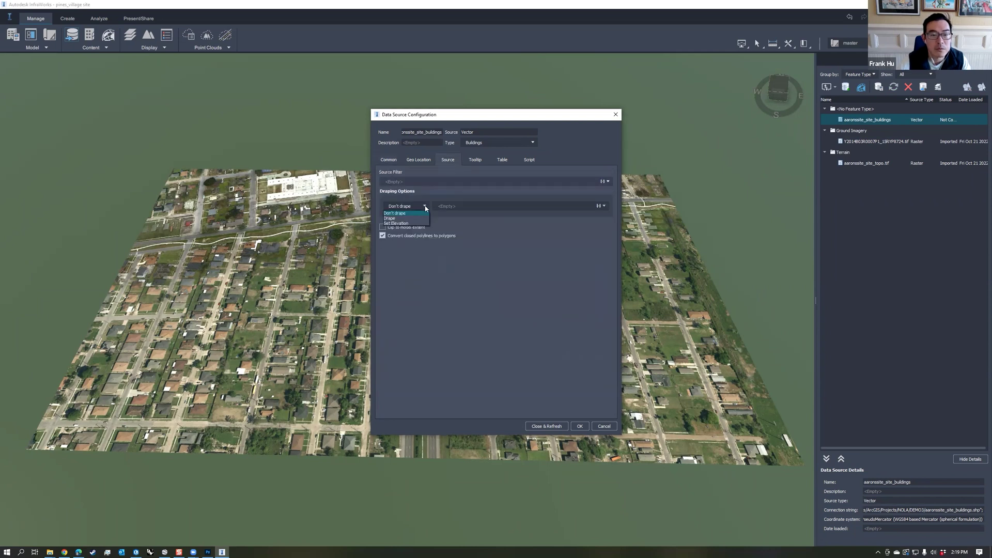
left_click(388, 160)
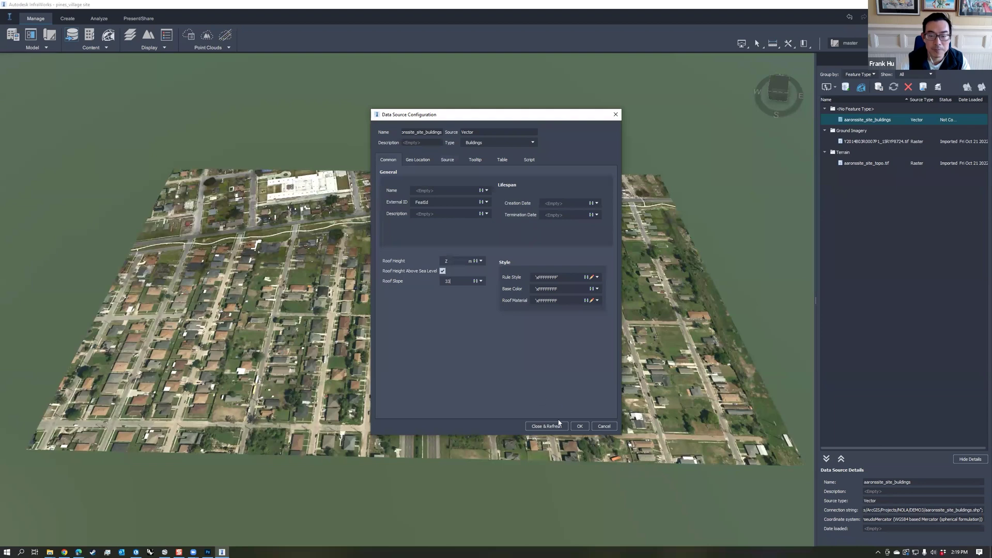
left_click(546, 425)
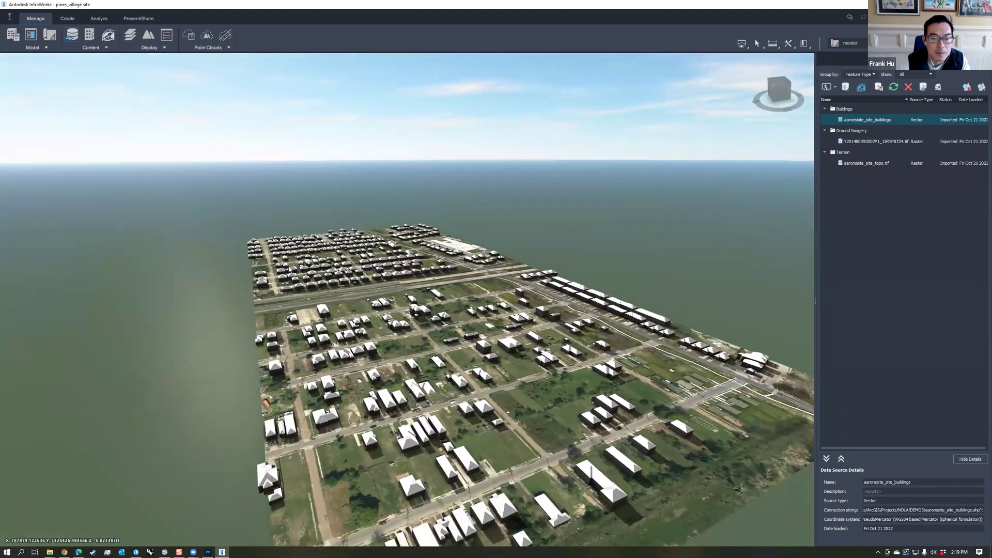
- View the model from above and start a 3D model export that uses the entire model
left_click_drag(290, 269, 465, 356)
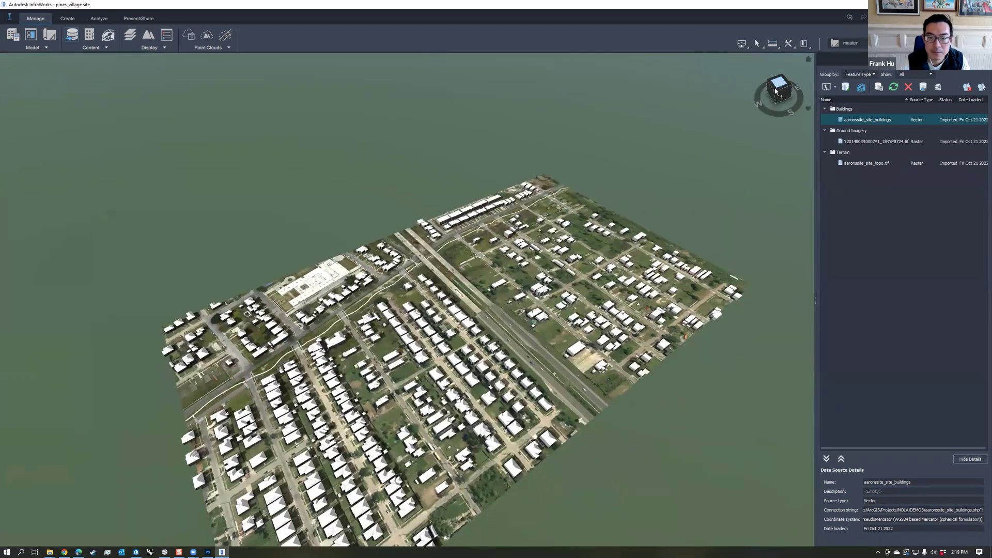
left_click(775, 91)
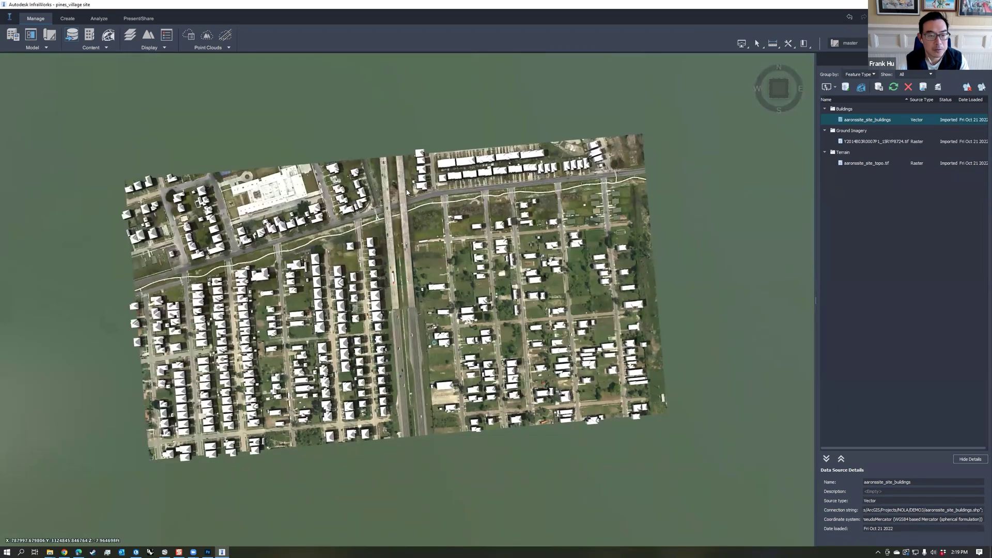
left_click(138, 20)
left_click(103, 47)
left_click(93, 57)
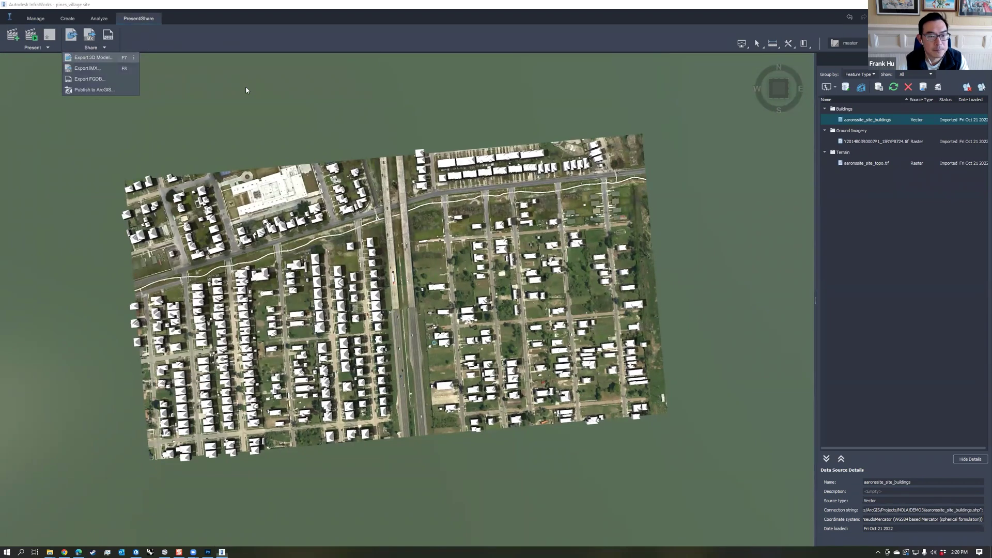
left_click(488, 150)
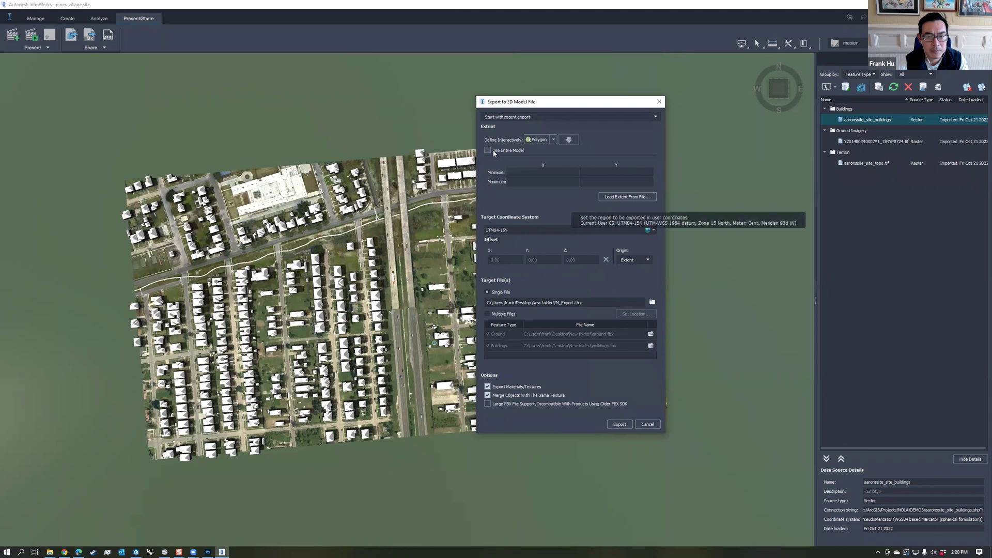
- Set the export's target coordinate system to HARN/LA.LA-SF and its offset origin to User Defined
triple_click(529, 231)
type("HARN/LA.LA-SF")
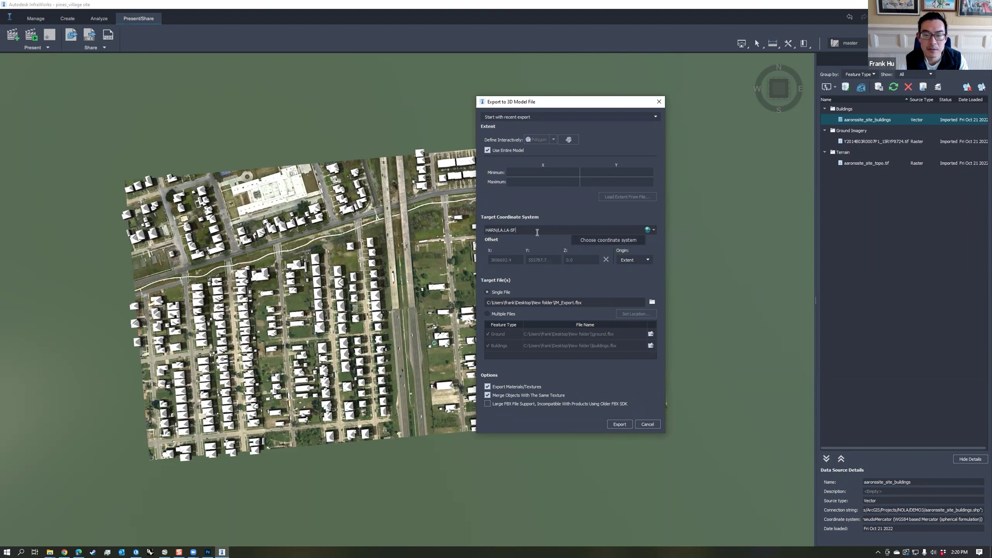
left_click(639, 260)
left_click(632, 279)
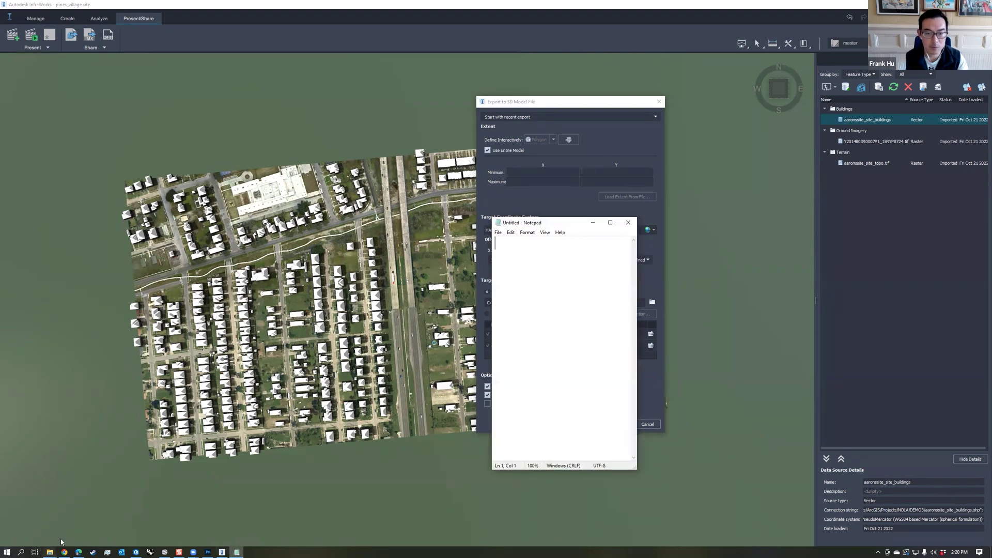
- Record the export's offset values 3696692.4, 553787.7 and 0 in the Notepad document and save the note
left_click_drag(556, 222, 837, 222)
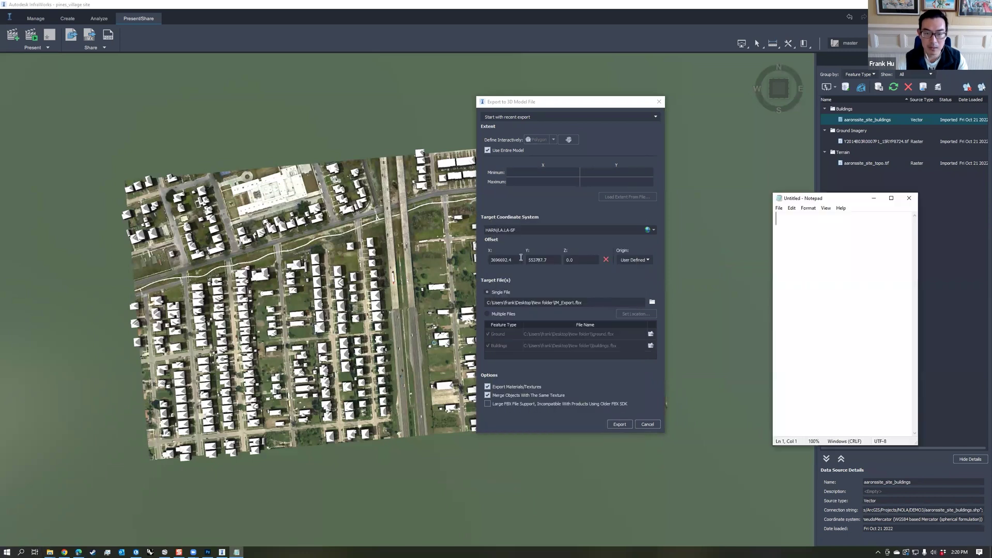
left_click(442, 262)
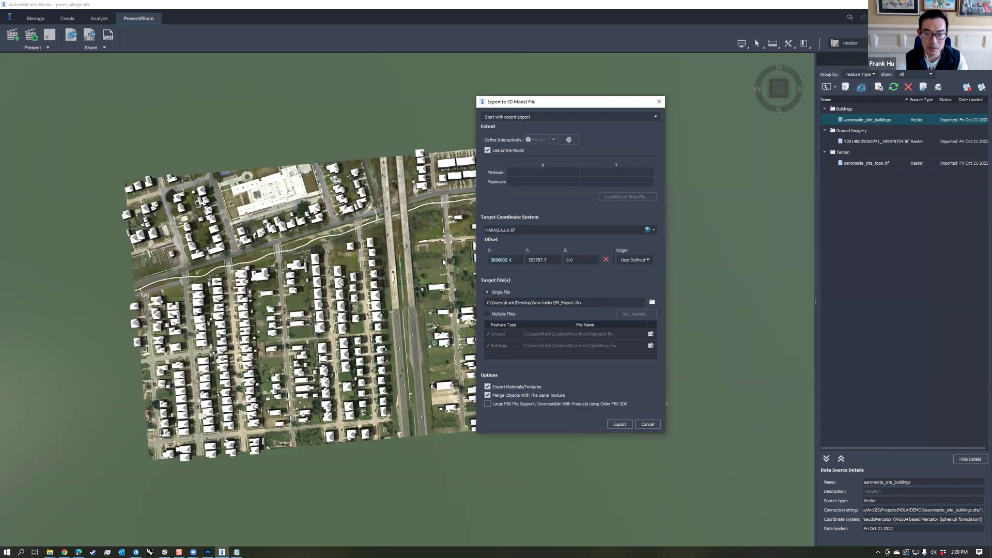
left_click(236, 550)
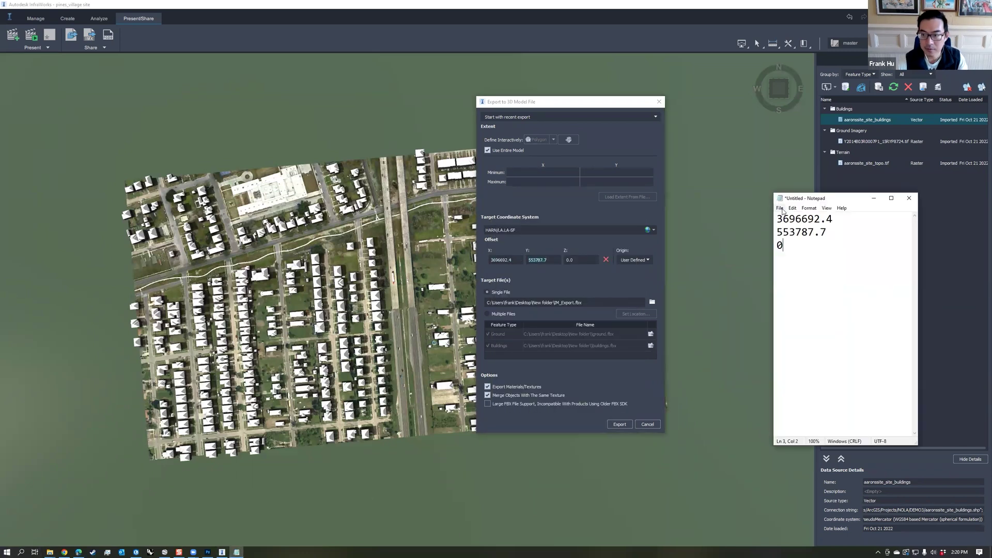
left_click(780, 207)
left_click(794, 243)
left_click(533, 307)
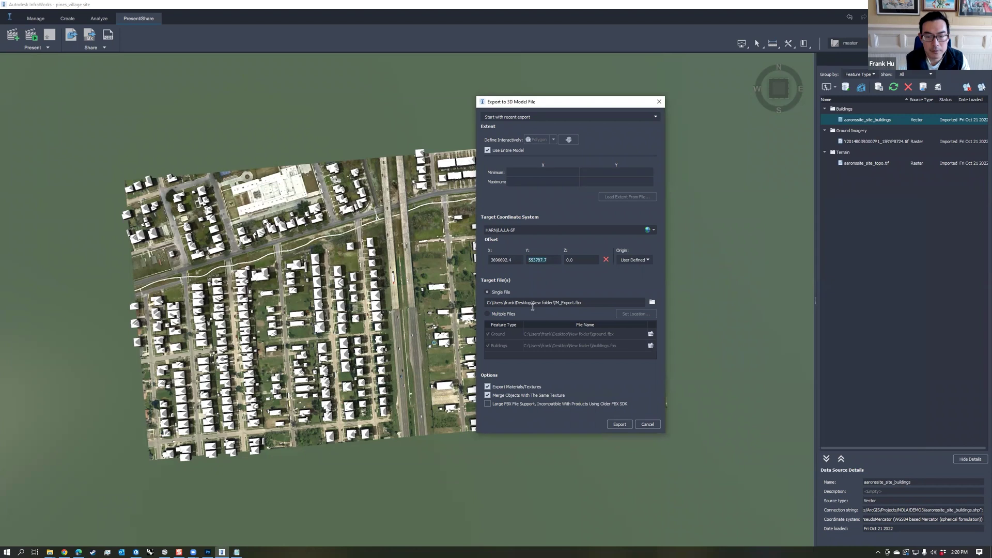
- Set the export to multiple files and target the ground to the WaveFront file ground_as.obj in the demo3 exports folder
left_click(499, 316)
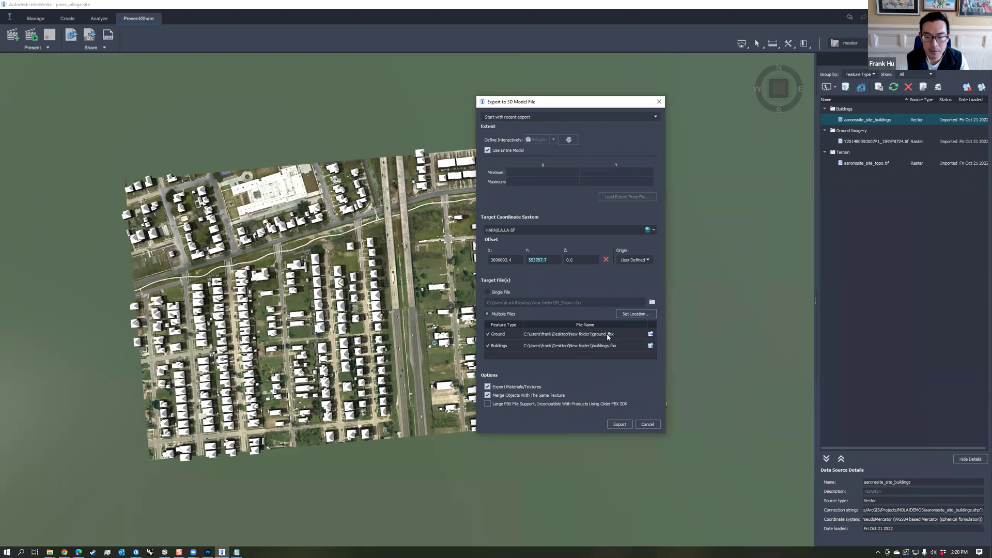
left_click(650, 334)
left_click(471, 303)
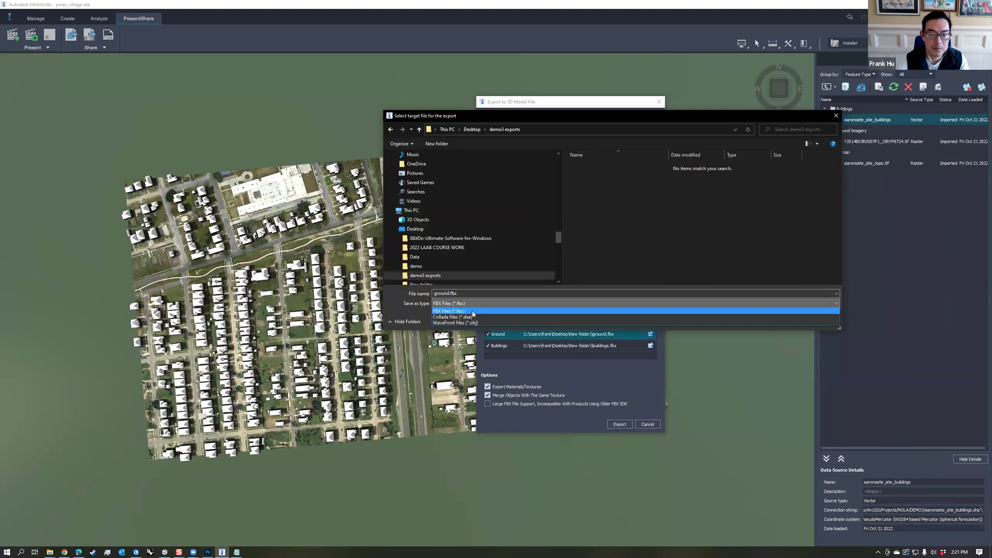
left_click(465, 323)
left_click(451, 293)
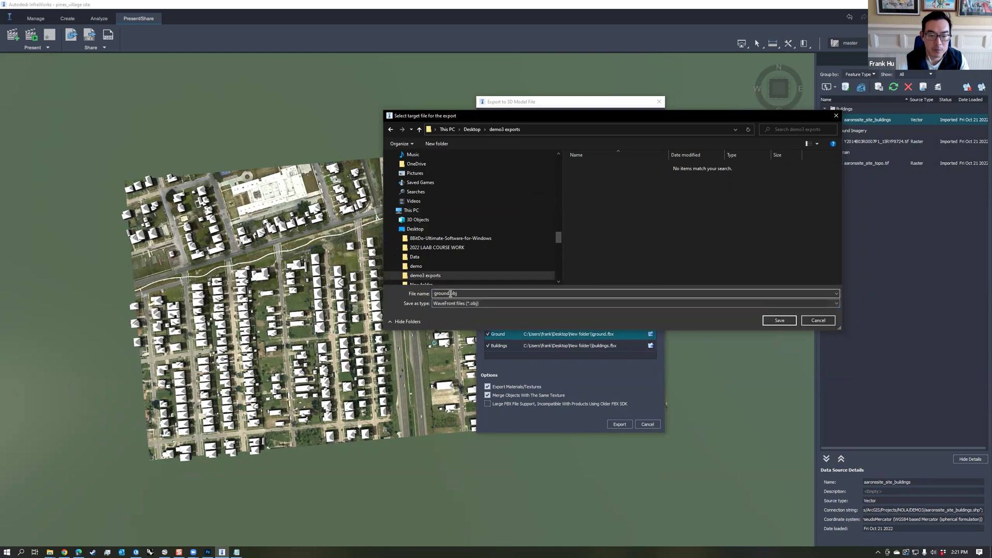
left_click(779, 320)
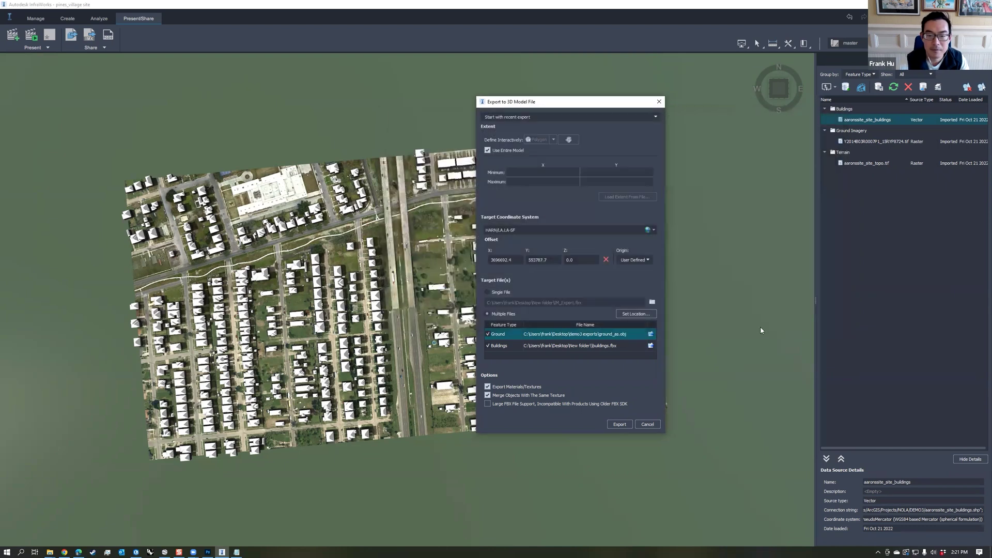
- Target the buildings to buildings_as.obj in demo3 exports, disable merging of objects with the same texture, and run the export
left_click(651, 346)
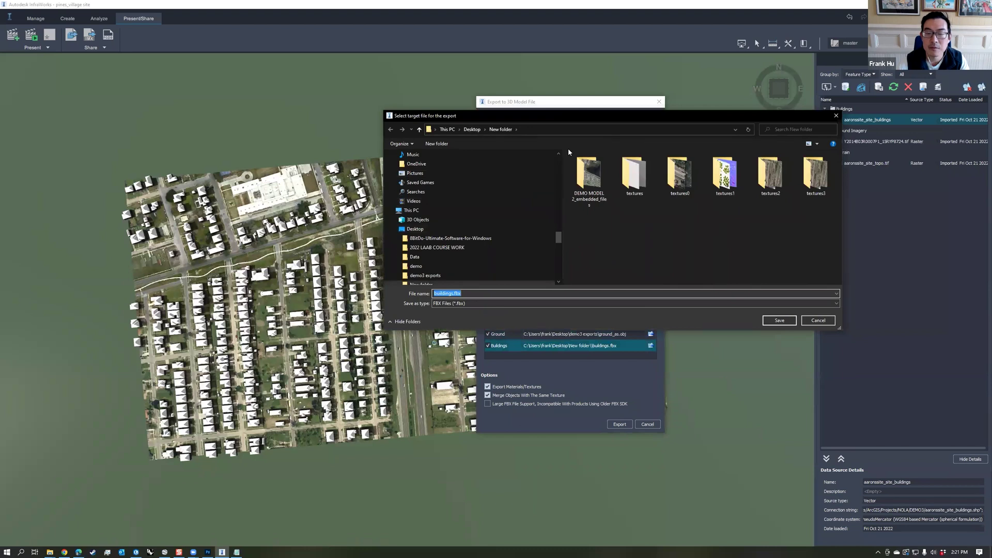
left_click(448, 294)
type("_as")
key("Return")
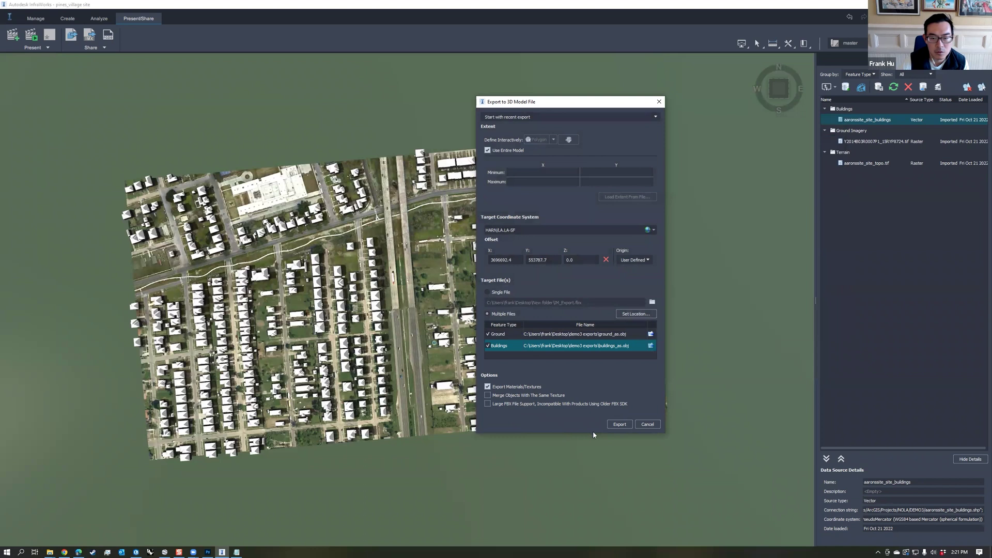
left_click(619, 424)
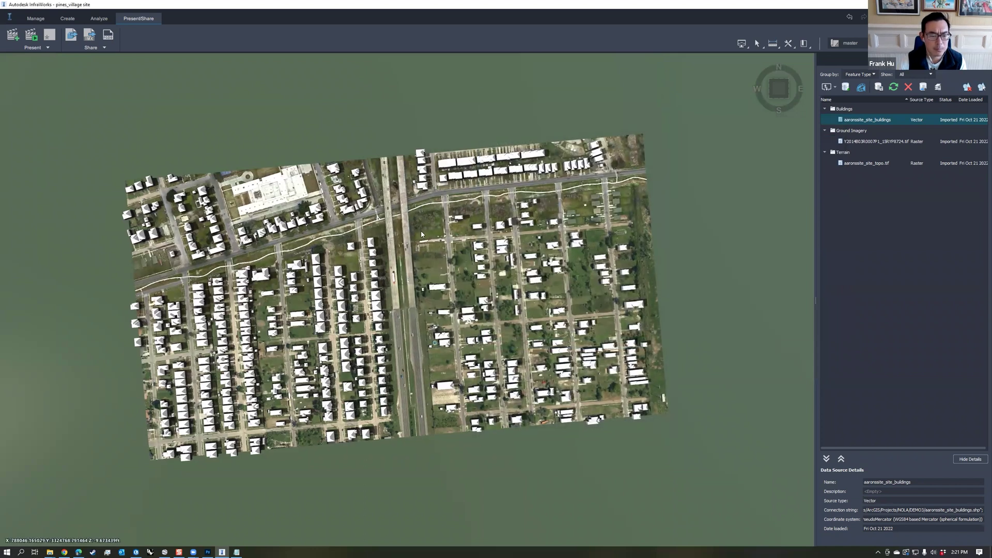
- Open the wetland_site model and start a 3D model export that uses the entire model
left_click(9, 16)
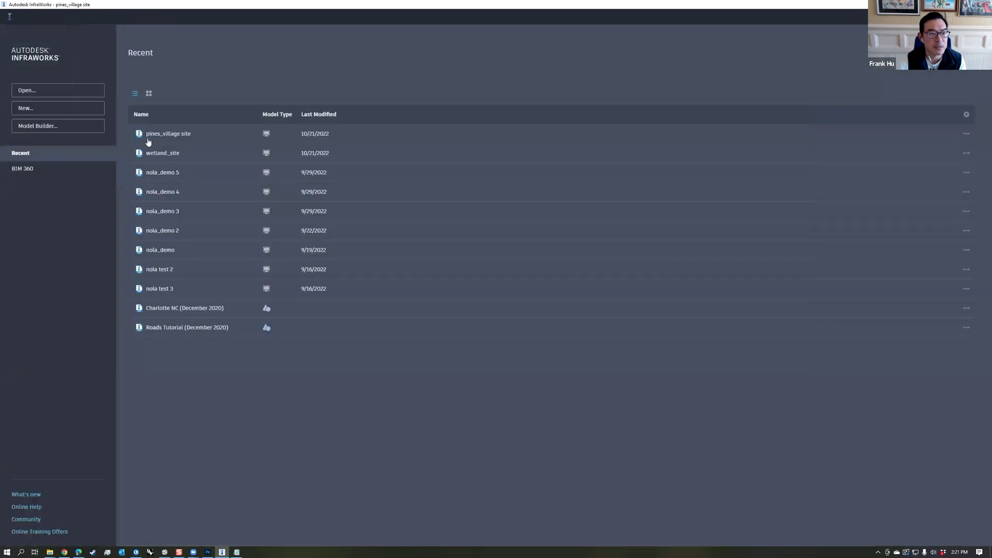
left_click(168, 155)
left_click(138, 18)
left_click(105, 48)
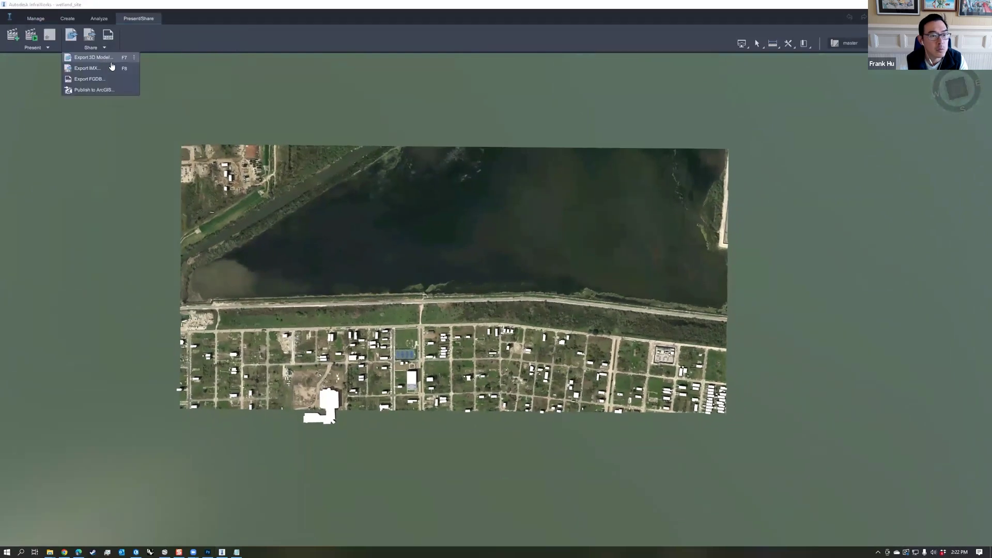
left_click(114, 64)
left_click(413, 158)
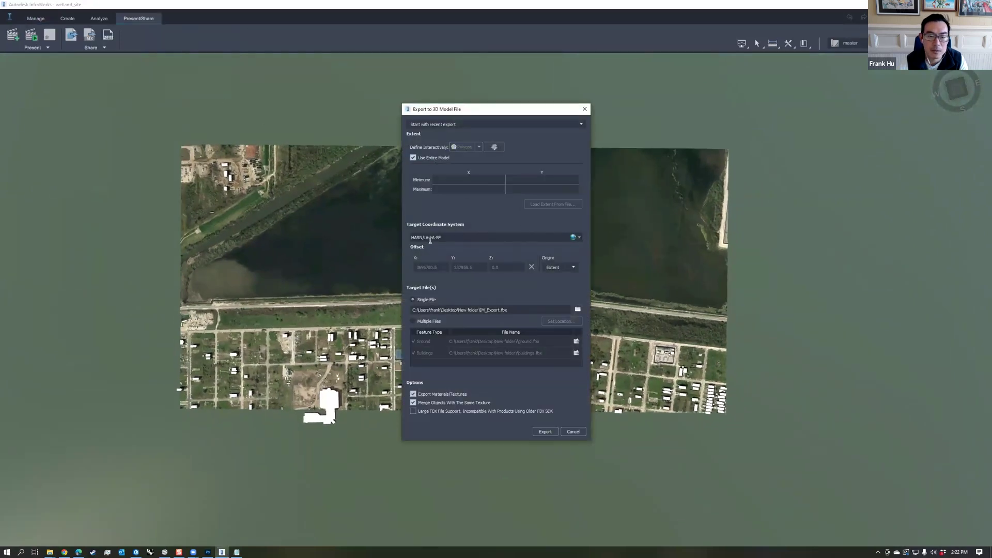
- Set the offset origin to User Defined and, with multiple target files, save the ground as ground_vs.obj in demo3 exports
left_click(559, 267)
left_click(560, 285)
left_click(413, 321)
left_click(576, 341)
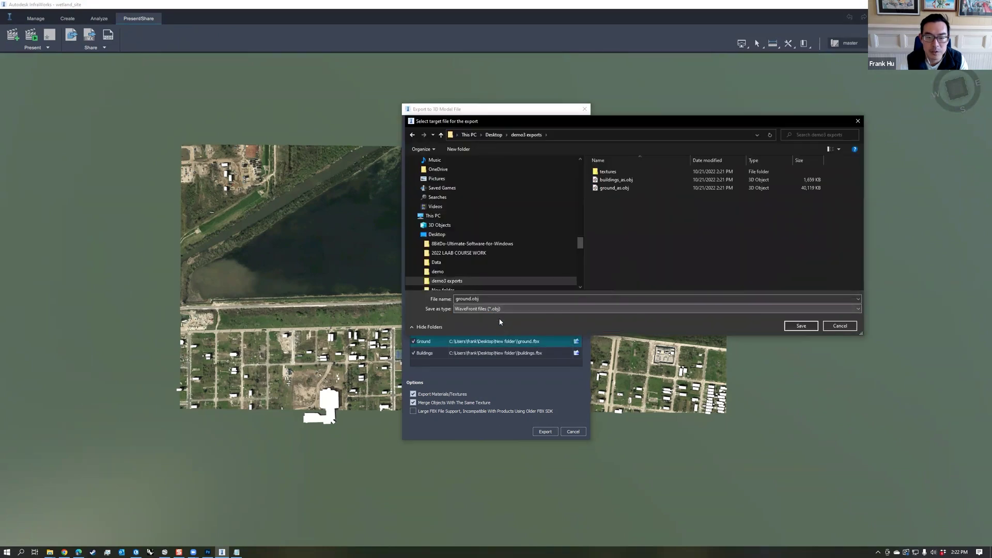
left_click(471, 299)
type("_ve")
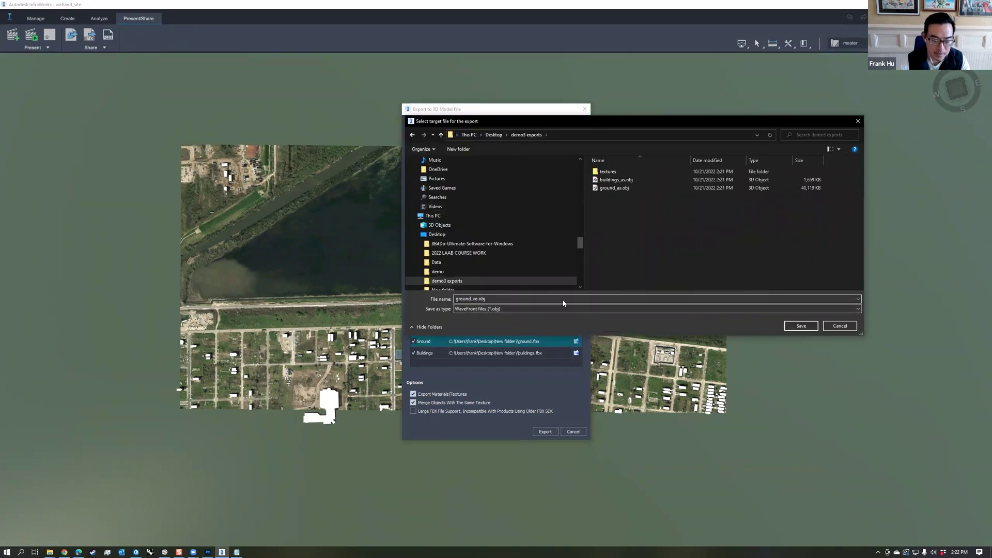
key("Return")
- Target the buildings to buildings_vs.obj, disable merging of objects with the same texture, and run the export
left_click(576, 353)
left_click(474, 299)
type("_vs")
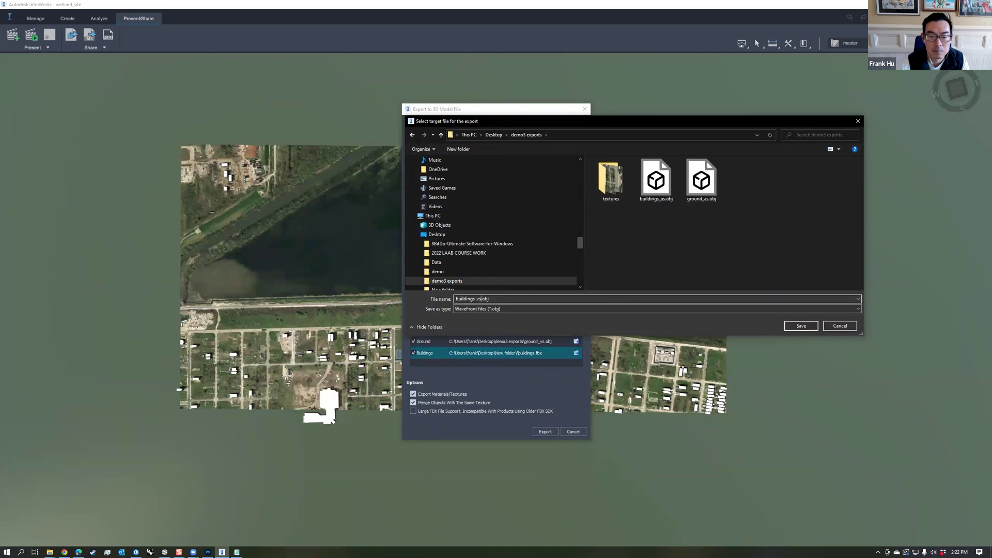
key("Return")
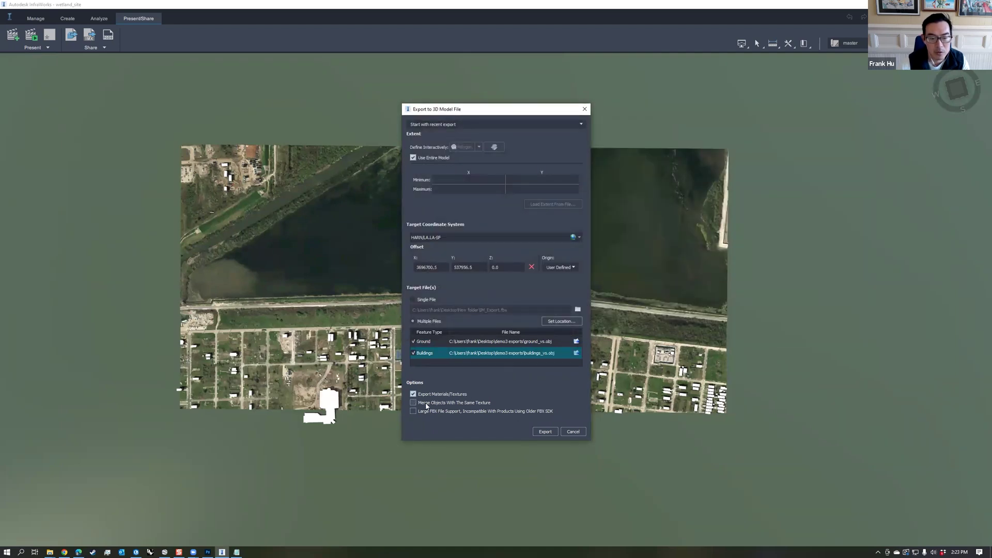
left_click(545, 432)
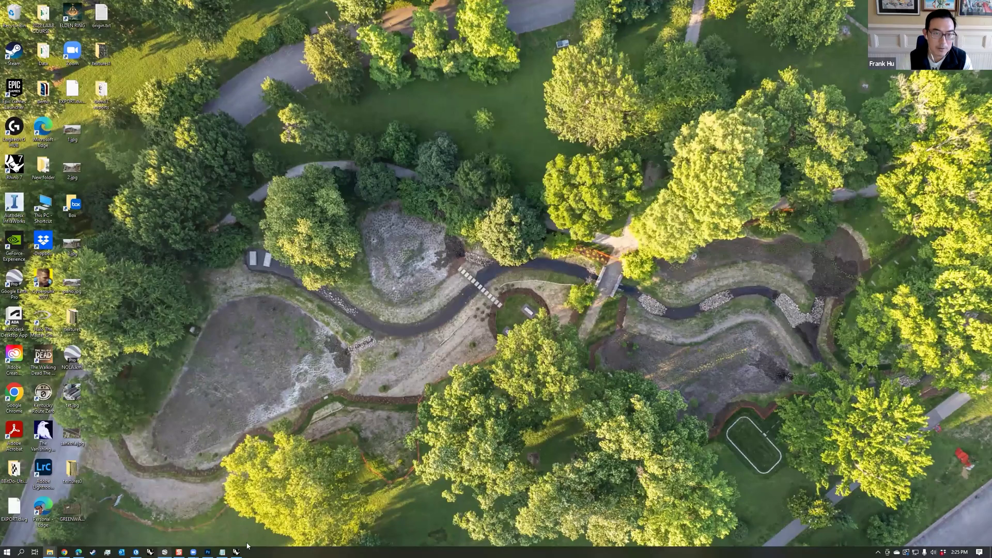
- Switch to Rhino 7 and set the document's model units to Feet
left_click(236, 551)
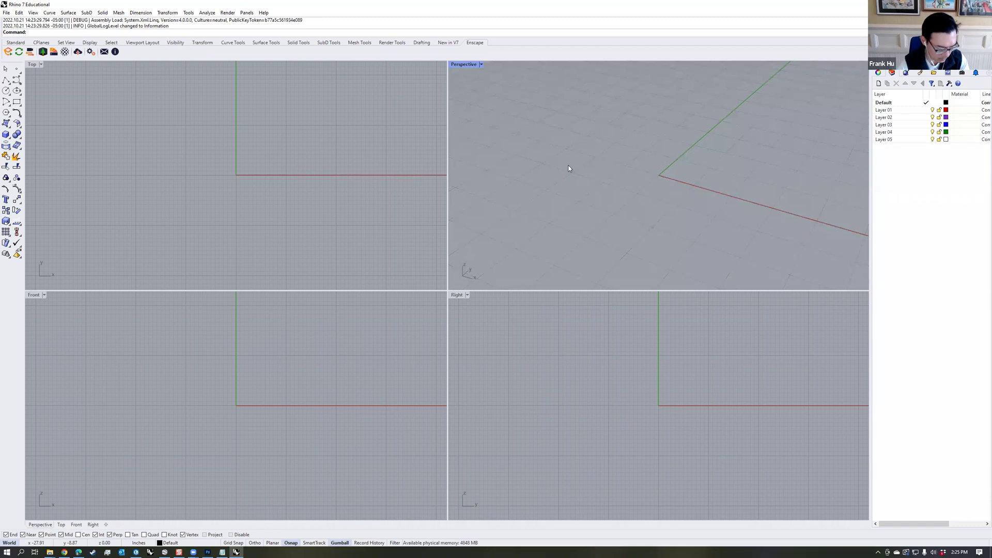
type("units")
key("Return")
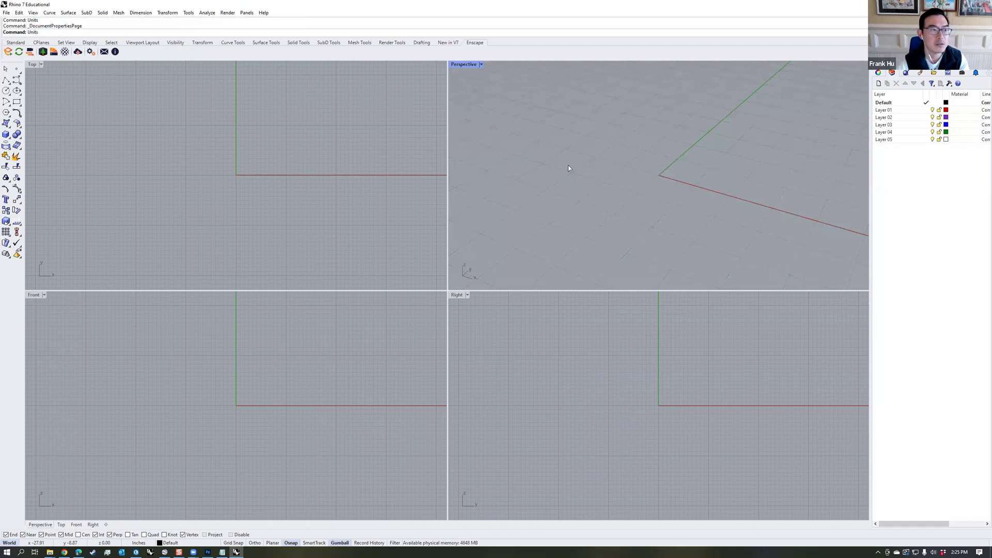
left_click(659, 179)
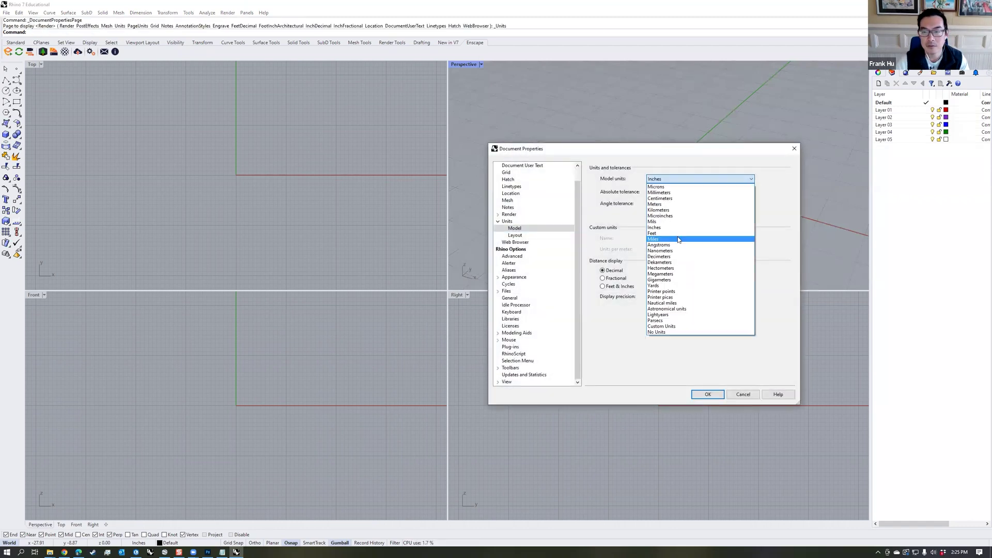
left_click(678, 233)
left_click(708, 394)
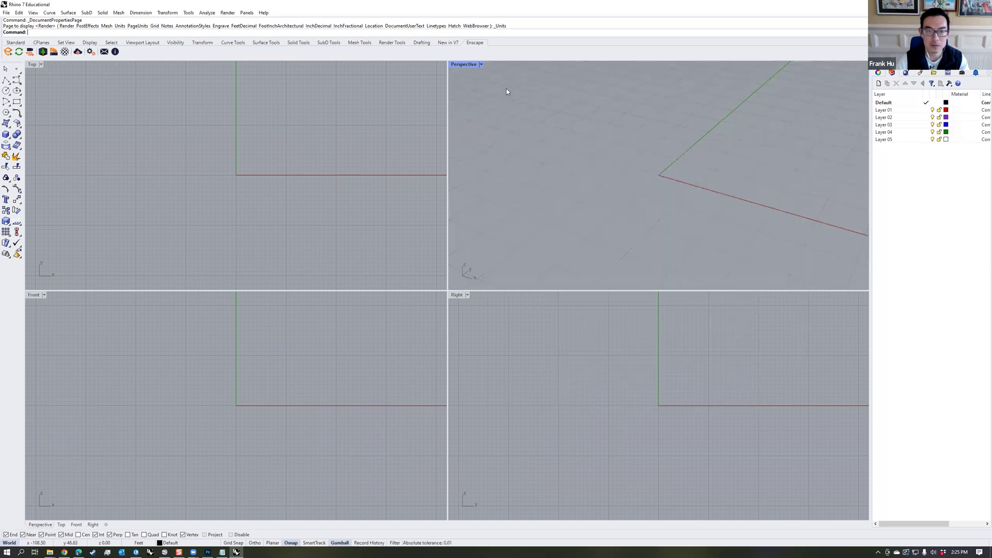
- Import ground_vs.obj with OBJ groups as object names and OBJ Y mapped to Rhino Z
type("import")
key("Return")
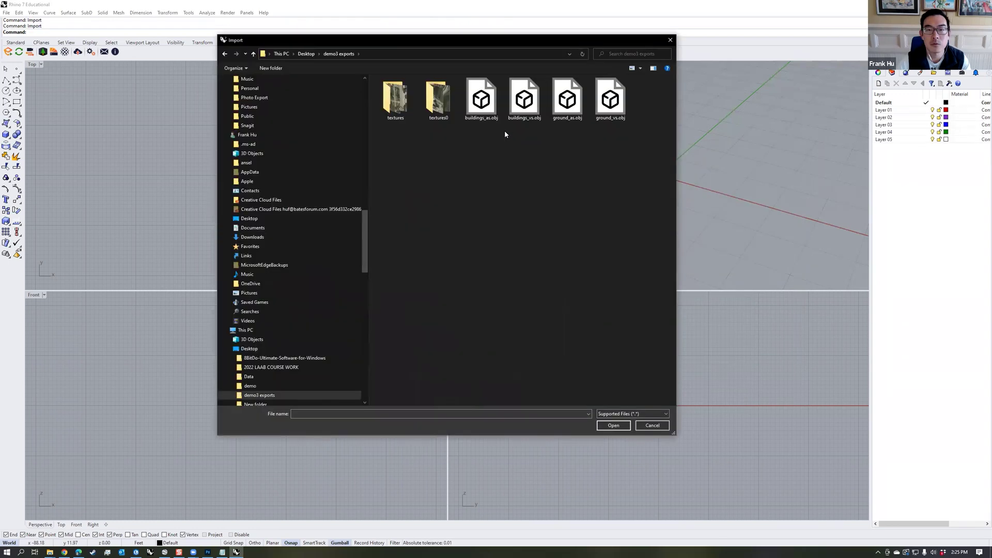
left_click(610, 106)
key("Return")
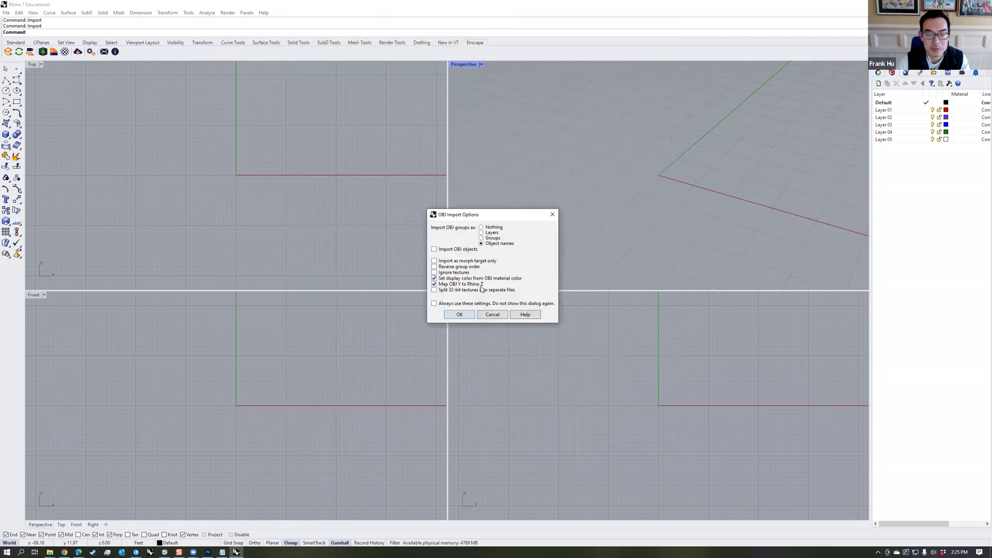
left_click(459, 315)
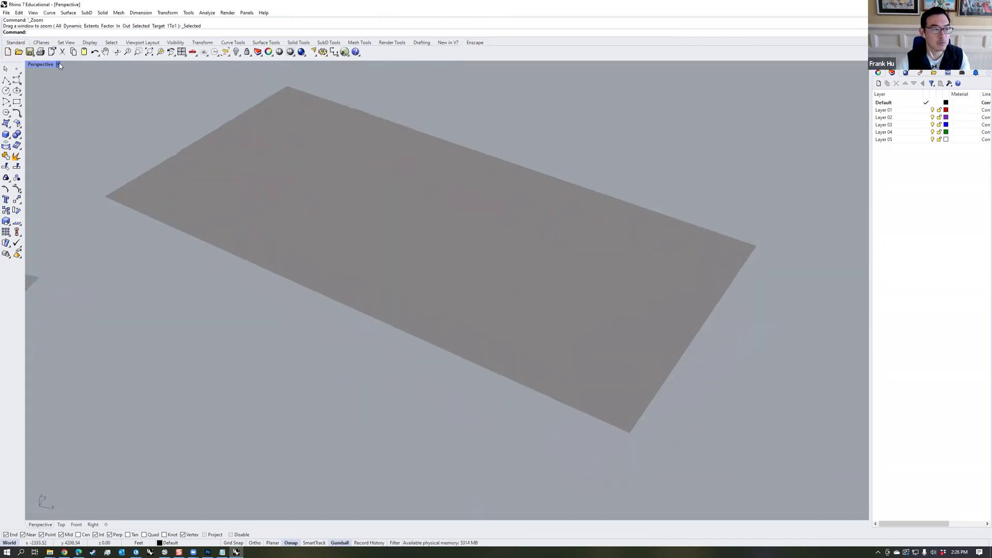
- Set the Perspective viewport's display mode to Copy of Shaded
left_click(57, 65)
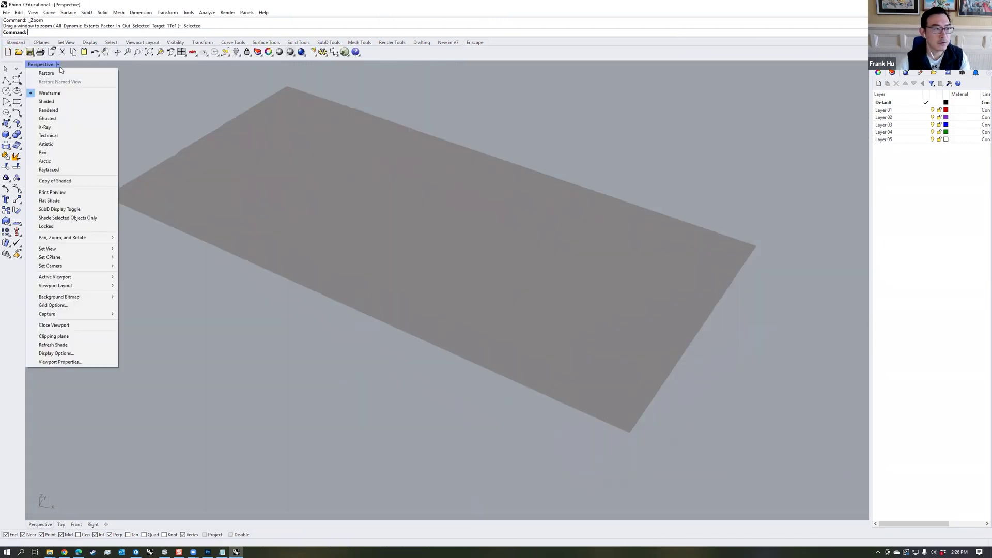
left_click(81, 181)
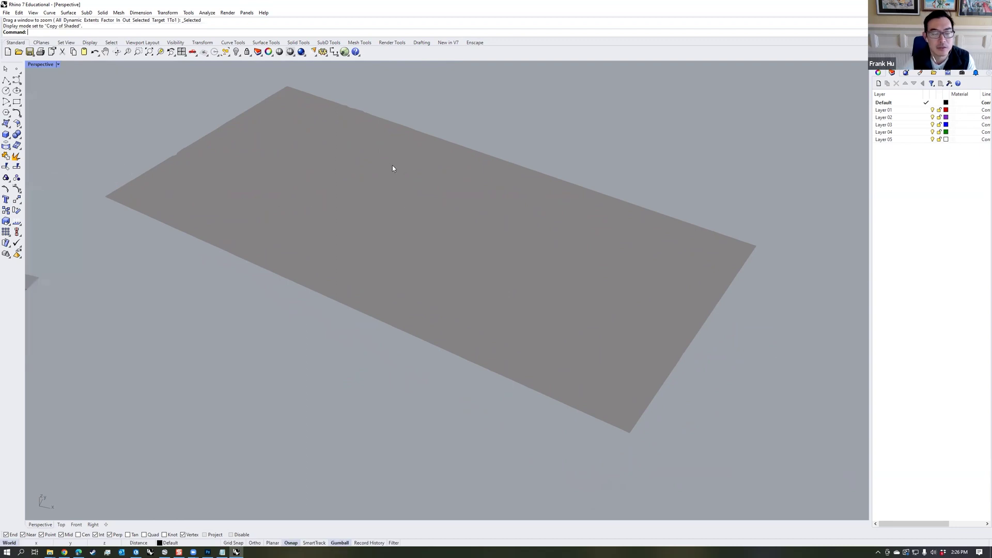
right_click_drag(488, 206, 466, 226)
scroll(467, 239, "up", 5)
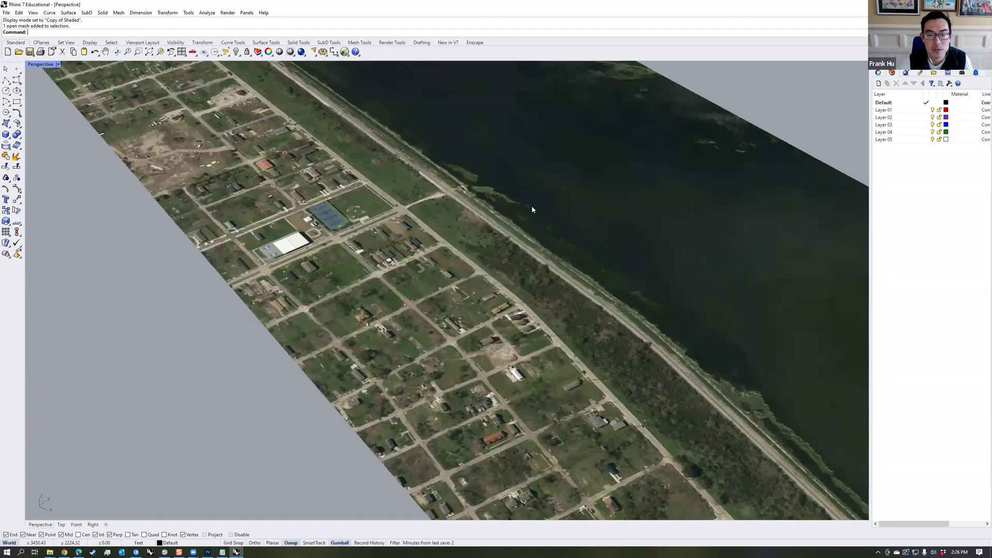
- Examine how the imported ground is divided into street and block meshes, picking individual pieces and viewing the whole site
left_click(532, 206)
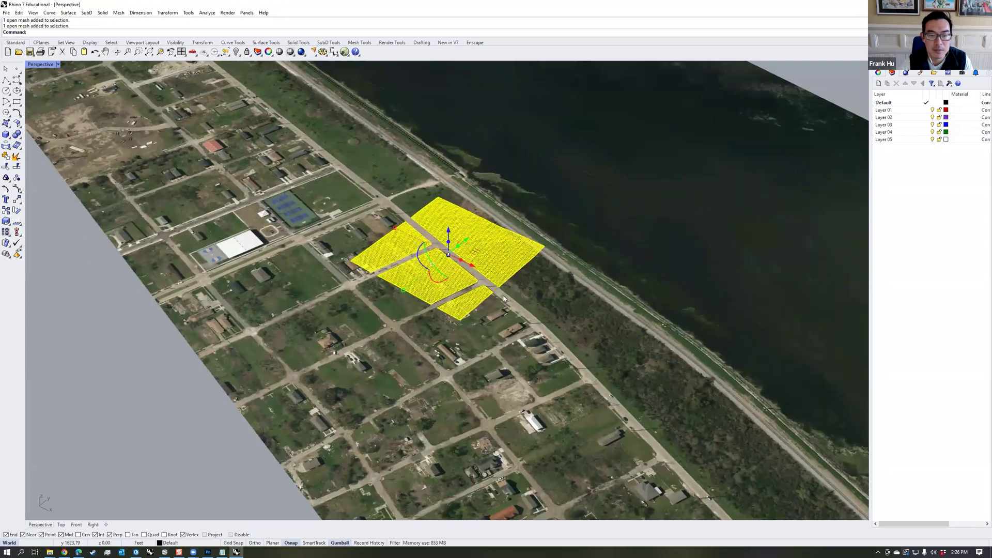
scroll(504, 299, "up", 4)
left_click(465, 273)
scroll(435, 266, "up", 2)
right_click_drag(436, 267, 480, 255)
type("zs")
key("Return")
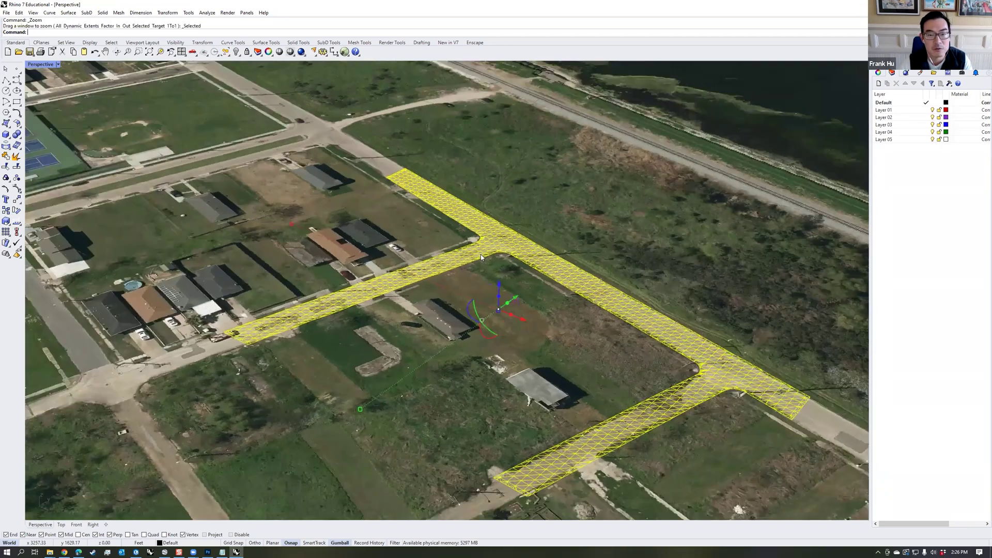
scroll(480, 254, "down", 10)
right_click_drag(532, 237, 545, 256)
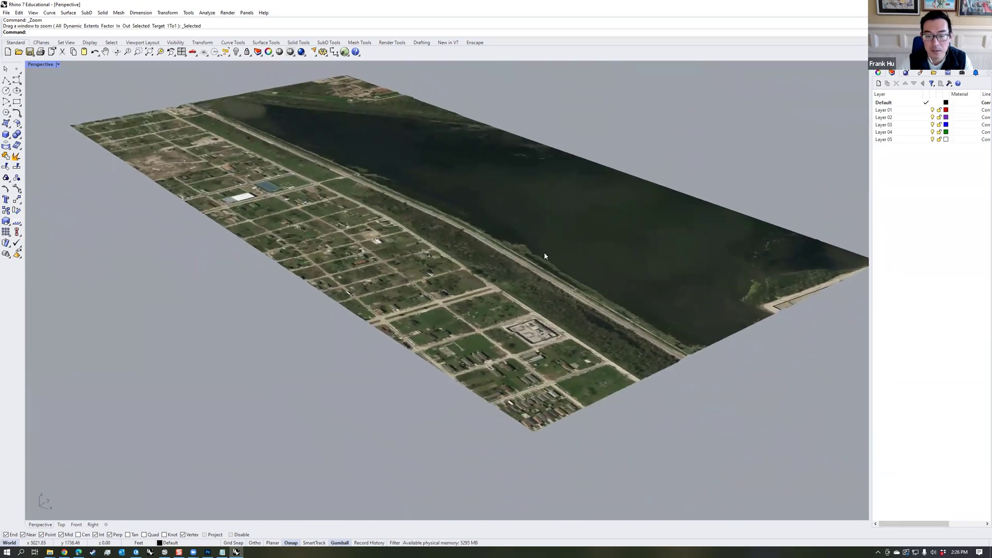
scroll(612, 362, "up", 5)
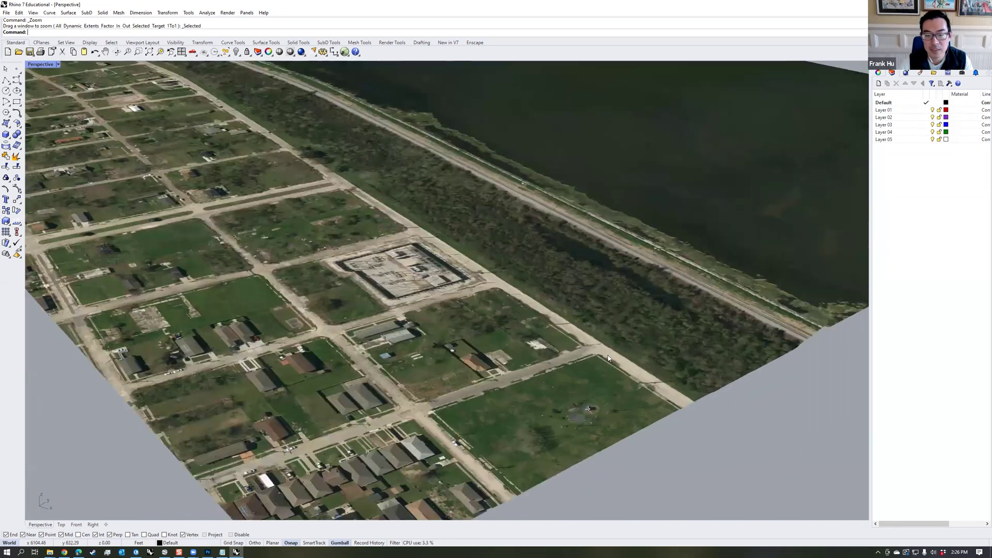
left_click(662, 306)
left_click(589, 348)
scroll(696, 345, "down", 8)
scroll(693, 335, "up", 2)
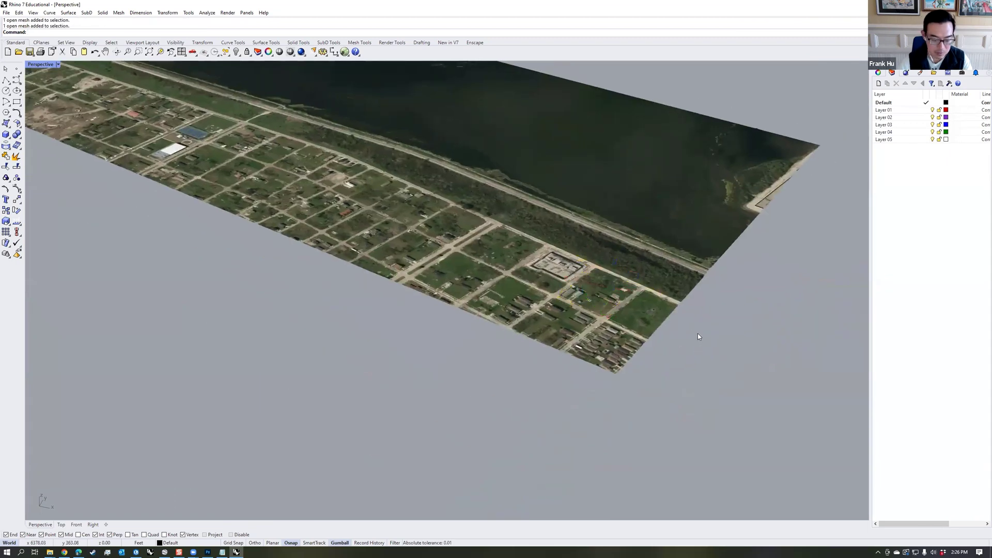
- Select all the street meshes across the neighborhood with the Select command and group them
type("select")
key("Return")
scroll(577, 331, "up", 3)
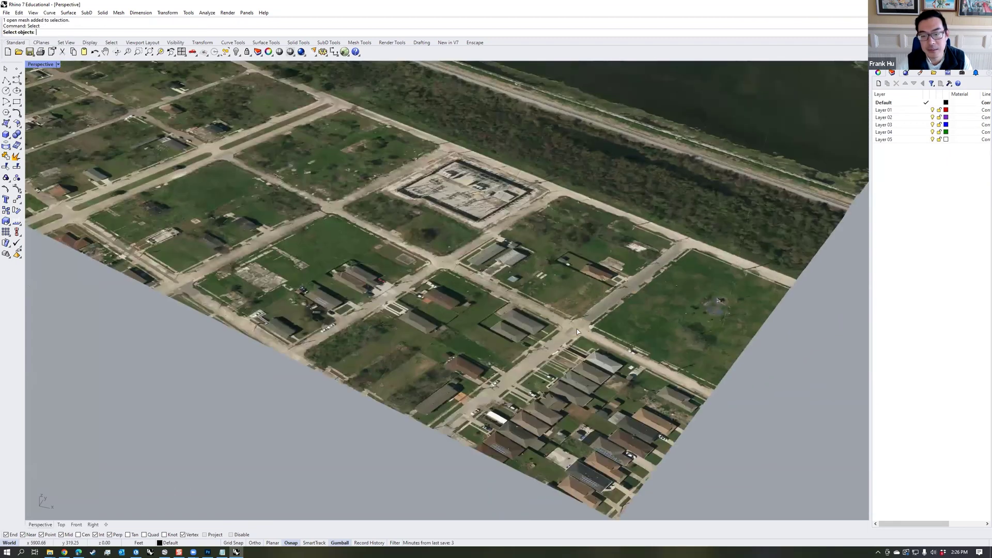
left_click(577, 330)
left_click(504, 228)
left_click(427, 252)
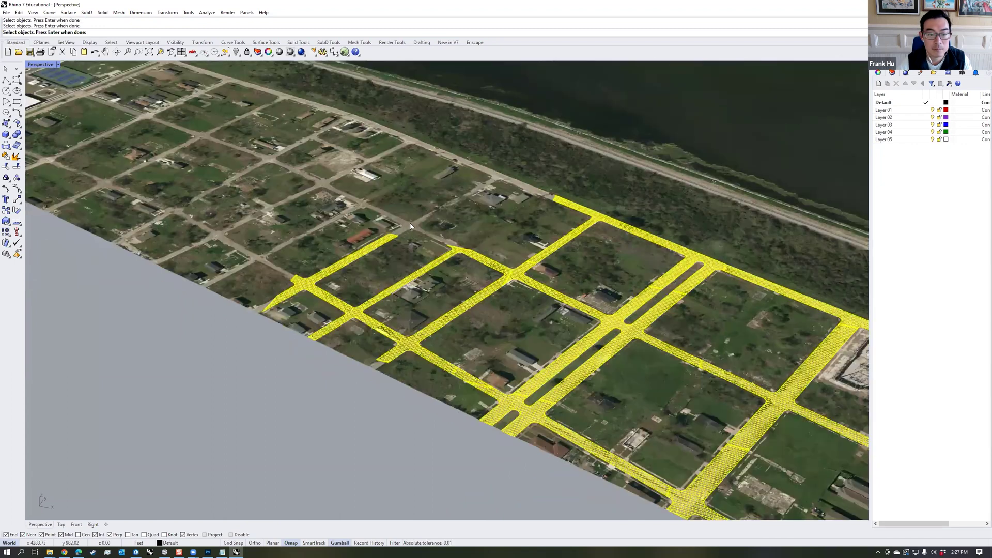
left_click(409, 226)
left_click(349, 265)
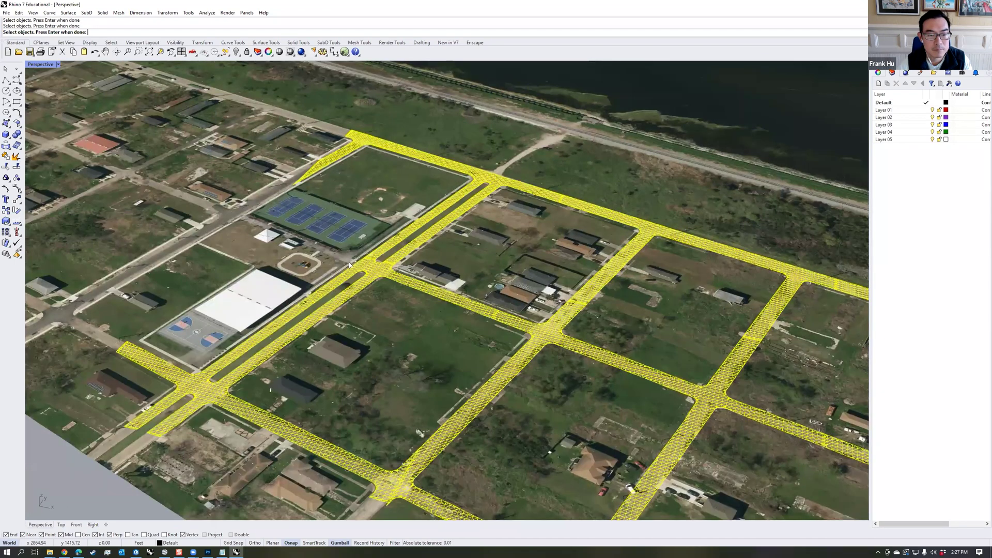
key("Return")
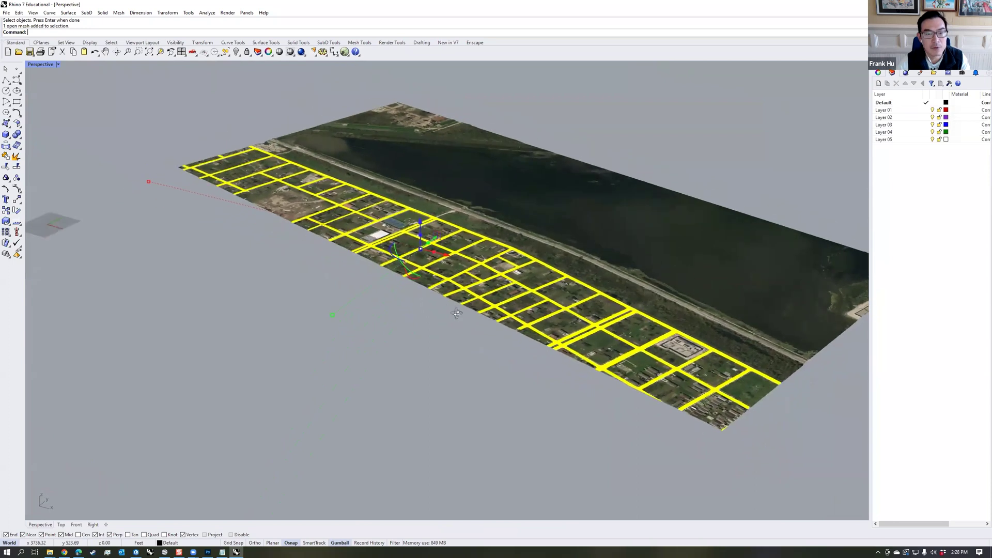
right_click_drag(532, 304, 473, 324, "shift")
key("ctrl+g")
left_click(406, 219)
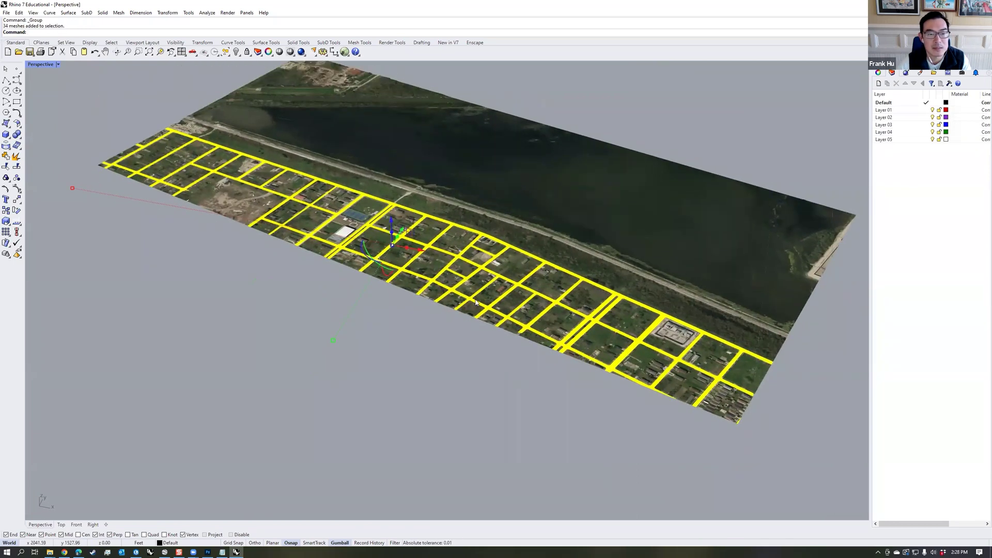
- Move the selected road meshes to Layer 01
right_click_drag(476, 303, 434, 291, "shift")
right_click(909, 110)
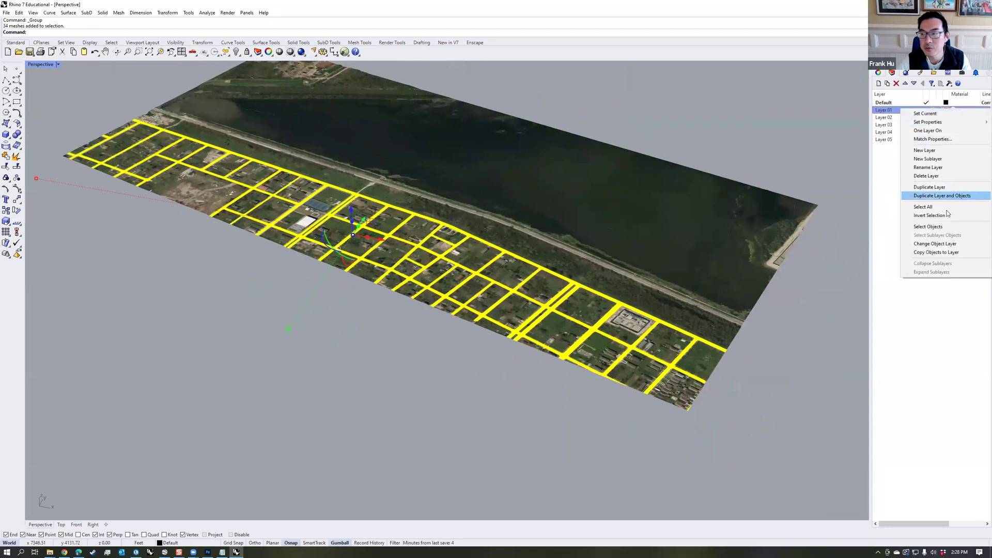
left_click(945, 244)
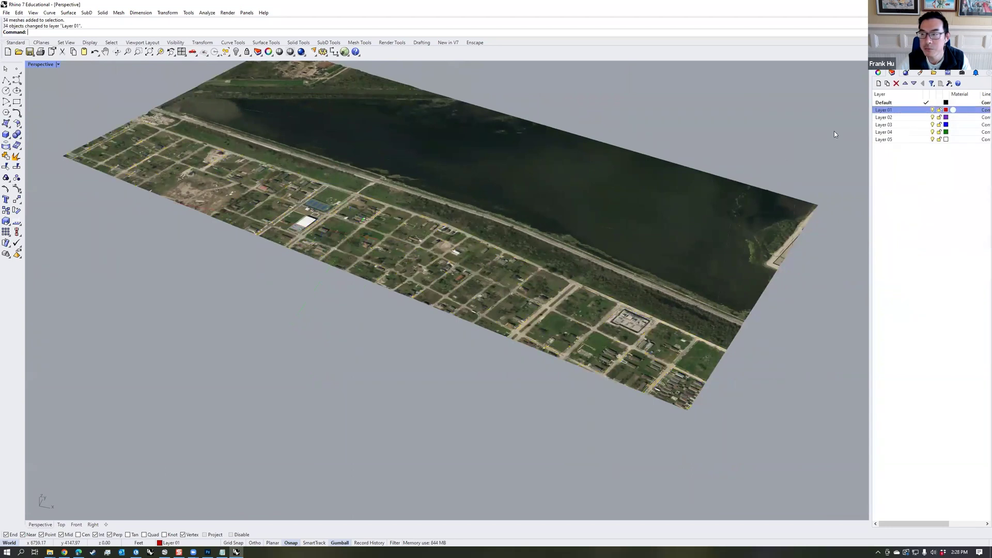
- Select and group all the remaining terrain meshes and move them to Layer 02
mouse_move(573, 253)
right_mouse_down()
mouse_move(455, 253)
mouse_move(585, 259)
right_mouse_up()
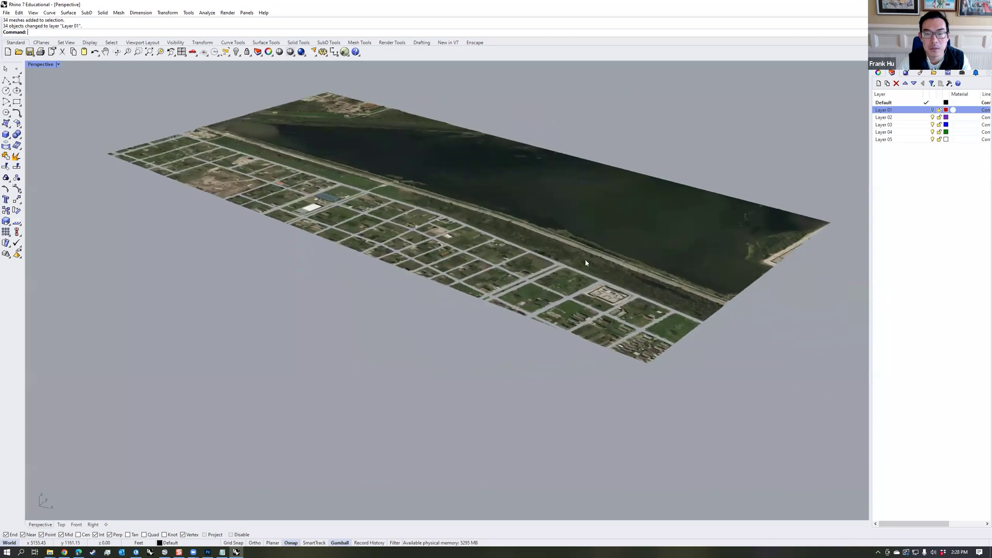
scroll(585, 259, "down", 4)
key("ctrl+a")
right_click_drag(370, 124, 377, 143)
key("ctrl+g")
right_click(901, 117)
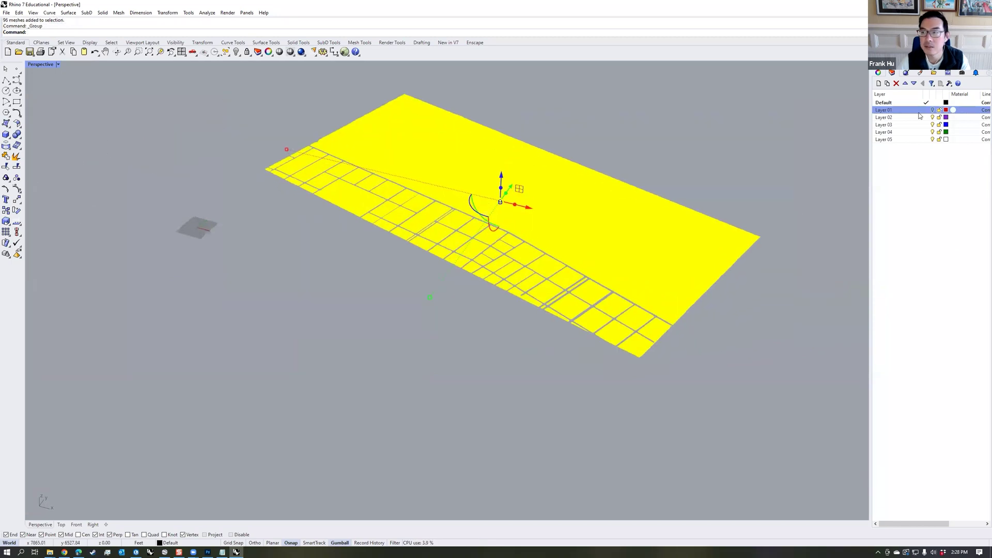
left_click(947, 251)
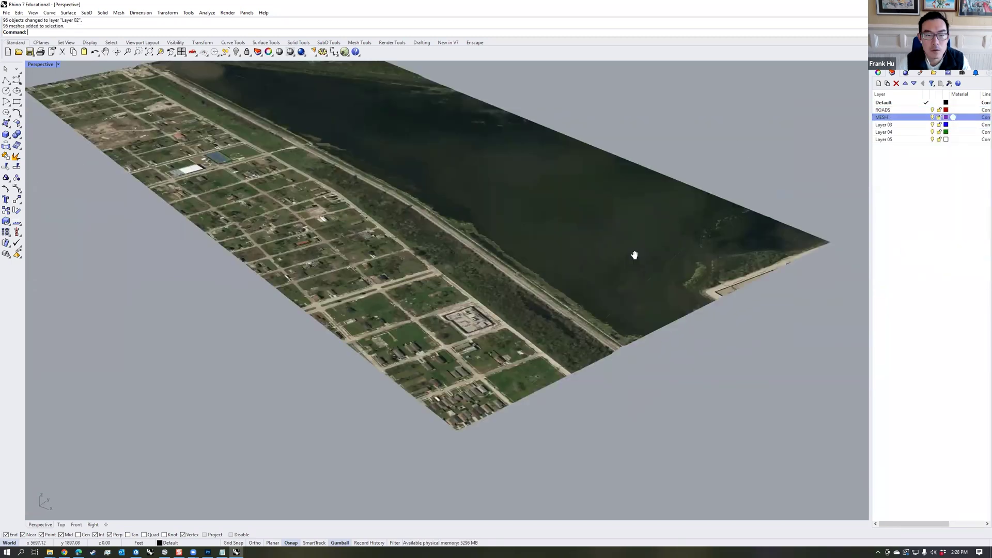
- Hide the ROADS layer and select all the terrain meshes on the MESH layer
scroll(662, 232, "down", 3)
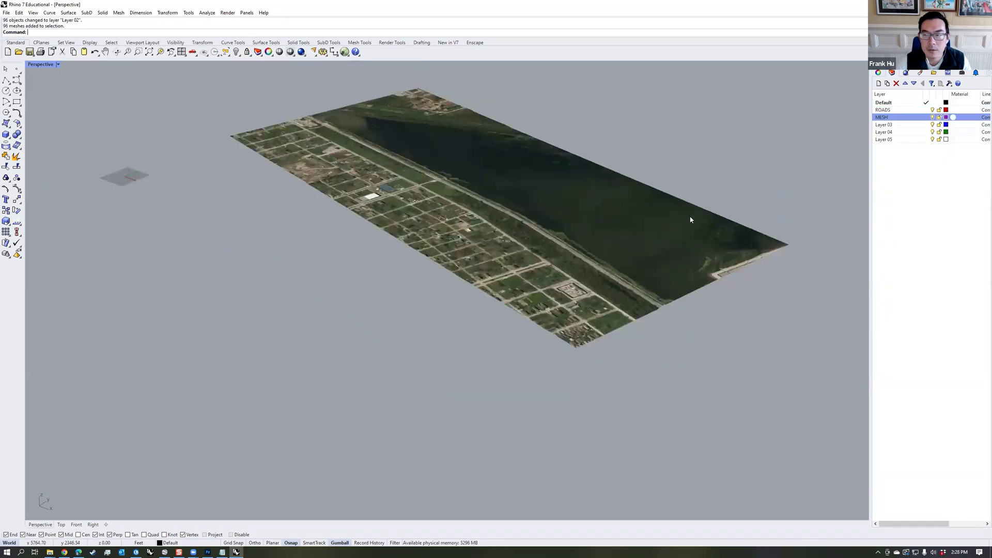
left_click(934, 113)
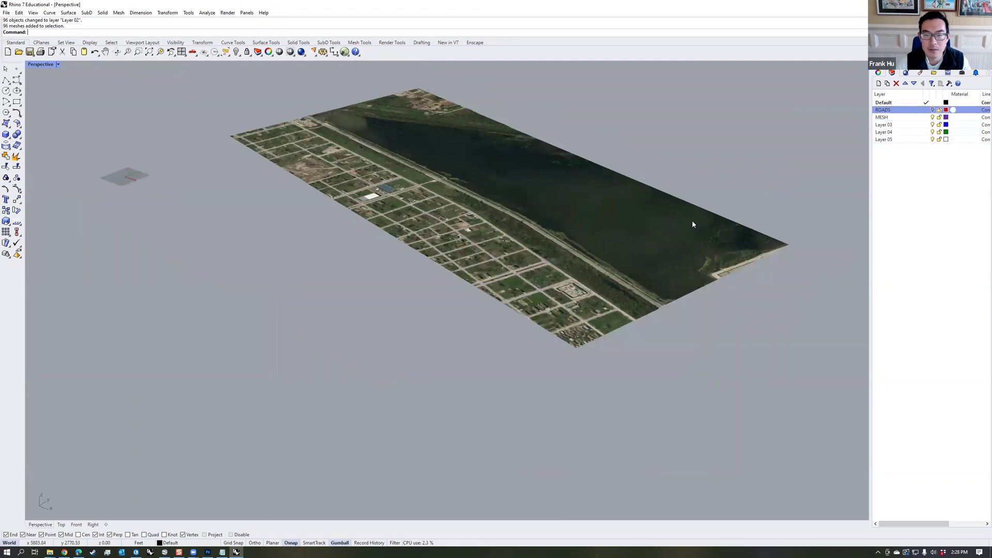
key("ctrl+a")
right_click_drag(649, 241, 500, 240)
- Examine the density of the selected terrain meshes across the street blocks and the water
scroll(500, 241, "up", 8)
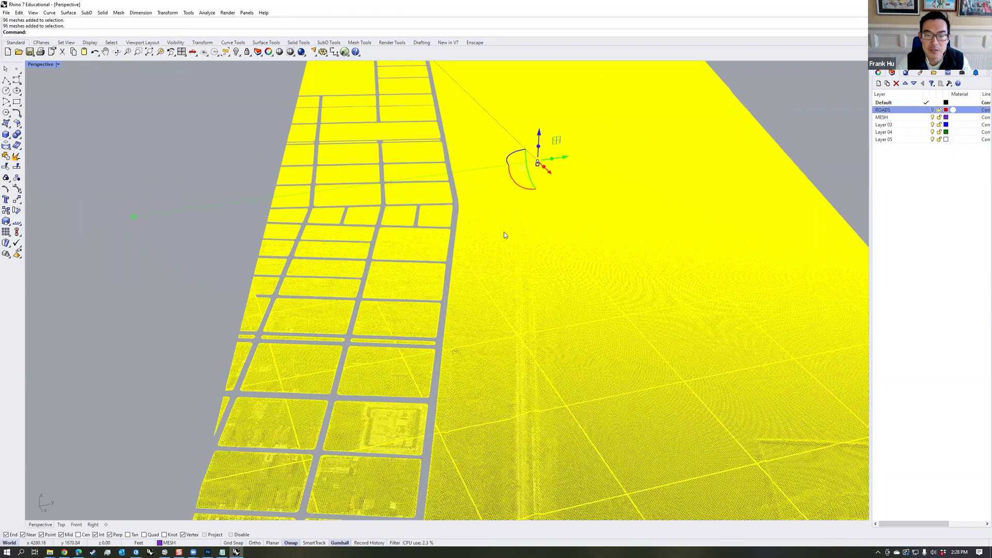
scroll(471, 253, "up", 6)
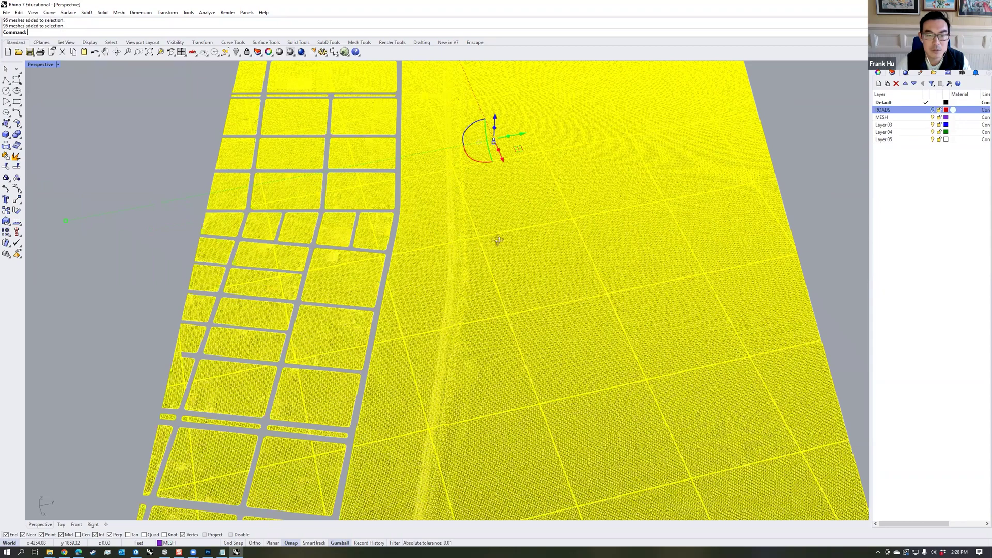
scroll(470, 247, "down", 15)
scroll(501, 237, "up", 2)
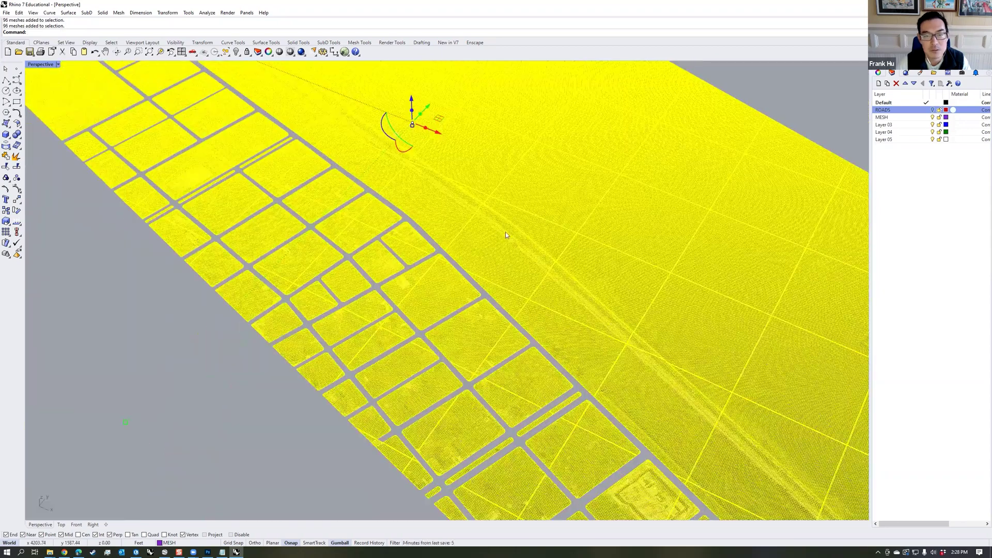
scroll(687, 223, "up", 12)
scroll(520, 257, "down", 15)
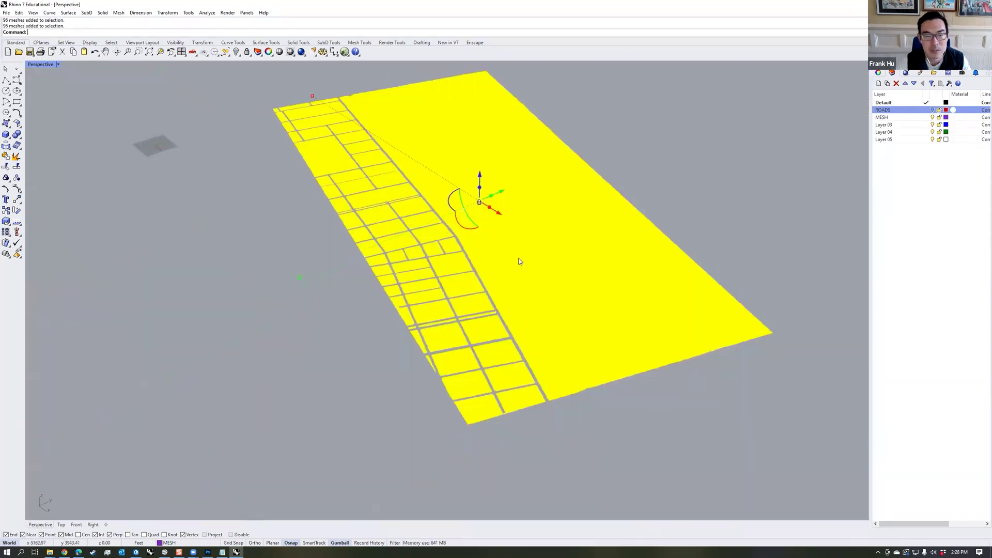
scroll(518, 261, "up", 10)
scroll(572, 284, "down", 10)
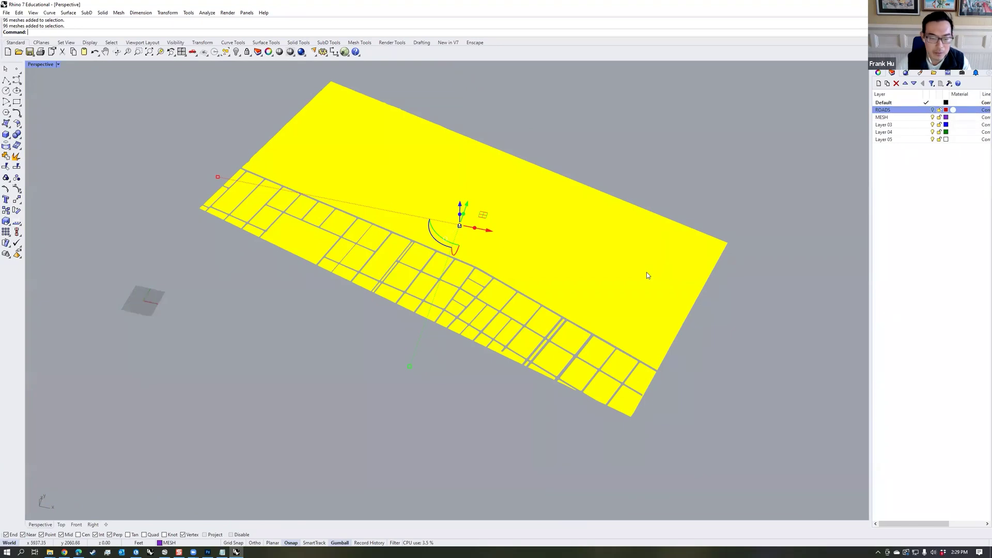
- Run ReduceMesh on the selected terrain meshes with a reduction value of 50
type("ReduceMesh")
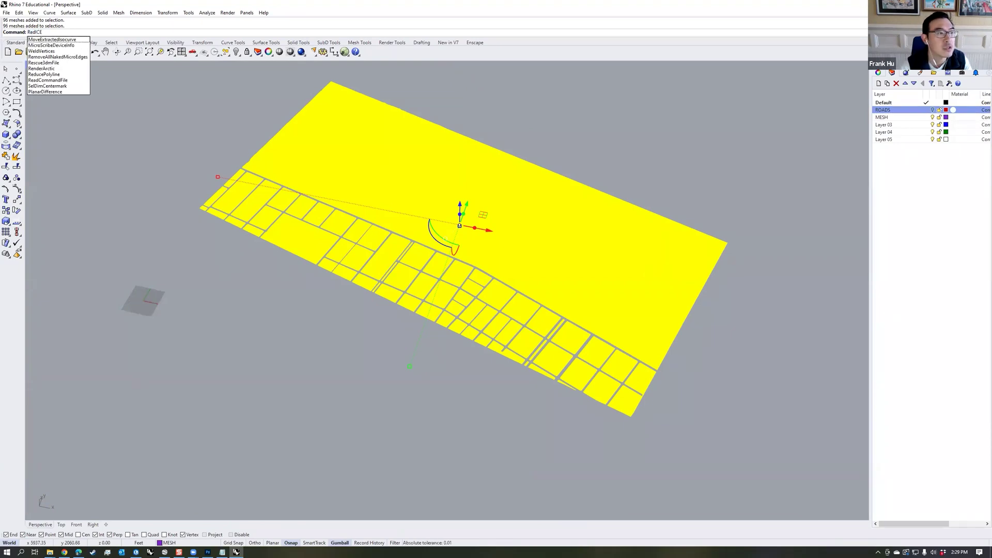
key("Return")
left_click(446, 255)
type("50")
key("Return")
right_click_drag(480, 227, 381, 246)
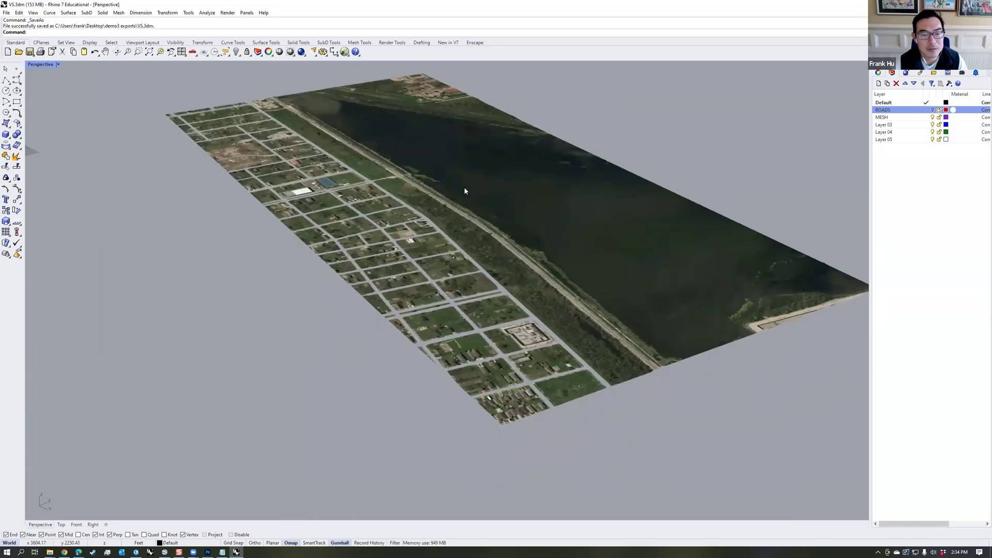
- Clear the selection and show the whole site in the Top view
key("ctrl+a")
key("Escape")
key("ctrl+F1")
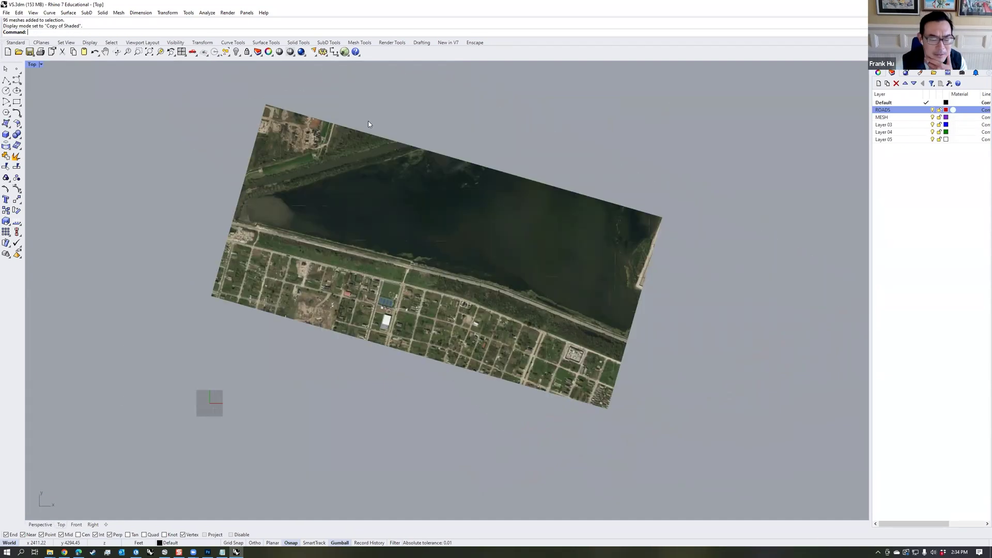
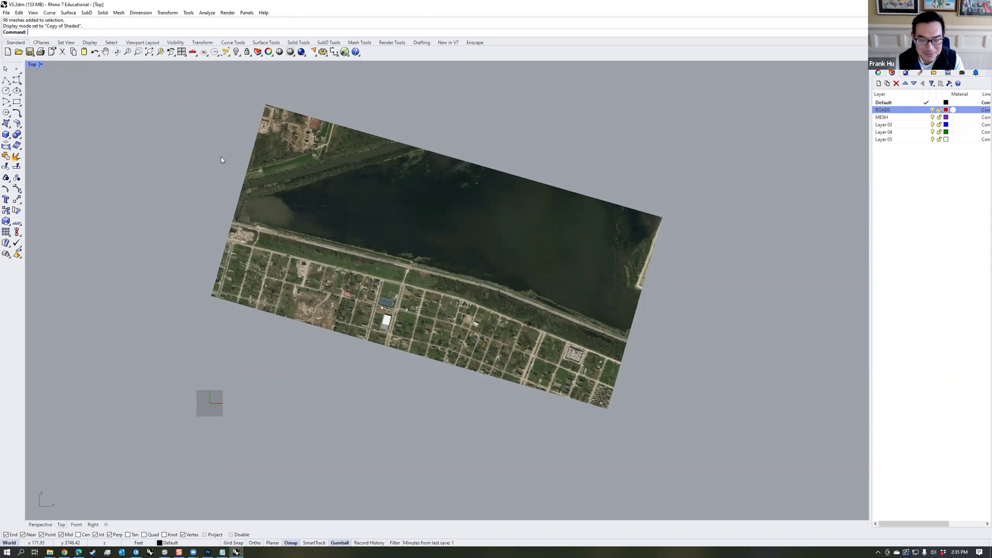
right_click_drag(285, 290, 340, 292)
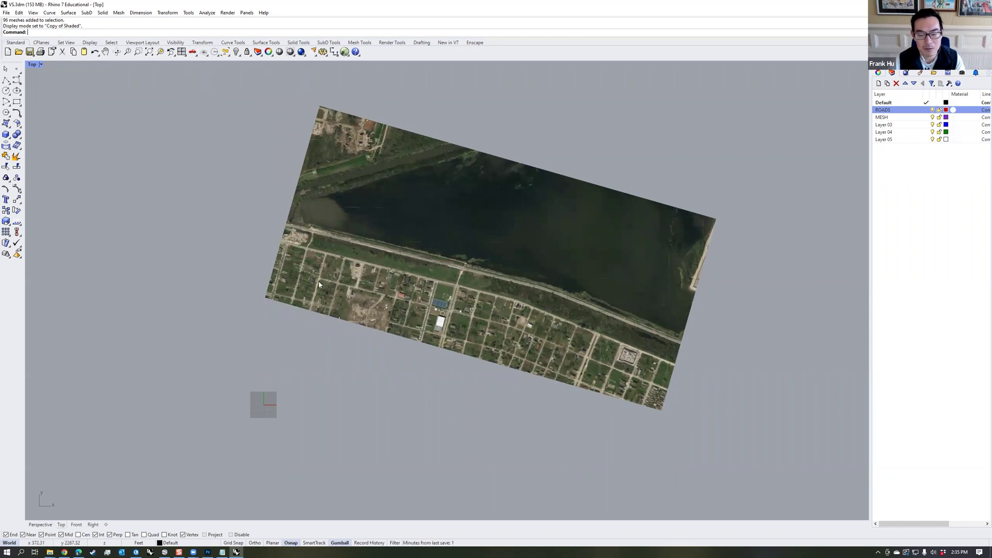
right_click_drag(498, 203, 506, 208)
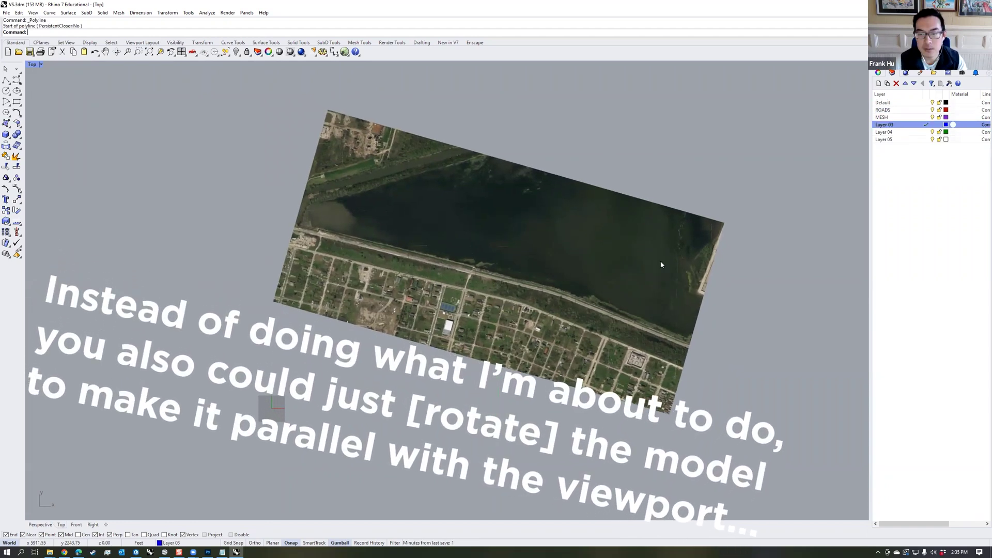
- Duplicate the border curves of the grouped terrain meshes with DupBorder
left_click(660, 265)
type("Dup")
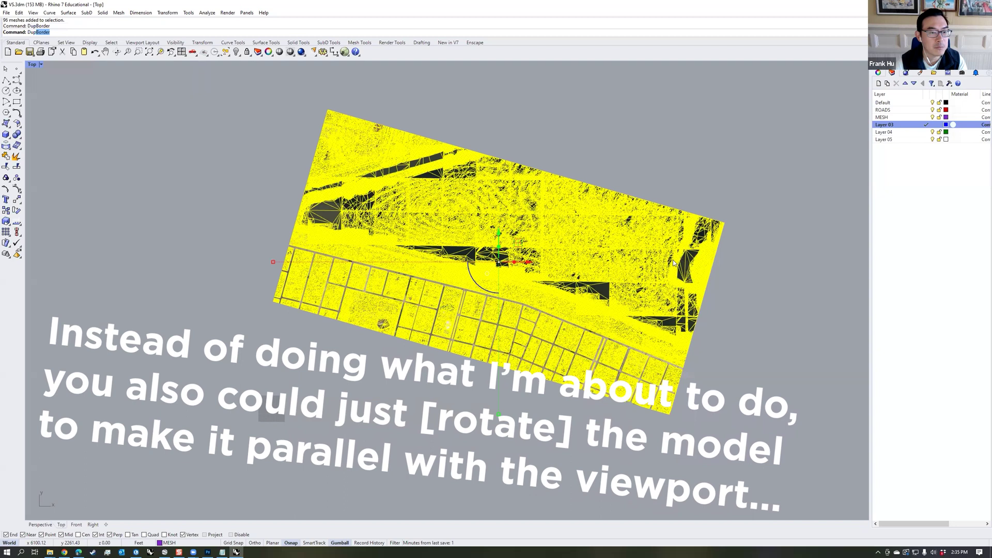
key("Return")
- Move the flattened border curves from the outline's lower-left corner to the origin at 0
right_click_drag(522, 249, 509, 206)
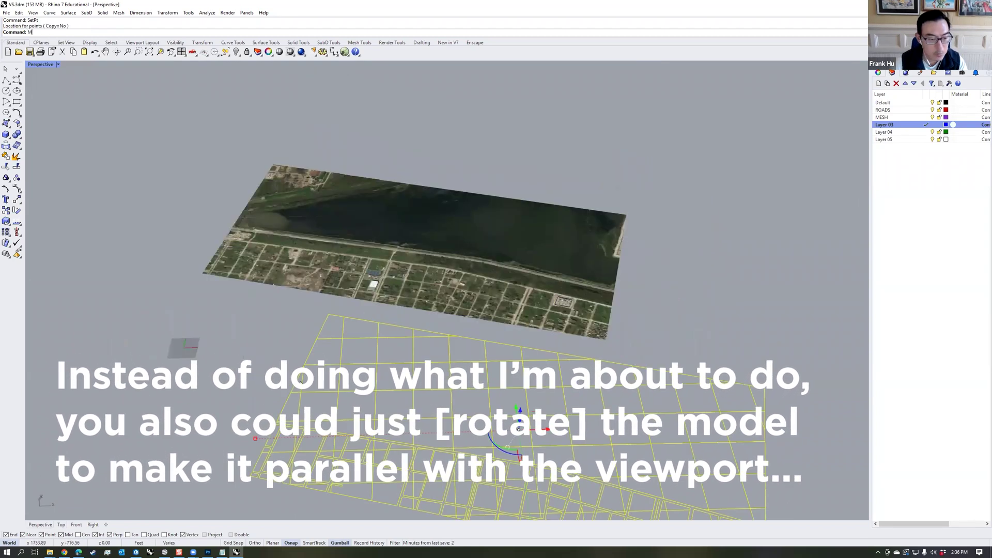
type("m")
key("Return")
right_click_drag(283, 243, 279, 360)
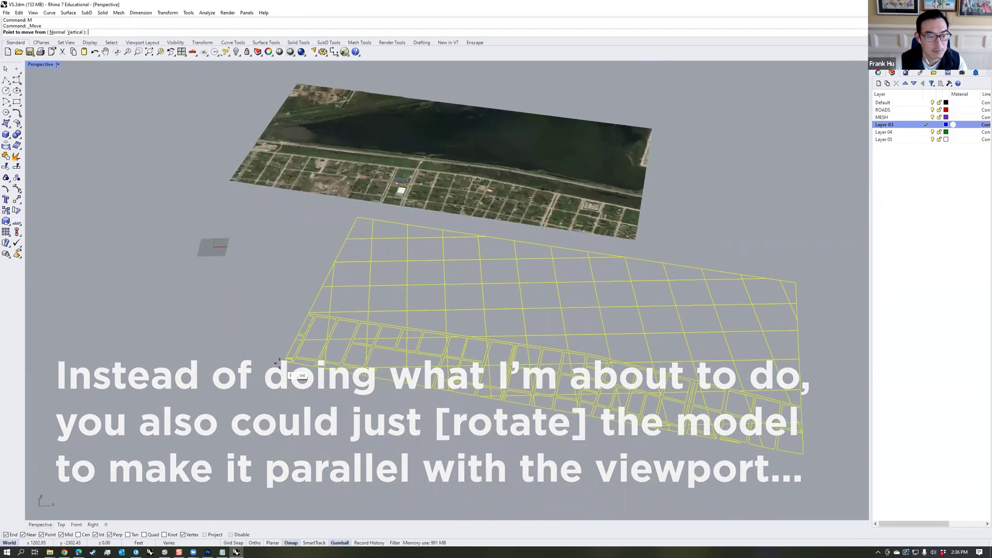
left_click(279, 360)
type("0")
key("Return")
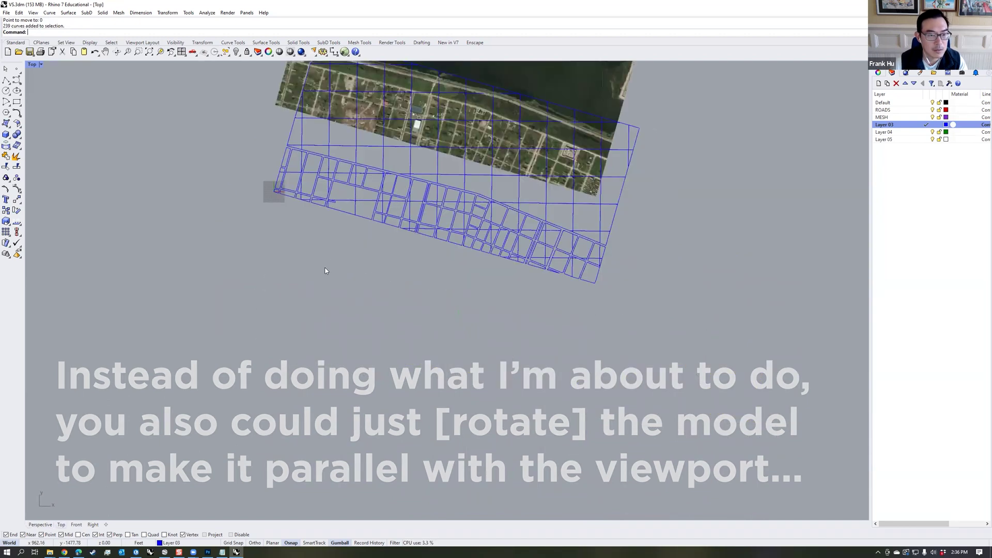
- Rotate the CPlane about the Z axis to align with the site outline's lower edge, and delete the border curves
right_click_drag(324, 266, 327, 327)
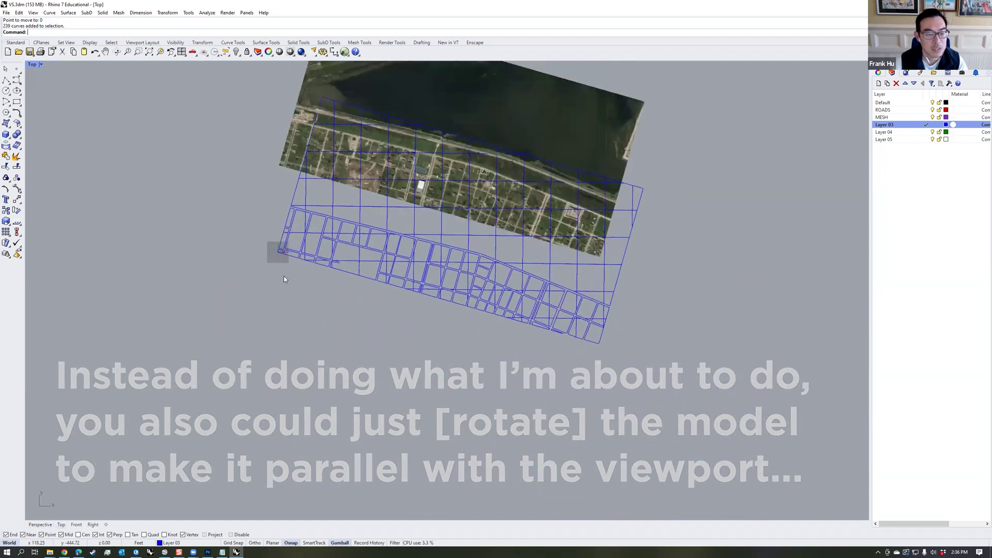
type("CP")
key("Return")
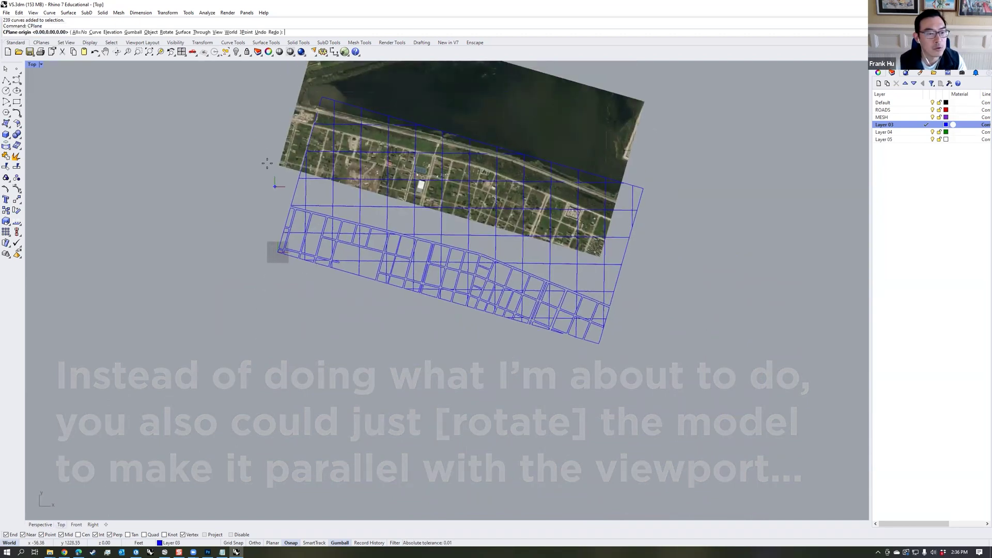
left_click(166, 32)
left_click(101, 32)
scroll(309, 243, "up", 5)
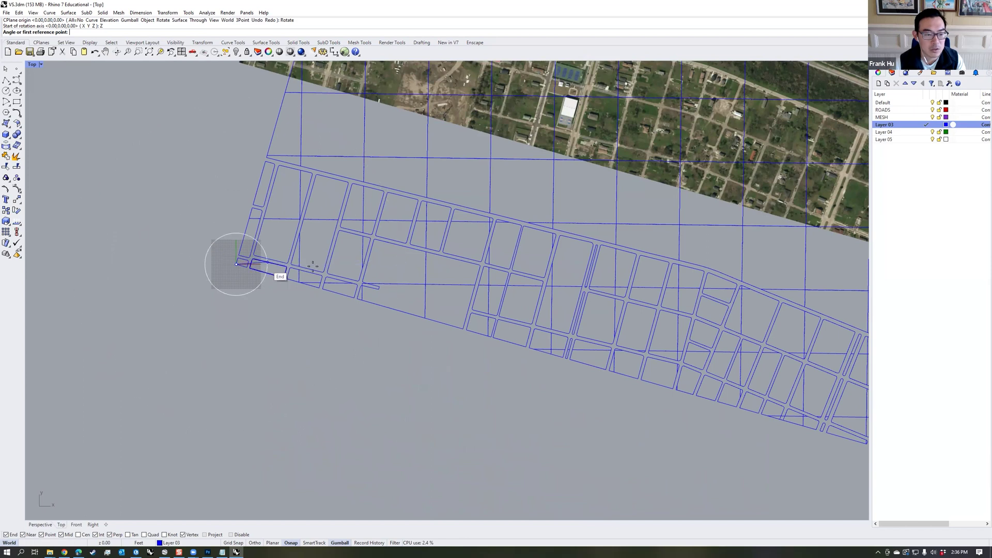
key("F8")
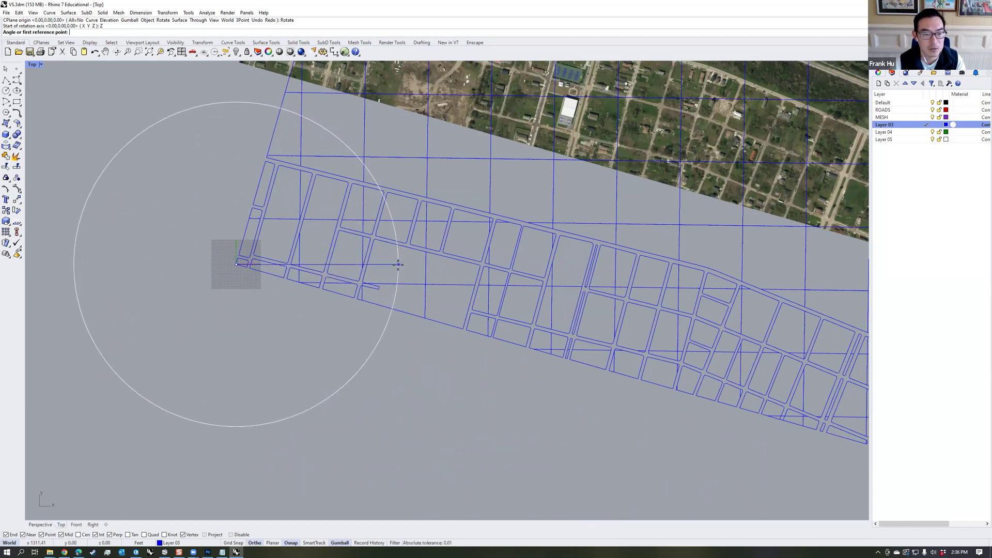
left_click(401, 264)
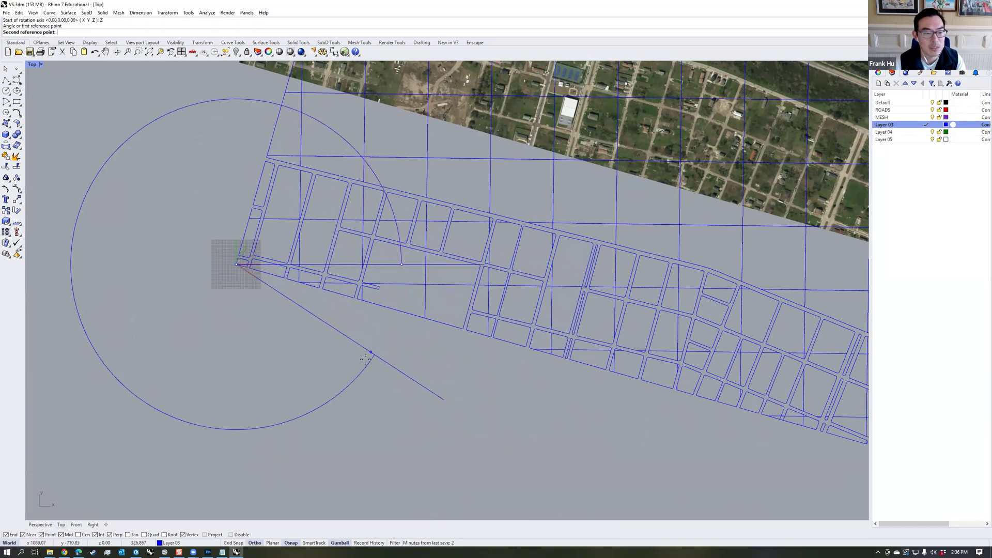
left_click(453, 336)
key("Delete")
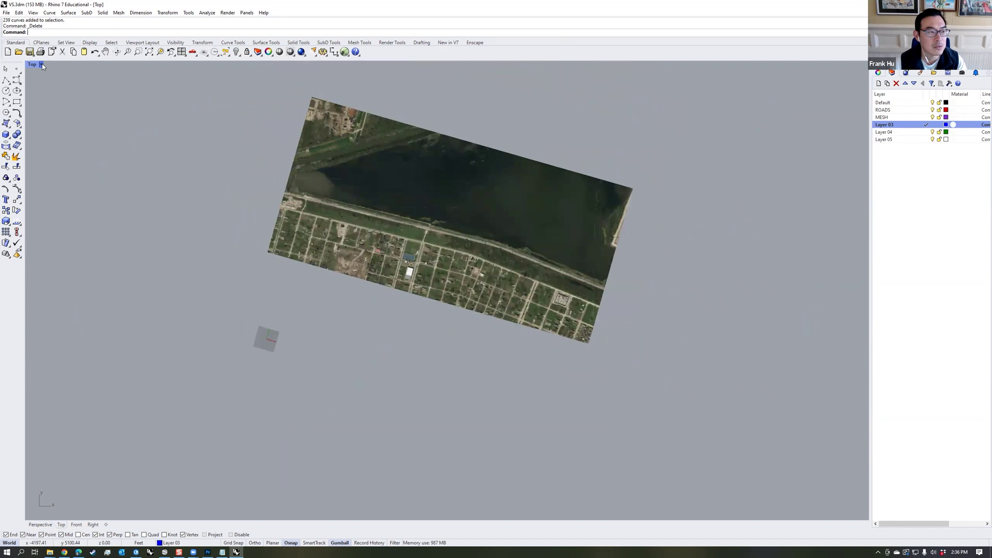
- Set the viewport camera to CPlane Top so the site lies square to the view
left_click(42, 64)
mouse_move(109, 266)
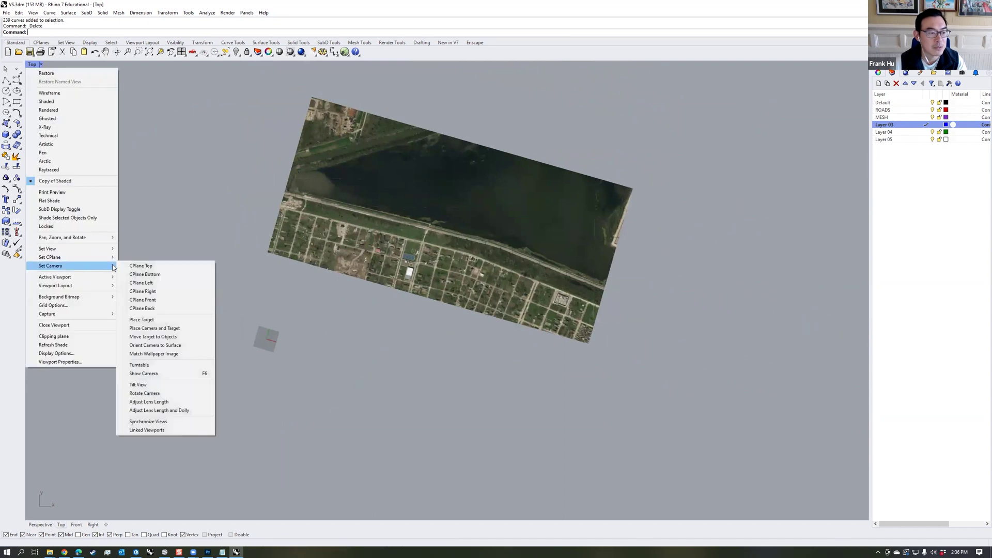
left_click(145, 267)
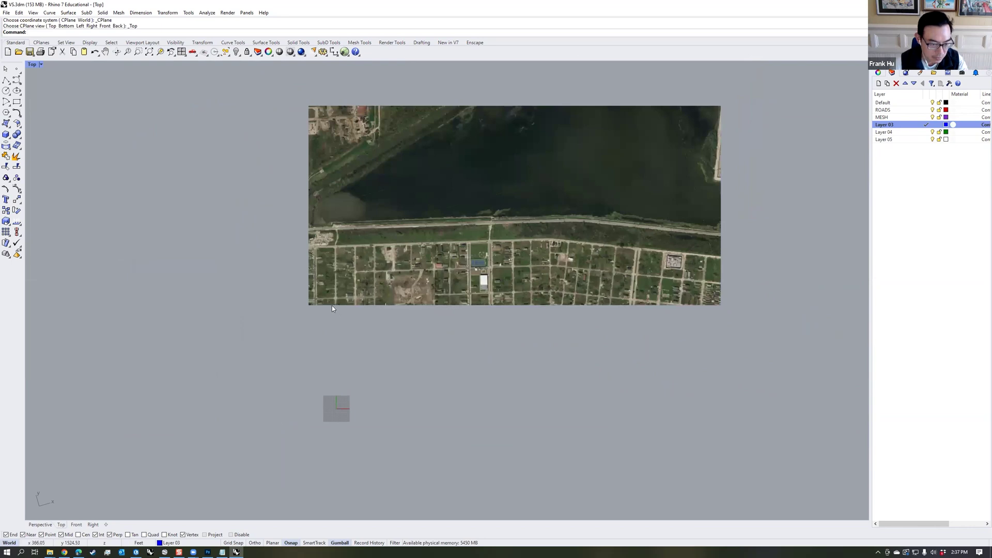
scroll(412, 302, "up", 5)
right_click_drag(369, 288, 370, 328)
scroll(336, 287, "down", 3)
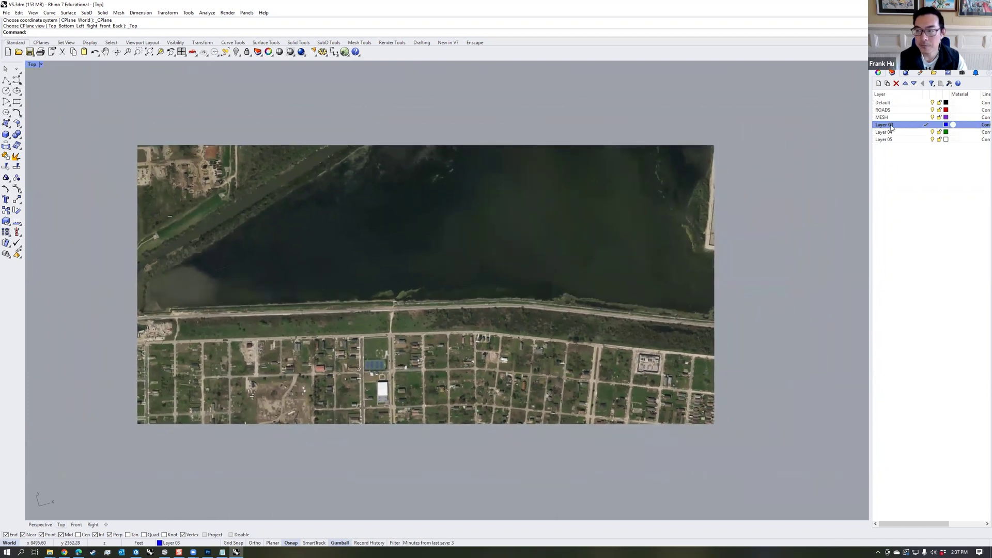
- Rename Layer 03 as DRAPE SURFACE
double_click(889, 126)
type("DRAPE SUR")
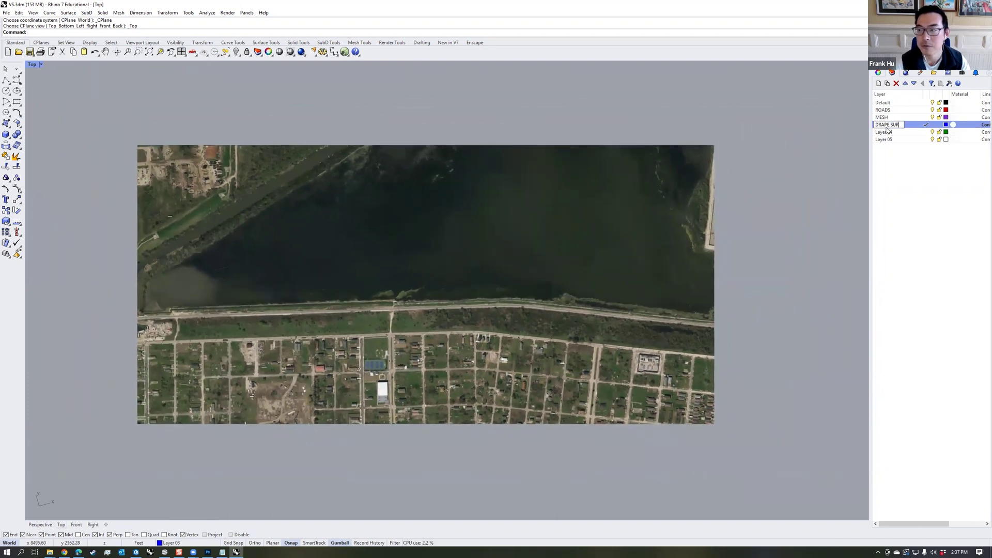
type("FACE")
key("Return")
- Try a Drape surface over the terrain meshes with automatic spacing, covering nearly the whole site rectangle
scroll(780, 129, "up", 2)
right_click_drag(636, 175, 651, 200)
type("drape")
key("Return")
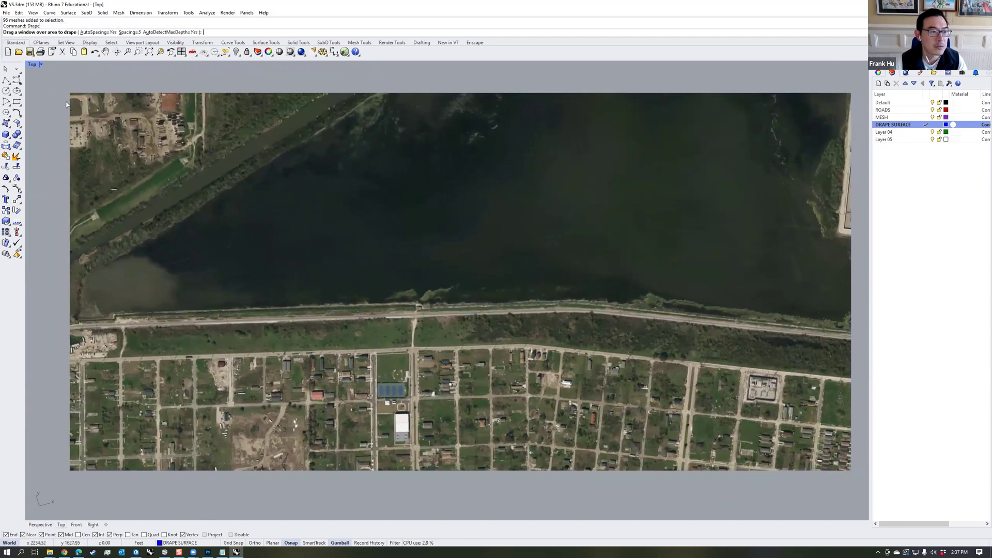
left_click_drag(73, 98, 847, 469)
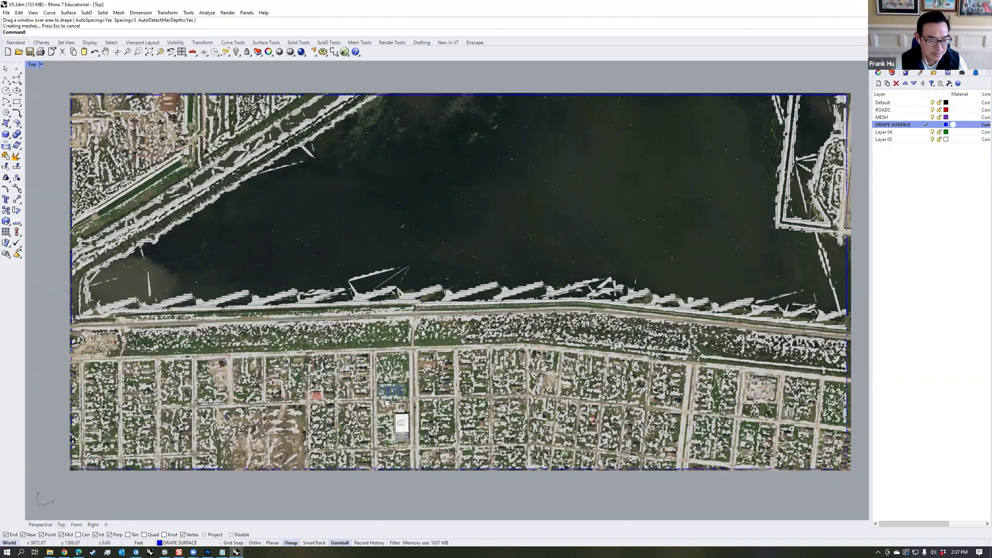
- Hide the ROADS and MESH layers and inspect the draped surface in the Perspective view
left_click(41, 524)
left_click_drag(932, 110, 932, 117)
right_click_drag(749, 158, 573, 178)
scroll(448, 178, "up", 4)
right_click_drag(480, 175, 498, 206)
scroll(501, 236, "down", 5)
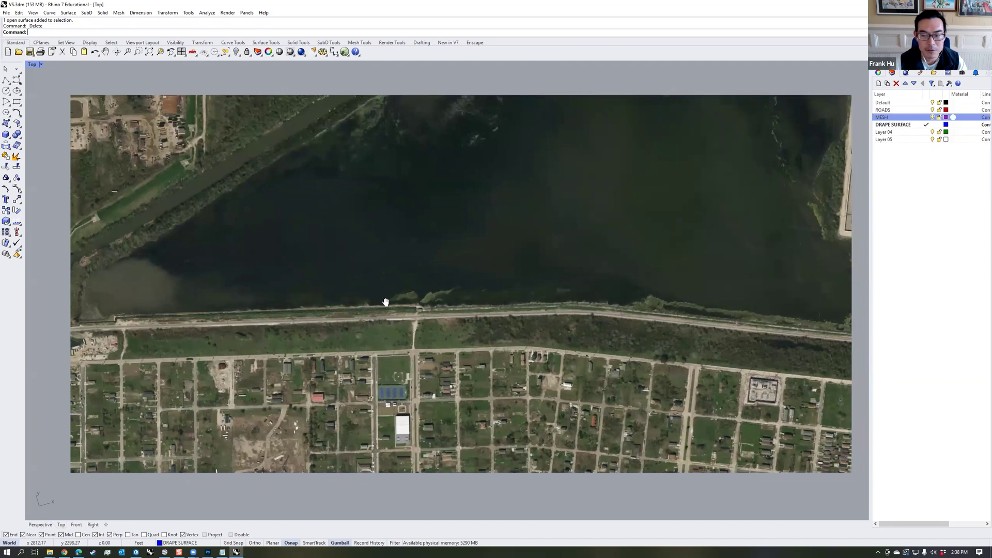
- Drape a surface over the terrain meshes with a point spacing of 2, covering nearly the whole site rectangle
right_click_drag(383, 302, 384, 310)
type("Drape")
key("Return")
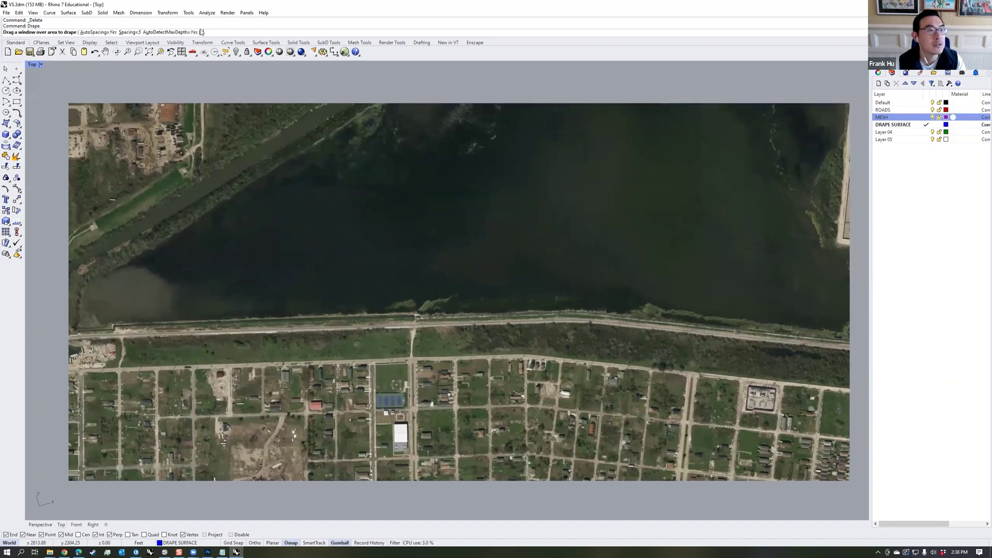
left_click(134, 33)
type("2")
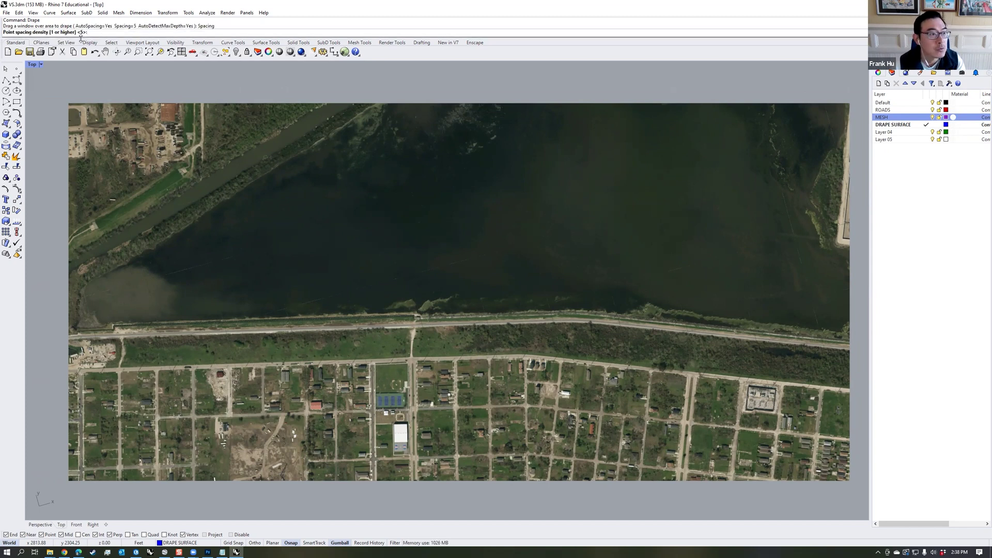
key("Return")
left_click_drag(73, 109, 849, 481)
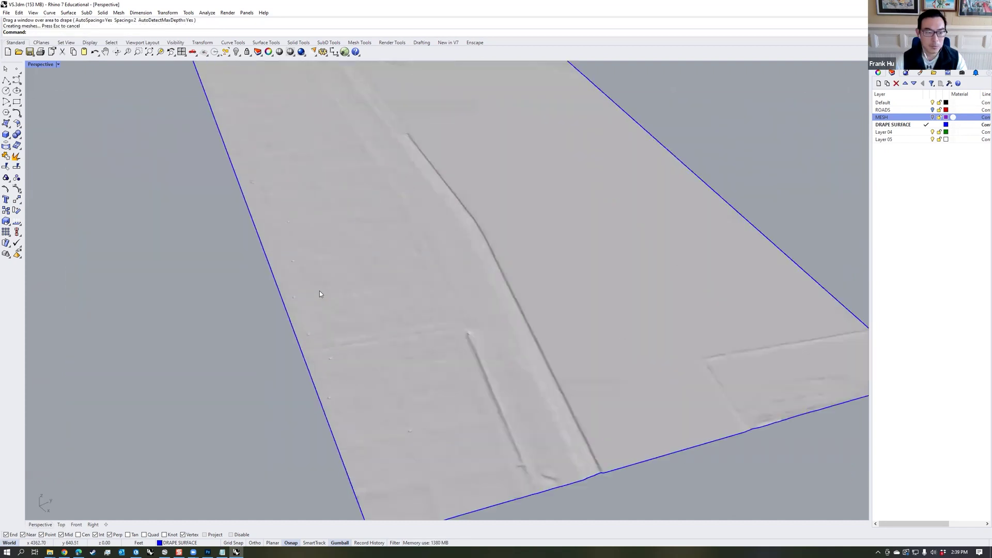
- Turn on the draped surface's control points and zoom in on the stray point of a spike among the street blocks
scroll(318, 282, "down", 5)
scroll(336, 284, "up", 10)
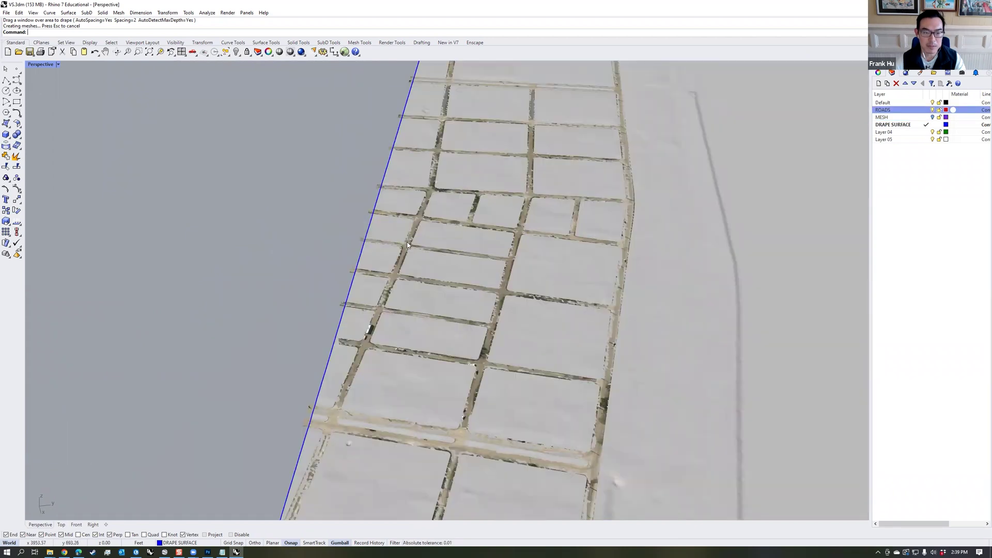
scroll(408, 244, "up", 5)
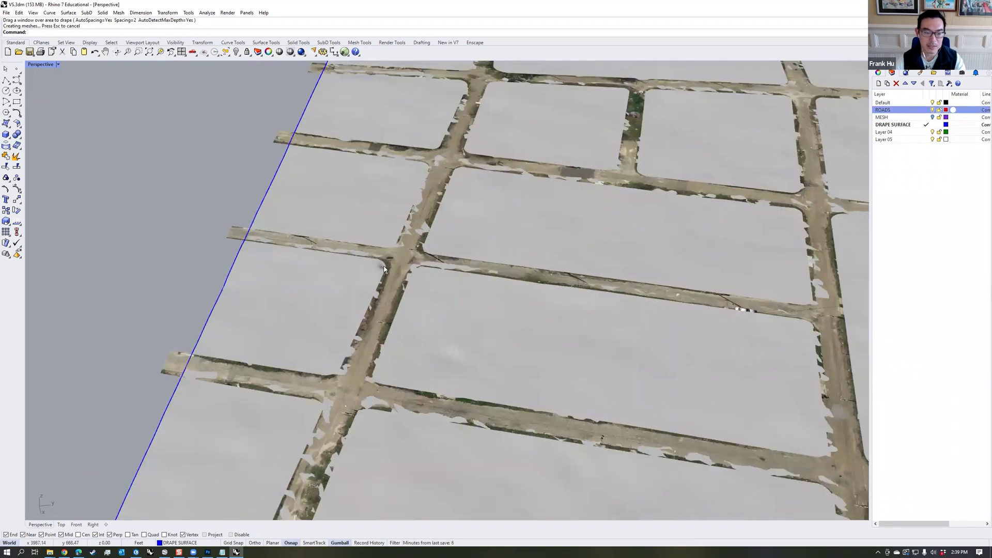
scroll(384, 260, "up", 5)
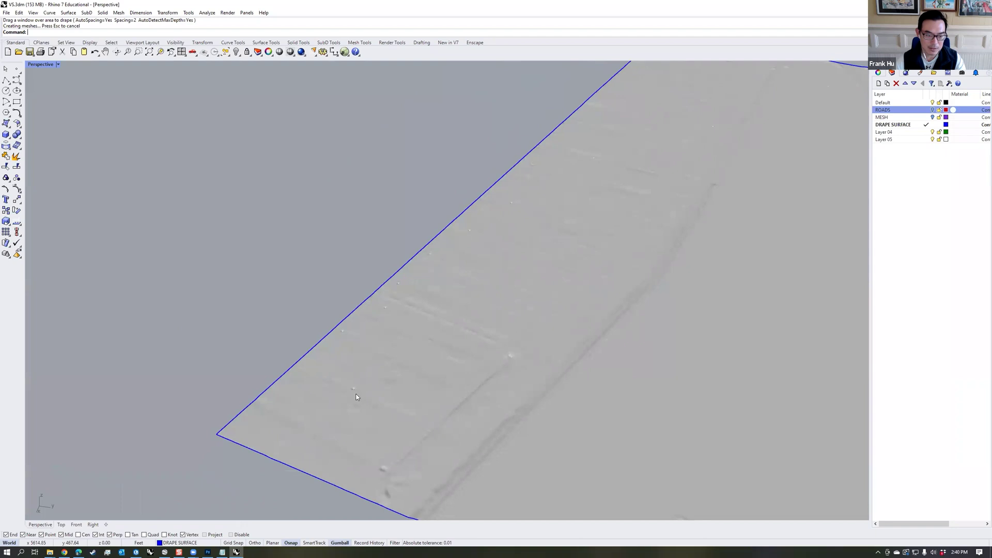
scroll(389, 364, "up", 5)
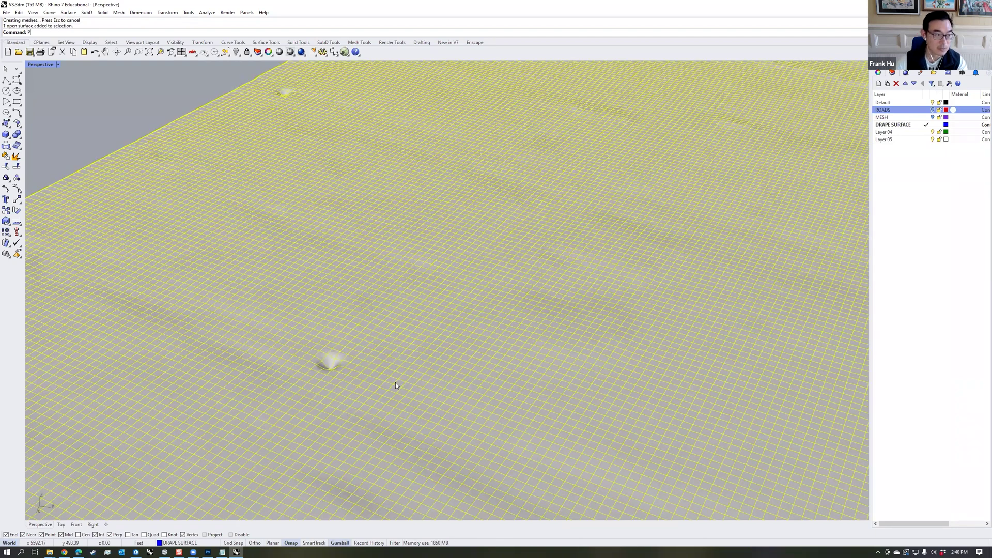
type("On")
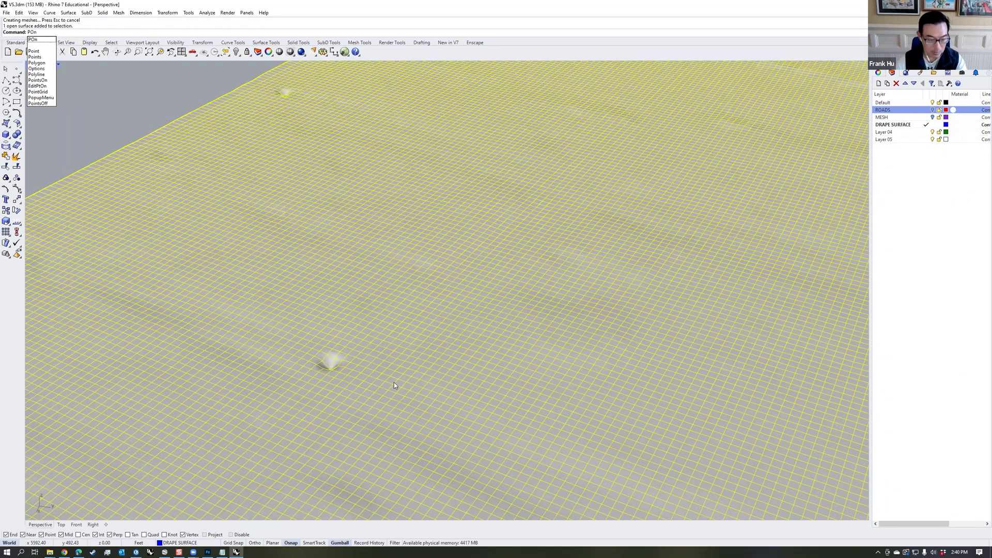
key("Return")
left_click(328, 369)
type("zs")
key("Return")
- Try to align the stray control point with a neighbouring grid point using SetPt
type("SetPt")
key("Return")
key("Return")
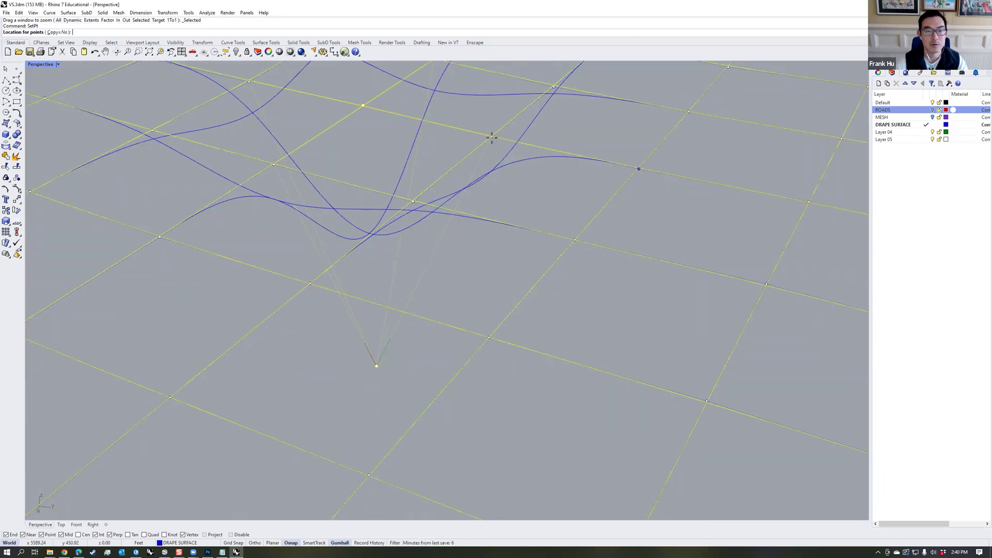
left_click(491, 138)
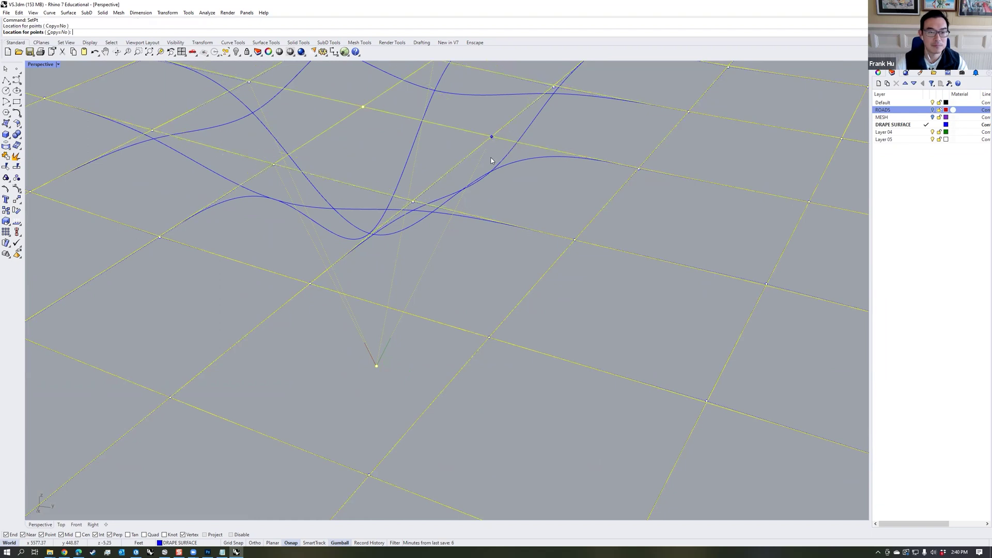
key("Escape")
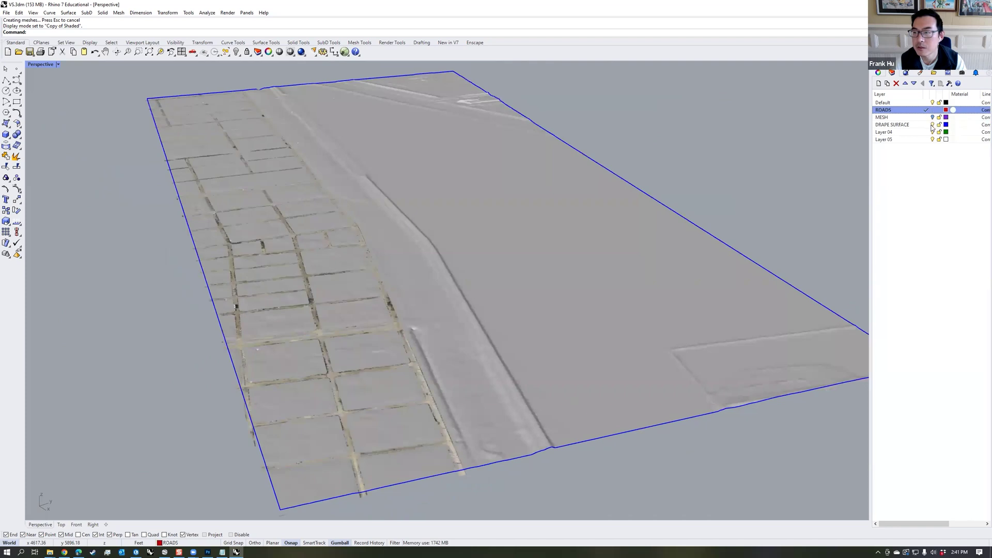
- Show the MESH layer in place of DRAPE SURFACE and make Layer 04 current
left_click(932, 125)
left_click(933, 117)
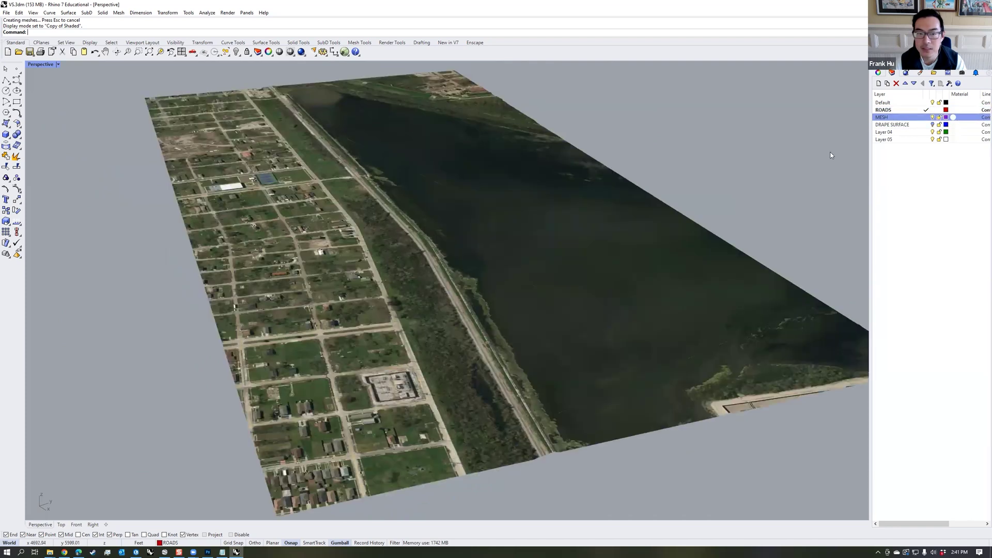
left_click(925, 131)
- Import buildings_vs.obj from the demo3 exports folder
type("import")
key("Return")
double_click(523, 101)
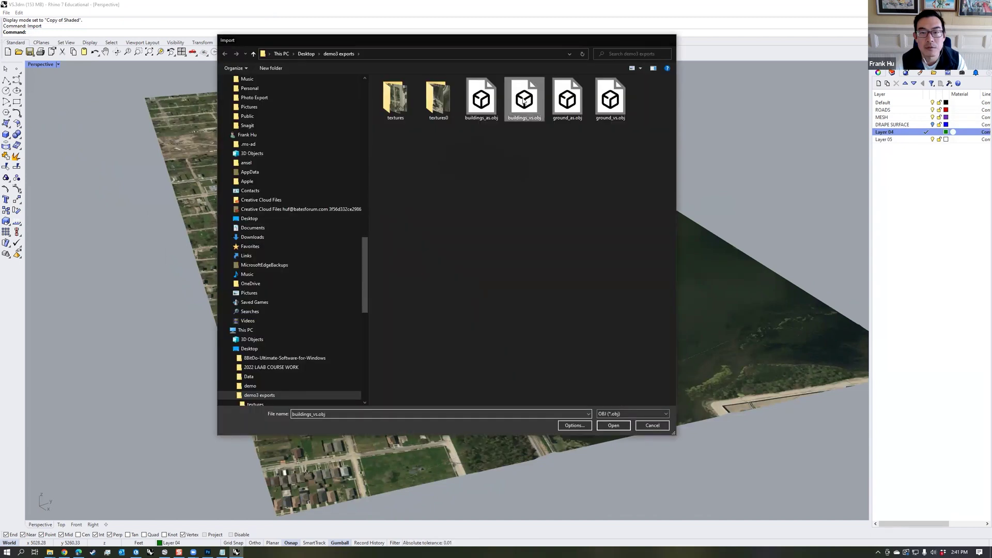
key("Return")
- Examine the imported building meshes on the terrain, checking how individual buildings such as the large one by the courts are split up
right_click_drag(408, 263, 320, 256)
left_click(160, 238)
right_click_drag(160, 237, 352, 284)
scroll(230, 253, "up", 3)
left_click(266, 294)
right_click_drag(148, 221, 316, 219, "shift")
scroll(316, 219, "up", 6)
left_click(316, 219)
scroll(319, 257, "up", 3)
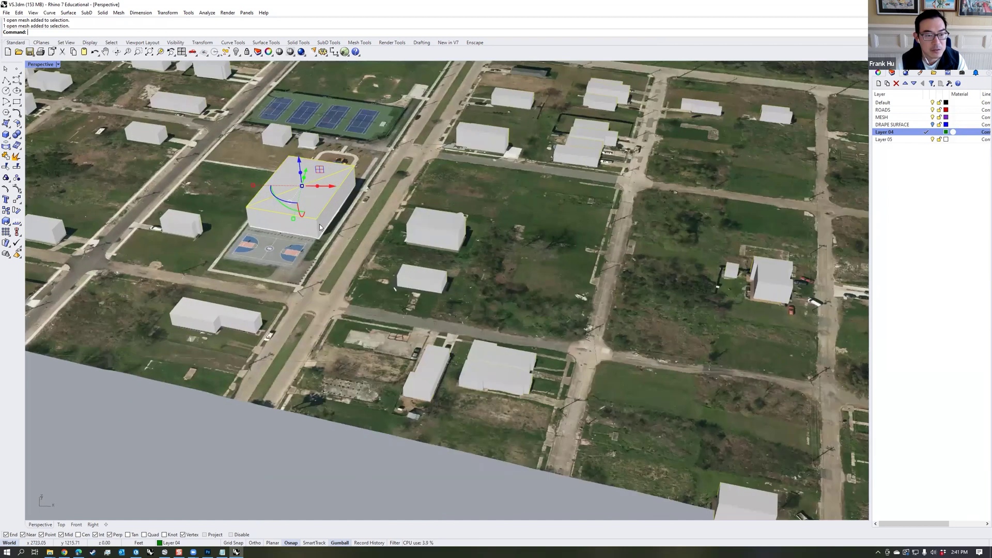
left_click(444, 224)
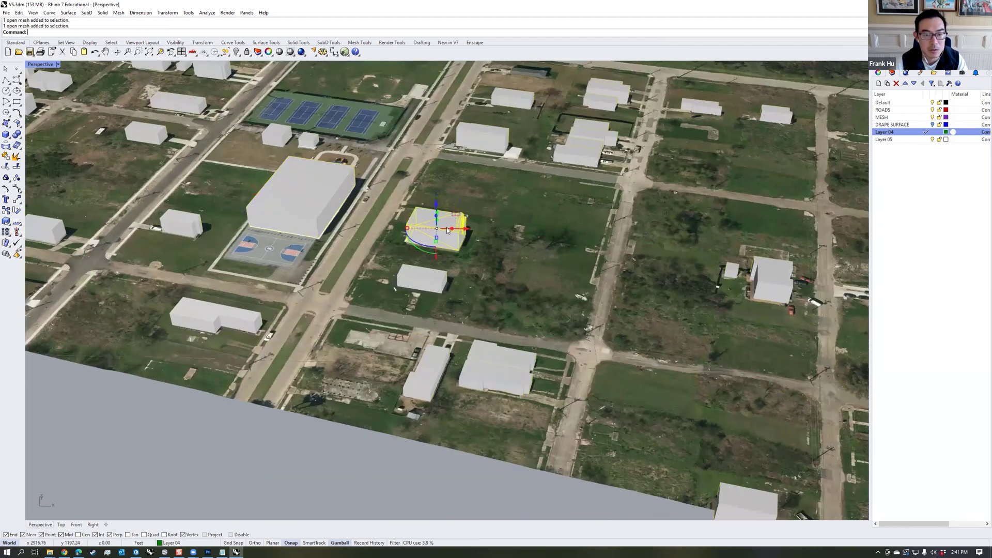
- Isolate the imported building meshes and join all of them into a single mesh
scroll(707, 439, "down", 10)
scroll(700, 447, "down", 3)
left_click_drag(707, 462, 144, 114)
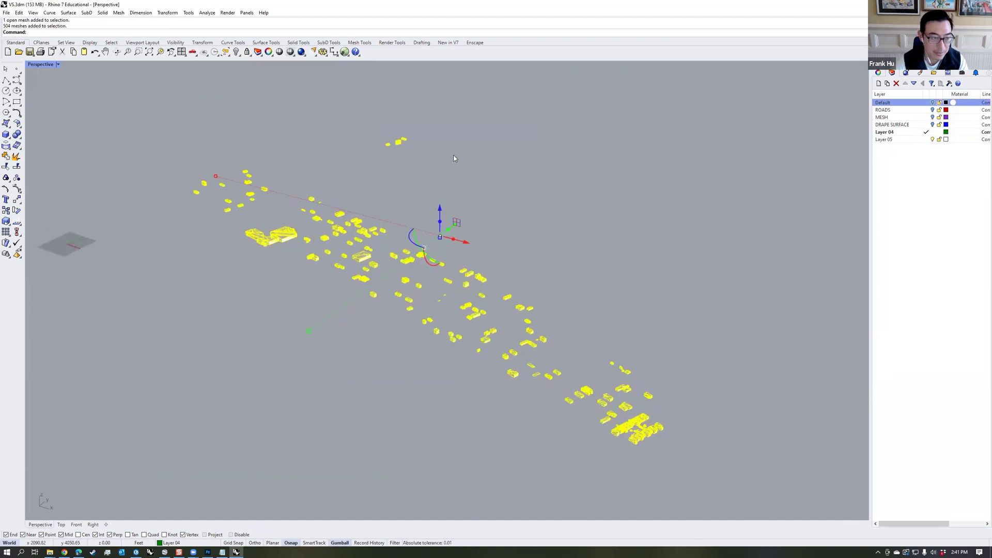
key("Return")
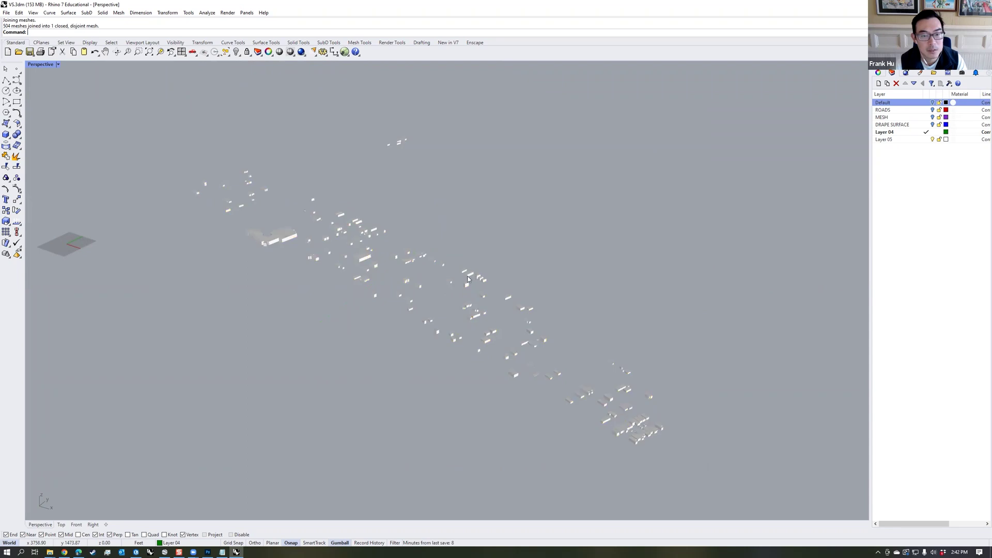
right_click_drag(459, 291, 269, 97)
right_click_drag(607, 349, 522, 251)
key("Escape")
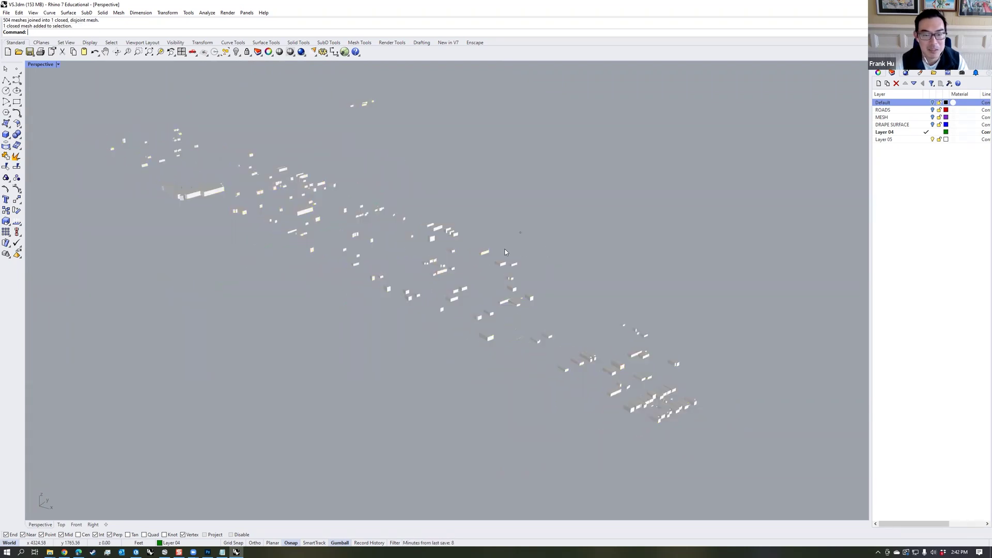
- Split the joined mesh into separate buildings with SplitDisjointMesh and check individual pieces
left_click(480, 285)
type("SplitD")
key("Return")
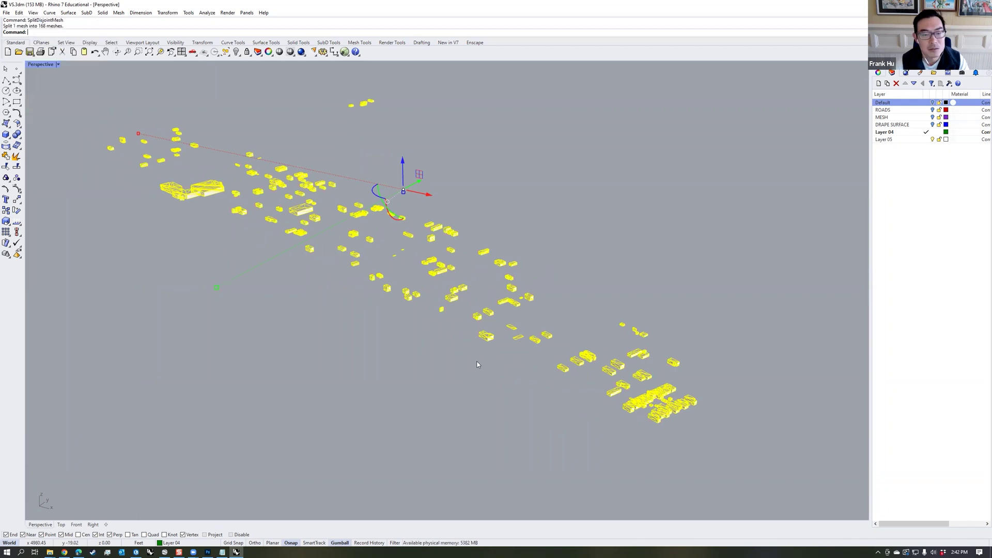
left_click(516, 314)
left_click(537, 320)
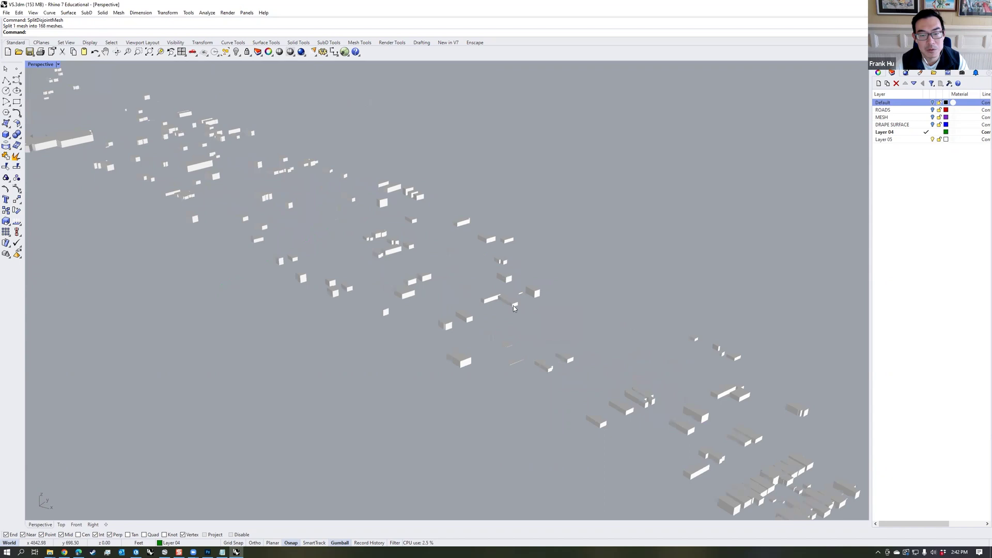
right_click_drag(514, 303, 488, 342)
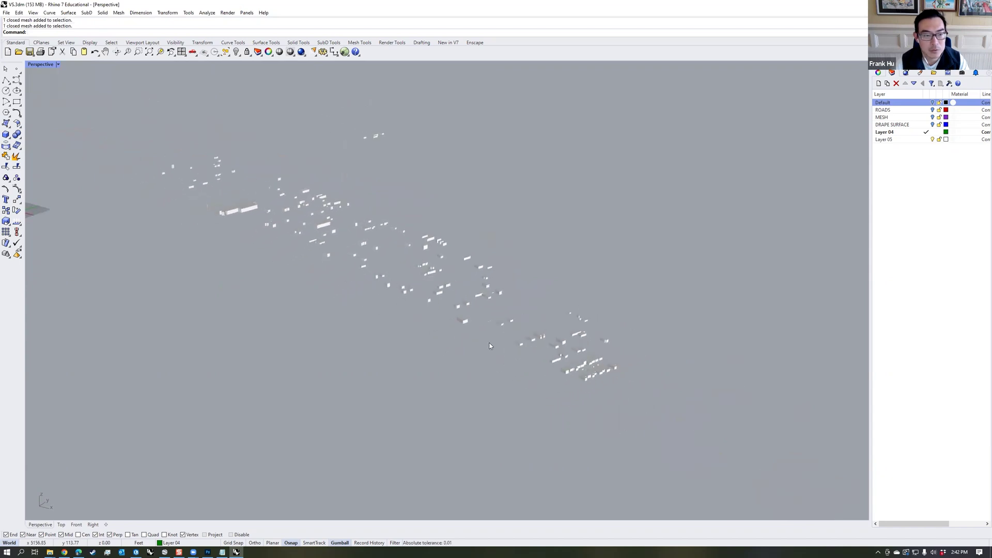
- Convert all building meshes to NURBS polysurfaces with MeshToNURB
left_click_drag(675, 421, 162, 151)
right_click_drag(161, 151, 308, 177)
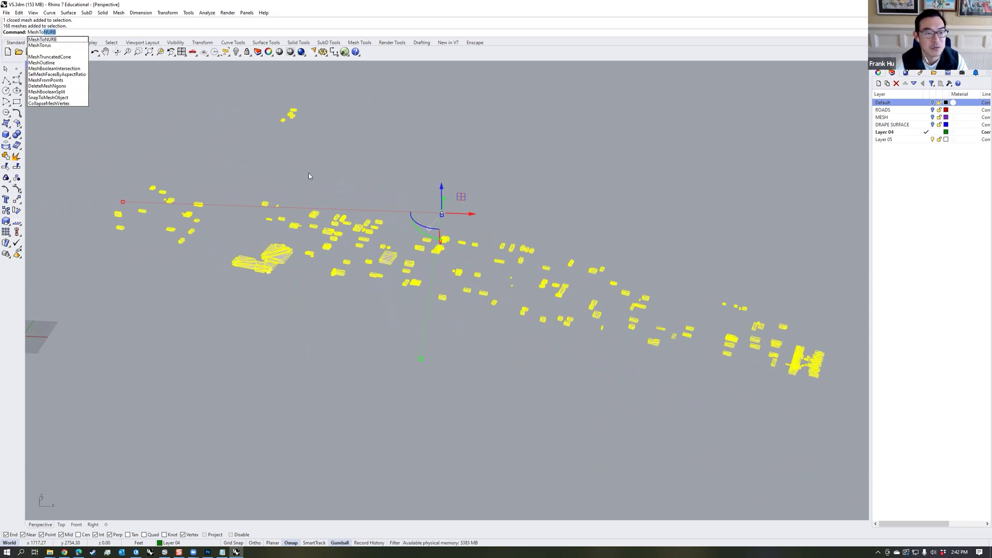
key("Return")
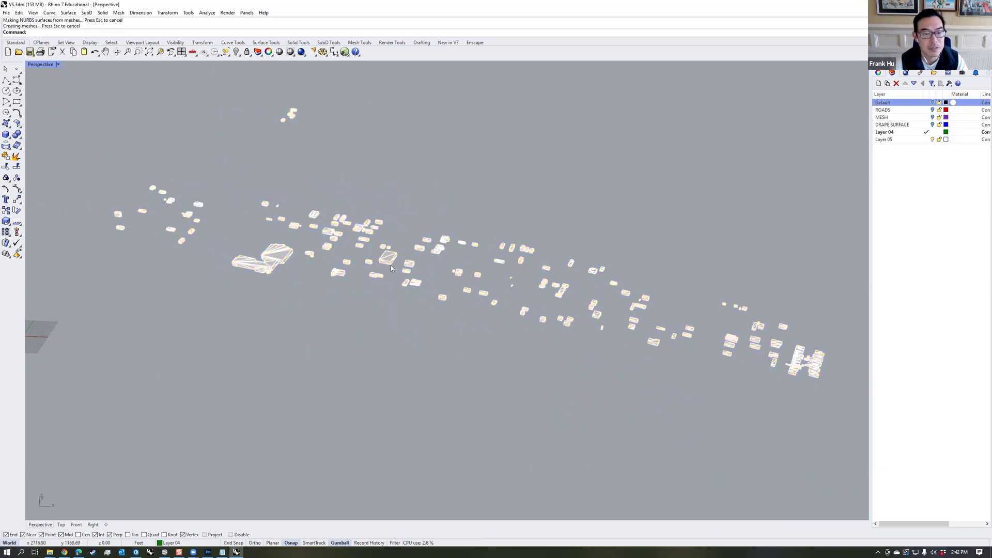
left_click(390, 264)
left_click(476, 316)
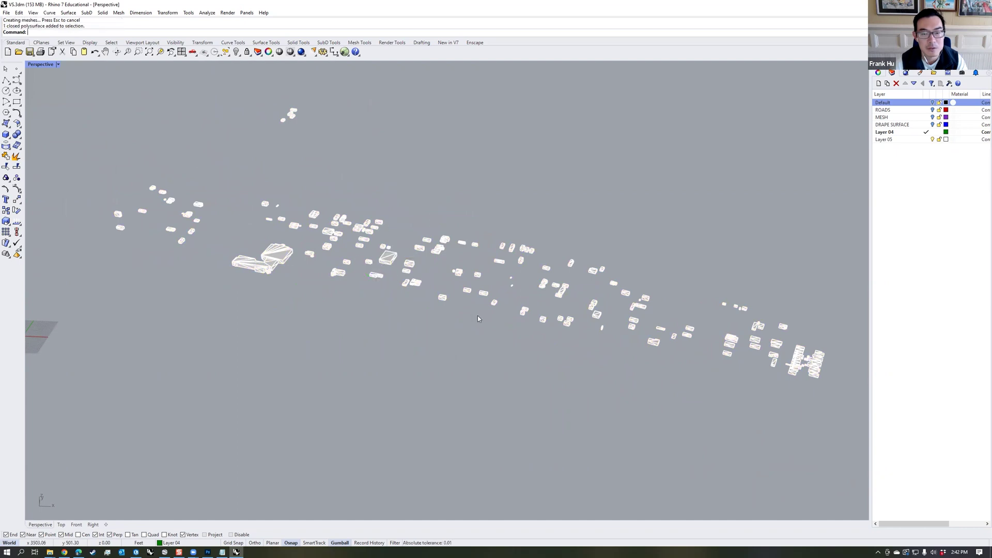
- Select all the leftover building meshes with SelMesh and delete them
right_click_drag(476, 316, 478, 312)
type("SelMesh")
key("Return")
key("Delete")
- Merge all coplanar faces on every building polysurface with MergeAllCoplanarFaces
scroll(399, 258, "up", 5)
left_click(393, 259)
left_click(487, 237)
scroll(483, 248, "down", 3)
scroll(479, 260, "down", 5)
left_click_drag(774, 355, 223, 139)
scroll(438, 233, "up", 3)
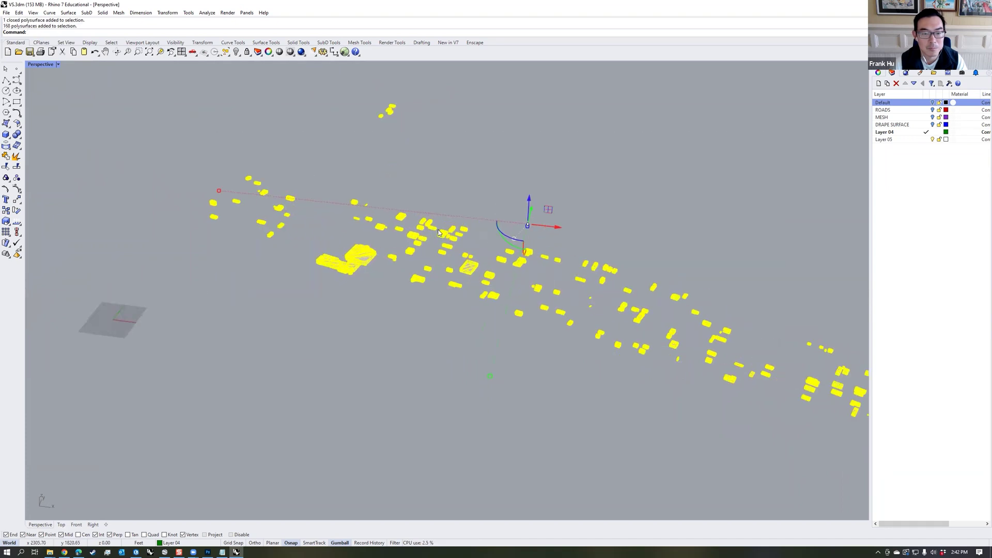
type("MergeAllCoplanarFace")
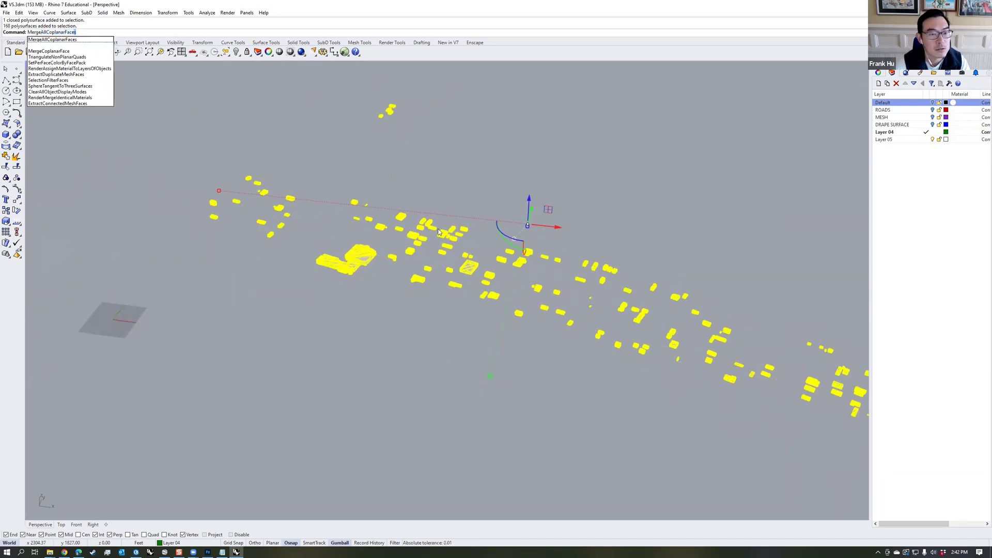
key("Return")
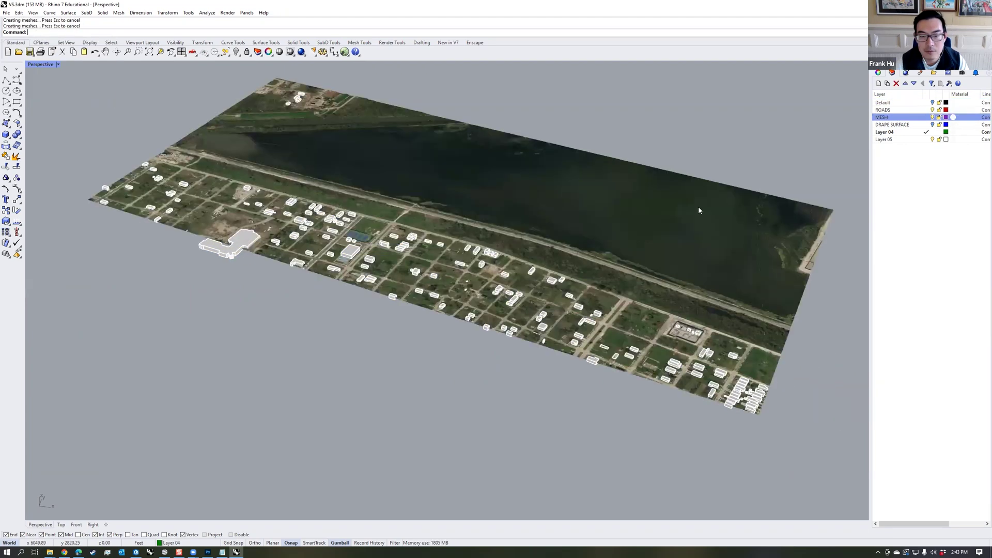
- Rename Layer 05 as SECTION SURFACE and make it the current layer
right_click_drag(699, 208, 465, 217)
scroll(405, 237, "up", 5)
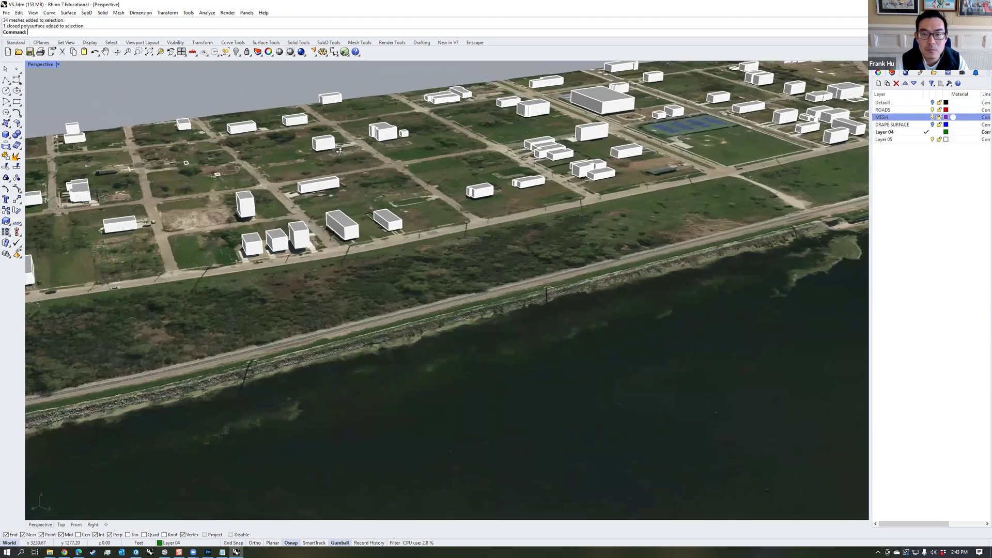
scroll(340, 150, "down", 5)
right_click_drag(341, 155, 628, 277)
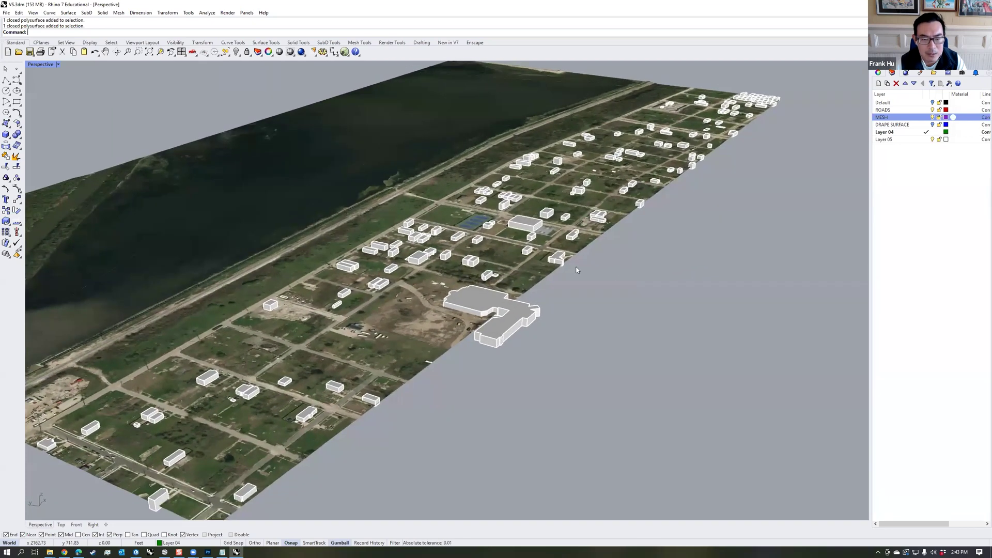
right_click_drag(500, 309, 897, 141)
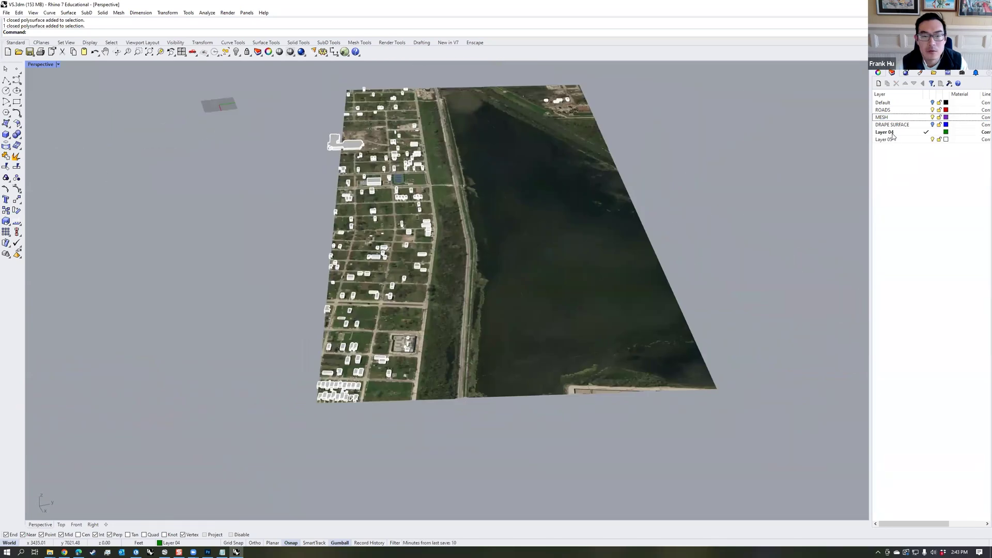
double_click(887, 139)
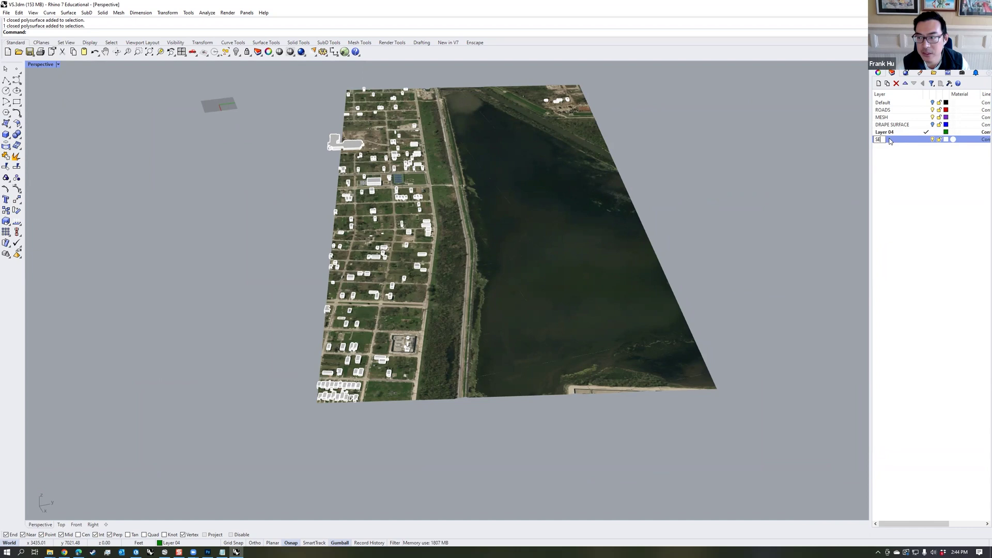
type("SECTION SURFACE")
key("Return")
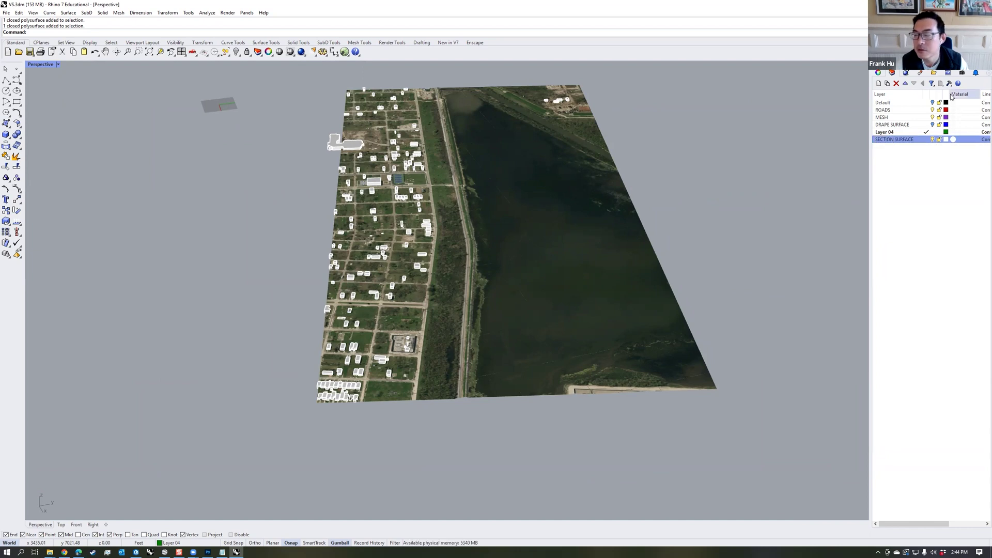
left_click(926, 140)
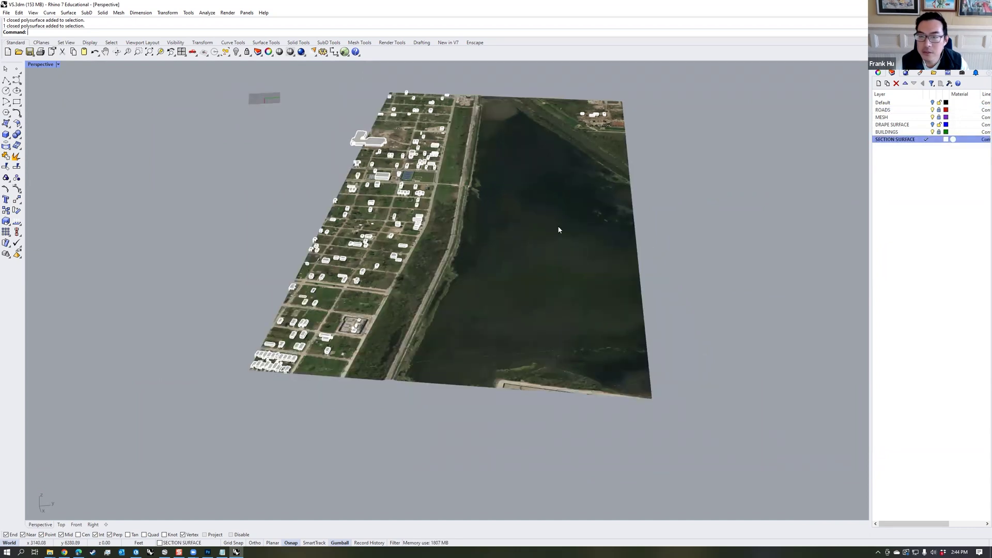
scroll(470, 279, "up", 3)
scroll(470, 279, "down", 3)
right_click_drag(177, 202, 645, 254)
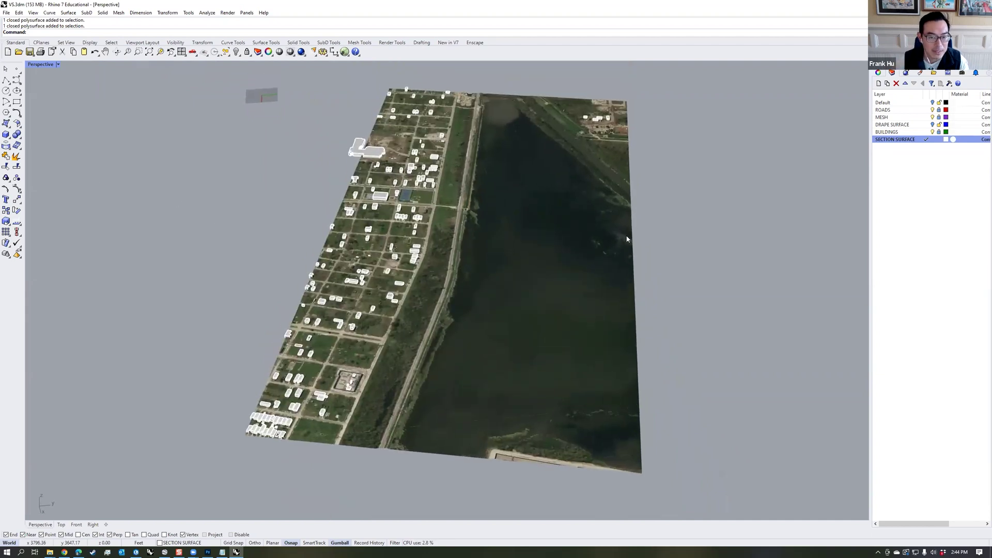
scroll(494, 252, "up", 4)
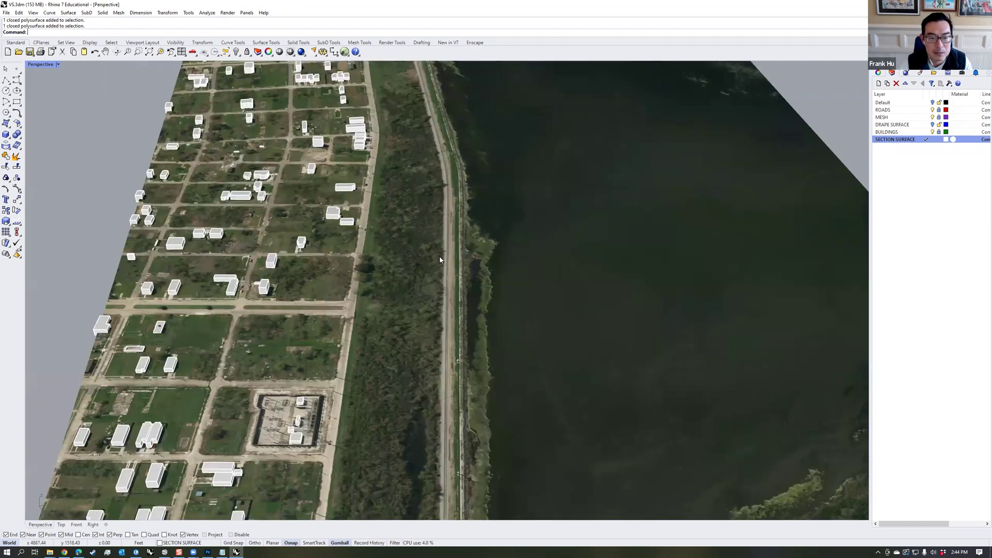
- Build a vertical plane from the neighborhood's edge across the levee into the water, about 320 ft high
scroll(442, 272, "down", 5)
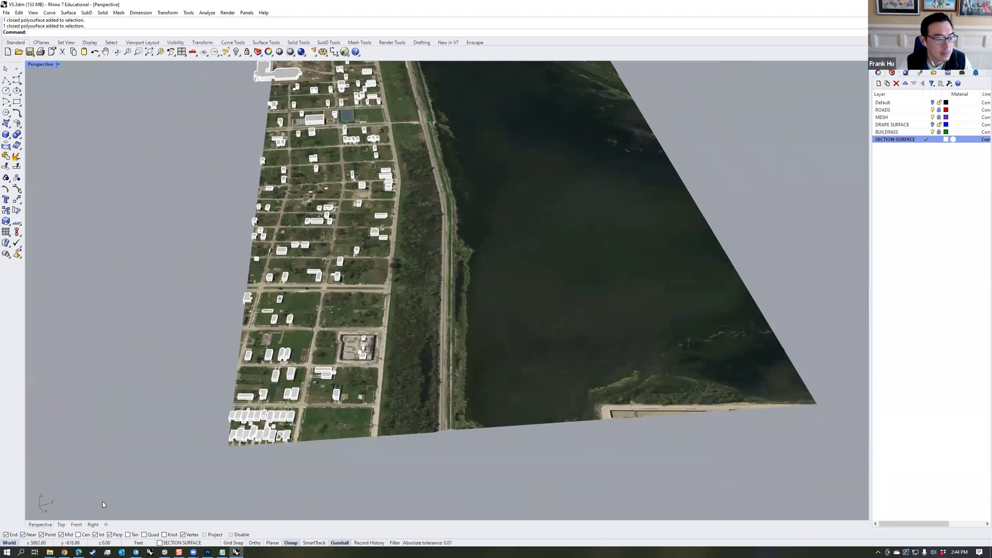
left_click(62, 525)
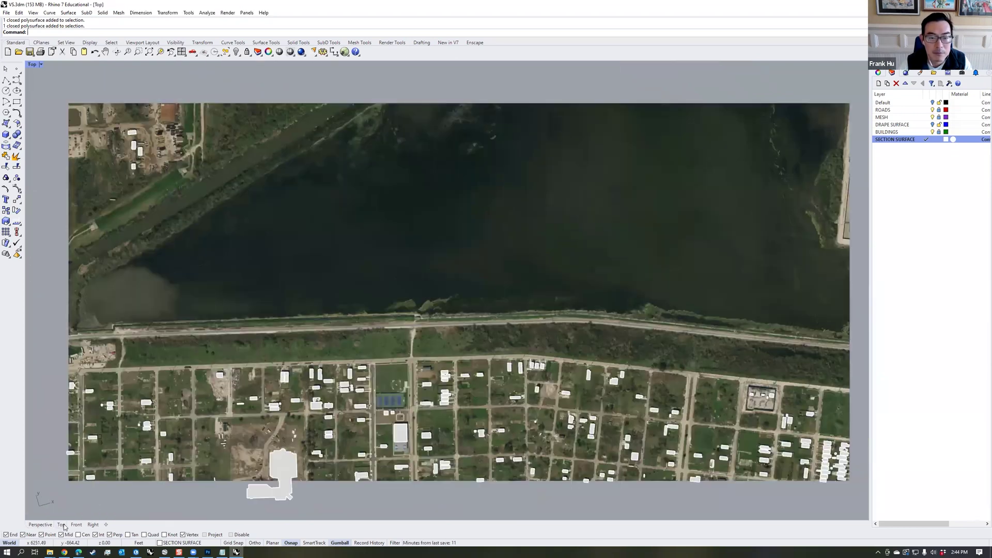
right_click_drag(538, 373, 515, 349)
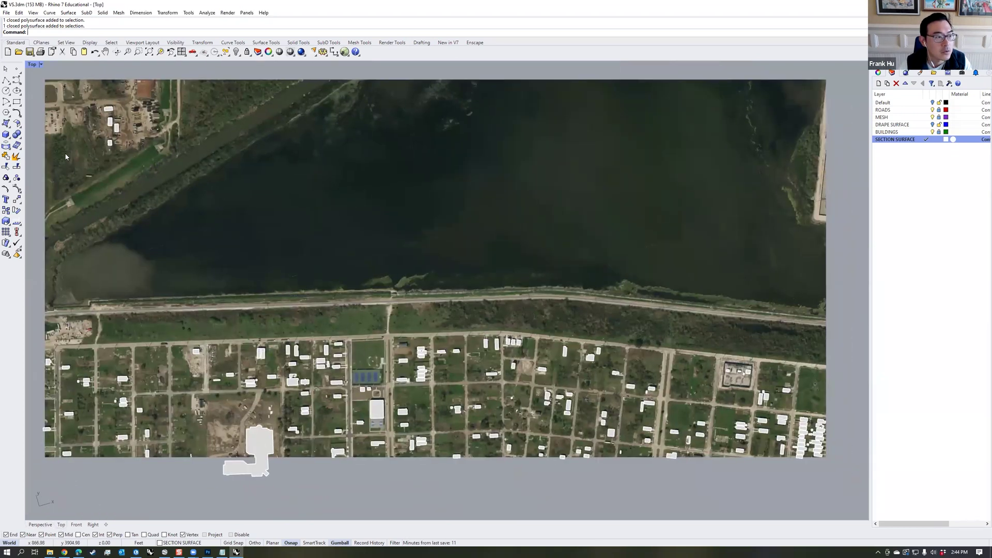
left_click(9, 128)
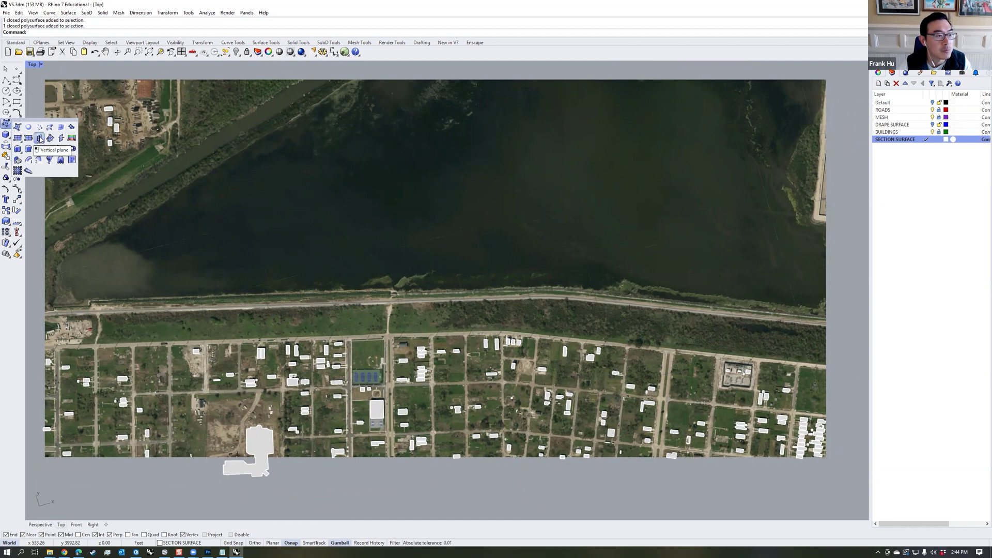
left_click(40, 139)
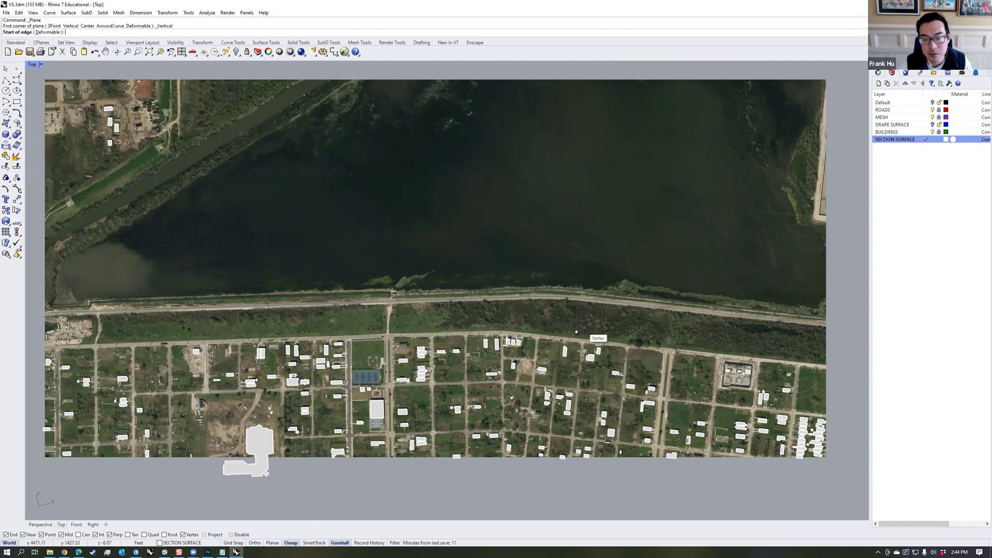
scroll(621, 361, "up", 3)
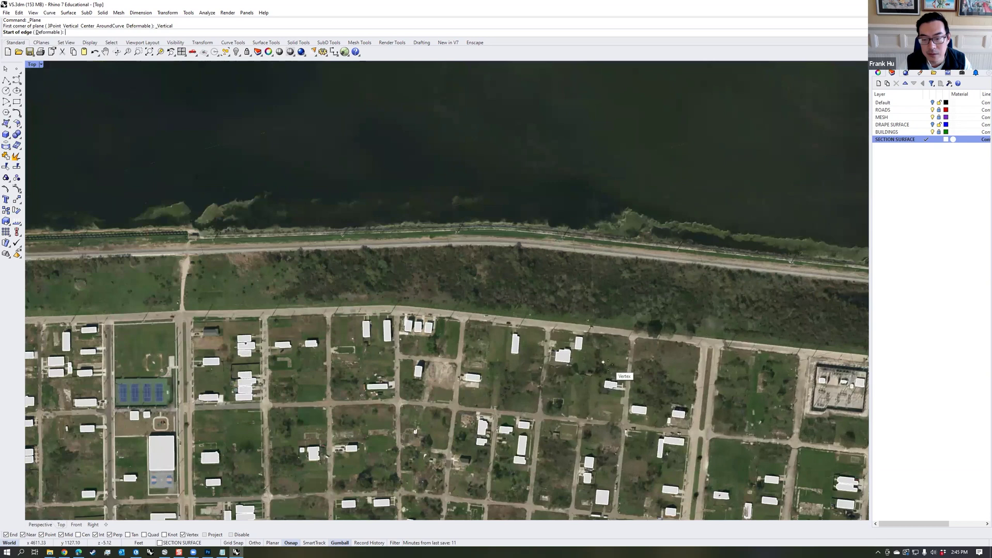
left_click(615, 365)
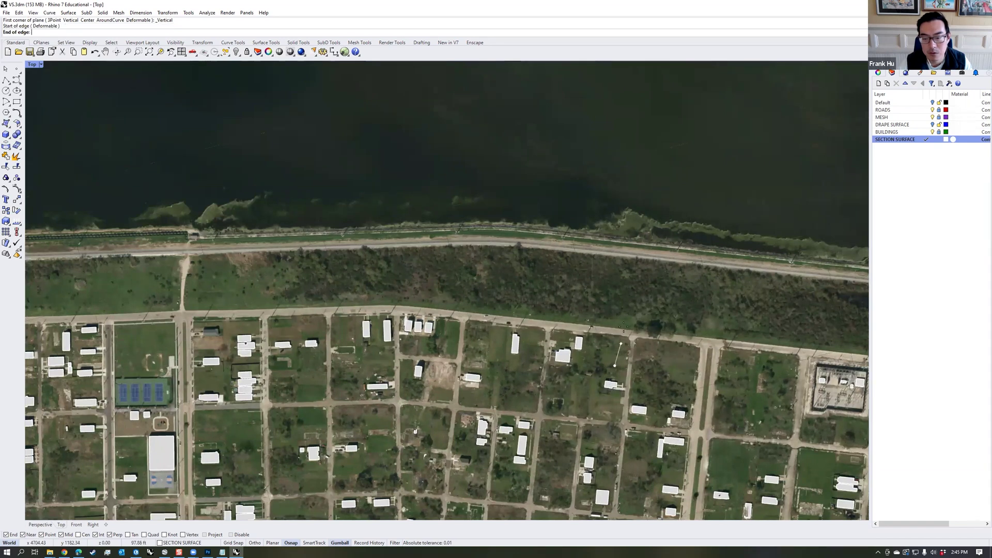
left_click(635, 181)
left_click(40, 525)
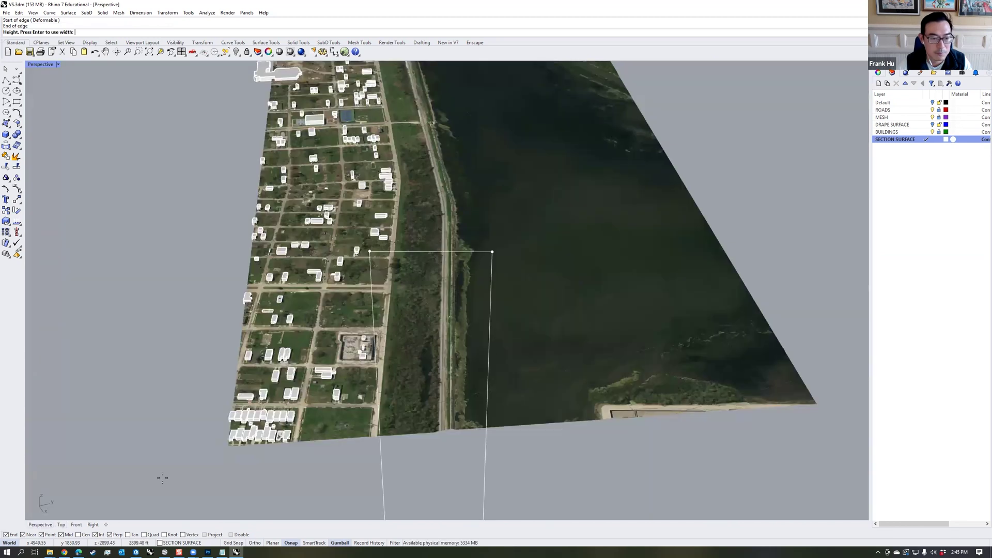
right_click_drag(570, 277, 587, 246)
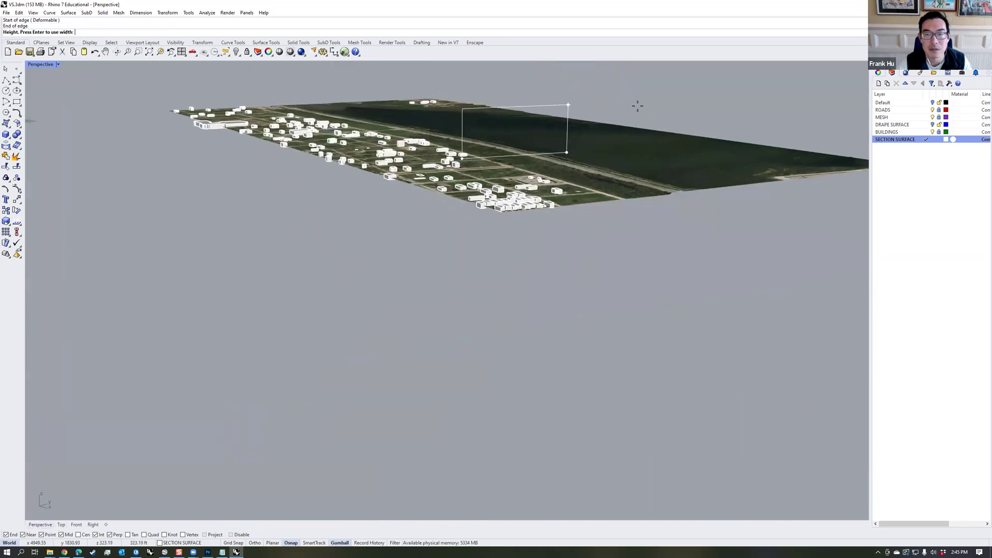
left_click(638, 109)
- Lower the vertical section plane so that it passes through the ground, and keep it selected
left_click(537, 132)
left_click_drag(519, 110, 545, 140)
key("ctrl+shift+e")
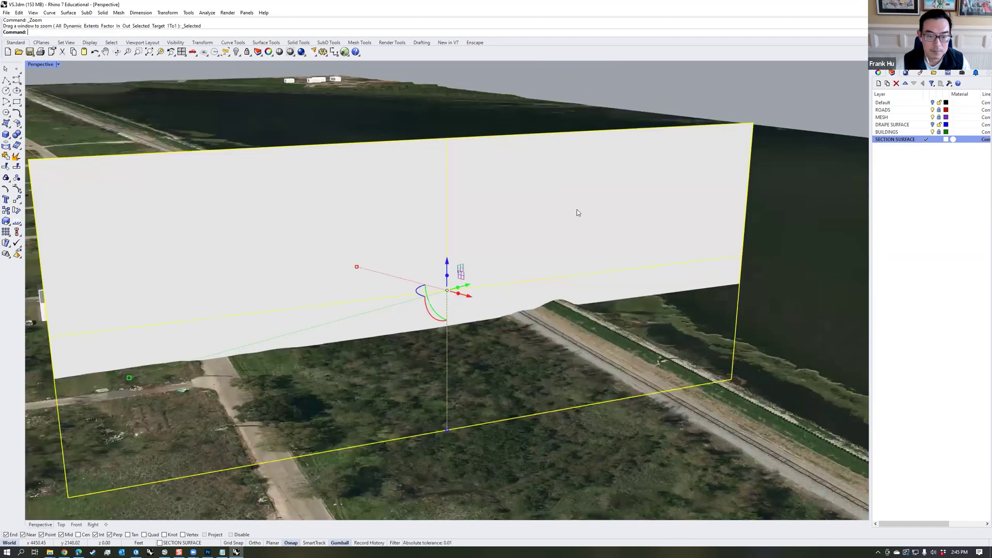
scroll(558, 248, "down", 3)
mouse_move(551, 261)
right_mouse_down()
mouse_move(361, 266)
mouse_move(594, 266)
mouse_move(553, 261)
mouse_move(559, 267)
right_mouse_up()
left_click(836, 162)
left_click(618, 209)
- Create a new layer named REFERENCE
key("ctrl+n")
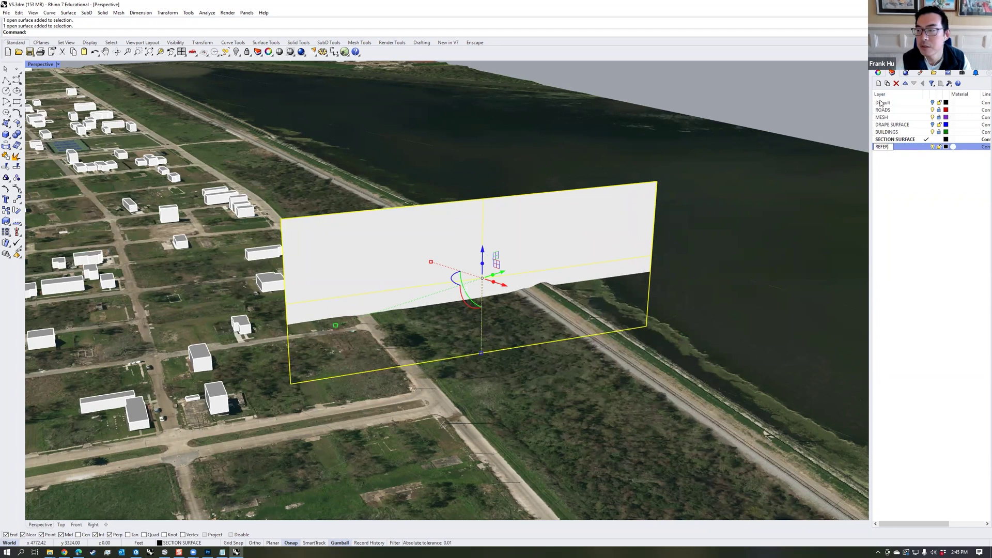
type("REFEREMC")
key("BackSpace")
key("BackSpace")
type("NCE")
key("Return")
- Contour the section plane at 10 ft intervals in both directions and assign the grid curves to the REFERENCE layer
right_click_drag(604, 237, 534, 264)
type("ntour")
key("Return")
left_click(644, 325)
left_click(649, 212)
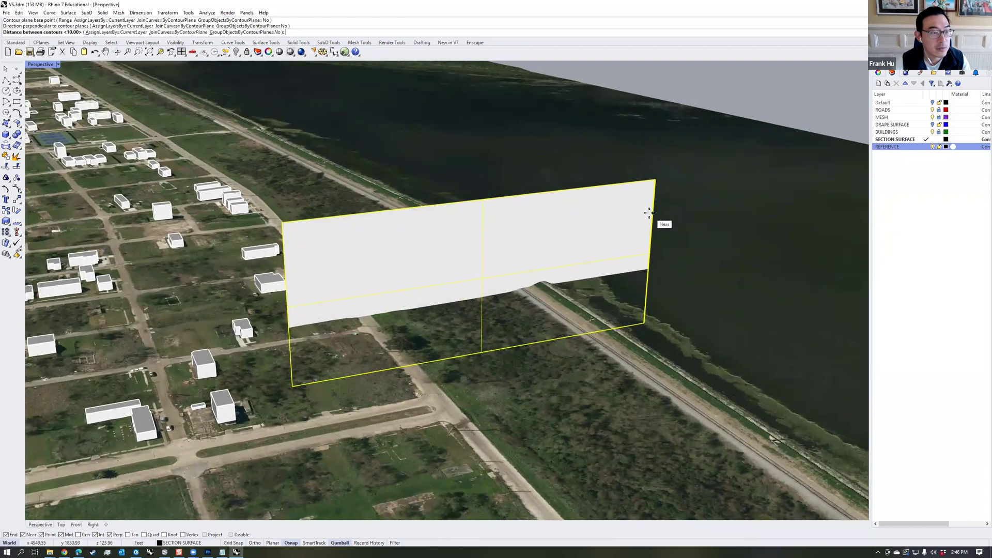
key("Return")
scroll(653, 204, "up", 5)
scroll(656, 199, "down", 4)
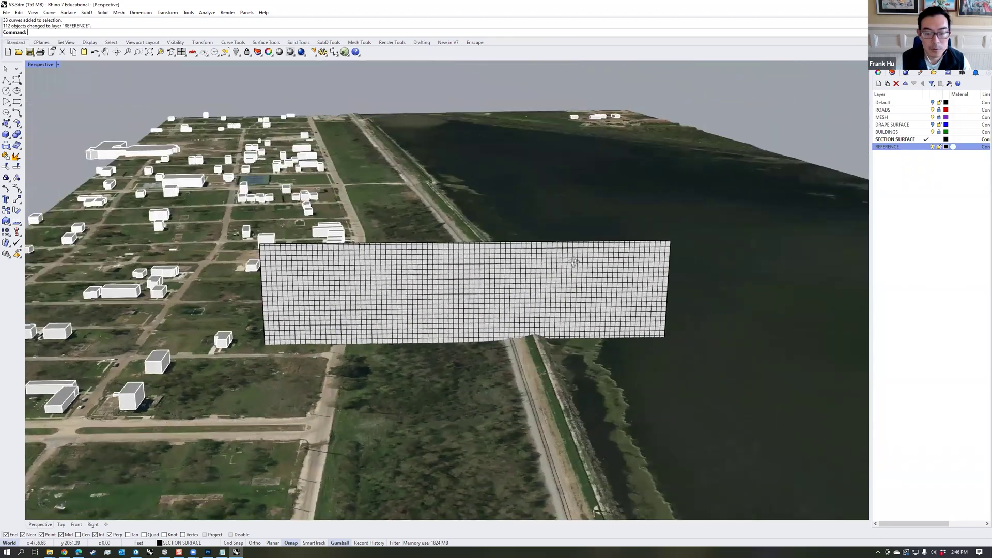
- Turn off the REFERENCE layer to hide the contour grid
right_click_drag(620, 310, 672, 310)
left_click(932, 147)
mouse_move(524, 302)
right_mouse_down()
mouse_move(544, 258)
mouse_move(535, 287)
right_mouse_up()
scroll(372, 224, "down", 4)
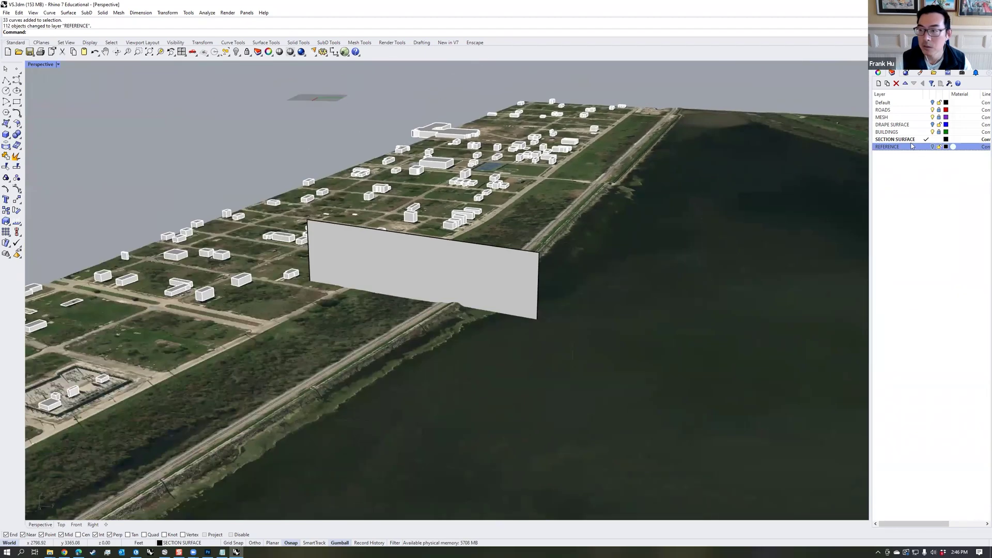
- Add a layer named CLIPPING PLANE with a red color and make it the current layer
left_click(904, 140)
left_click(878, 84)
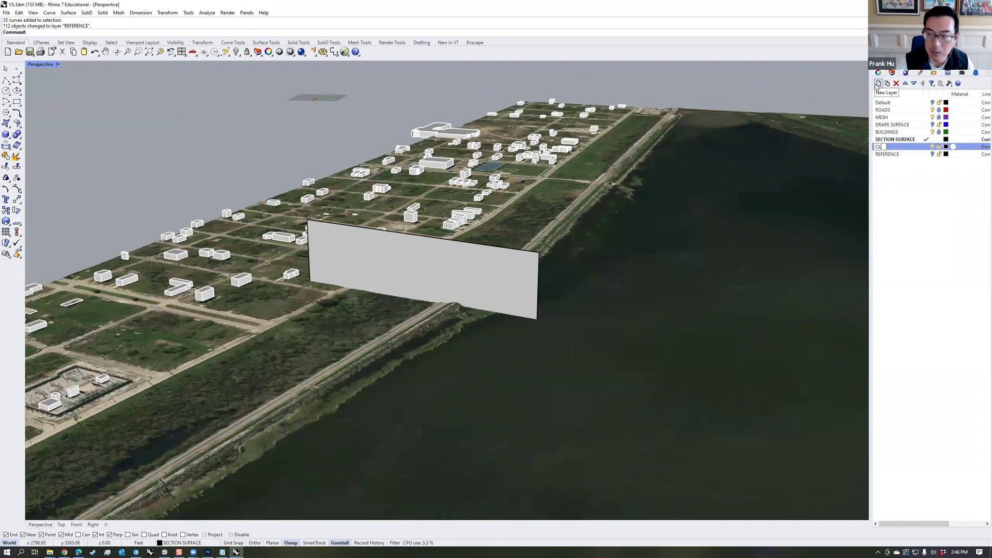
type("CLIPPING PLANE")
key("Return")
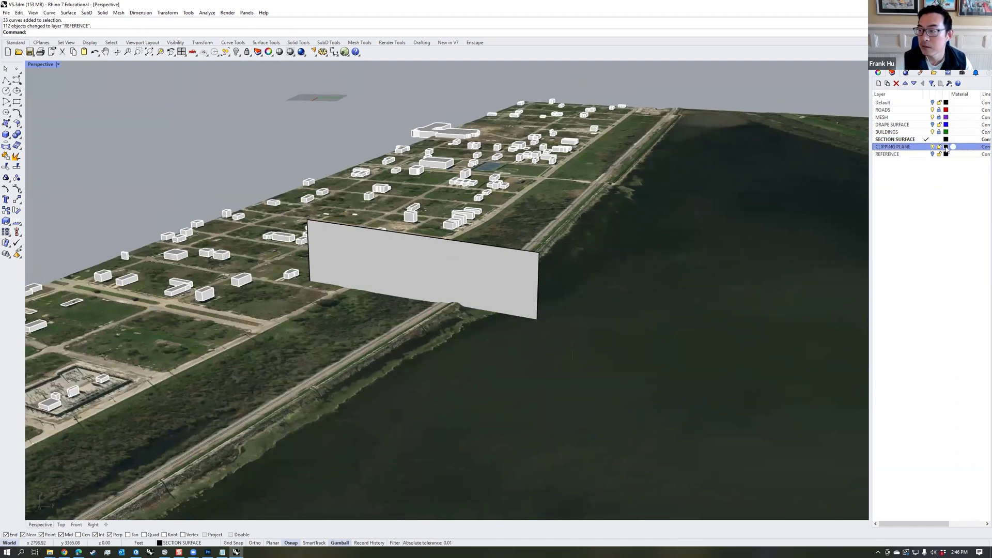
left_click(946, 147)
left_click(609, 245)
left_click(770, 361)
left_click(925, 147)
- Create a vertical clipping plane with ClippingPlane, snapping its edge to the two upper corners of the section surface
right_click_drag(565, 181, 580, 175)
type("ClippingPlane")
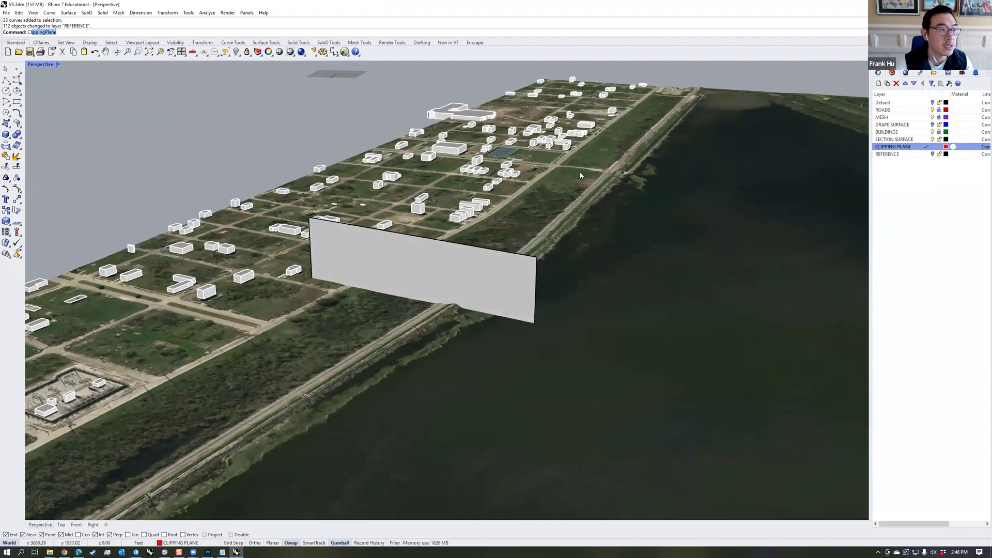
key("Return")
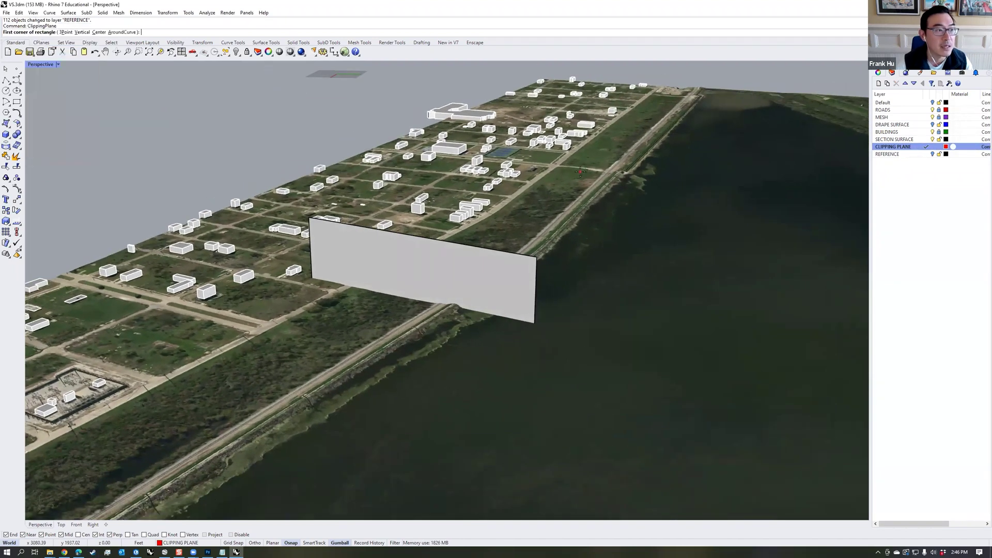
left_click(83, 33)
left_click(309, 217)
left_click(536, 255)
right_click_drag(510, 182, 491, 215)
left_click(474, 144)
- Shift the clipping plane until it cuts the site right at the section surface
scroll(497, 170, "up", 3)
left_click(433, 179)
right_click_drag(432, 178, 413, 138)
left_click_drag(414, 138, 431, 220)
right_click_drag(471, 336, 445, 290)
left_click(463, 365)
left_click(479, 372)
left_click_drag(440, 256, 475, 339)
mouse_move(475, 340)
right_mouse_down()
mouse_move(478, 314)
mouse_move(493, 342)
mouse_move(471, 337)
mouse_move(491, 347)
right_mouse_up()
- Slide the clipping plane and section surface together along the site, and lift the clipping plane above the surface
left_click(482, 328)
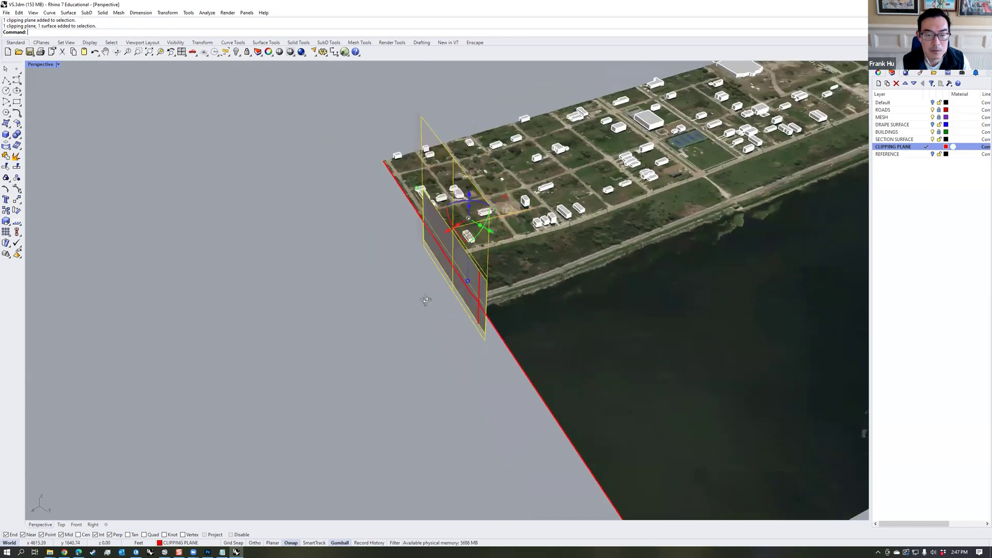
right_click_drag(425, 300, 459, 260)
left_click_drag(484, 244, 442, 291)
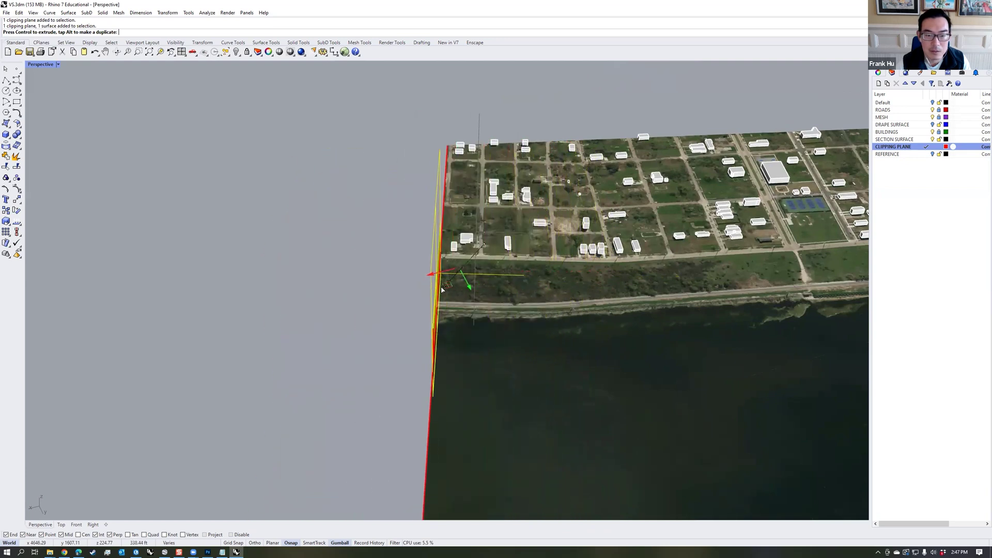
right_click_drag(388, 343, 494, 375)
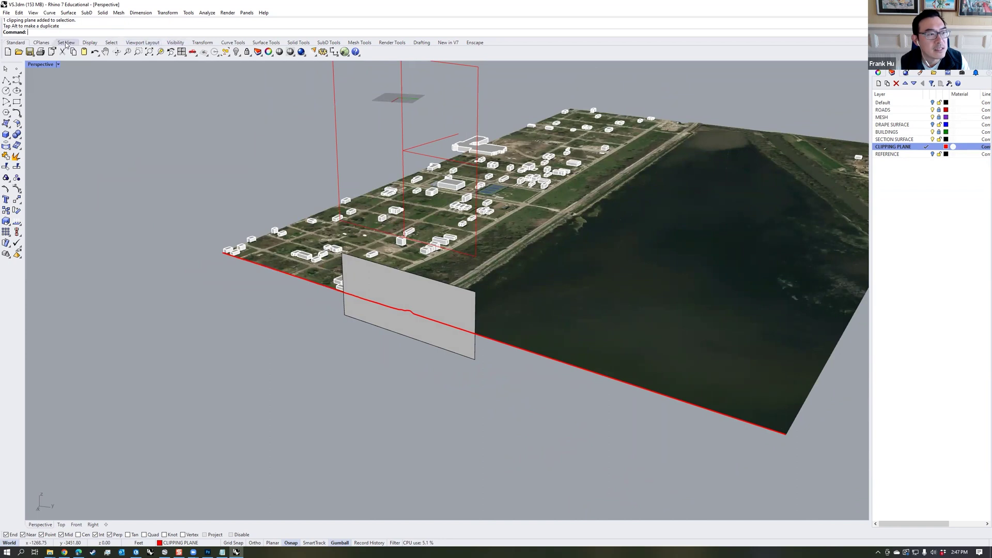
- Orient the perspective camera perpendicular to the section surface, aiming at a point near its center
left_click(65, 42)
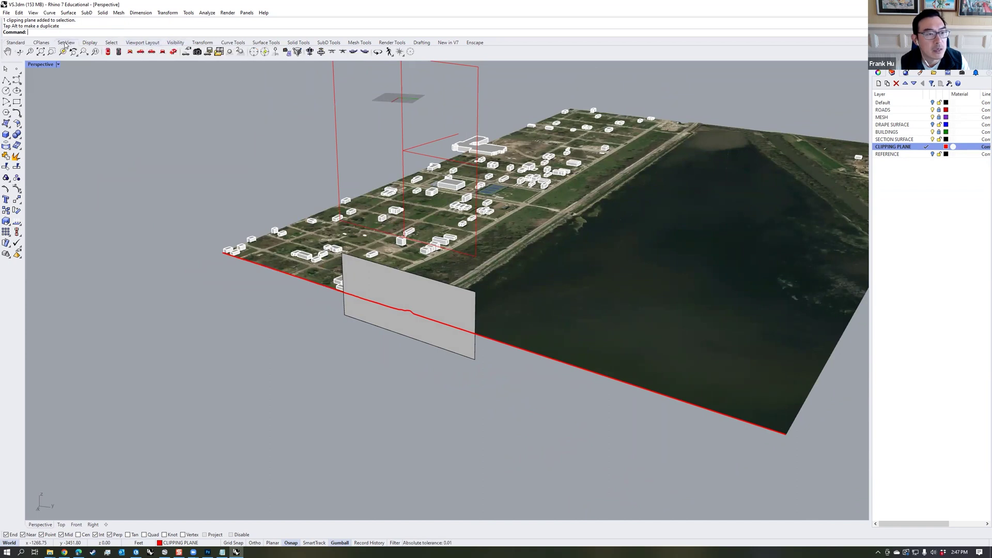
left_click(286, 52)
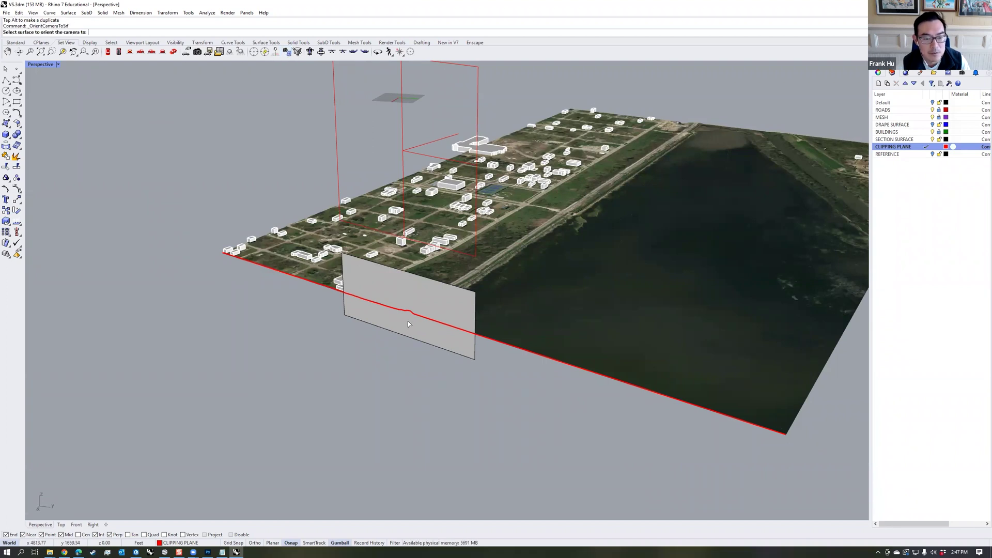
left_click(435, 345)
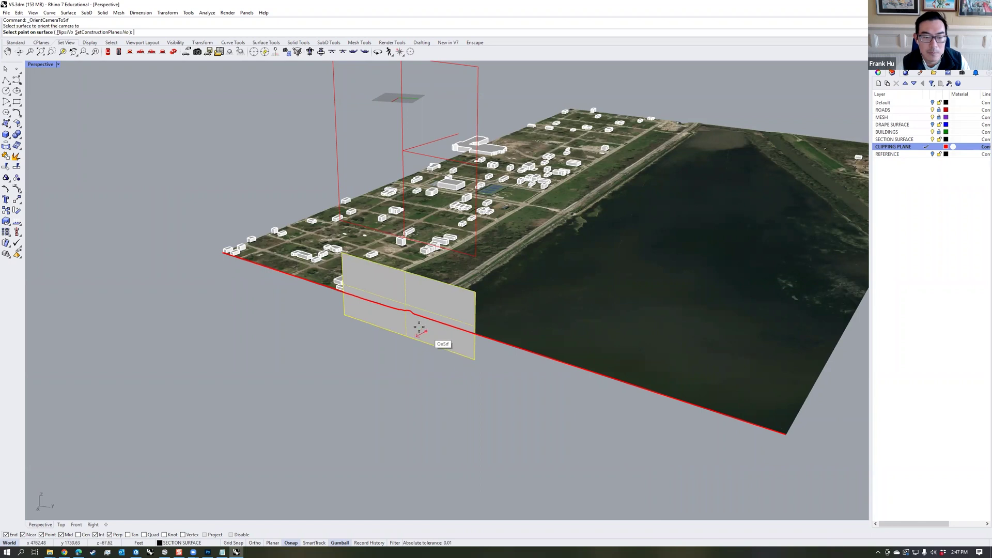
left_click(406, 297)
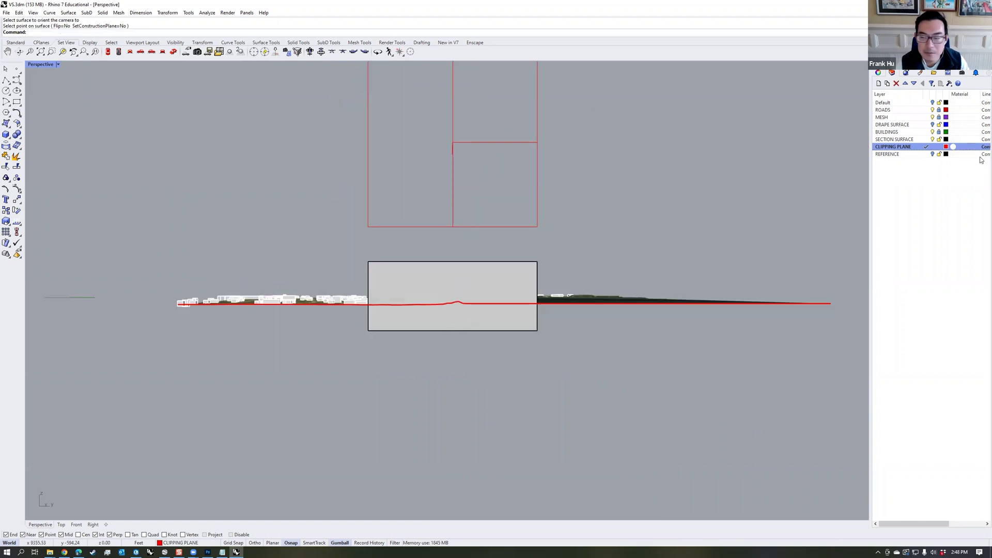
- Show the REFERENCE layer's grid and hide the SECTION SURFACE layer in the section view
left_click(933, 155)
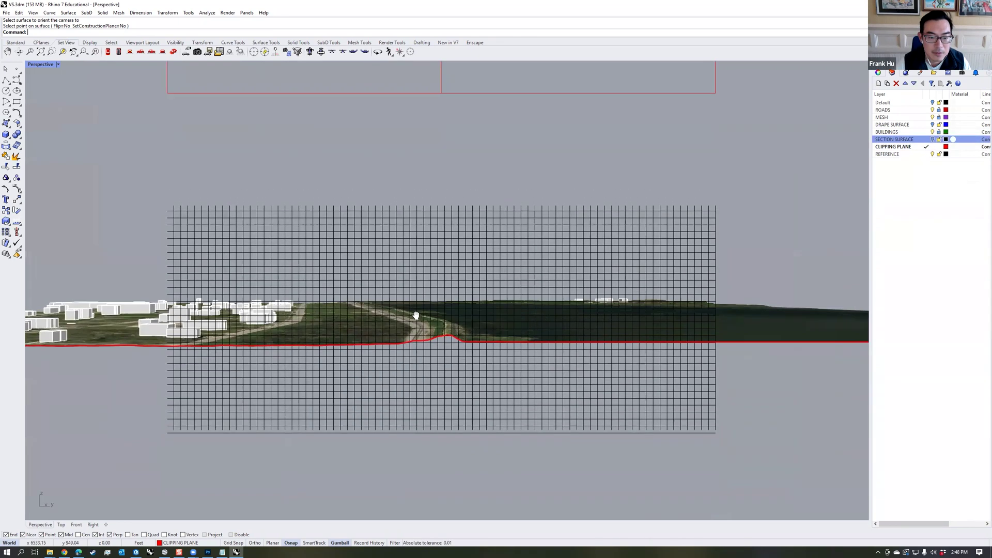
right_click_drag(413, 315, 595, 221, "shift")
scroll(376, 275, "up", 4)
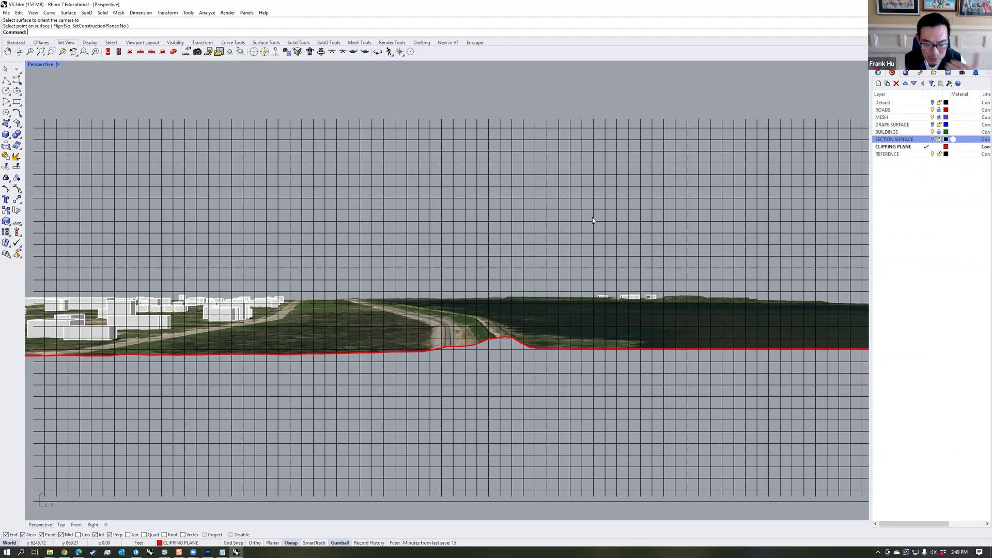
right_click_drag(593, 220, 601, 206, "shift")
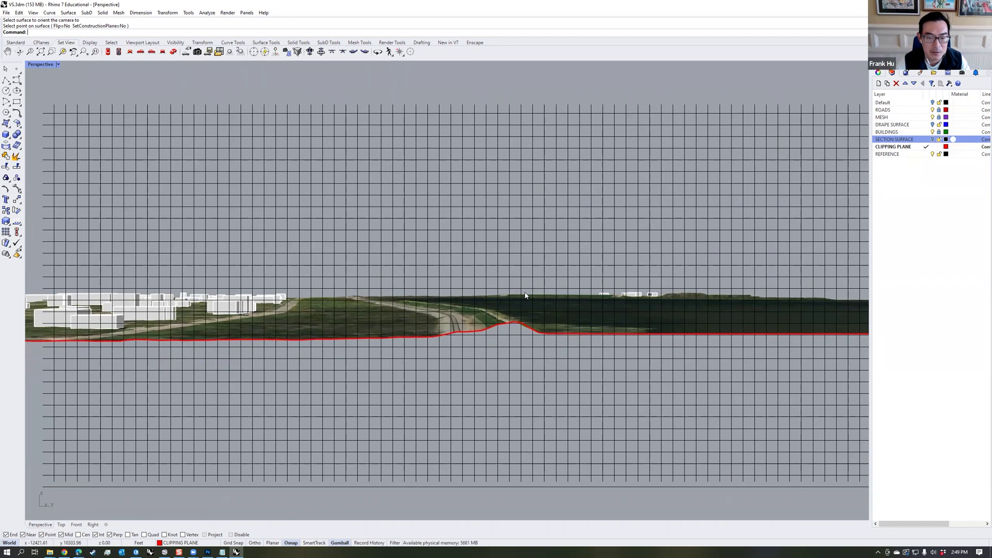
- Inspect the cut line from an angle and against the section surface, and leave the SECTION SURFACE layer hidden
right_click_drag(543, 297, 375, 322)
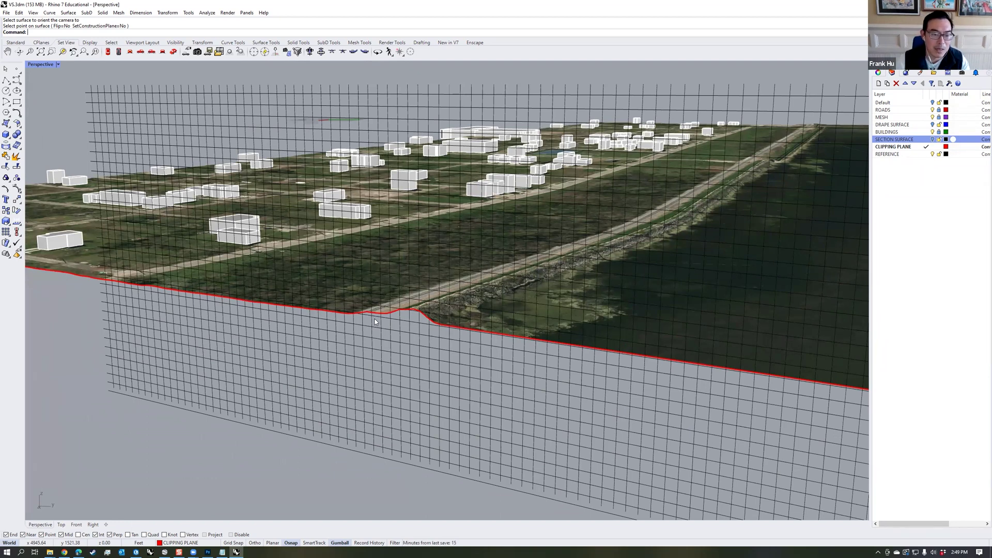
right_click_drag(333, 331, 858, 166)
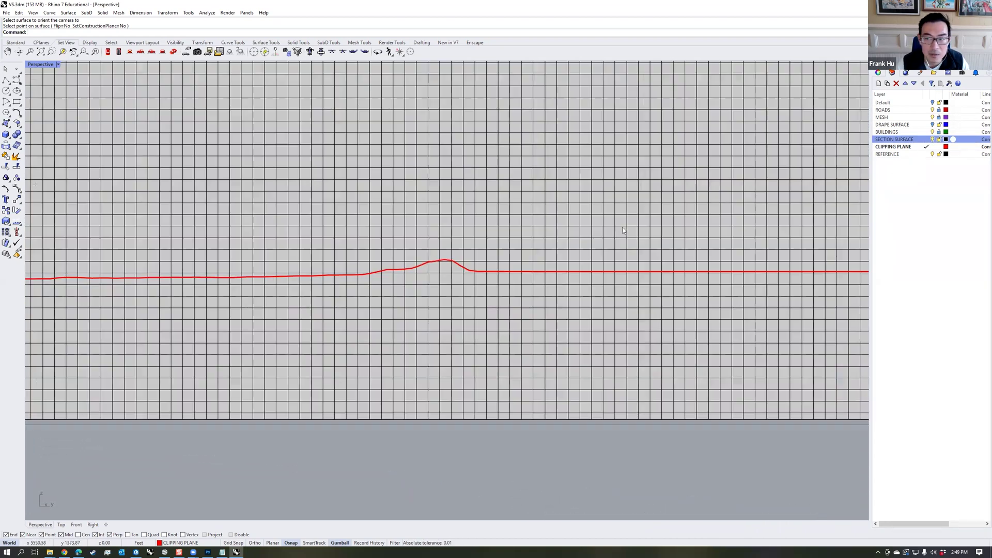
right_click_drag(444, 248, 453, 297, "shift")
left_click(934, 140)
- Frame the section perspective so the levee profile and the full height of the reference grid fit the view
right_click_drag(368, 289, 420, 341, "shift")
scroll(413, 335, "up", 5)
scroll(470, 321, "down", 5)
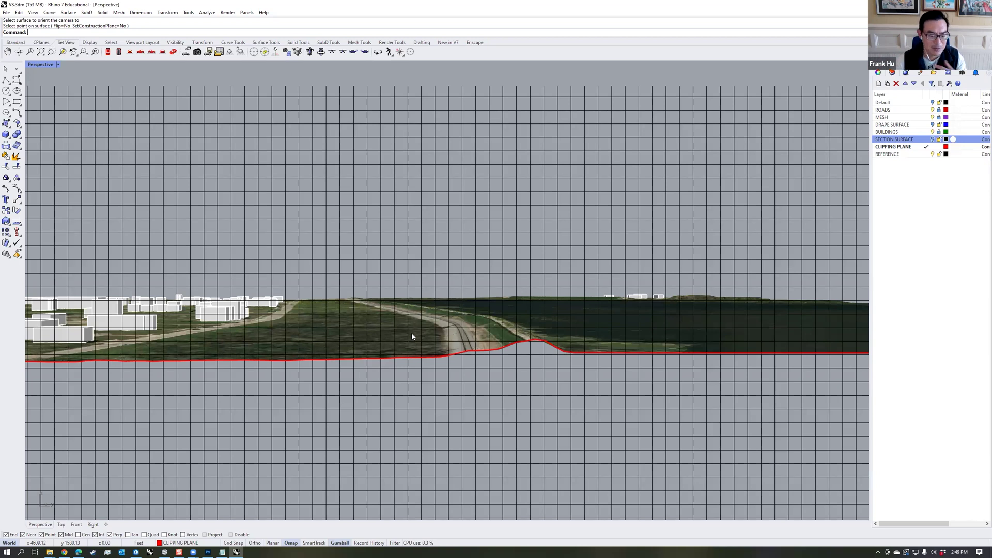
scroll(505, 305, "down", 2)
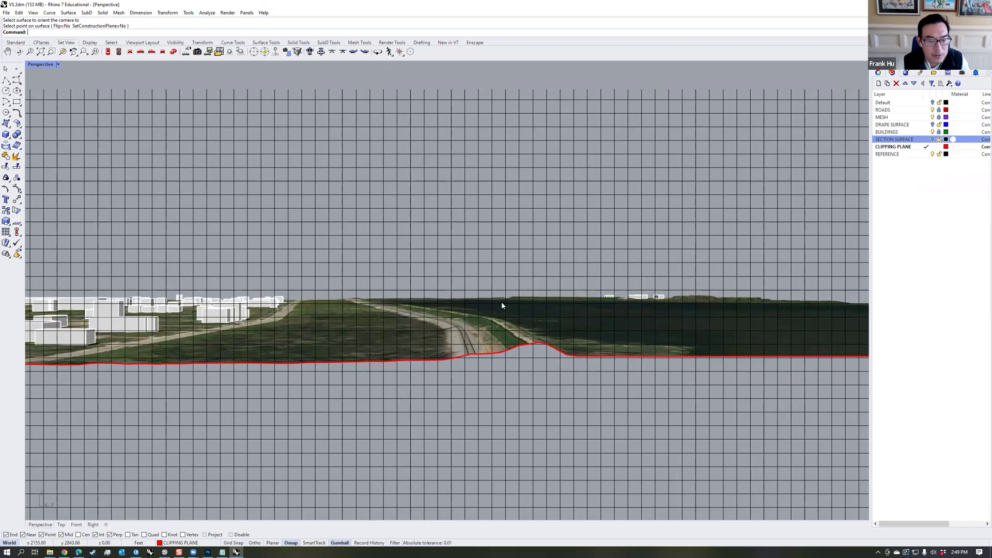
scroll(507, 285, "down", 3)
right_click_drag(528, 252, 531, 254, "shift")
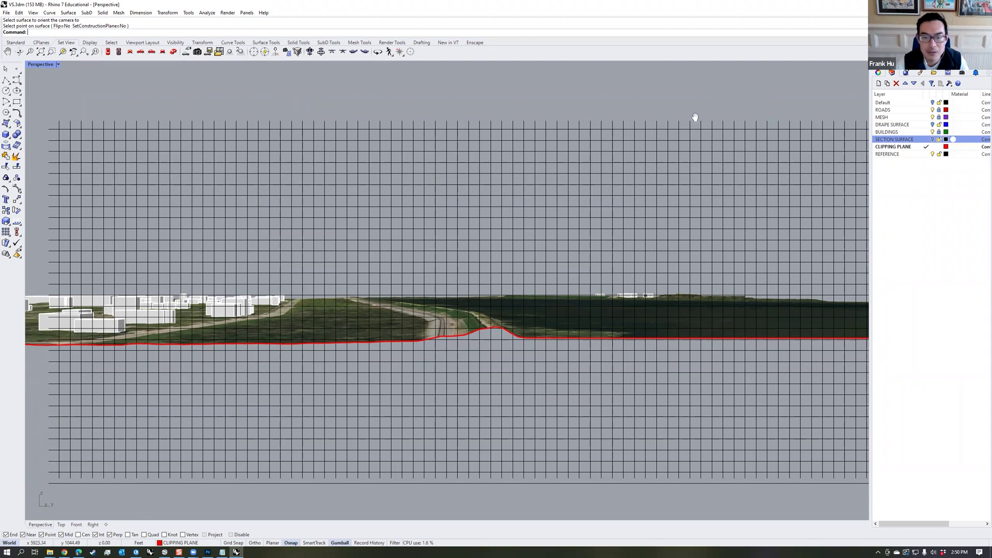
right_click_drag(695, 118, 725, 112, "shift")
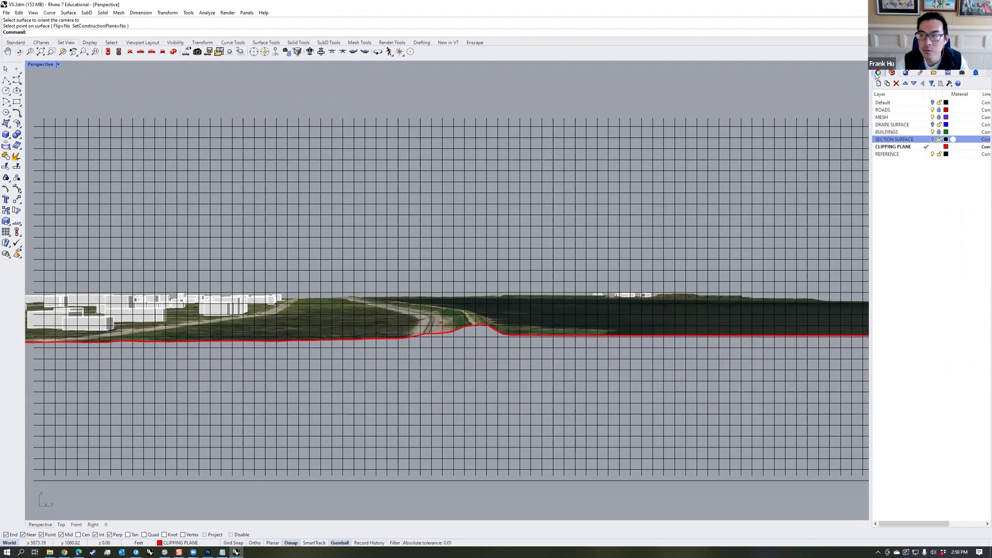
- Change the section viewport's projection to Two Point Perspective and recentre the levee profile and reference grid in the view
left_click(878, 74)
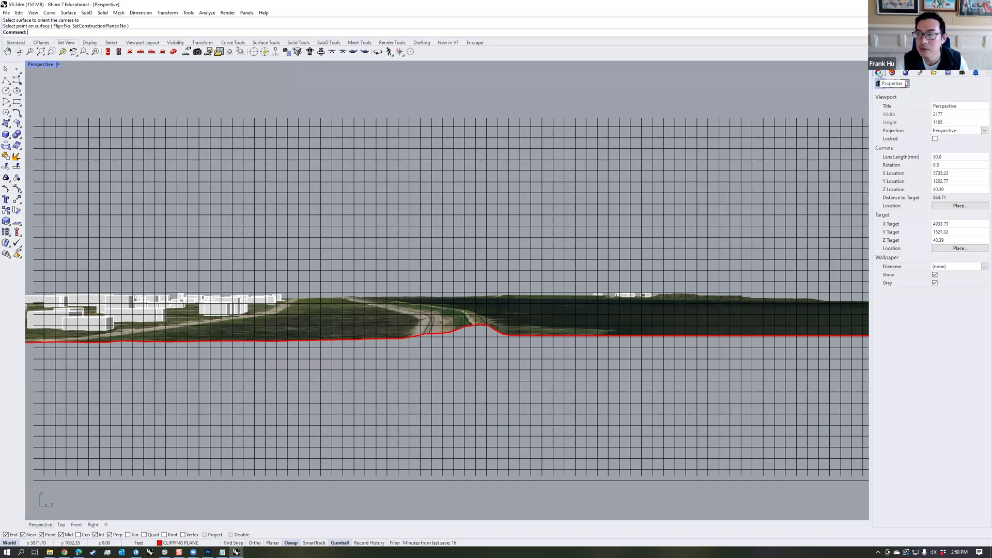
left_click(962, 132)
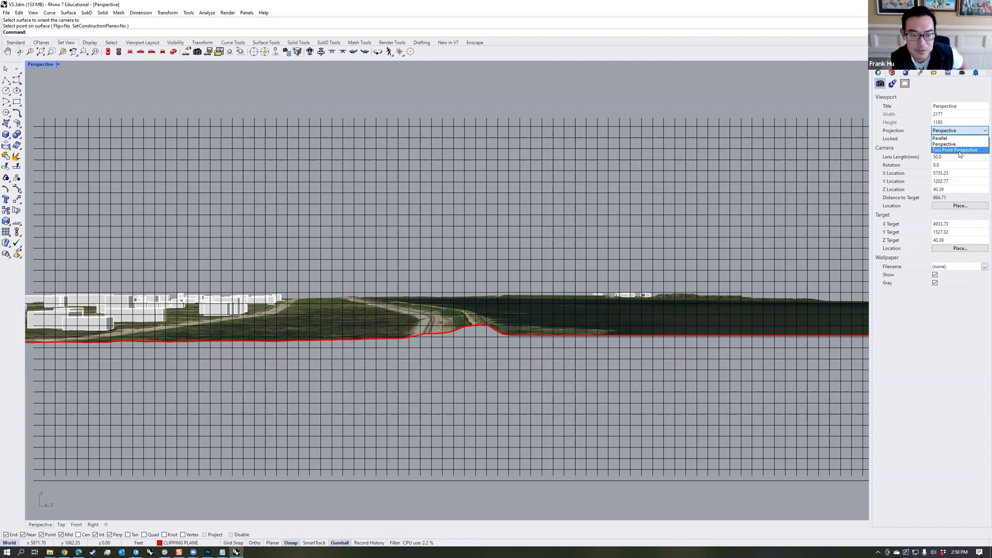
left_click(955, 150)
right_click_drag(572, 97, 575, 105, "shift")
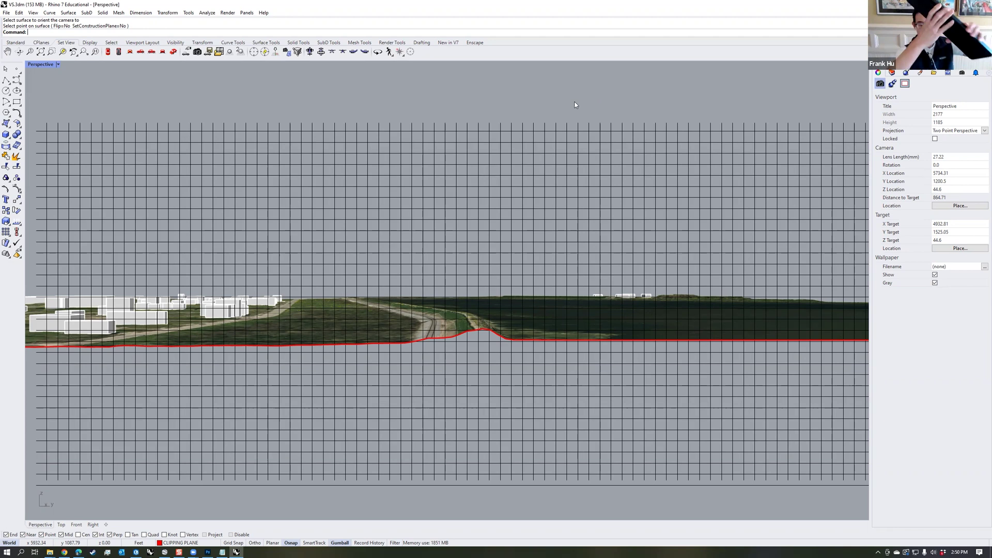
- Raise the section camera and its target to a height of about 244, lifting the horizon above the reference grid
key("Up")
key("Up")
key("Up")
key("Up")
key("Up")
key("Up")
key("Up")
key("Up")
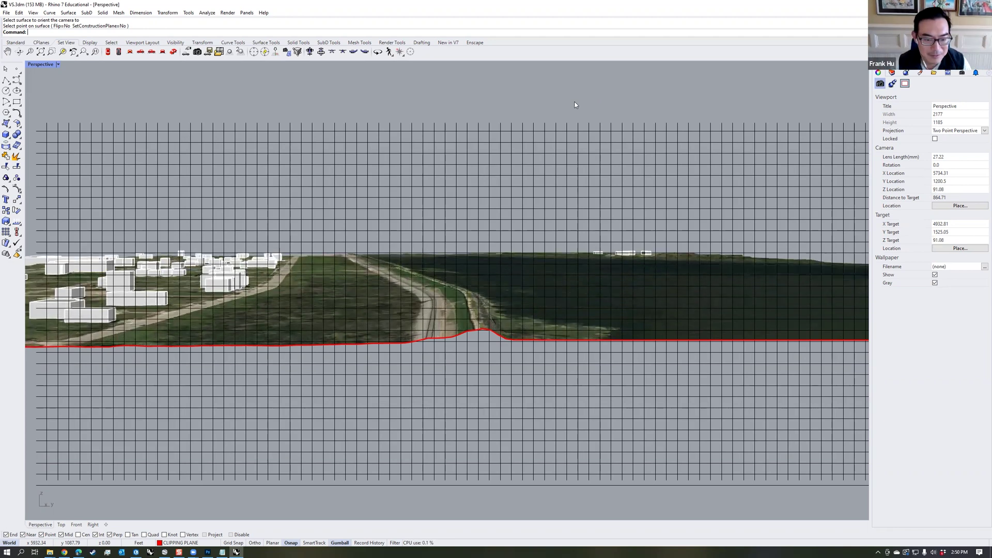
key("Up")
key("Up")
key("Up")
key("Up")
key("Up")
key("Up")
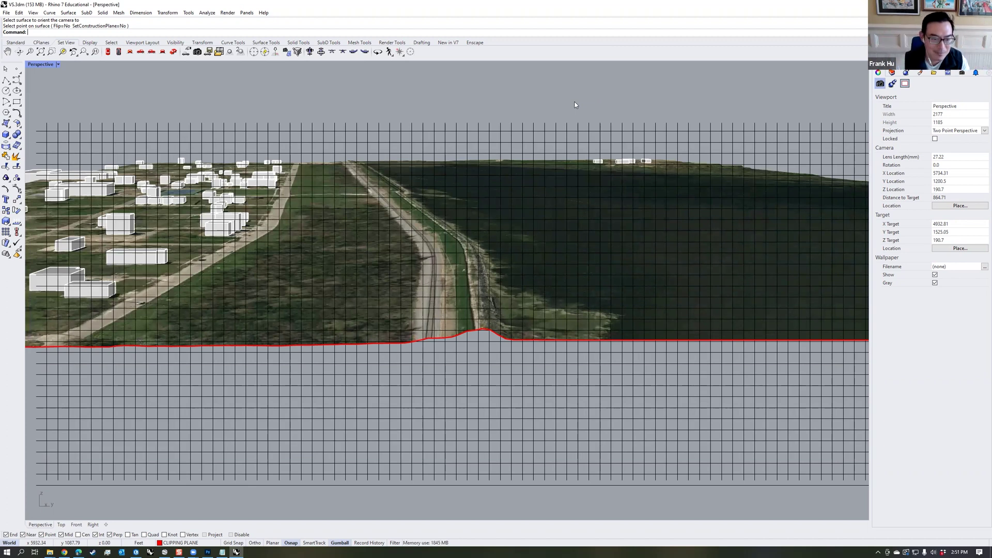
key("Up")
key("Up")
key("Up")
key("Up")
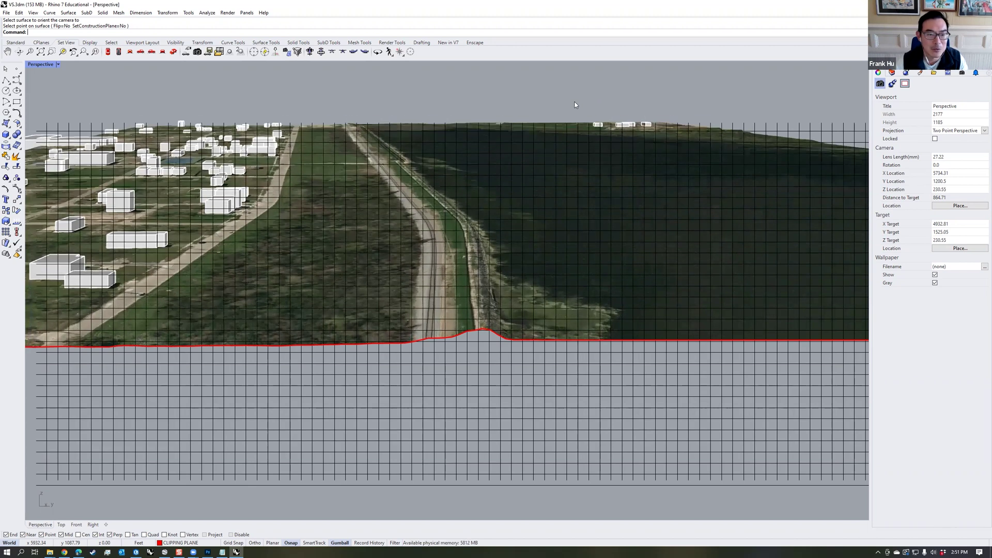
key("Up")
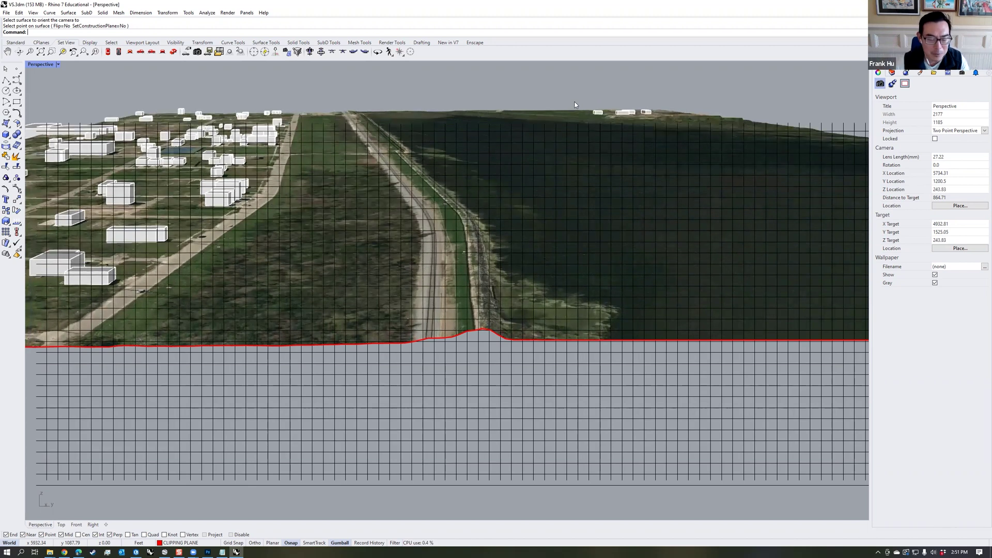
- Lower the section camera and its target to near ground level, at a height of about 18
key("Down")
key("Down")
key("Down")
key("Down")
key("Down")
key("Down")
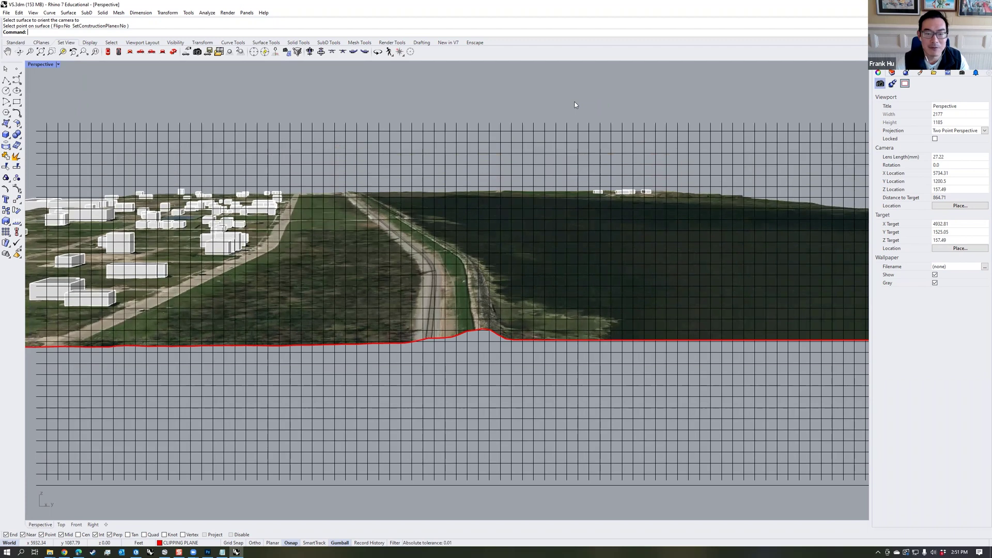
key("Down")
key("Down")
key("Down")
key("Down")
key("Down")
key("Down")
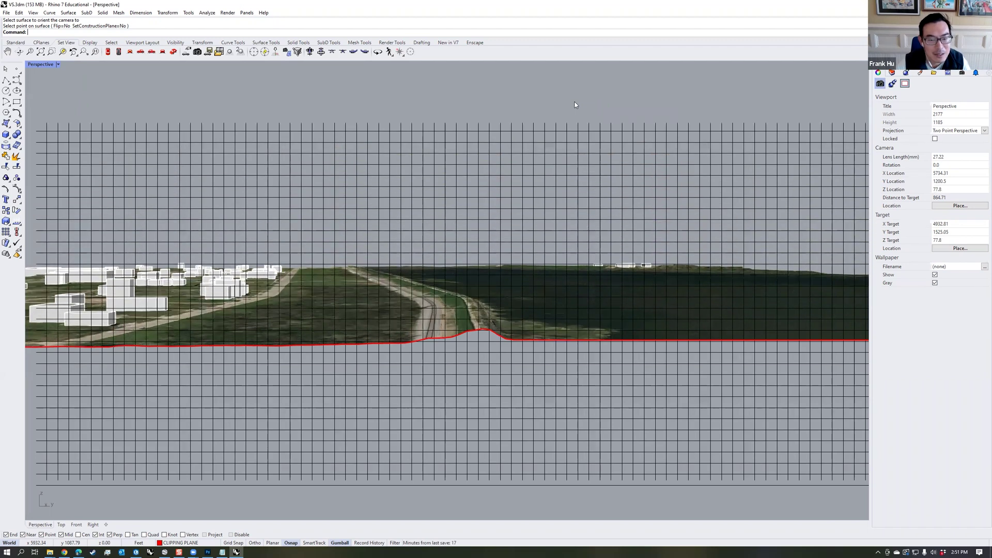
key("Down")
key("Down")
key("Down")
key("Down")
key("Down")
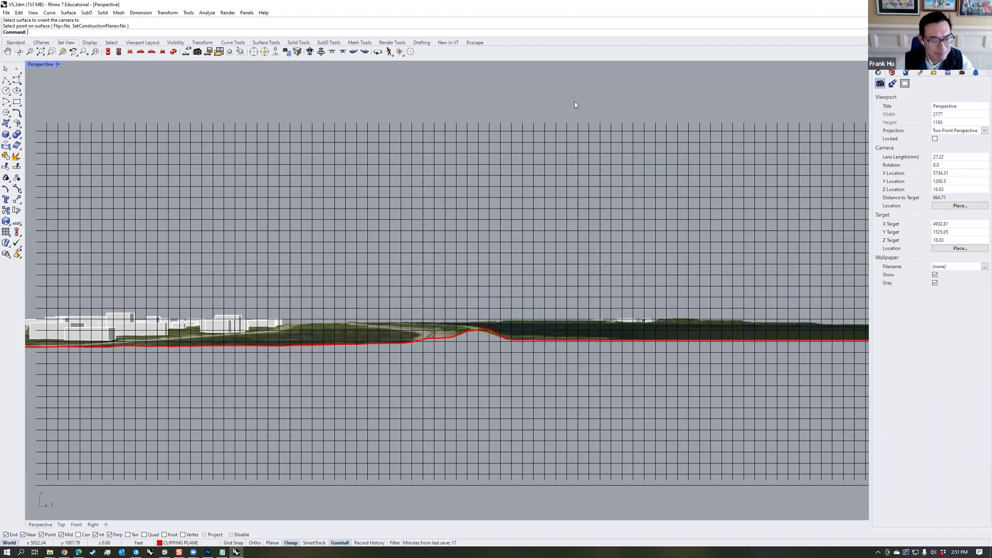
- Raise the section camera and its target to a height of about 224, with the horizon near the reference grid's upper edge
key("Up")
key("Up")
key("Up")
key("Up")
key("Up")
key("Up")
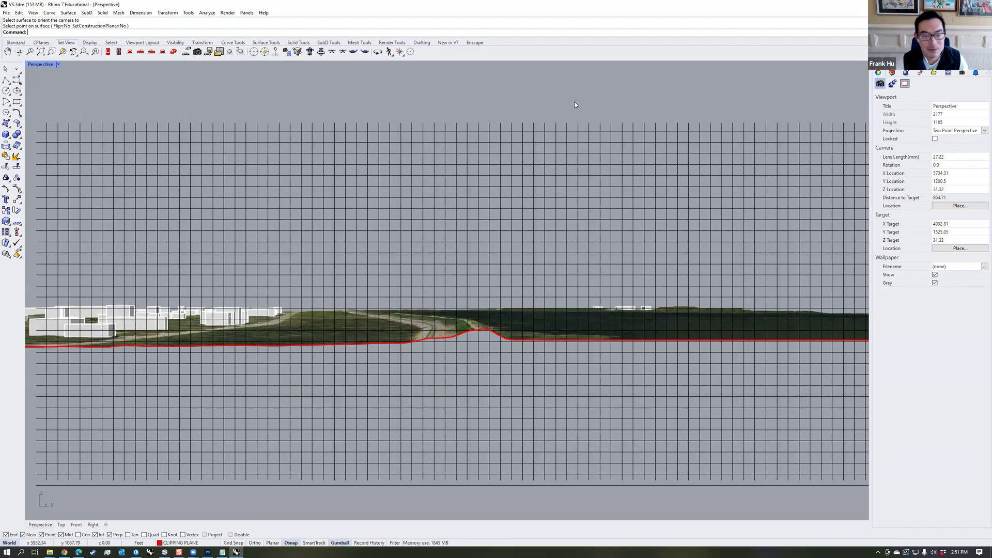
key("Up")
key("Up")
key("Up")
key("Up")
key("Up")
key("Up")
key("Up")
key("Up")
key("Up")
key("Up")
key("Up")
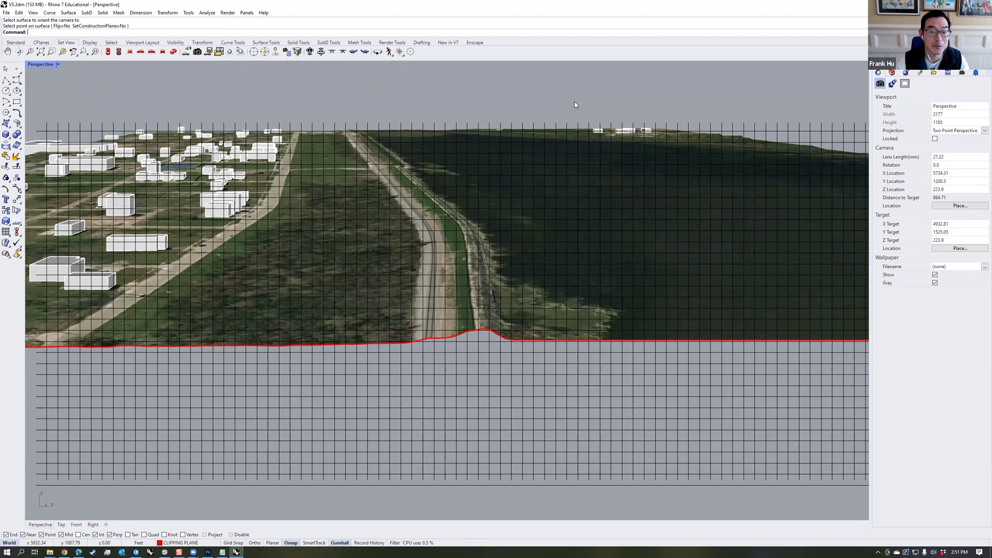
- Frame the section perspective closer on the levee cut and tracks, keeping the horizon within the view
right_click_drag(574, 105, 522, 170, "shift")
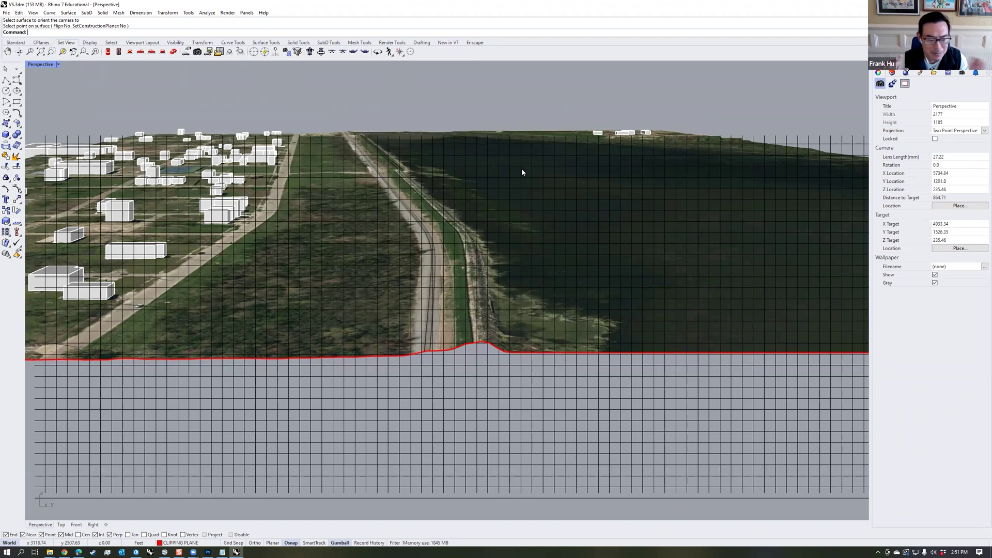
scroll(522, 168, "up", 4)
right_click_drag(521, 168, 590, 272, "shift")
scroll(589, 254, "up", 3)
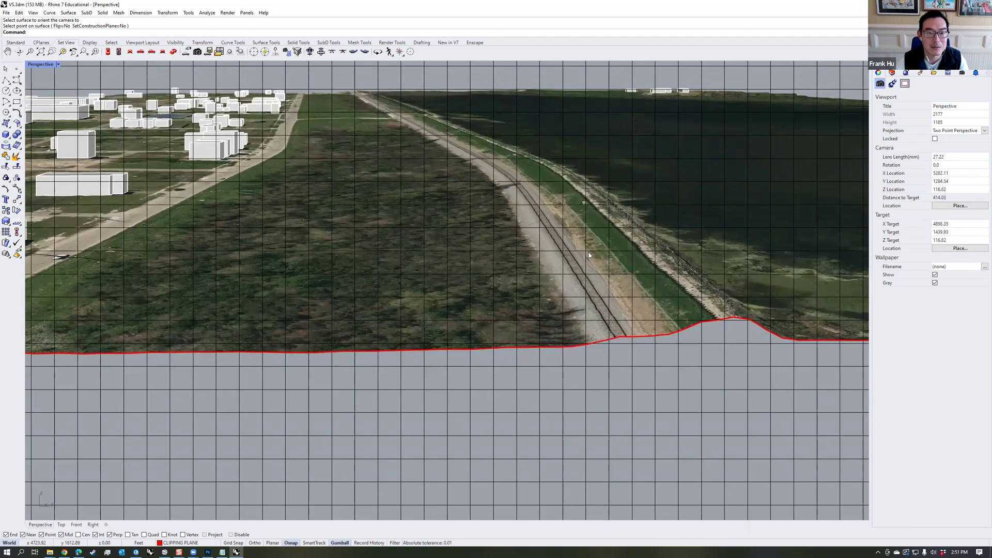
- Save the viewport as the named view SECTION PERSPOCTIVE and test restoring it after orbiting away
left_click(961, 72)
left_click(876, 83)
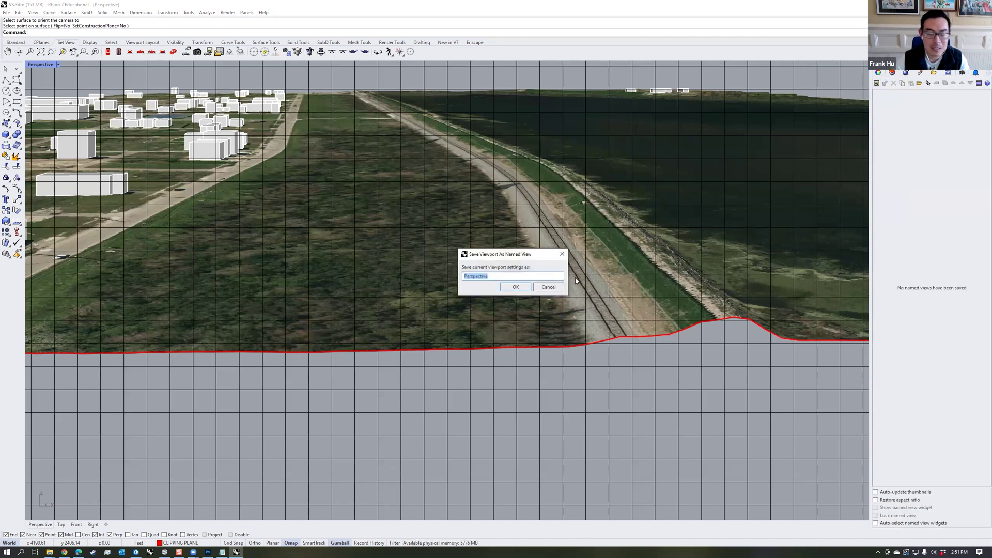
type("SECTION PERSPOEC")
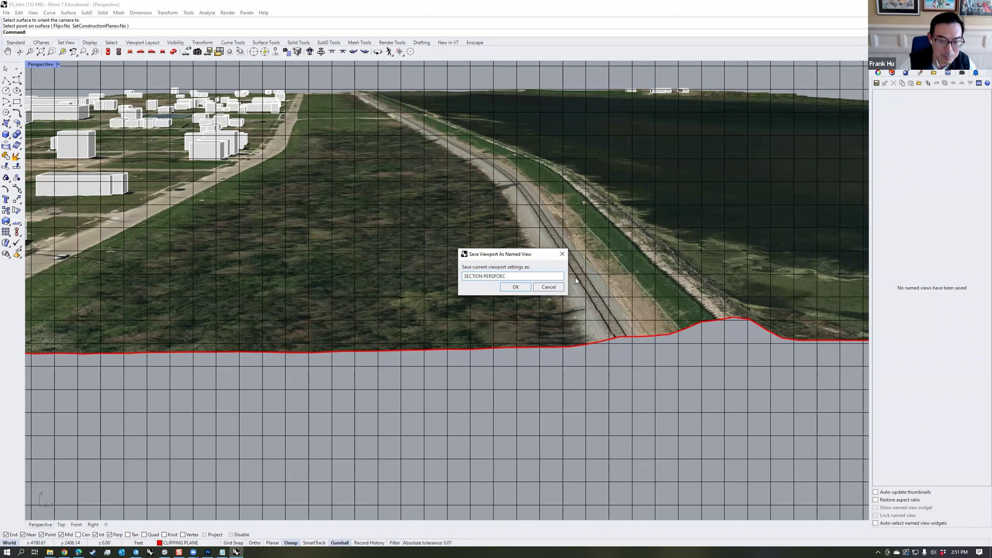
key("BackSpace")
key("BackSpace")
key("BackSpace")
type("ECTIVE")
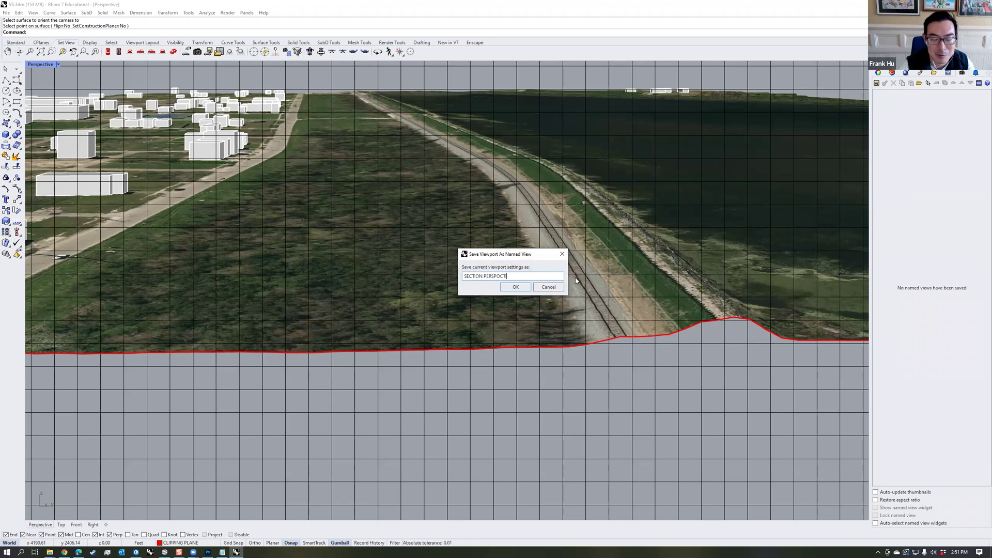
key("Return")
right_click_drag(616, 309, 579, 305)
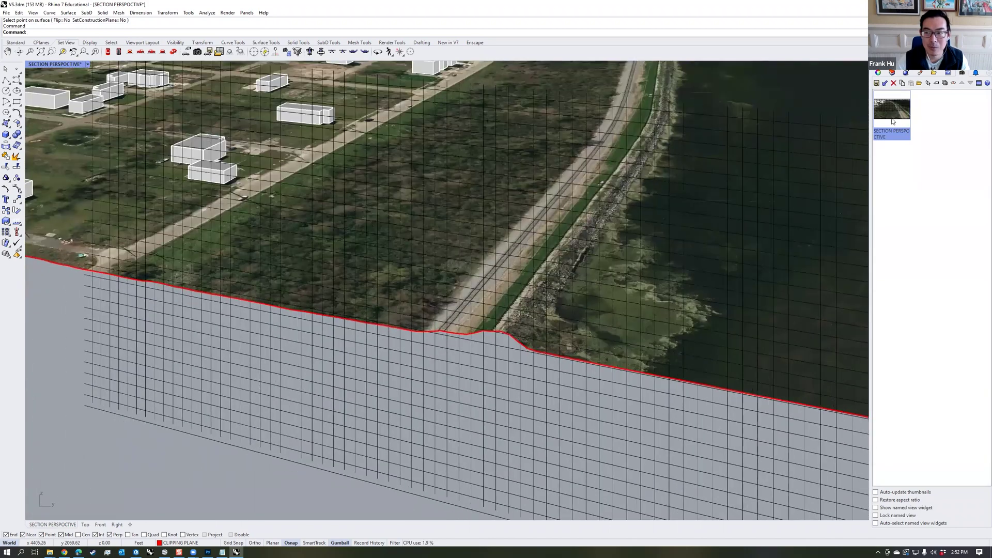
double_click(896, 115)
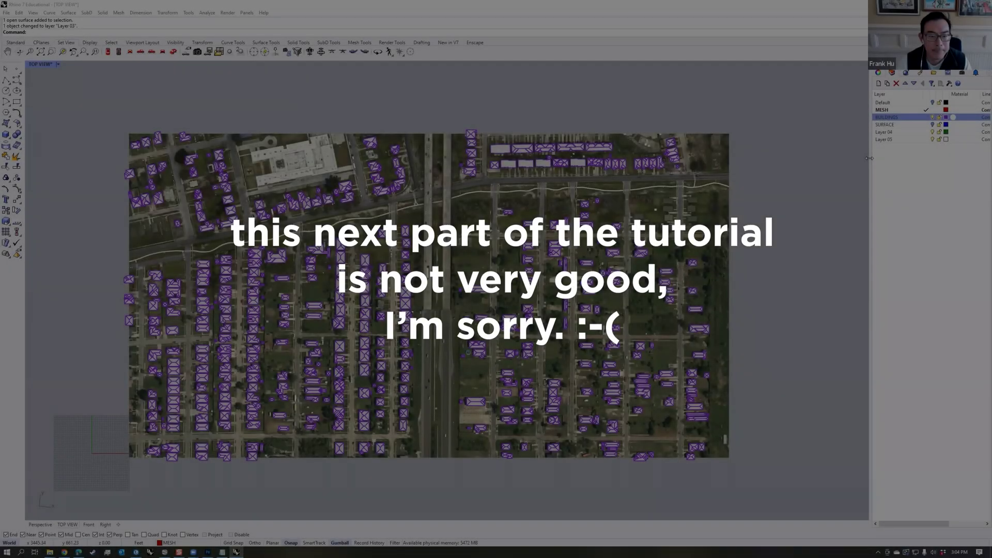
- Inspect the buildings and textured terrain around the street and winding path from several perspective angles
left_click(884, 140)
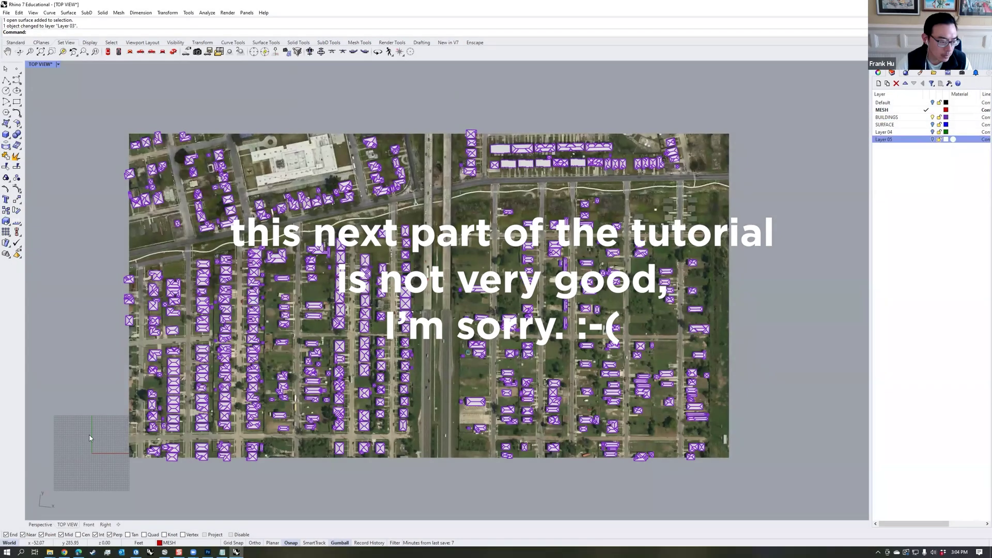
right_click_drag(468, 352, 526, 236)
scroll(527, 236, "up", 5)
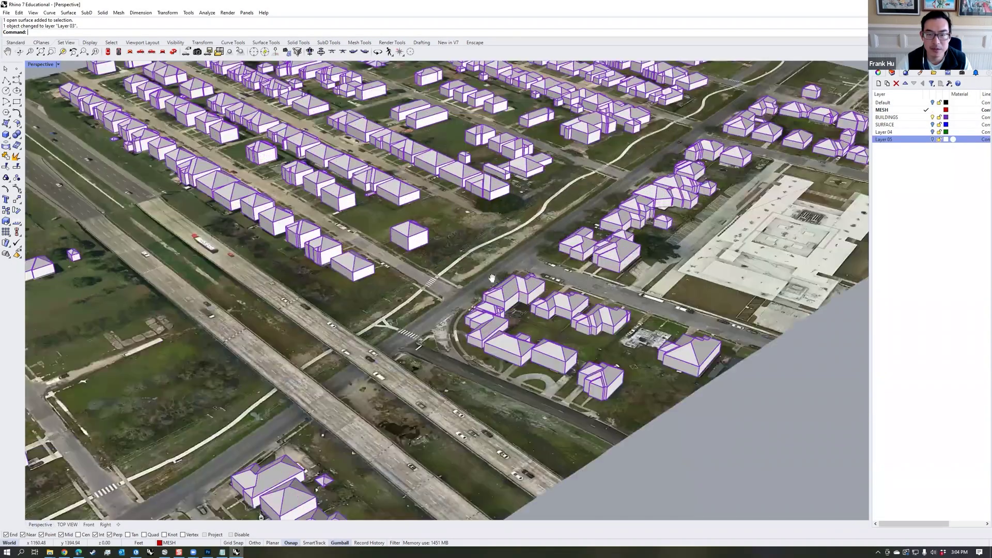
right_click_drag(485, 262, 384, 296)
scroll(457, 263, "up", 5)
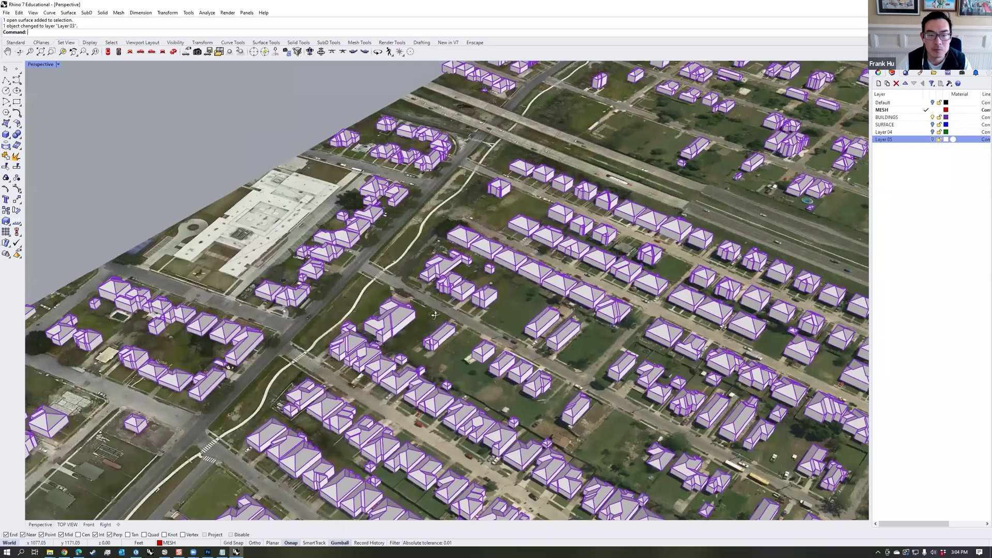
scroll(398, 277, "down", 5)
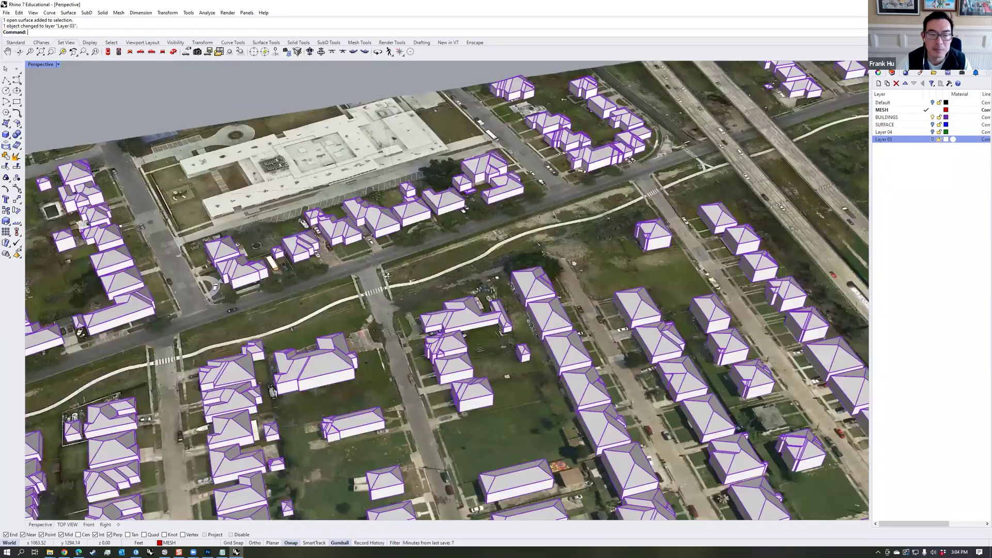
right_click_drag(397, 276, 421, 264)
scroll(452, 307, "up", 5)
right_click_drag(452, 306, 400, 264)
scroll(452, 336, "down", 3)
right_click_drag(452, 336, 491, 330)
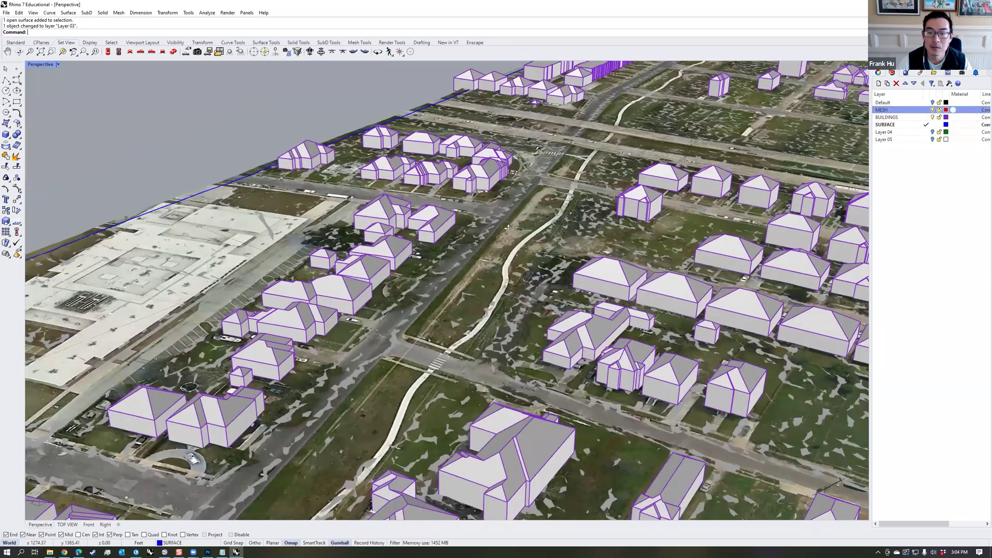
right_click_drag(508, 227, 557, 226)
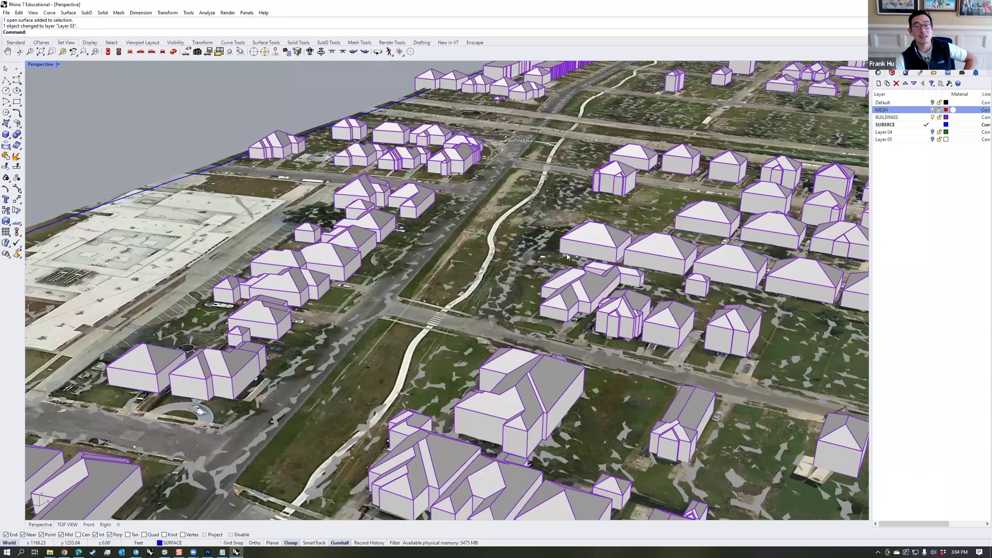
- Open the Enscape asset library's Vehicles category and pick the red sports car for placement
left_click(475, 43)
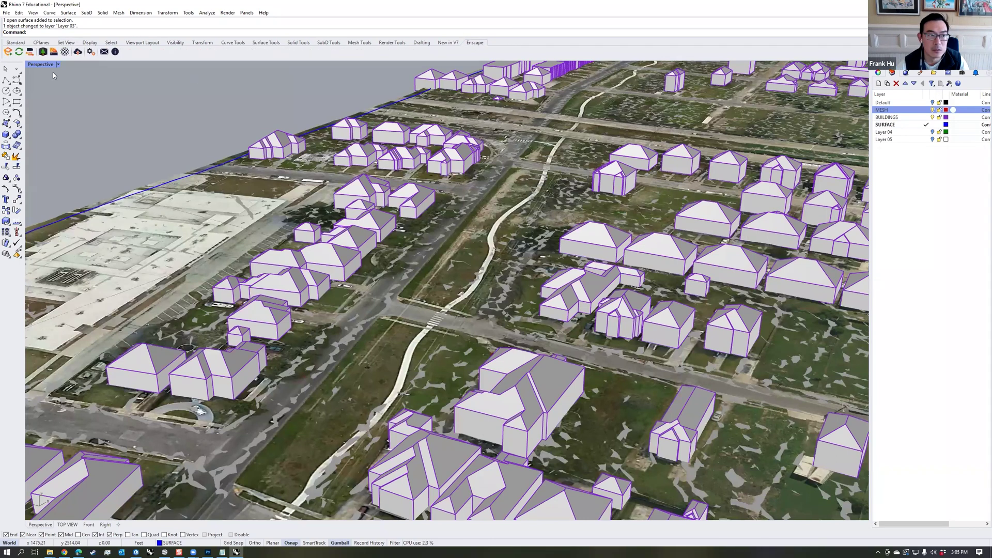
left_click(43, 52)
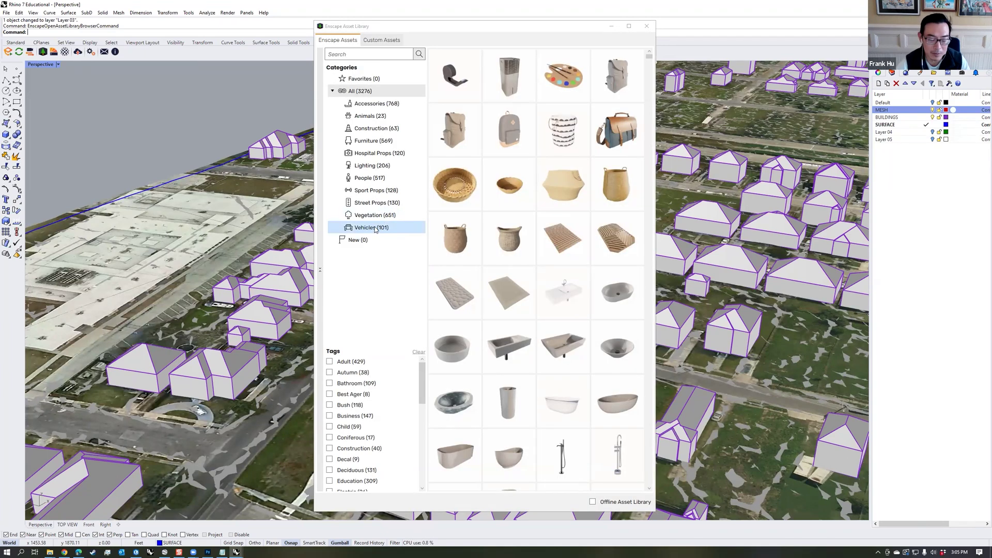
left_click(373, 229)
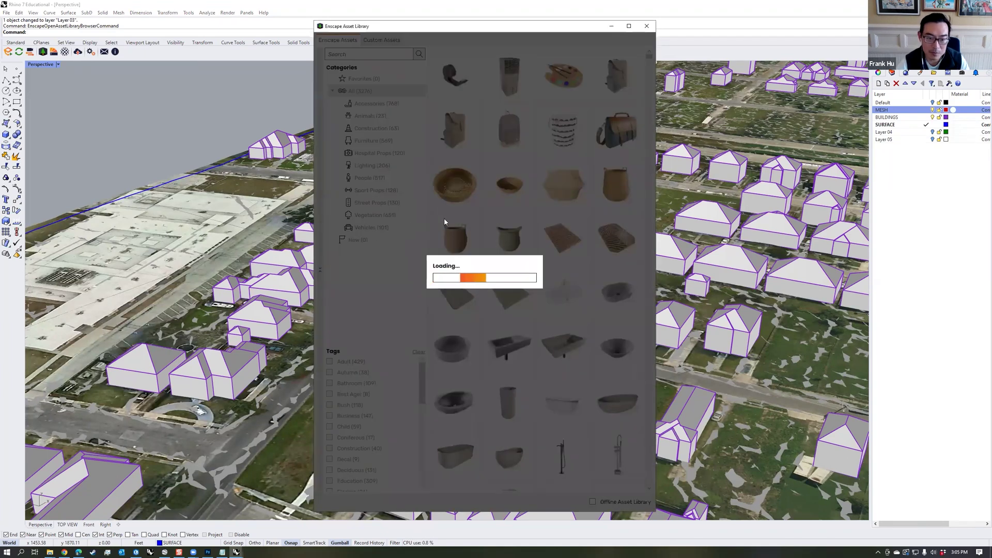
left_click(580, 409)
- Place the chosen car on the terrain surface at the street intersection beside the crosswalk, and move the asset library aside
scroll(394, 313, "up", 3)
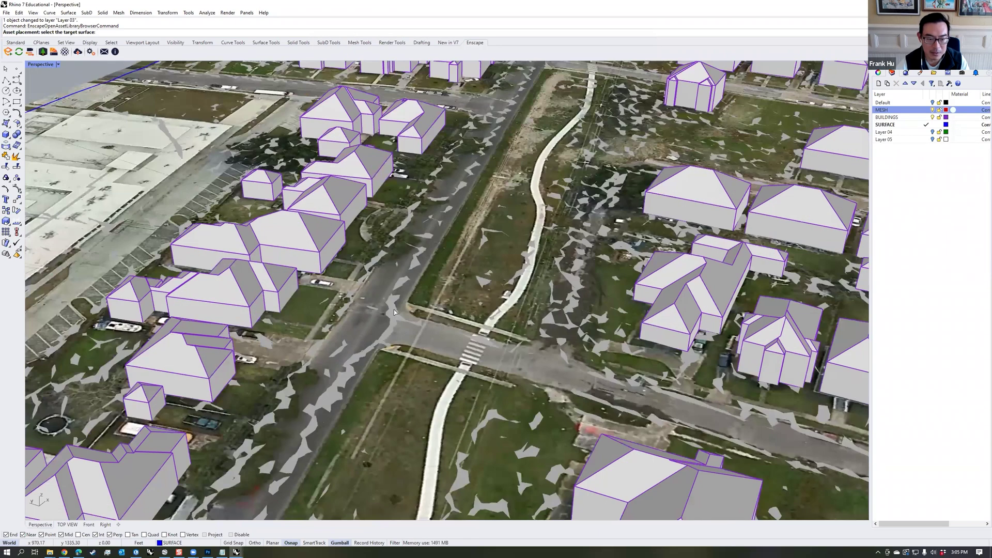
scroll(394, 313, "up", 2)
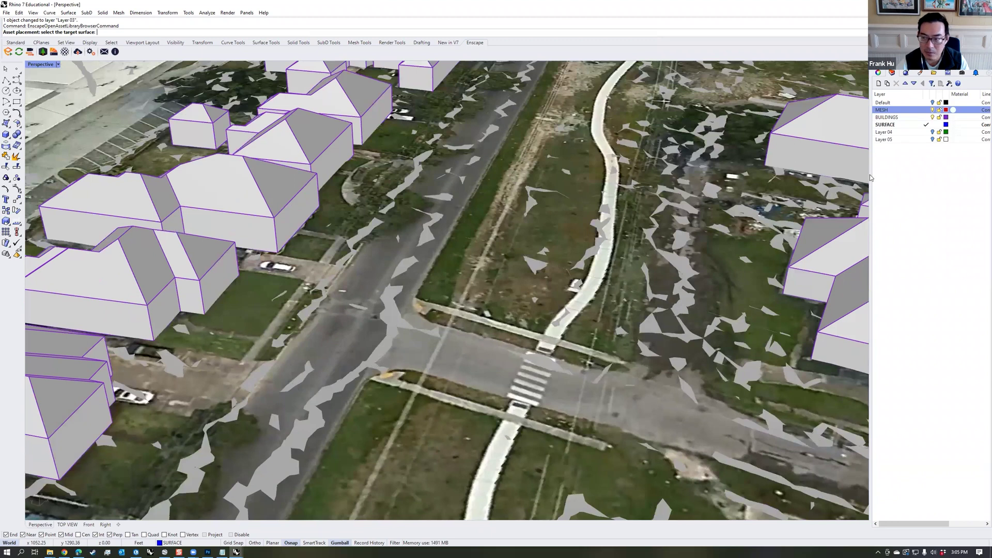
left_click(396, 319)
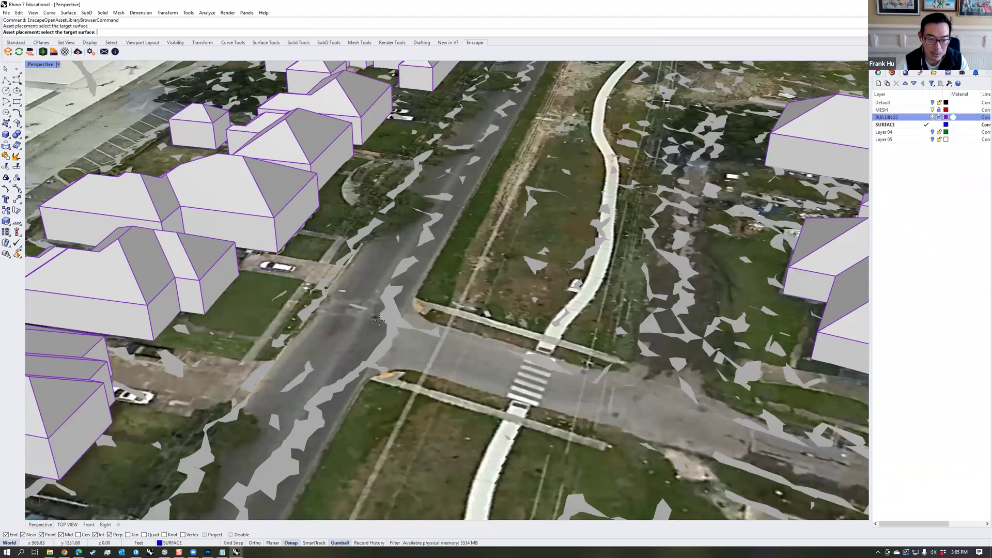
left_click(388, 319)
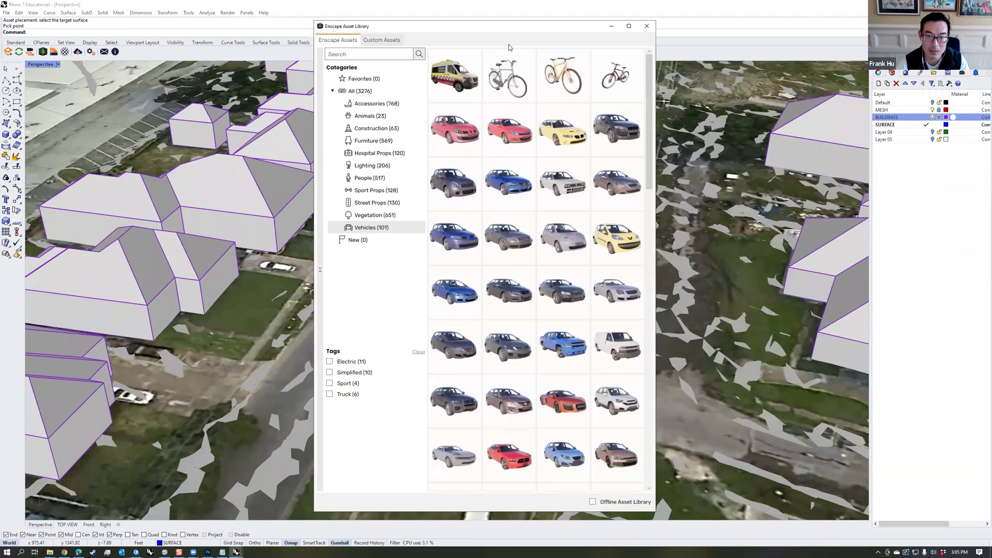
left_click_drag(523, 33, 723, 51)
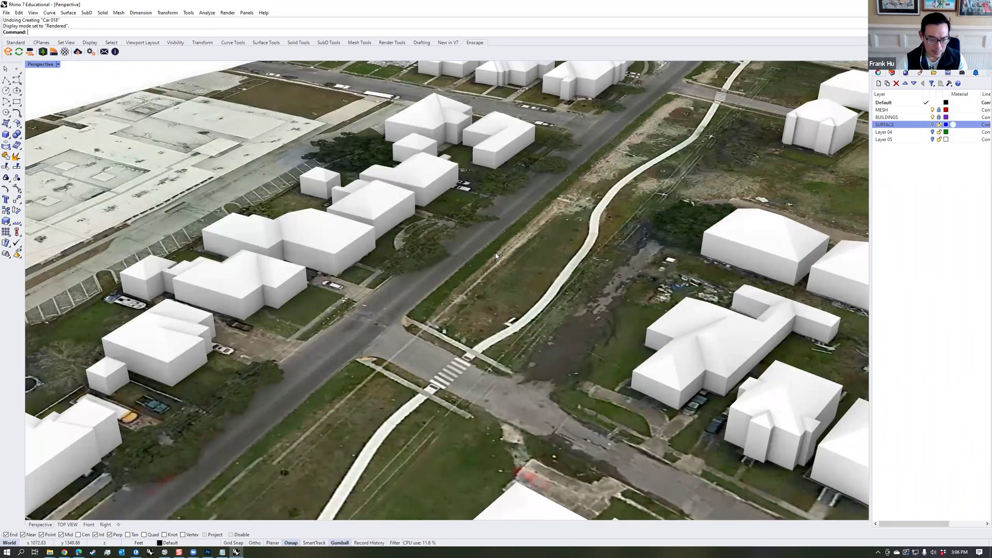
- View the street intersection, crosswalk and winding path from an angle in Rendered display mode
right_click_drag(516, 232, 496, 241)
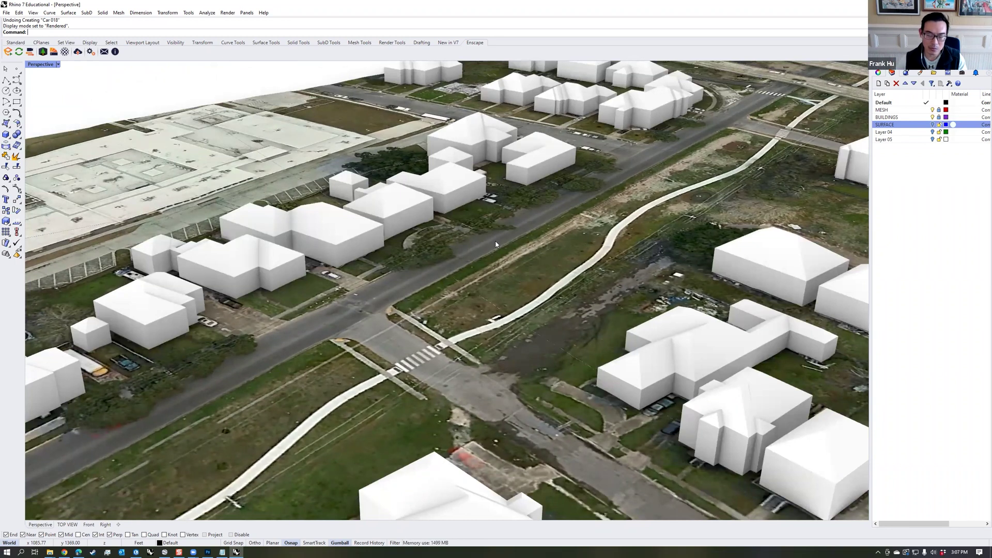
right_click_drag(520, 234, 528, 253)
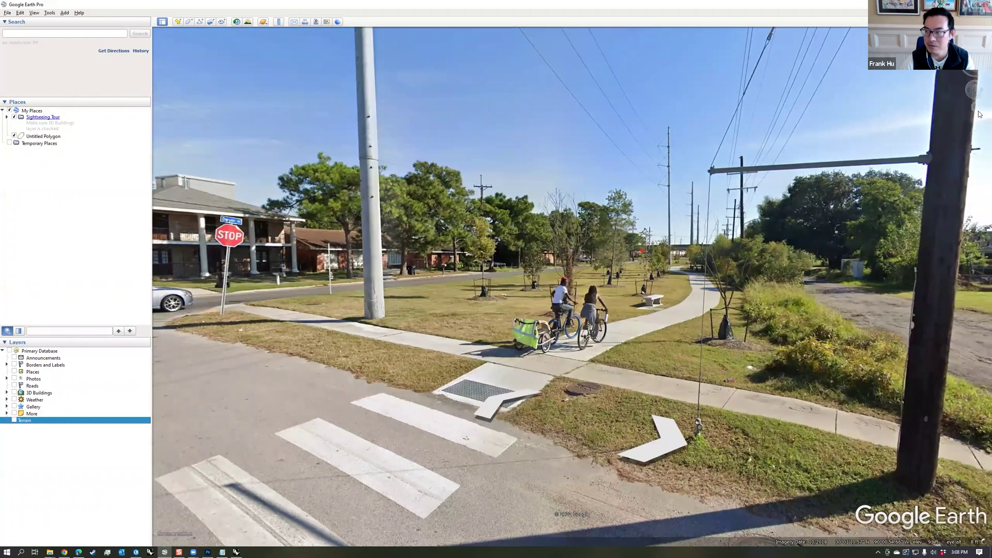
- In Google Earth Pro's street view, frame the intersection with the crosswalk, stop sign, cyclists and corner houses for an image capture
double_click(529, 273)
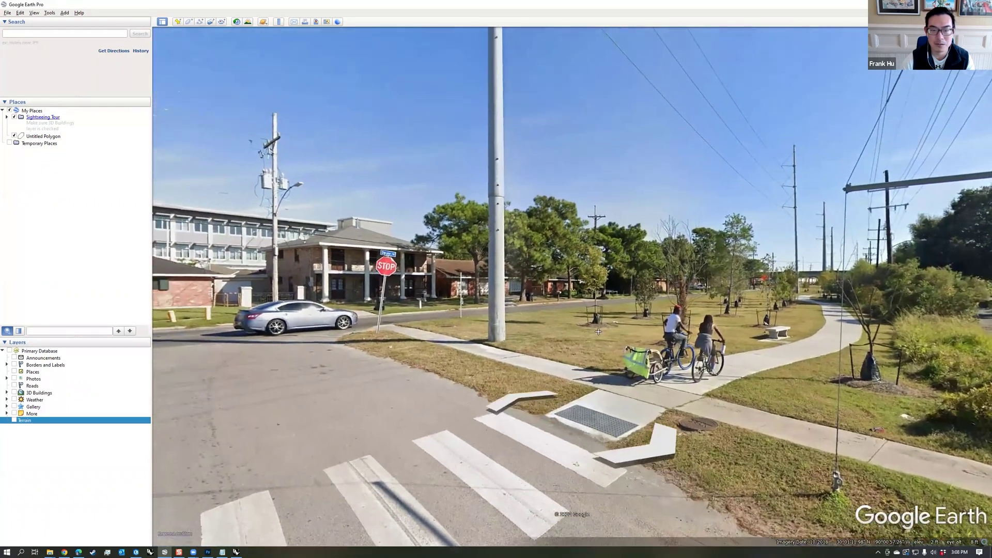
double_click(598, 331)
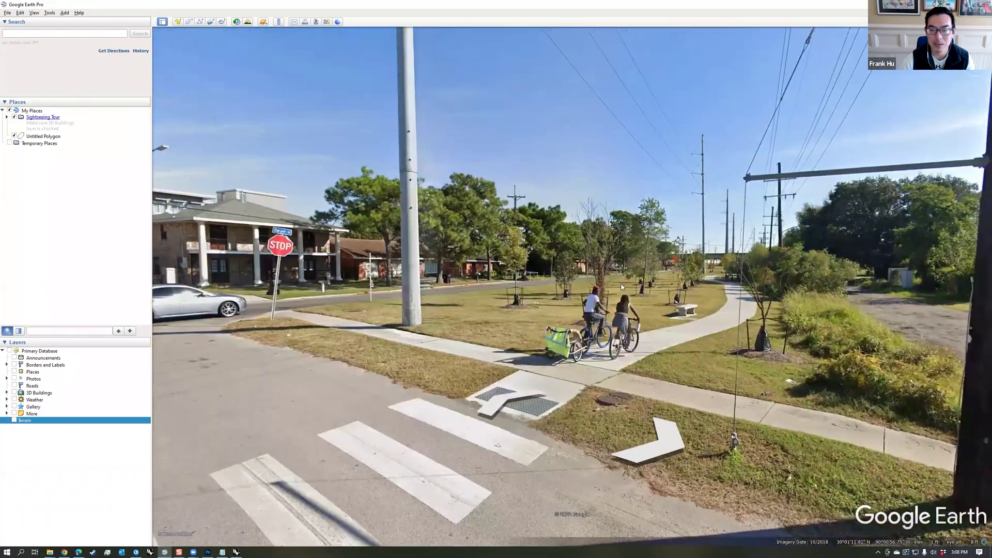
left_click_drag(621, 284, 653, 270)
left_click_drag(331, 368, 577, 378)
left_click(561, 388)
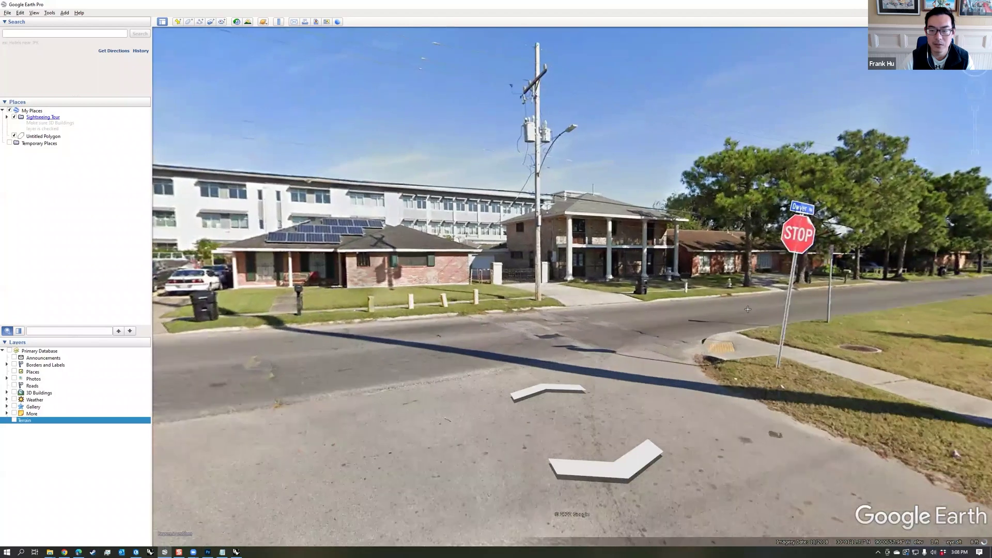
left_click_drag(747, 309, 481, 295)
left_click(561, 267)
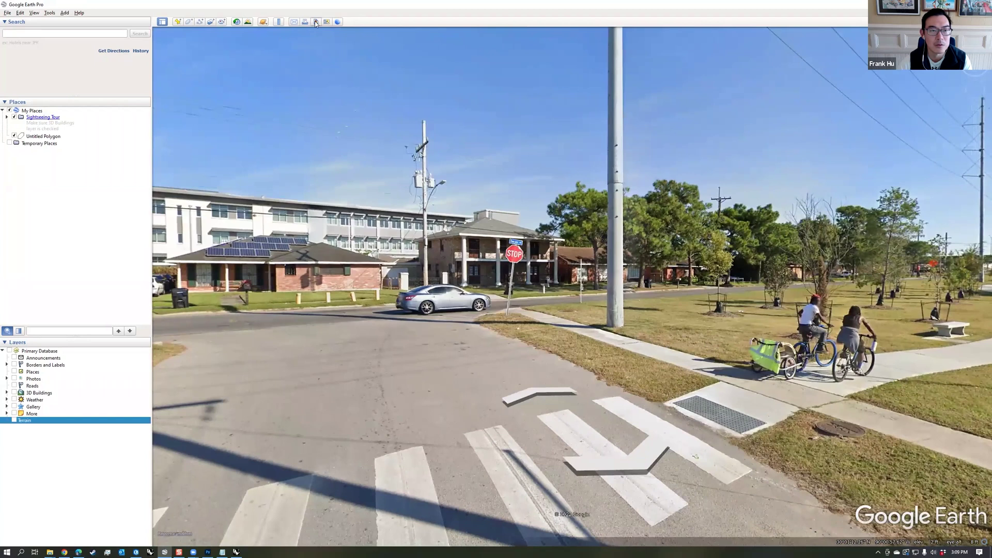
- Save the street view as V1.jpg at maximum resolution, and turn the view toward the path for an overlapping second shot
left_click(316, 22)
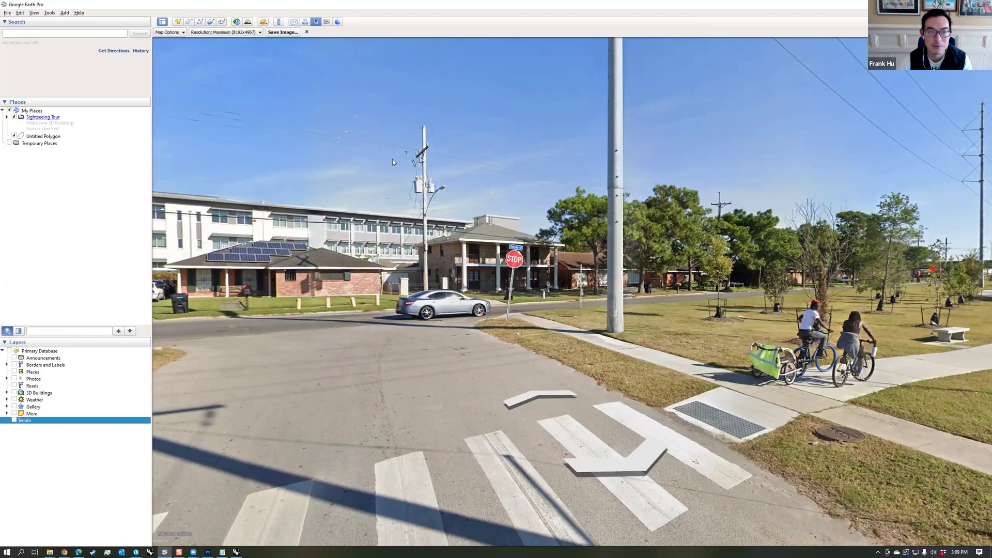
left_click_drag(576, 220, 555, 221)
left_click(284, 33)
type("123")
key("Return")
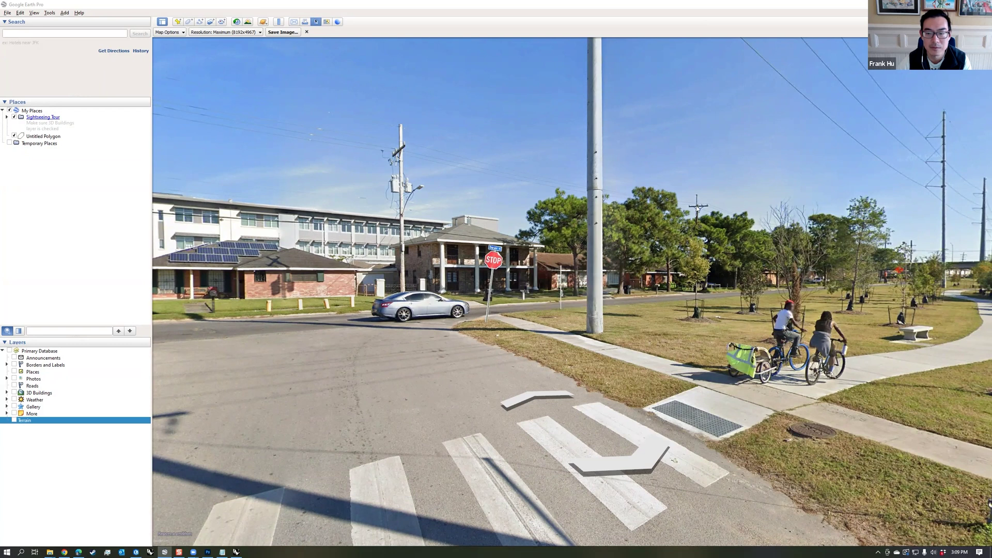
left_click_drag(696, 217, 462, 210)
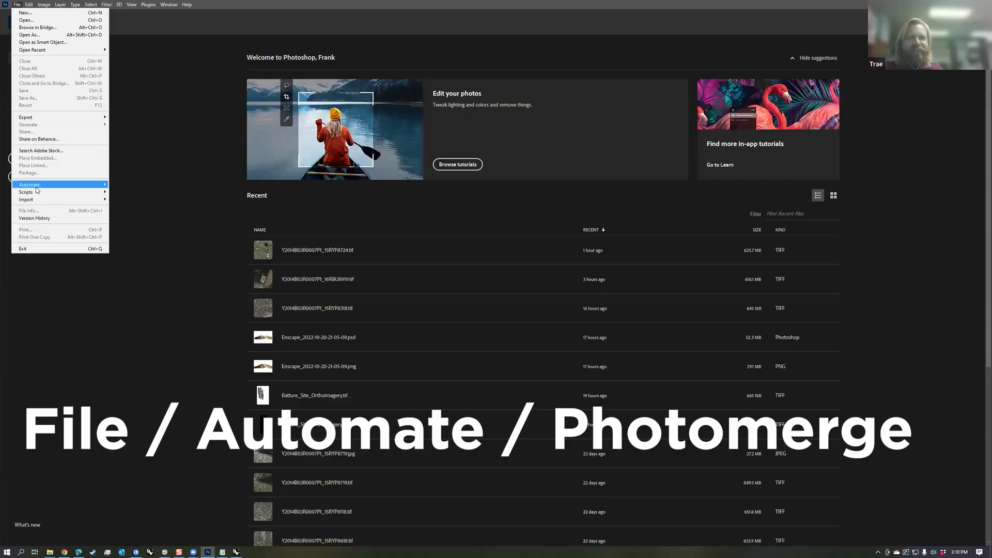
- In Photoshop, merge V1.jpg and V2.jpg from the desktop into a panorama with Photomerge
mouse_move(41, 186)
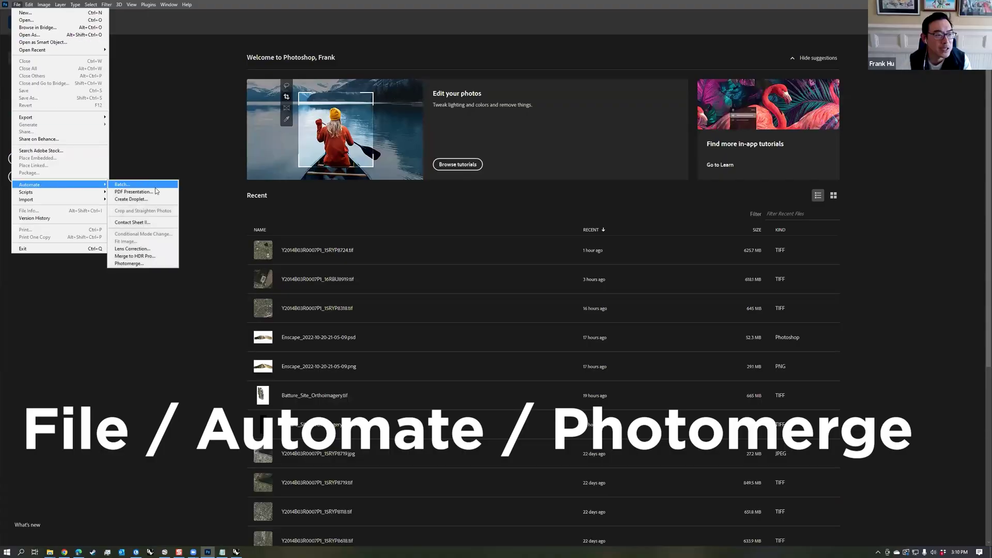
left_click(129, 264)
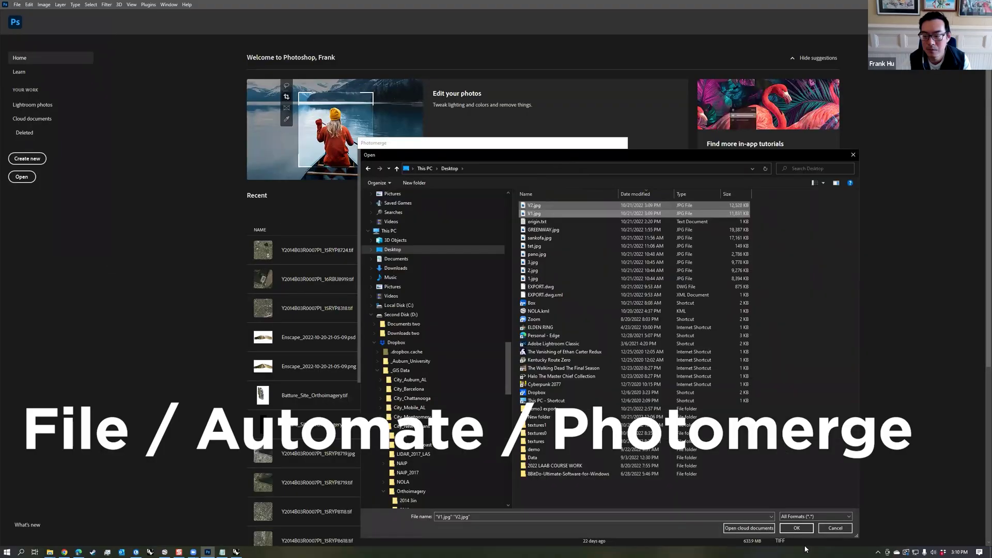
key("Return")
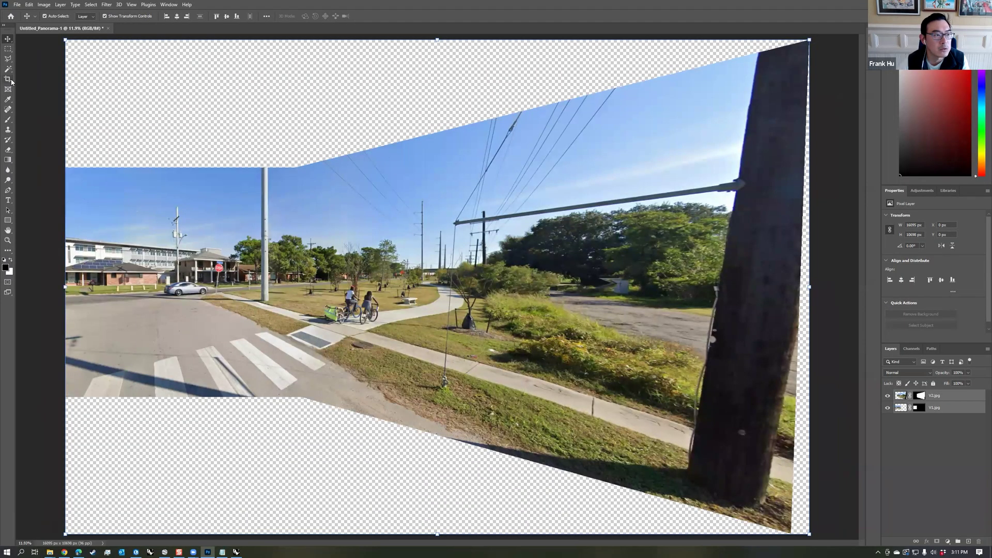
- Crop the merged panorama to a clean rectangle, removing the transparent areas and the large wooden pole
left_click(8, 79)
left_click_drag(437, 37, 437, 99)
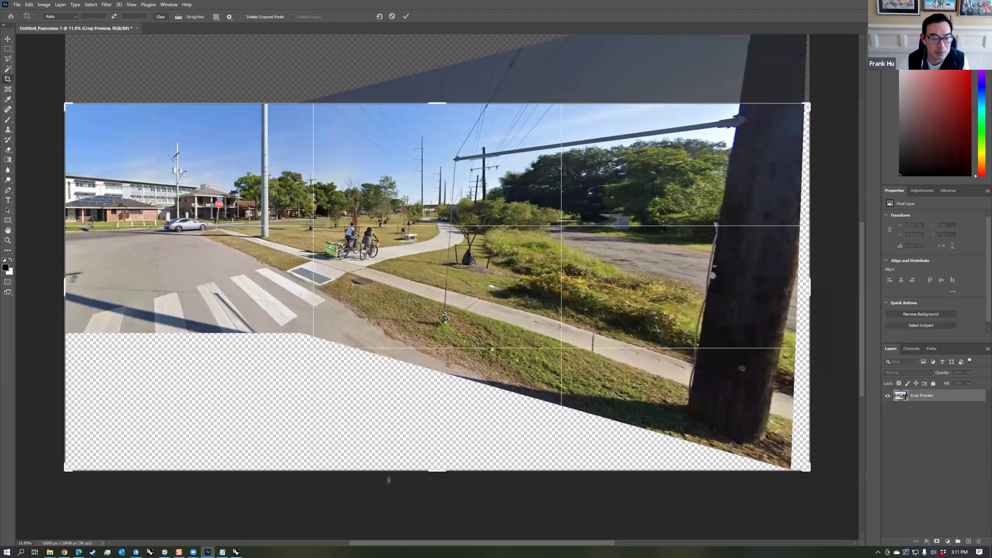
left_click_drag(388, 480, 388, 402)
left_click_drag(808, 283, 671, 283)
key("Return")
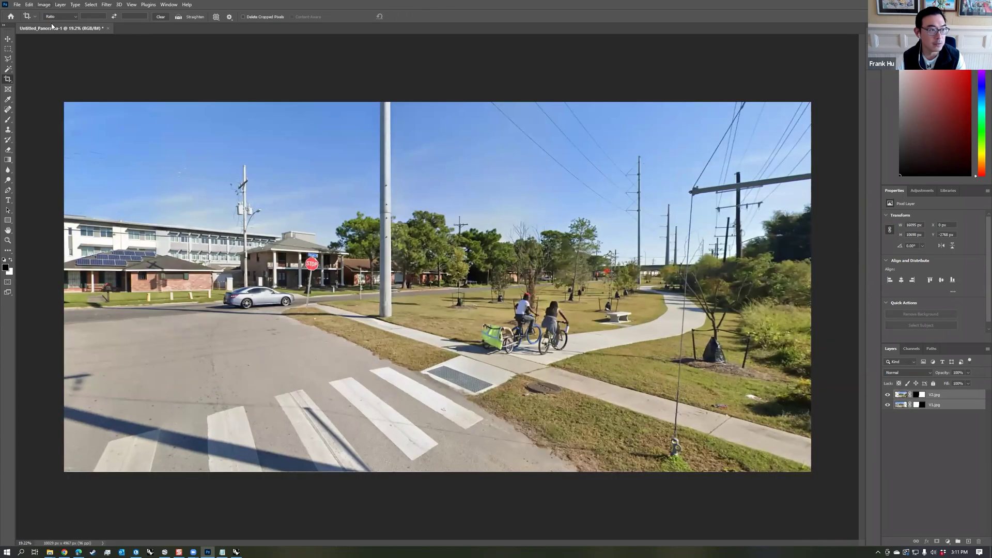
- Save the cropped panorama to the desktop as a JPEG named AS_PANO
left_click(15, 4)
left_click(31, 95)
type("AS_PAN")
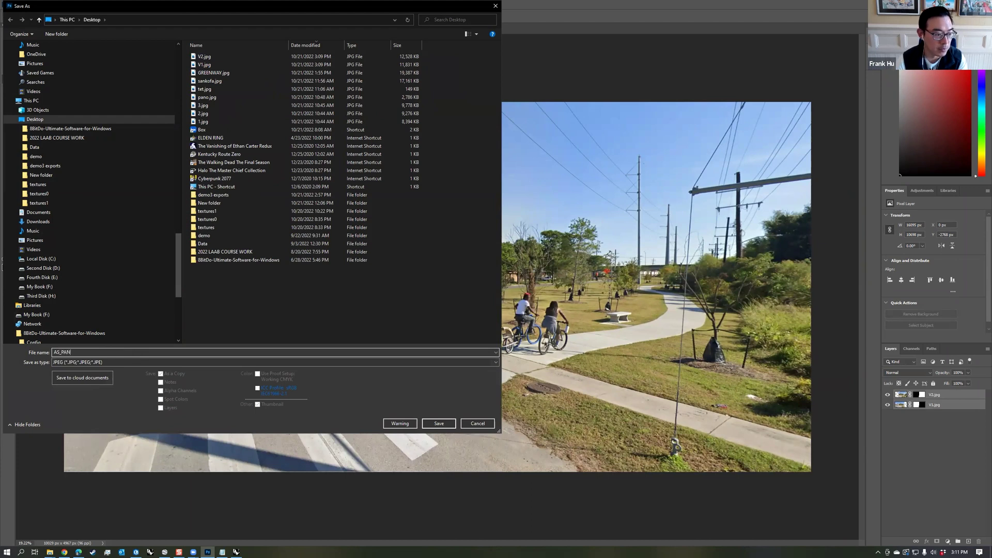
key("Return")
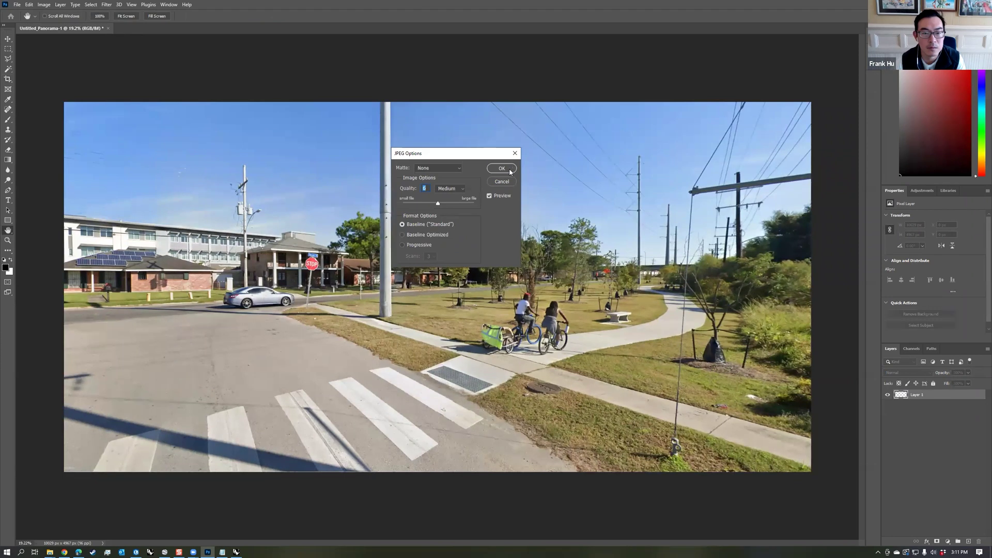
left_click(509, 170)
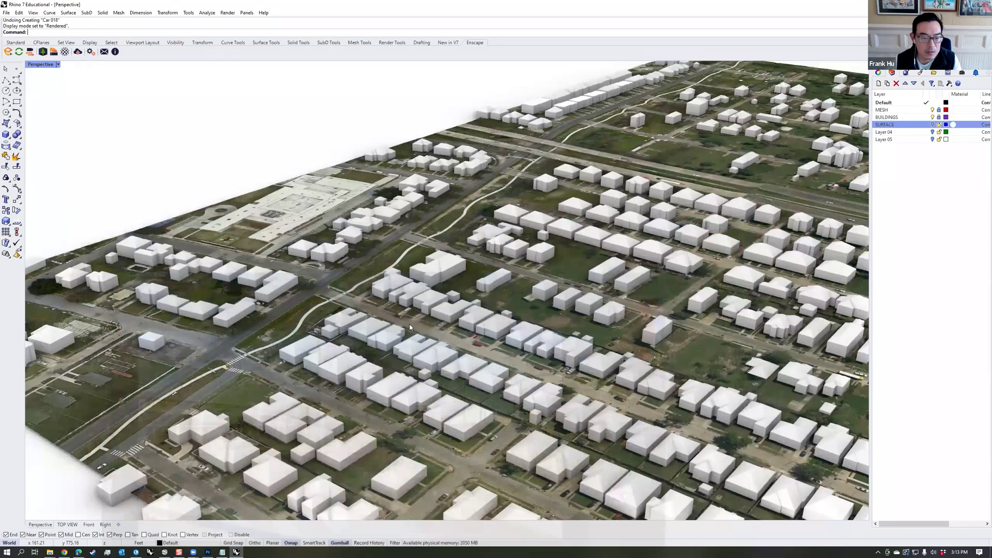
- In Rhino, set the Perspective viewport to the Copy of Shaded display mode and frame the crosswalk and winding path from a low angle
scroll(410, 326, "up", 3)
left_click(58, 64)
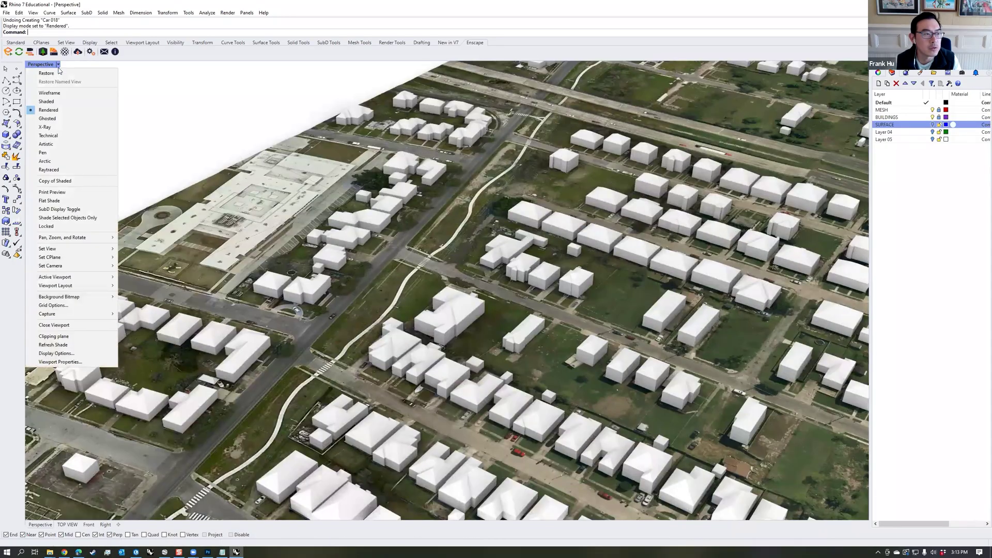
left_click(50, 93)
scroll(334, 193, "up", 3)
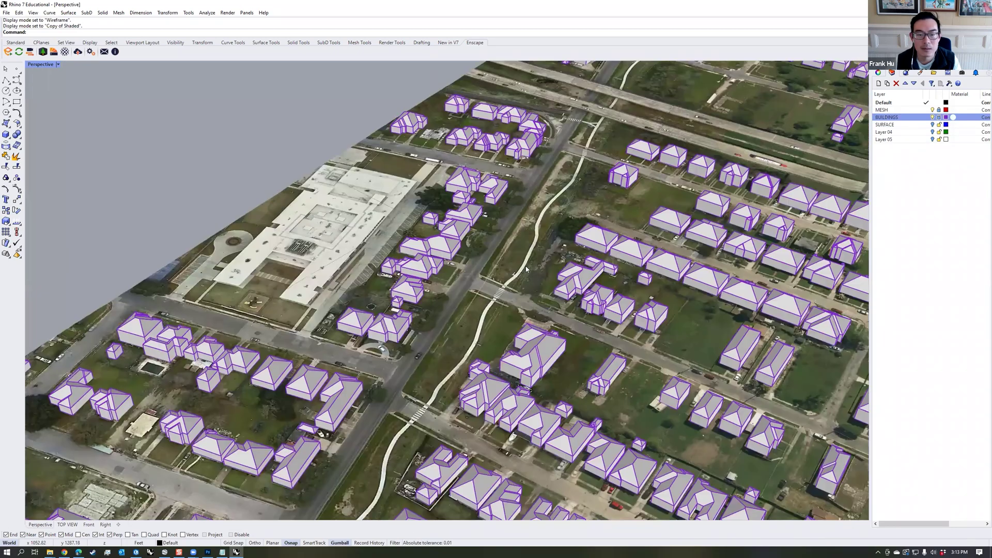
scroll(503, 253, "up", 5)
right_click_drag(511, 345, 501, 310)
scroll(500, 306, "up", 2)
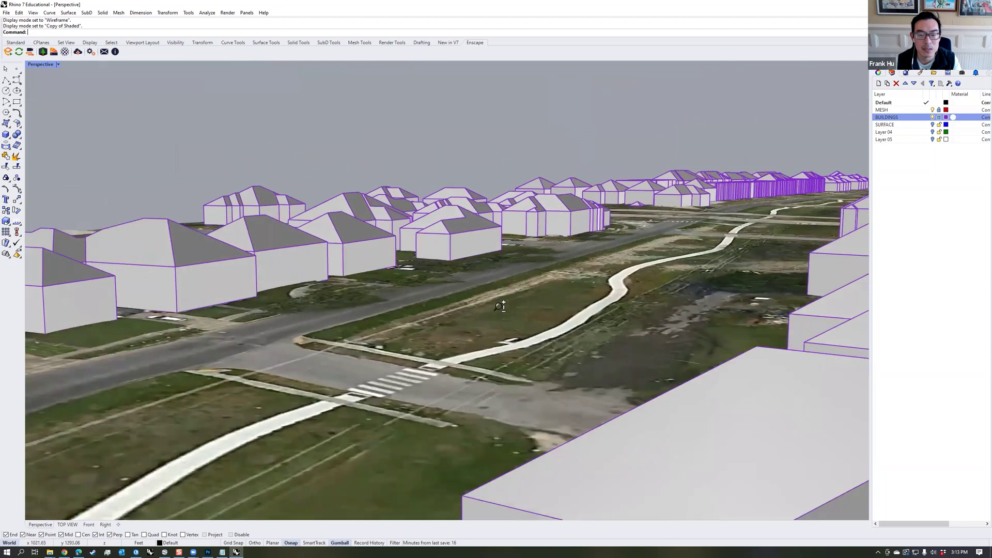
scroll(500, 306, "up", 3)
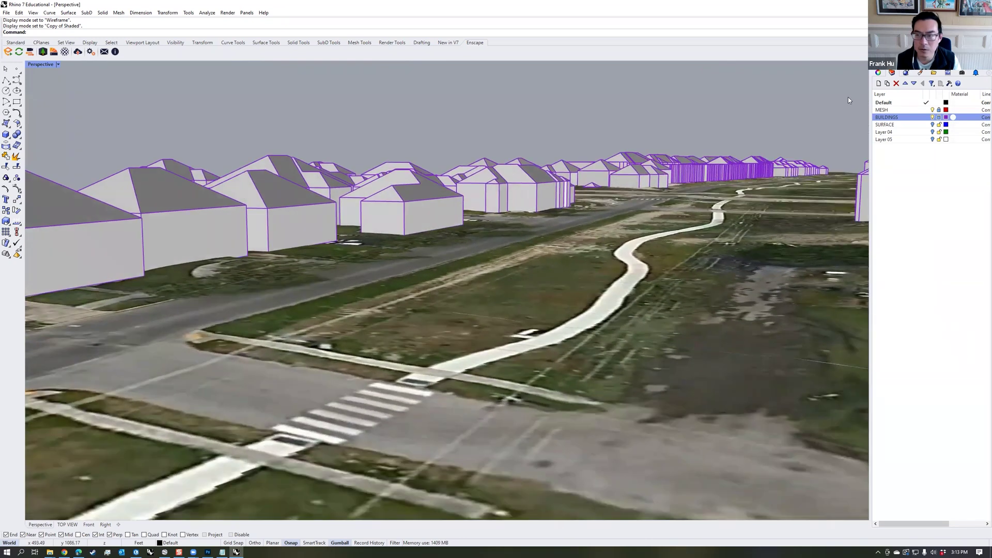
- Set AS_PANO.jpg from the desktop as the Perspective viewport's wallpaper
left_click(892, 73)
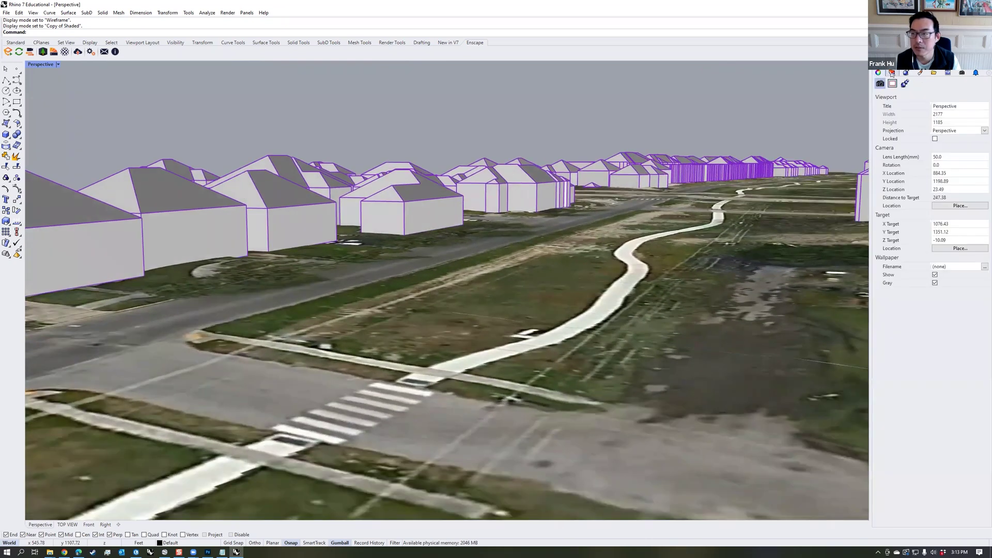
left_click(898, 267)
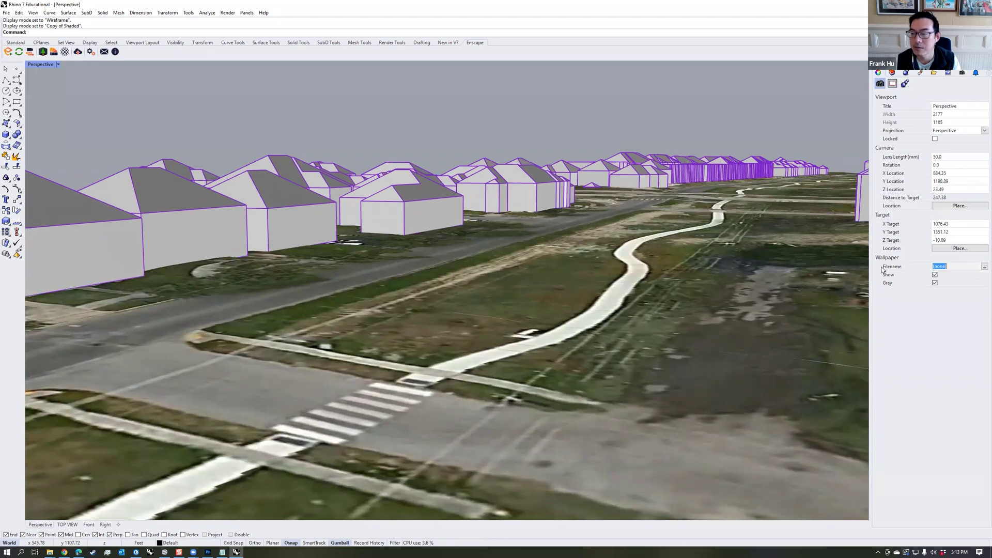
left_click(984, 267)
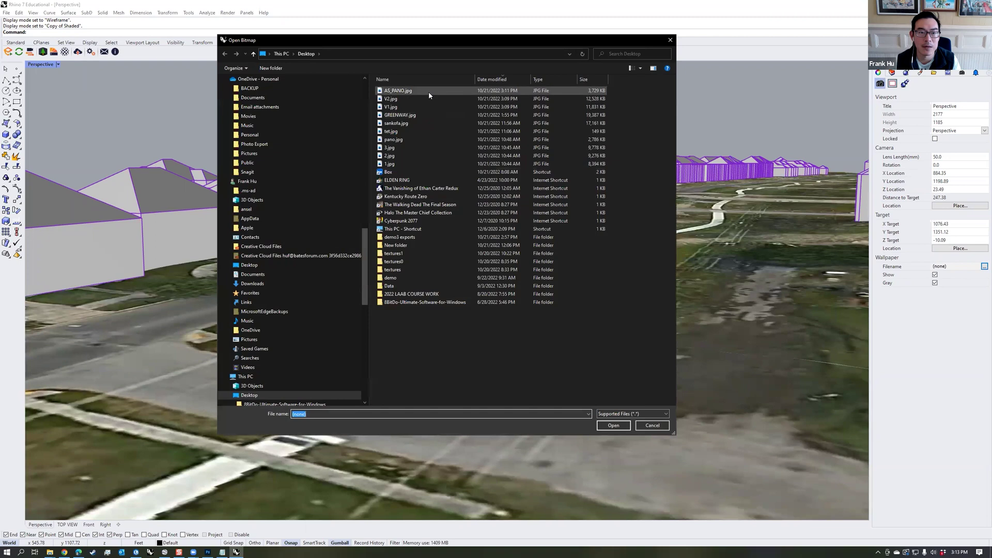
key("Escape")
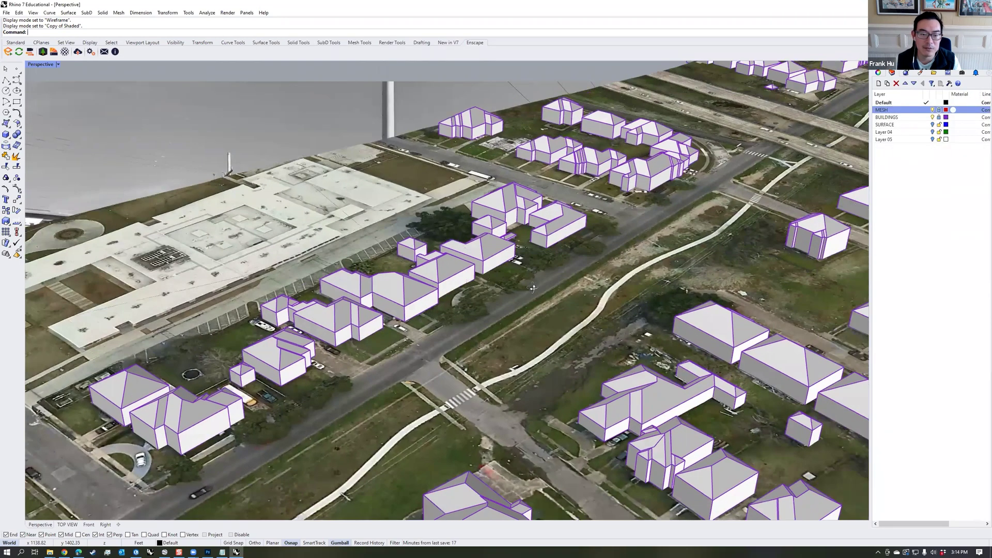
- Select the row of buildings along the street opposite the winding path and move them to a new layer
right_click_drag(533, 288, 561, 356)
left_click(455, 419)
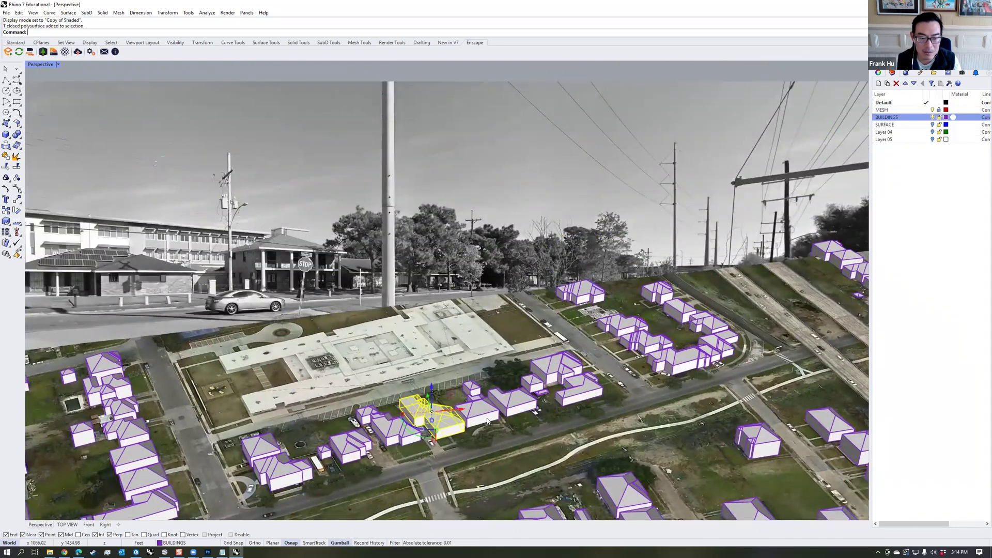
left_click(481, 414, "shift")
left_click(517, 407, "shift")
scroll(516, 406, "up", 1)
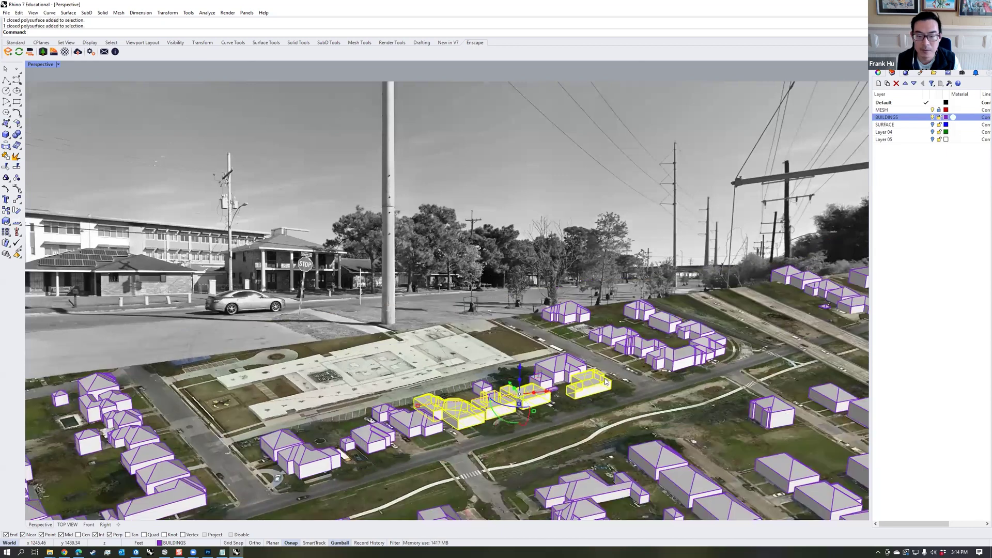
left_click(879, 83)
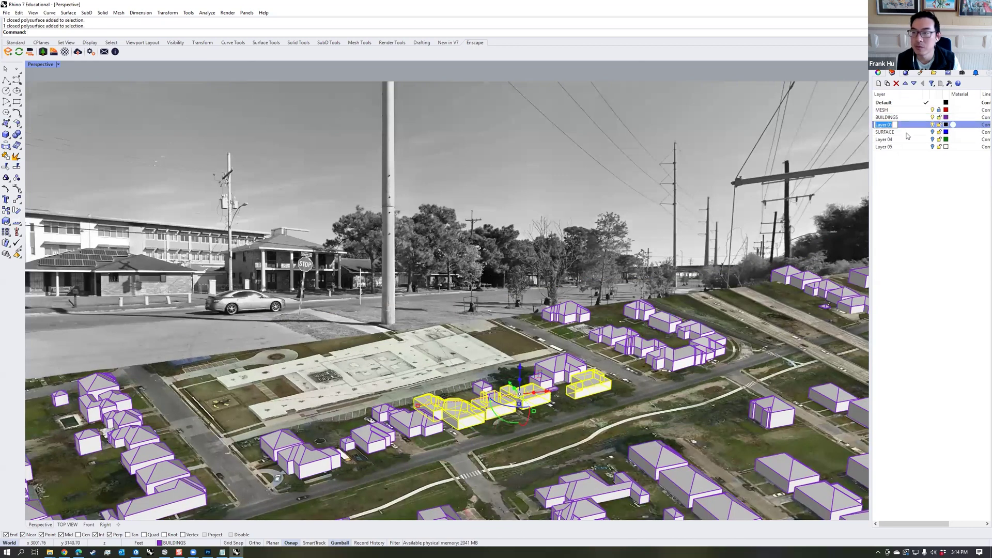
right_click(902, 125)
left_click(949, 260)
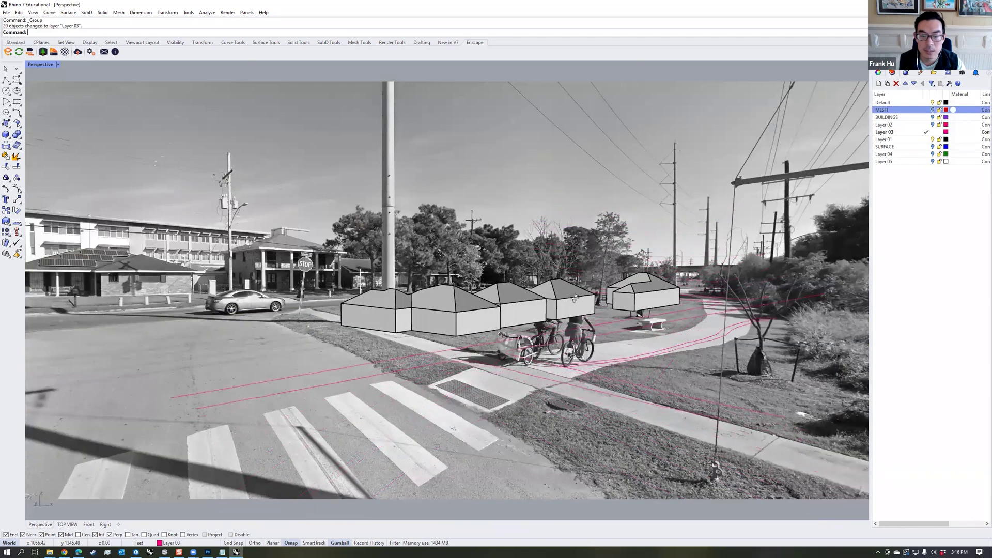
- Orbit the model toward the wallpaper photo's viewpoint and set the Perspective viewport to Wireframe display mode
right_click_drag(575, 298, 588, 304)
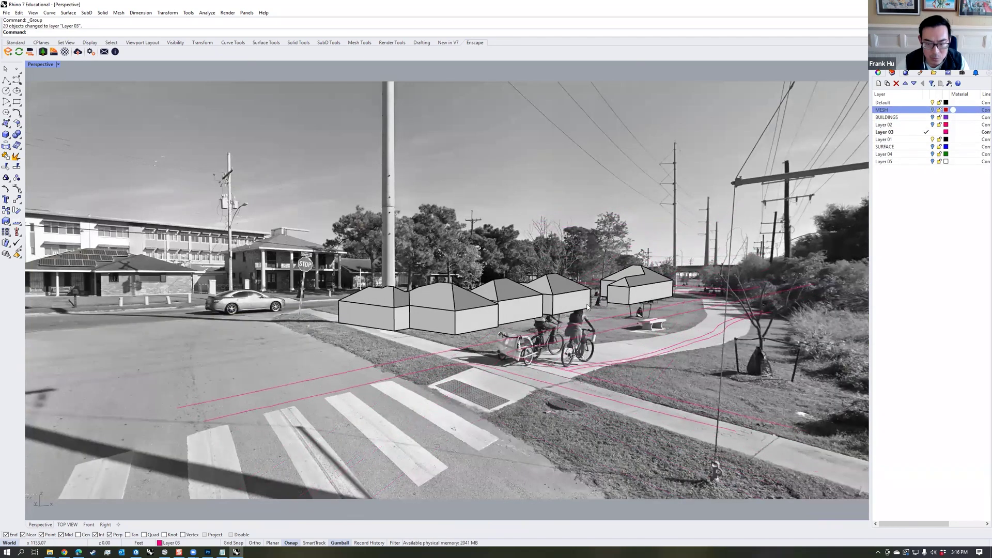
right_click_drag(605, 308, 71, 106)
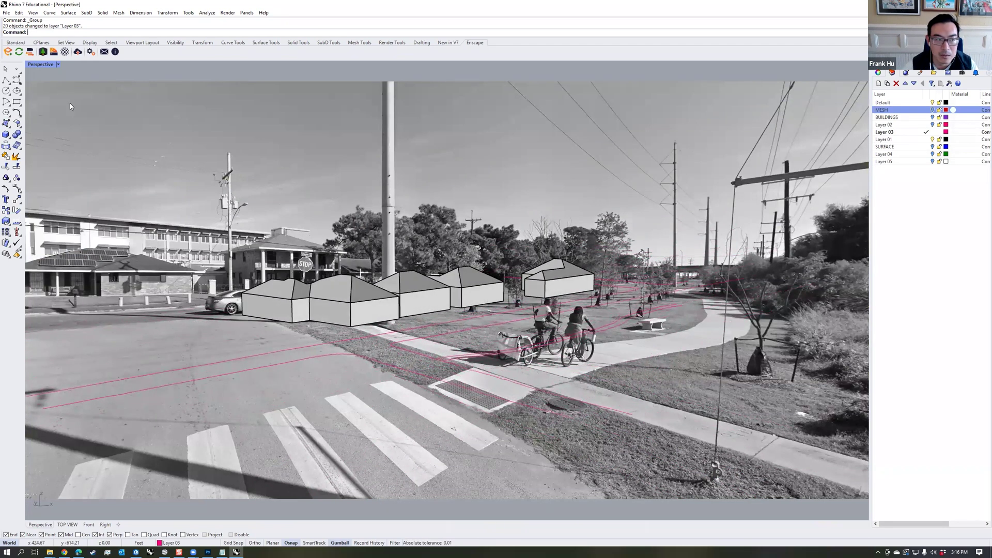
left_click(58, 65)
left_click(68, 93)
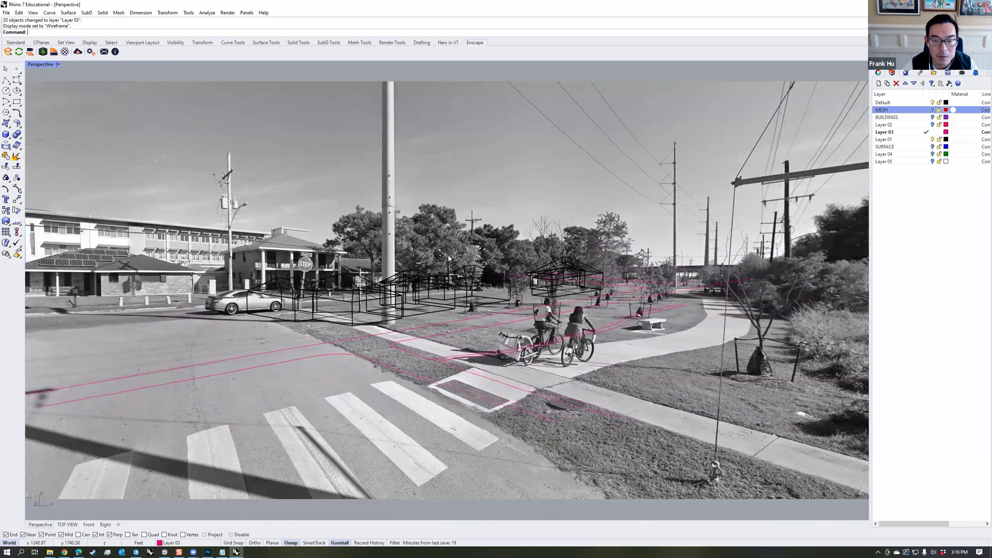
- Set the Perspective viewport's camera lens length to 15 mm
left_click(878, 72)
left_click(946, 157)
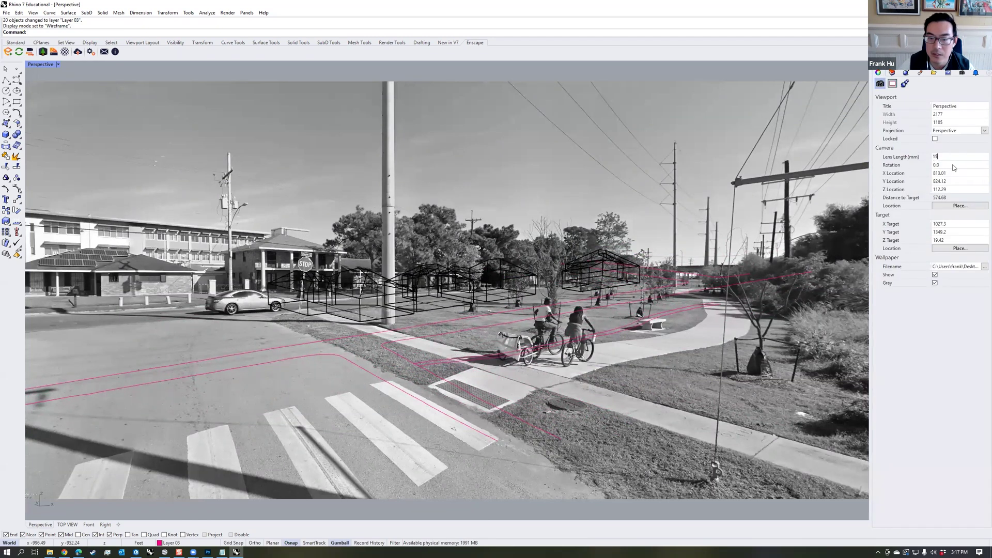
type("15")
key("Return")
- Zoom to the corner building and adjust the view so the building and path curves roughly overlay their counterparts in the wallpaper photo
left_click(434, 309)
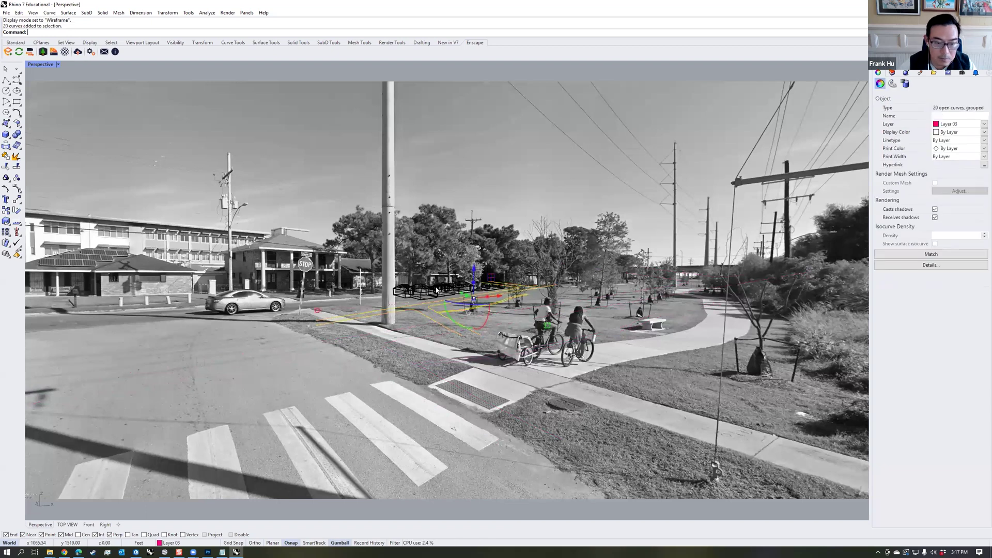
left_click(420, 300)
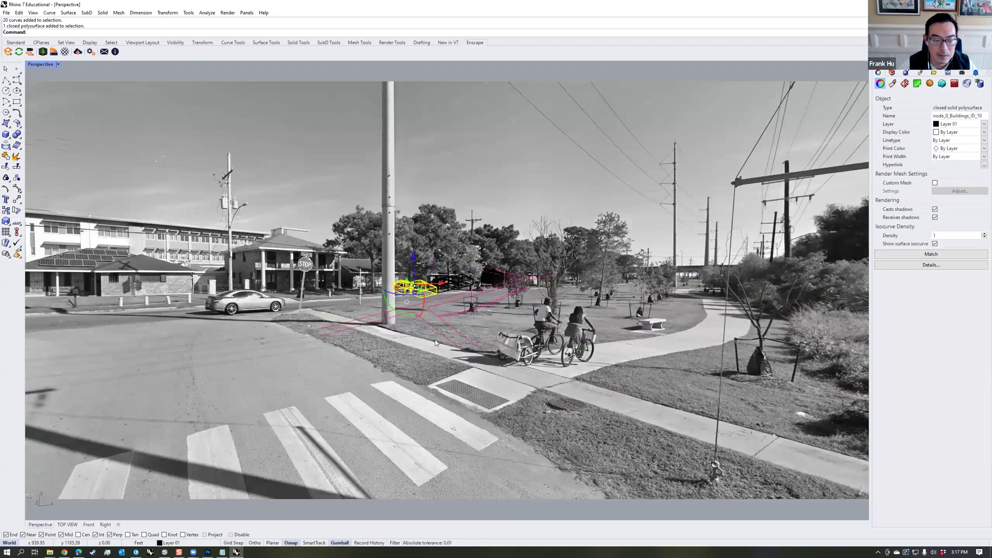
type("zs")
key("Return")
scroll(451, 362, "down", 5)
scroll(454, 346, "up", 5)
right_click_drag(457, 346, 512, 344, "shift")
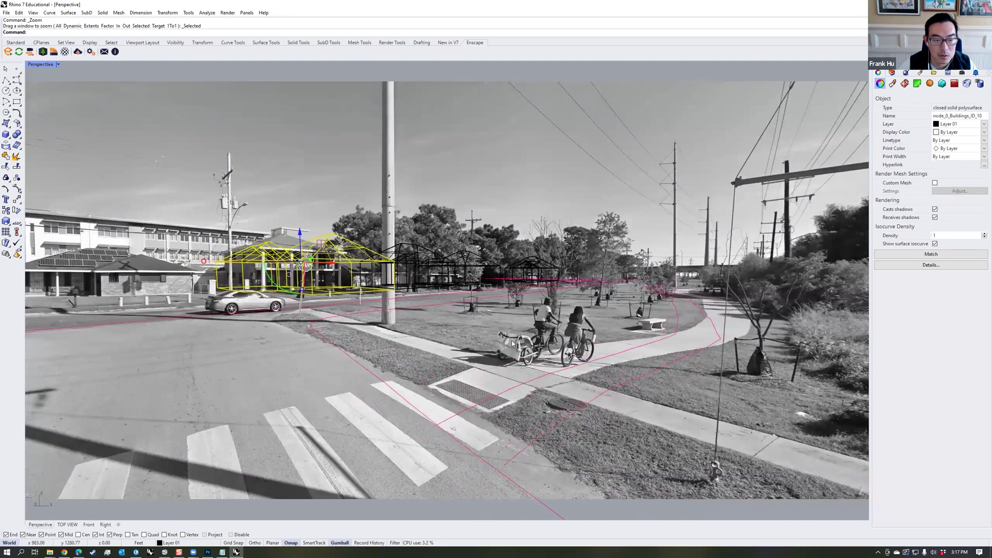
- Set the Perspective camera's lens length to 20 mm and shift the view toward the photo's building and path positions
key("Escape")
left_click(949, 155)
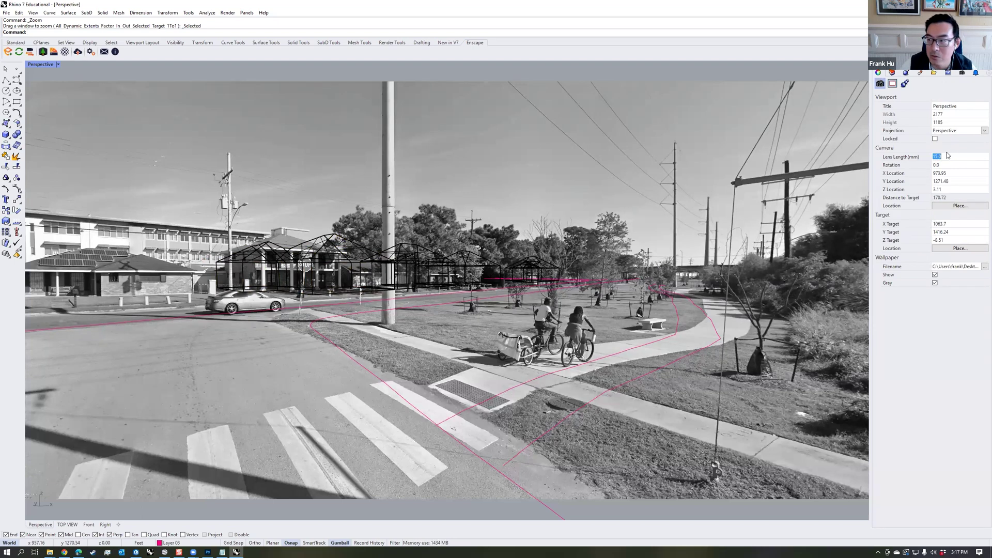
type("20")
key("Return")
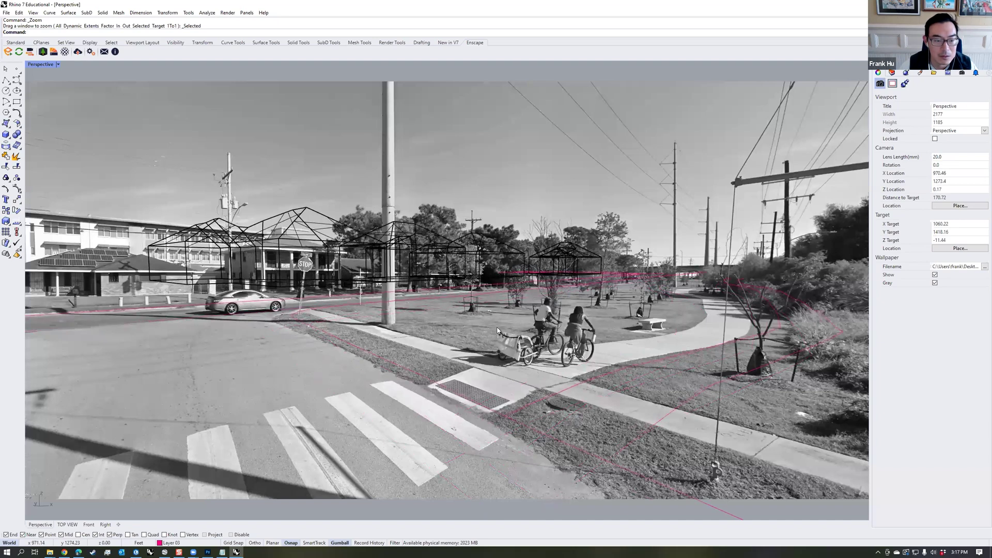
right_click_drag(478, 332, 528, 335, "shift")
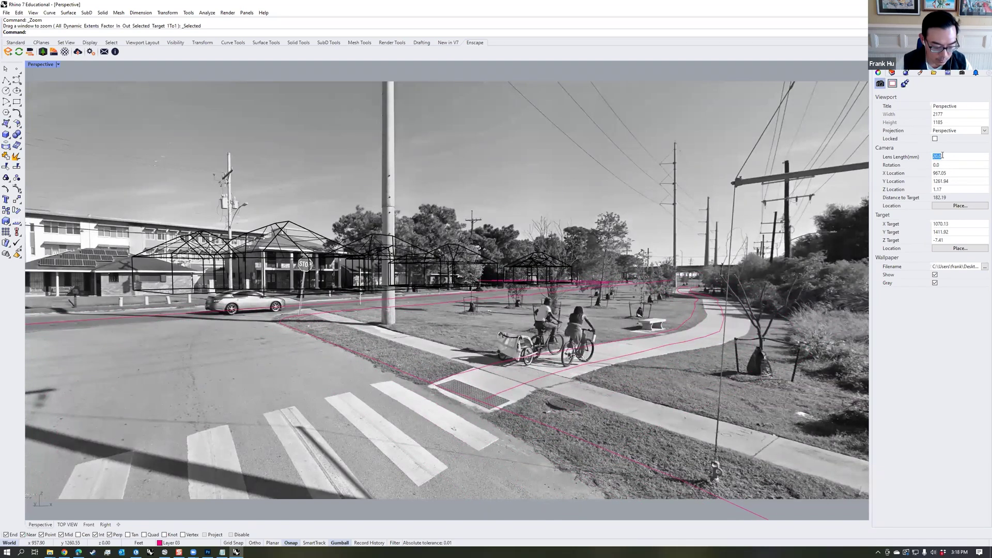
- Set the camera's lens length to 18 mm and refine the view so the street, path and building outlines overlay the wallpaper photo
type("18")
key("Return")
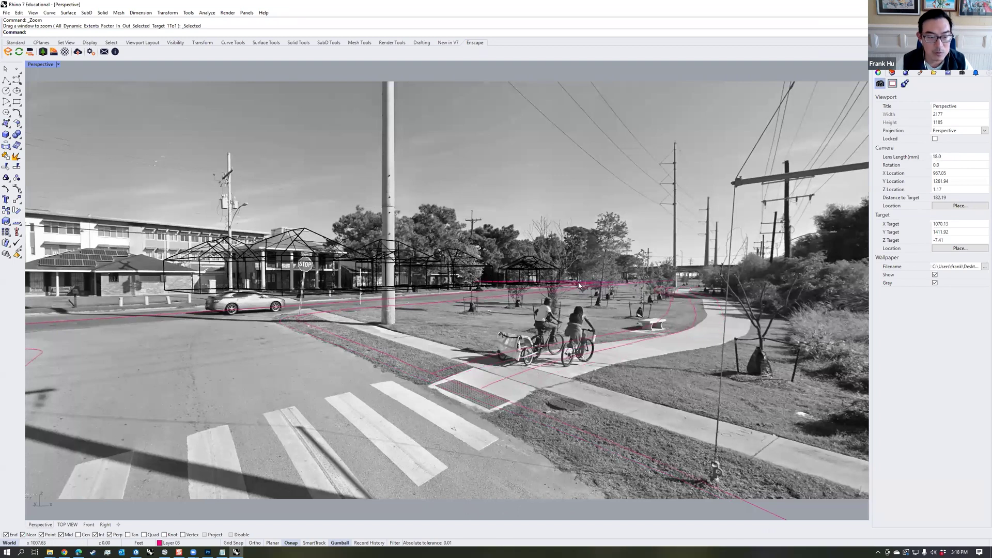
scroll(456, 339, "up", 2)
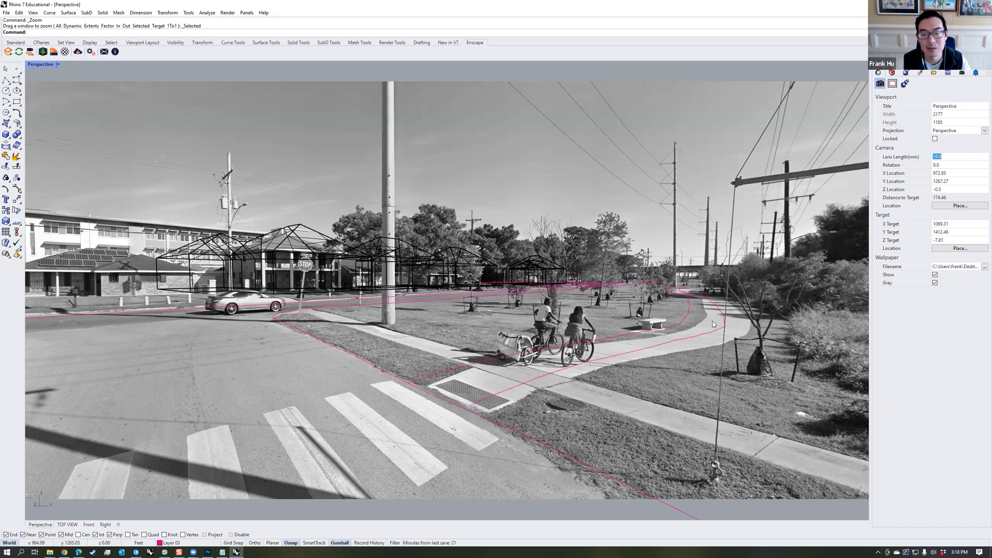
scroll(308, 169, "up", 1)
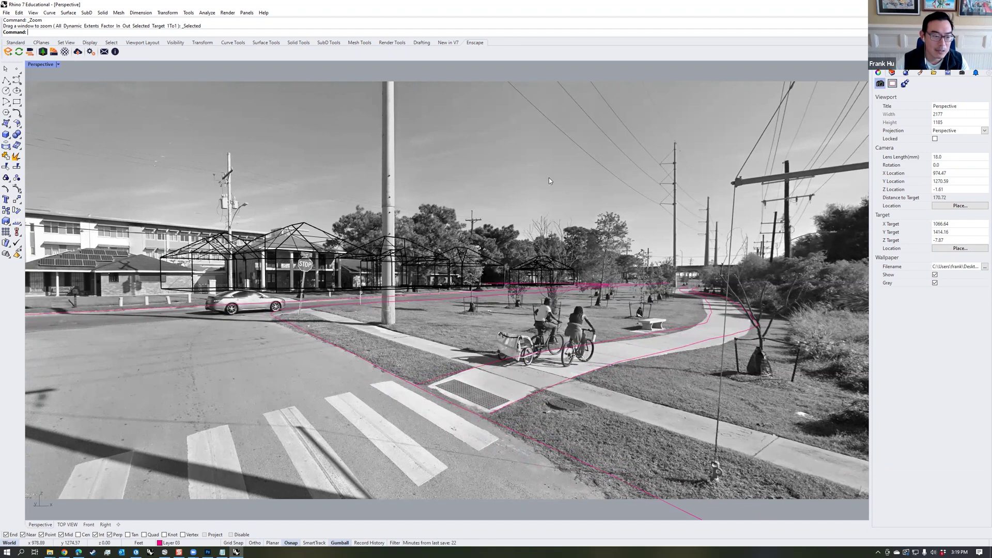
- Save the matched camera as a named view called SECTION PERSPECTIVE
left_click(961, 73)
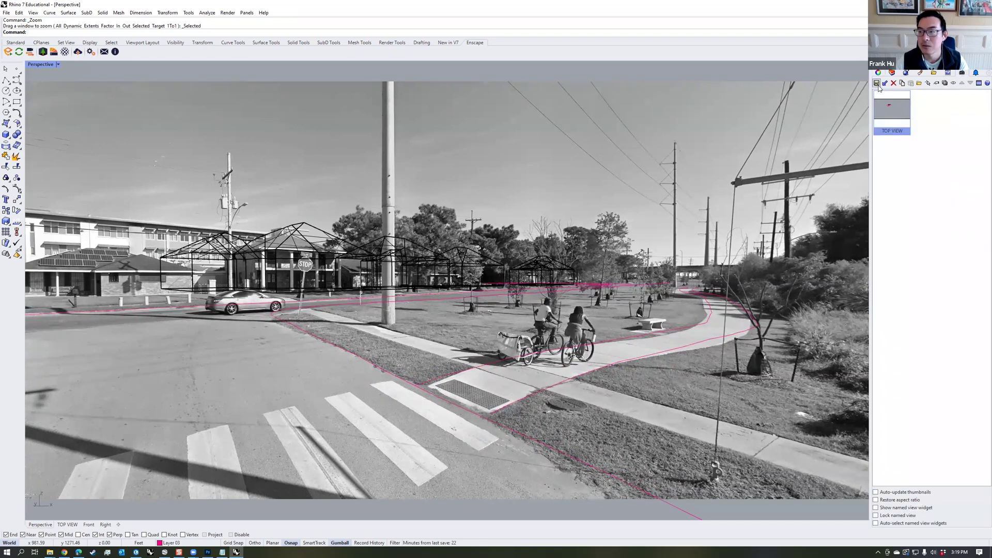
left_click(877, 84)
type("SECTION PERSPECTIVE")
key("Return")
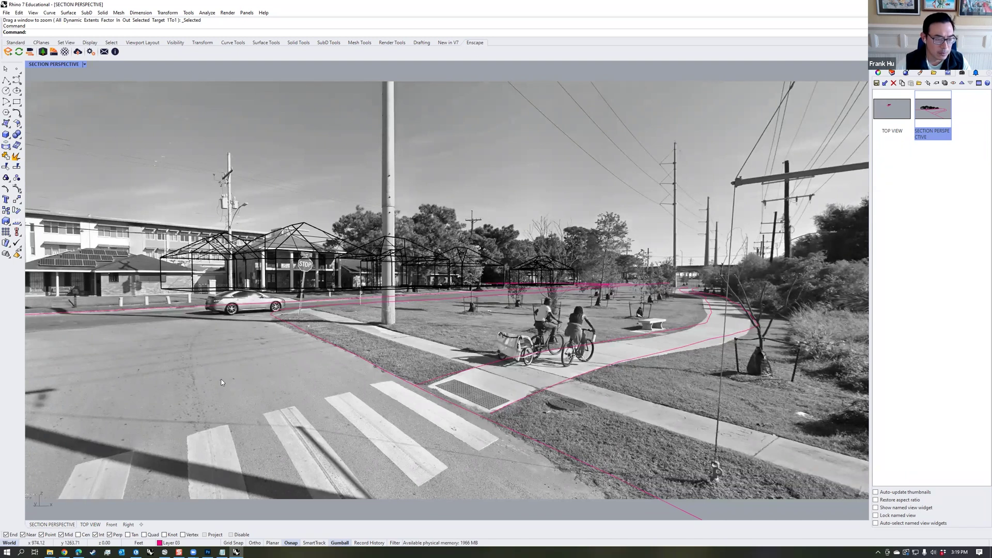
- Switch to the TOP VIEW viewport and rename Layer 04 as SECTION SURFACE
left_click(90, 525)
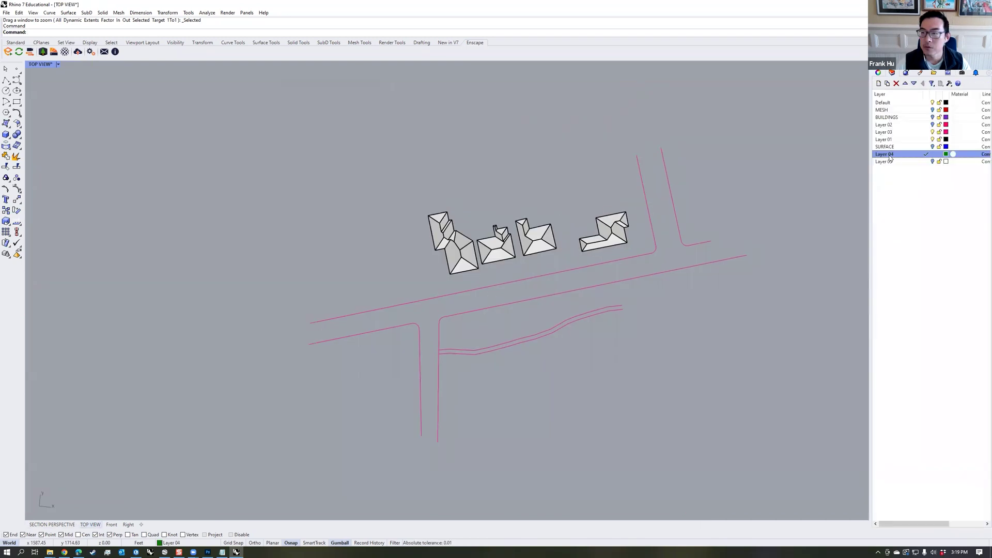
double_click(880, 156)
type("SECTOPM")
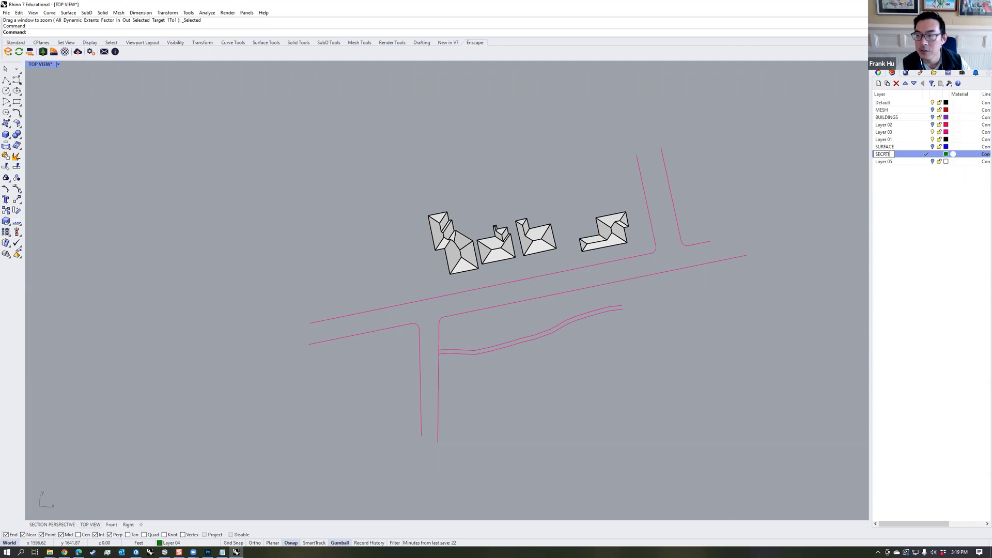
type("N SURFACE")
key("Return")
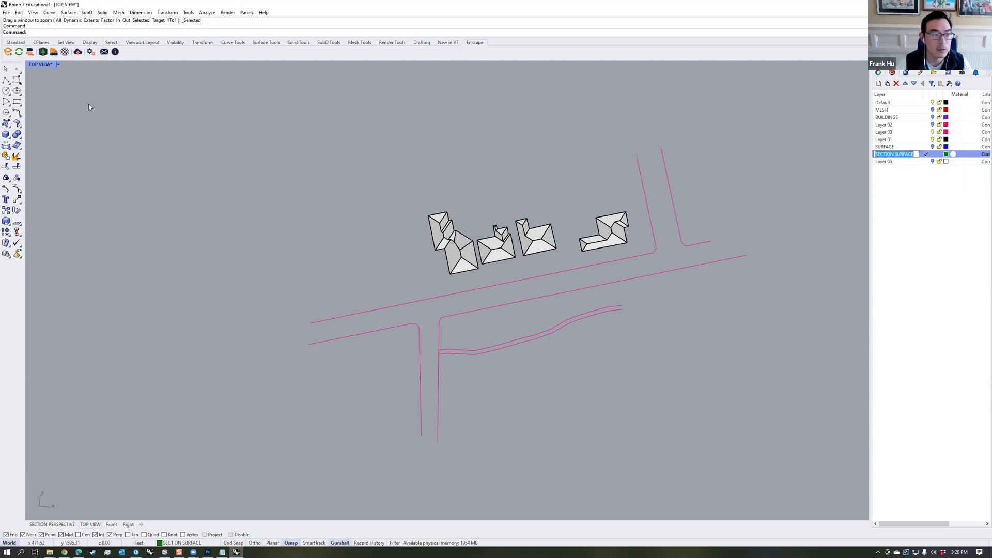
- Draw a vertical plane from behind the corner building across the street and winding path, and reposition it in the SECTION PERSPECTIVE viewport
middle_click(102, 151)
left_click(18, 134)
left_click(447, 191)
left_click(492, 413)
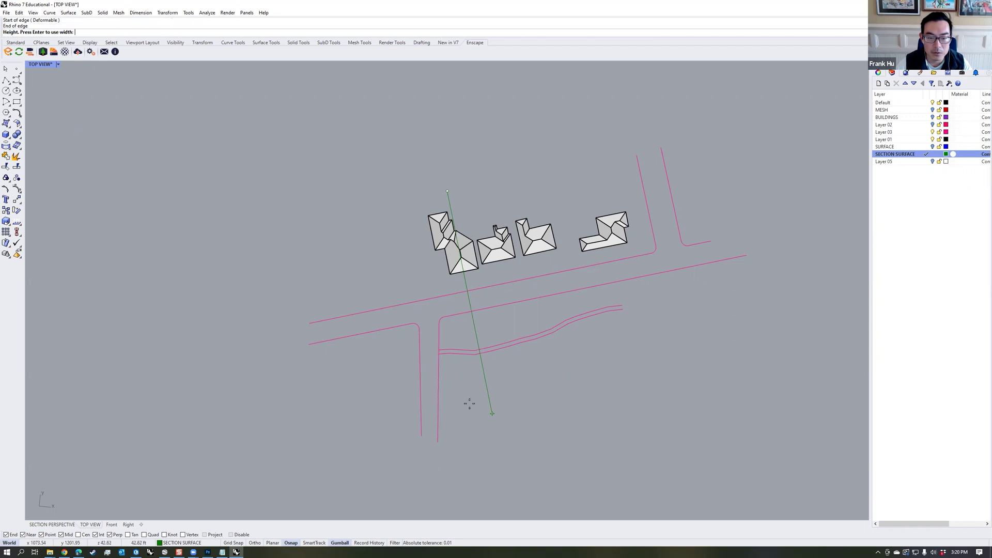
left_click(52, 524)
left_click(453, 251)
left_click_drag(446, 232, 535, 320)
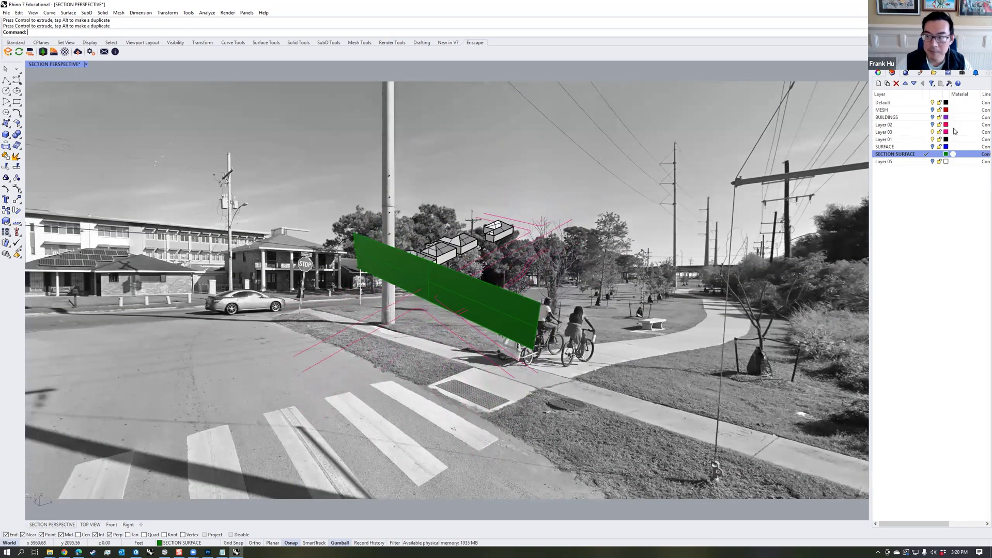
- Create a layer named CLIPPING PLANE and draw a clipping plane along the vertical section surface
left_click(878, 85)
type("CLIPPING PLANE")
key("Return")
type("ClippingPlane")
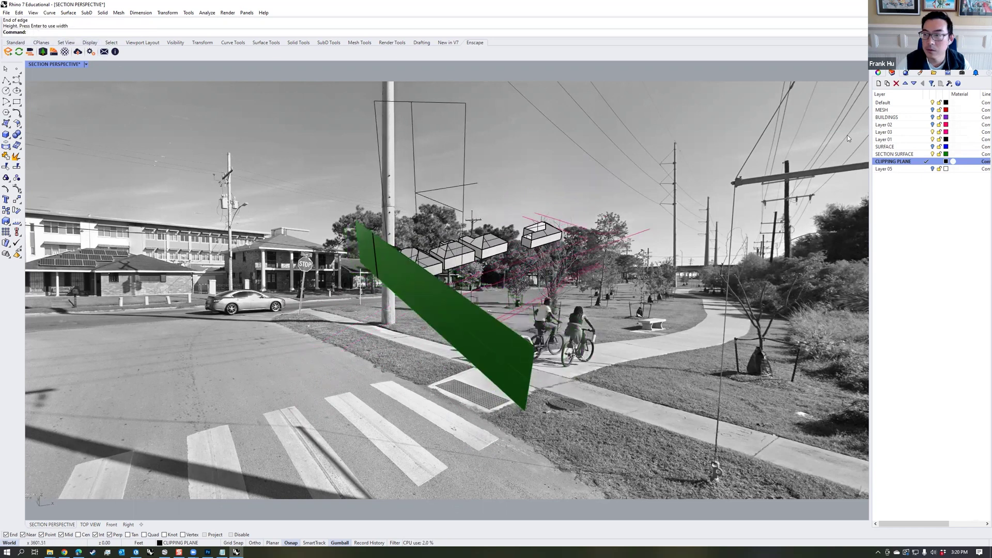
- Show the MESH and BUILDINGS layers and hide the SECTION SURFACE layer
left_click(933, 110)
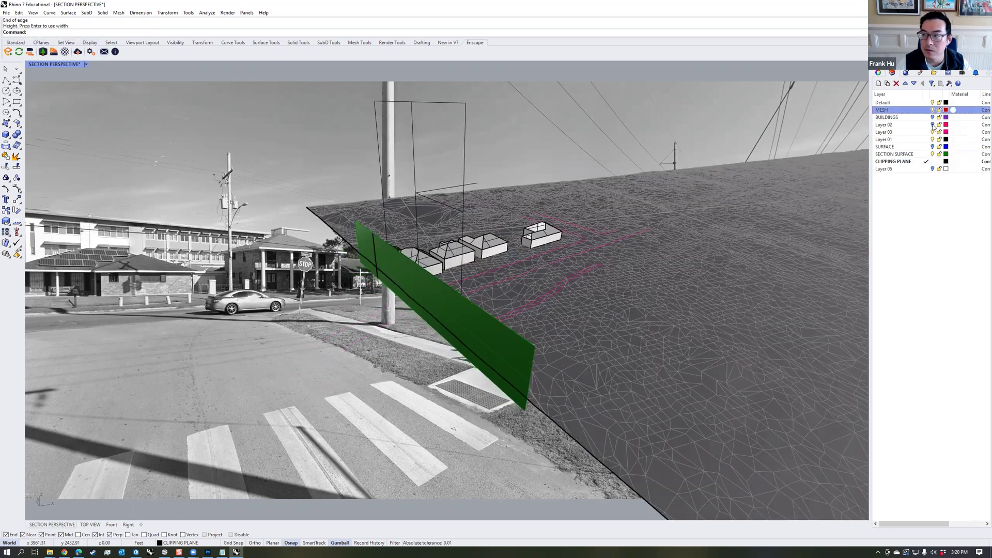
left_click(933, 117)
right_click_drag(661, 222, 615, 230)
left_click(932, 154)
- Restore the SECTION PERSPECTIVE named view and set the clipping plane to clip that viewport
left_click(962, 73)
double_click(927, 135)
left_click(249, 91)
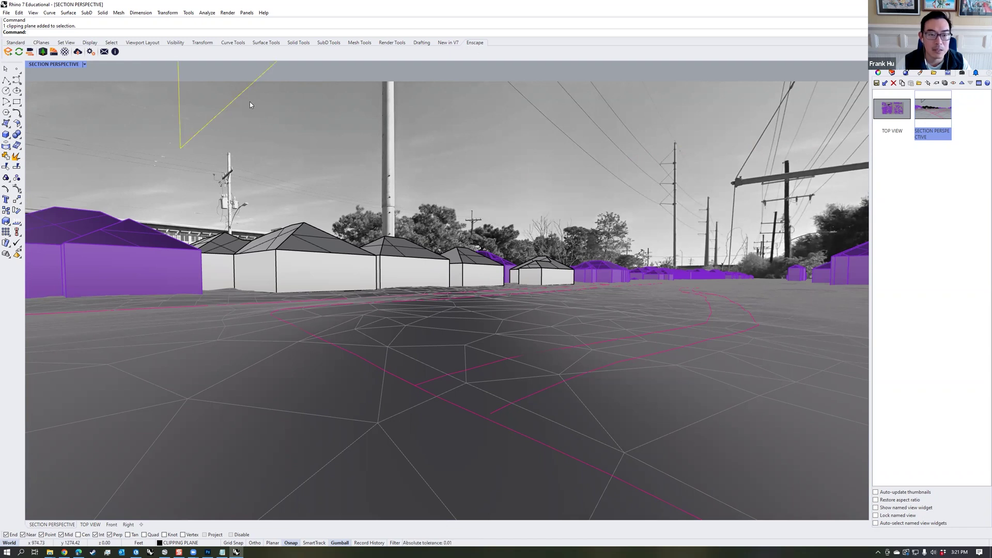
left_click(878, 73)
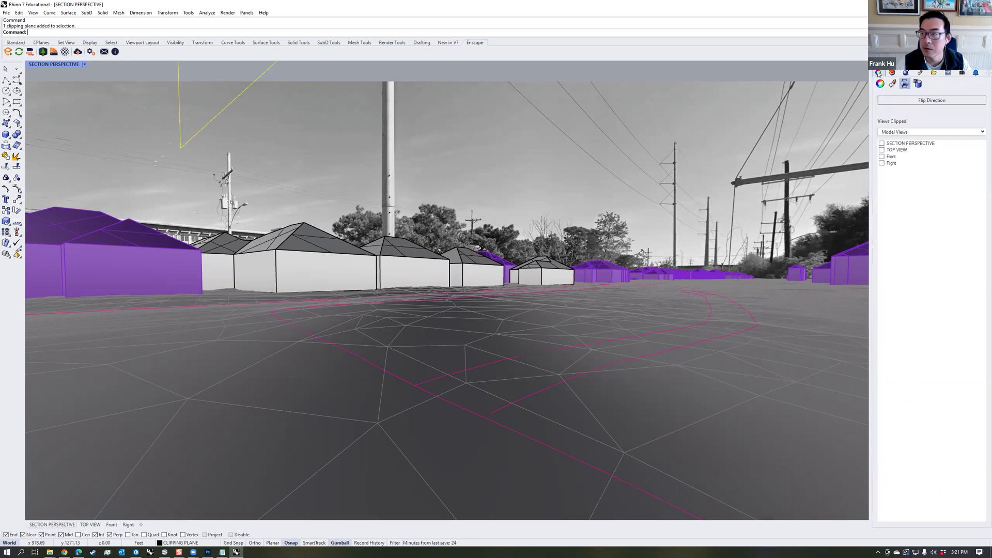
left_click(882, 143)
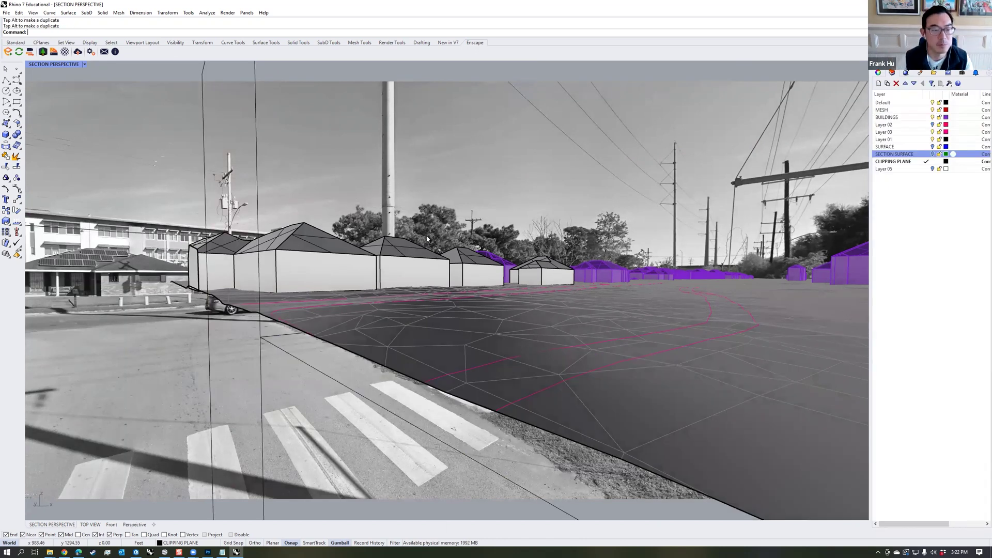
- Set the SECTION PERSPECTIVE viewport's display mode to Copy of Shaded
left_click(85, 64)
left_click(77, 170)
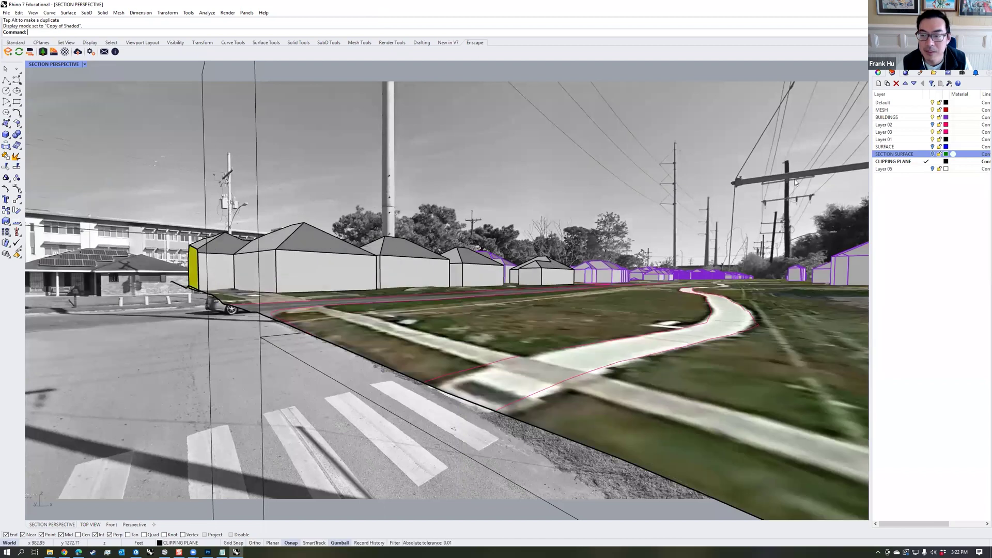
- Toggle the MESH layer's visibility repeatedly to compare the aerial-textured ground with the wallpaper photo
left_click(932, 109)
left_click(933, 110)
left_click(932, 110)
left_click(933, 111)
left_click(933, 110)
left_click(932, 110)
left_click(933, 110)
left_click(933, 110)
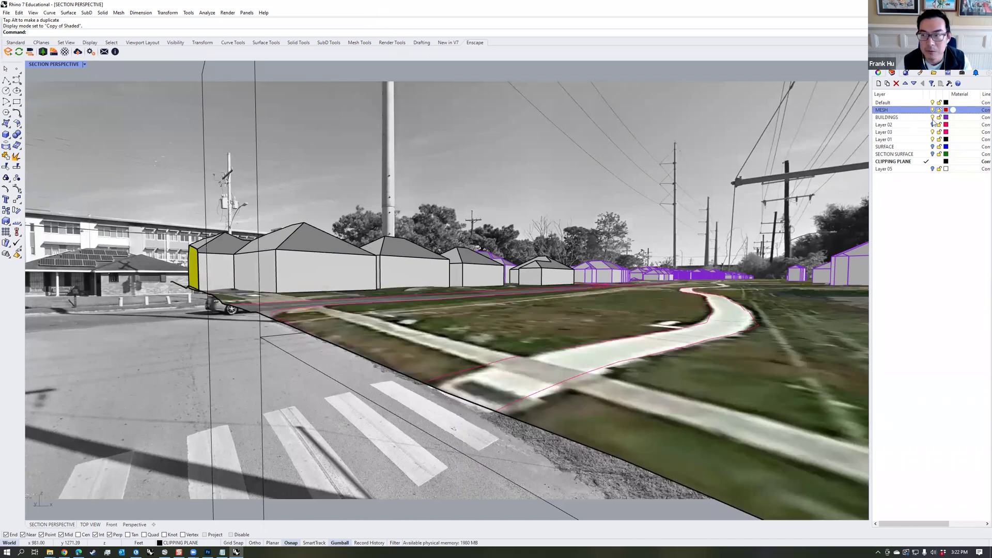
left_click(935, 118)
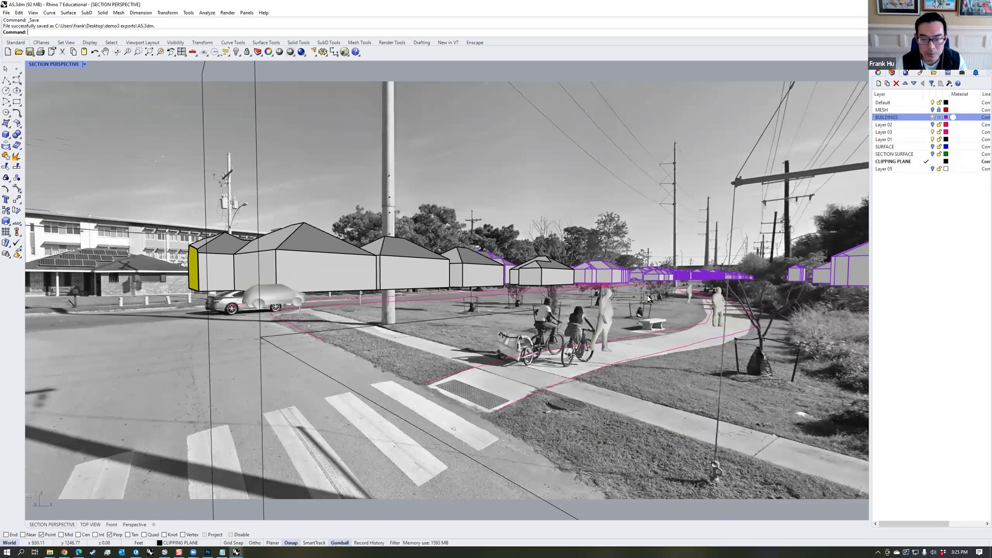
- Start Enscape in a separate window and turn on the MESH layer so the clipped terrain is included in the rendering
left_click(473, 42)
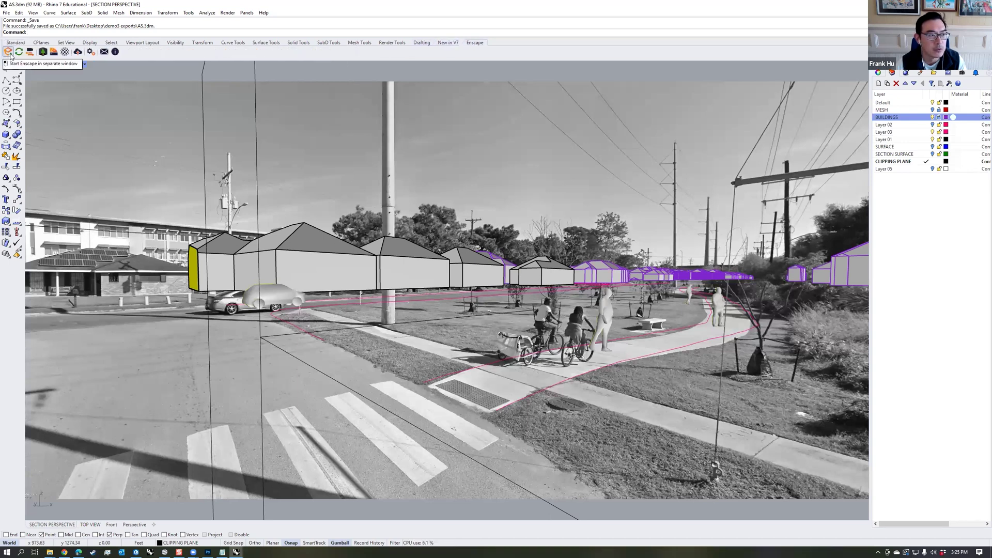
left_click(9, 52)
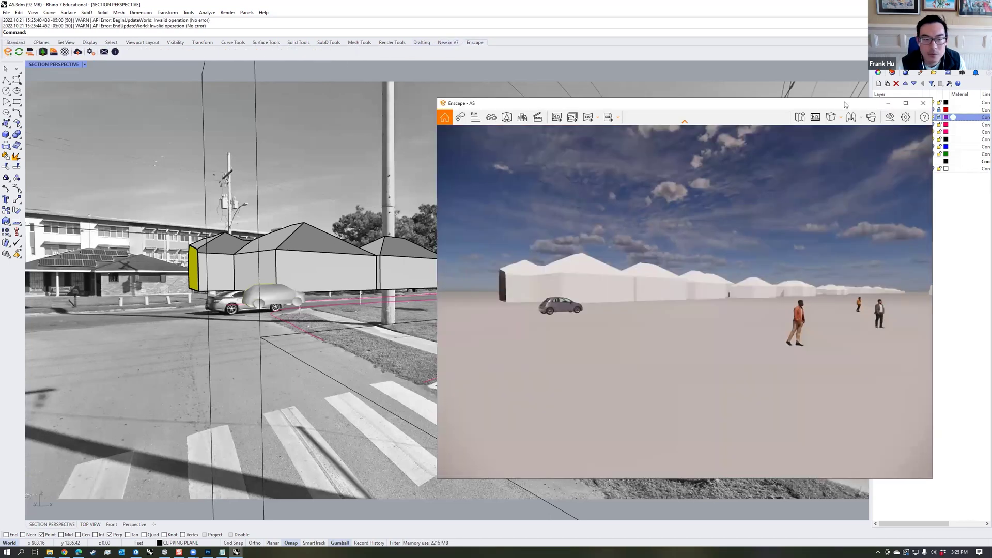
left_click_drag(845, 104, 634, 92)
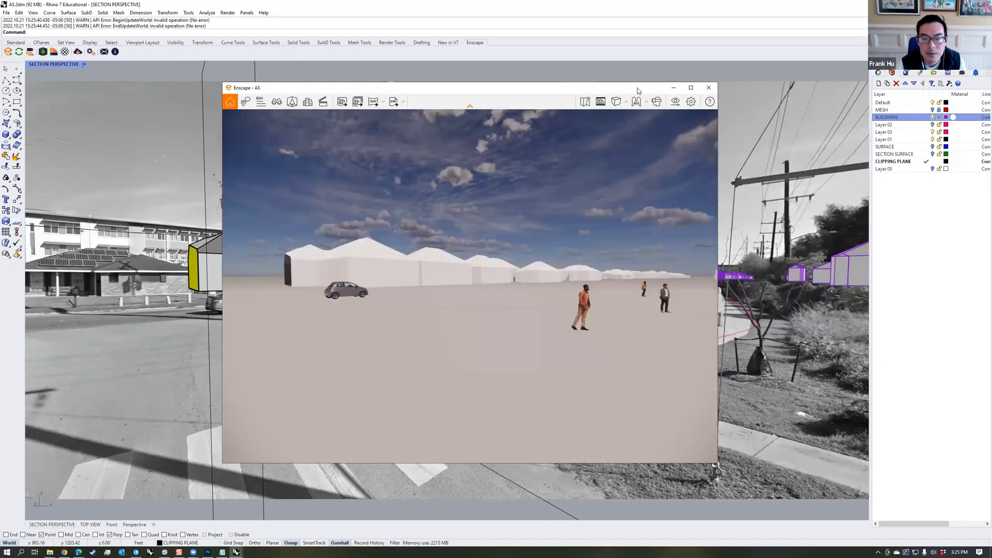
left_click(933, 110)
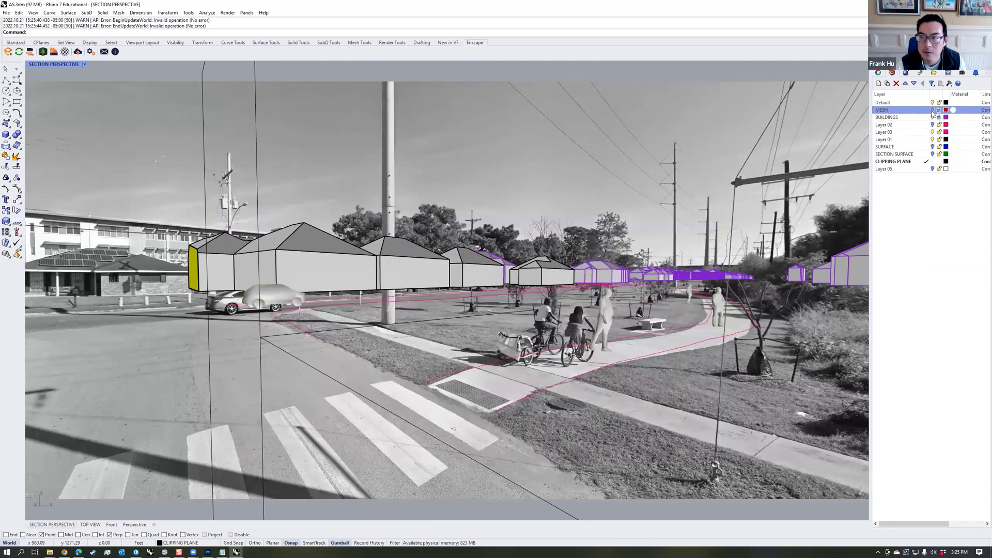
key("alt+Tab")
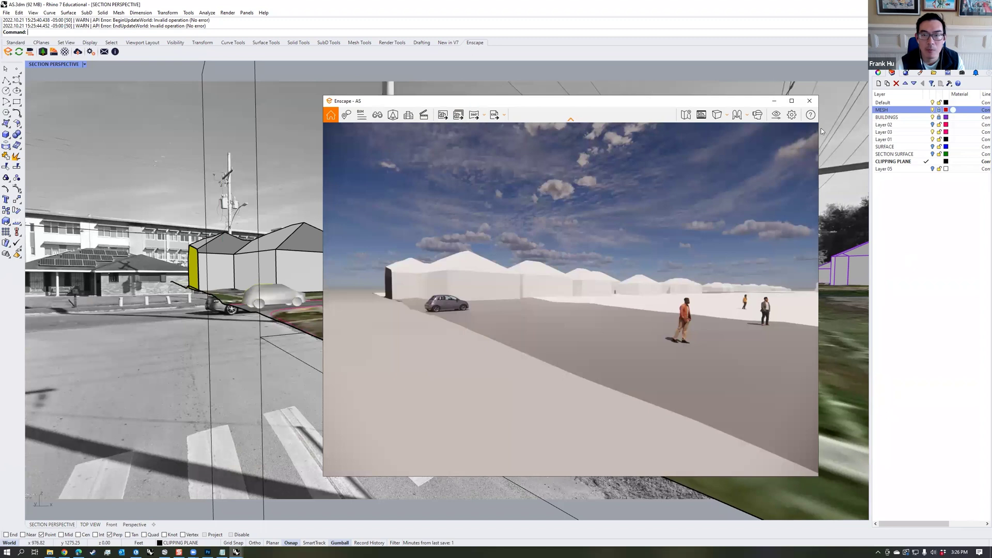
- Set the rendering's style mode to White in the Enscape visual settings and move the render window aside
left_click(791, 114)
left_click(553, 194)
left_click(534, 210)
left_click(673, 138)
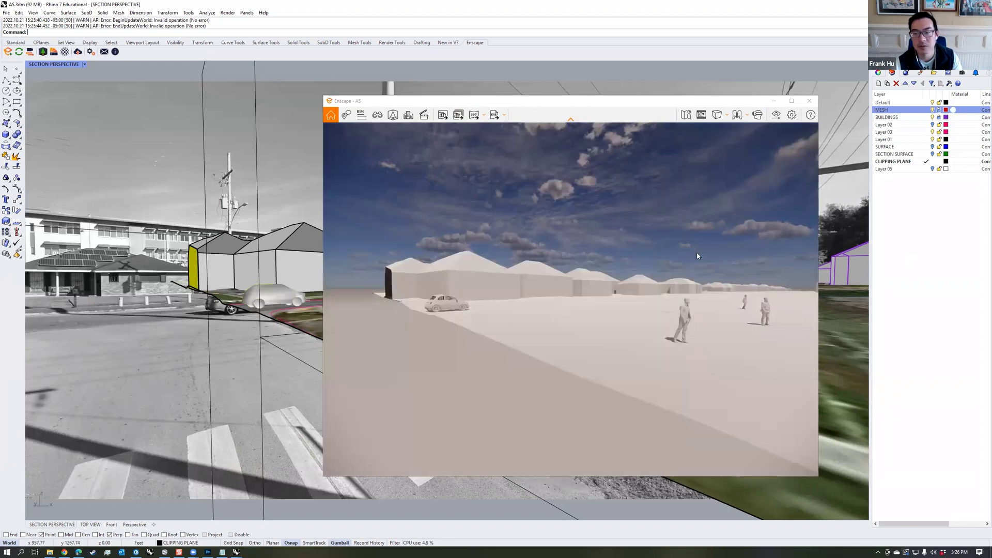
left_click_drag(643, 105, 710, 105)
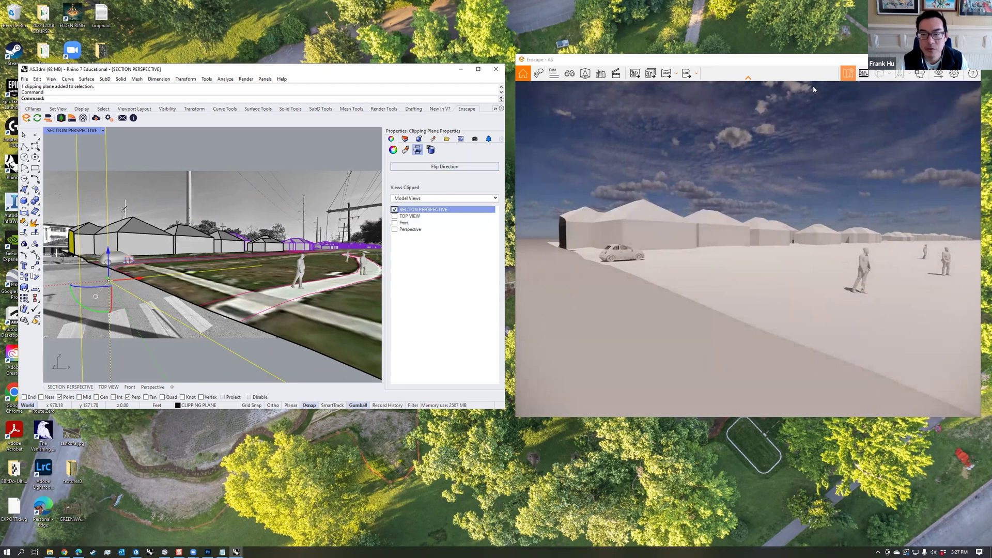
- Turn on the render window's safe frame and set a custom output resolution of 6000 × 4000
left_click(864, 74)
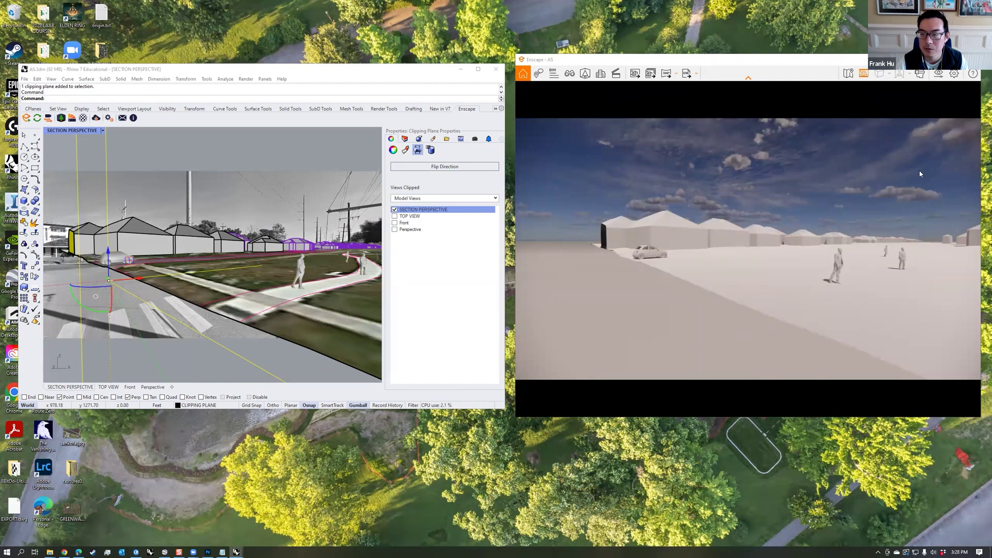
left_click(940, 78)
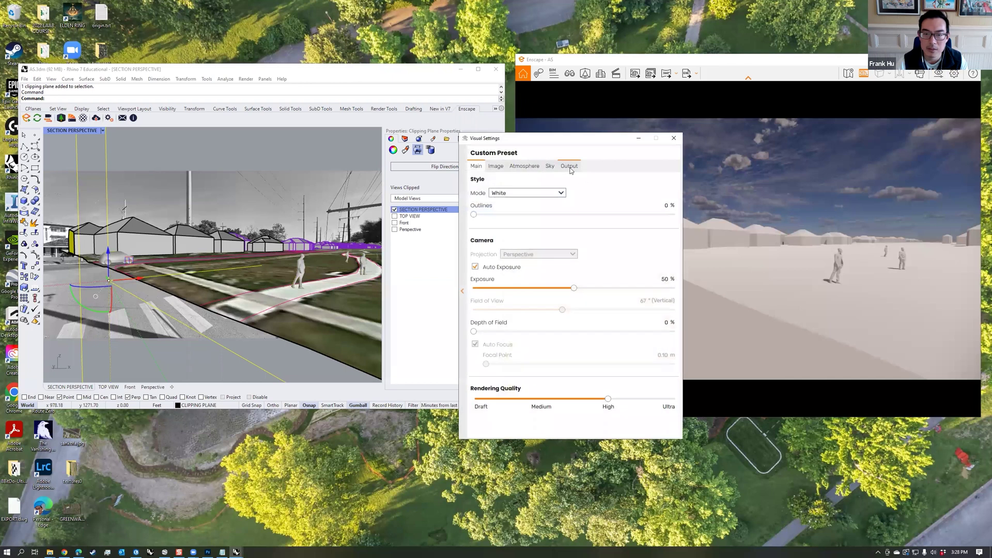
left_click(569, 166)
left_click(551, 193)
left_click(525, 234)
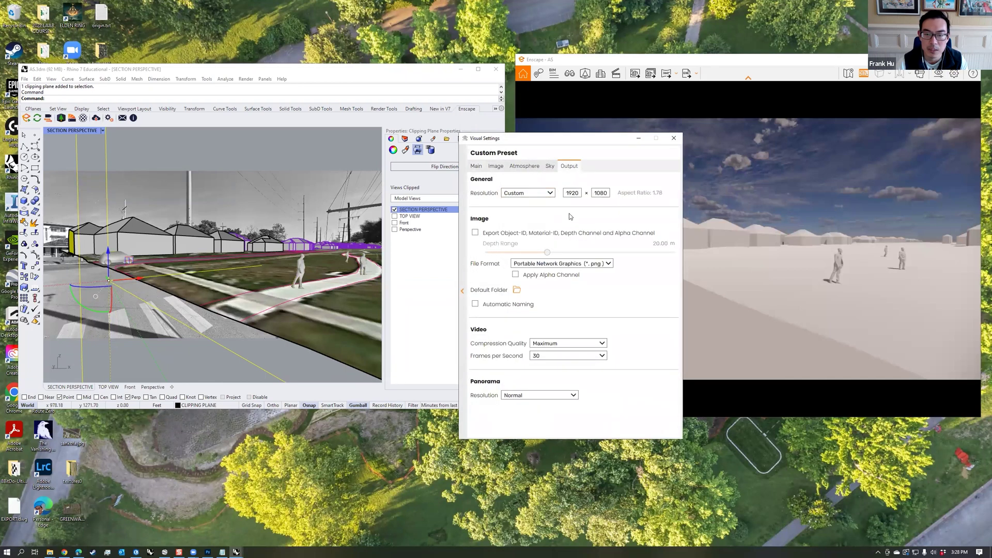
key("Tab")
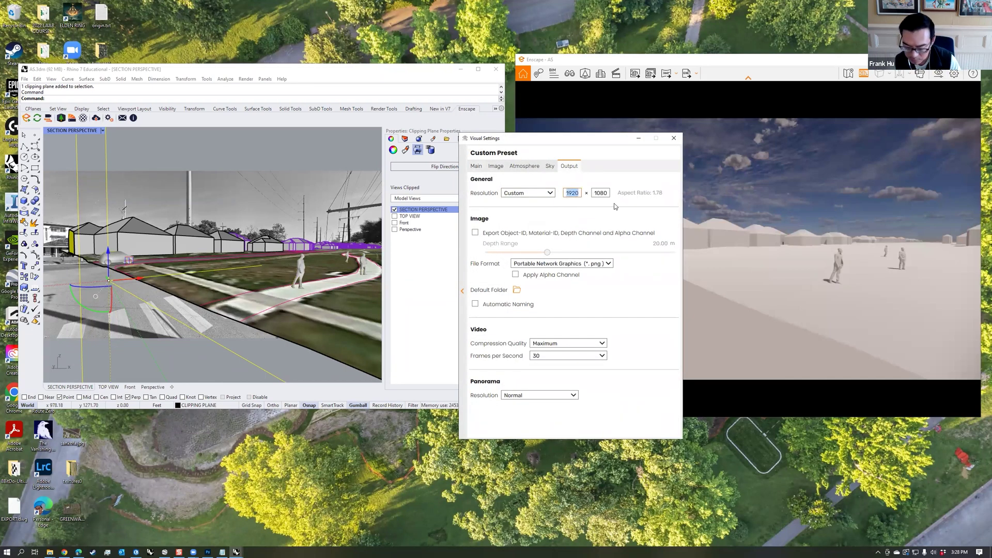
type("6000")
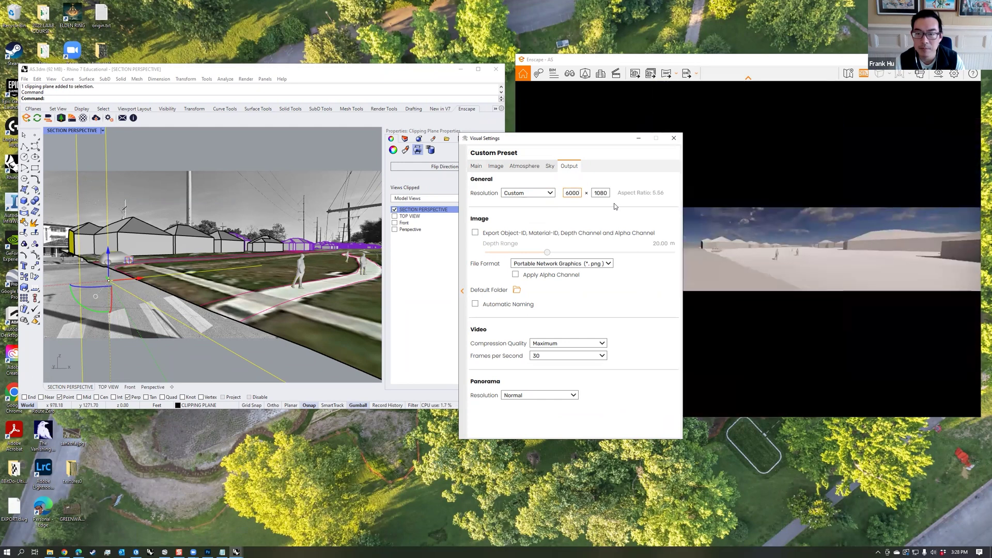
key("Tab")
type("4000")
left_click_drag(651, 154, 560, 183)
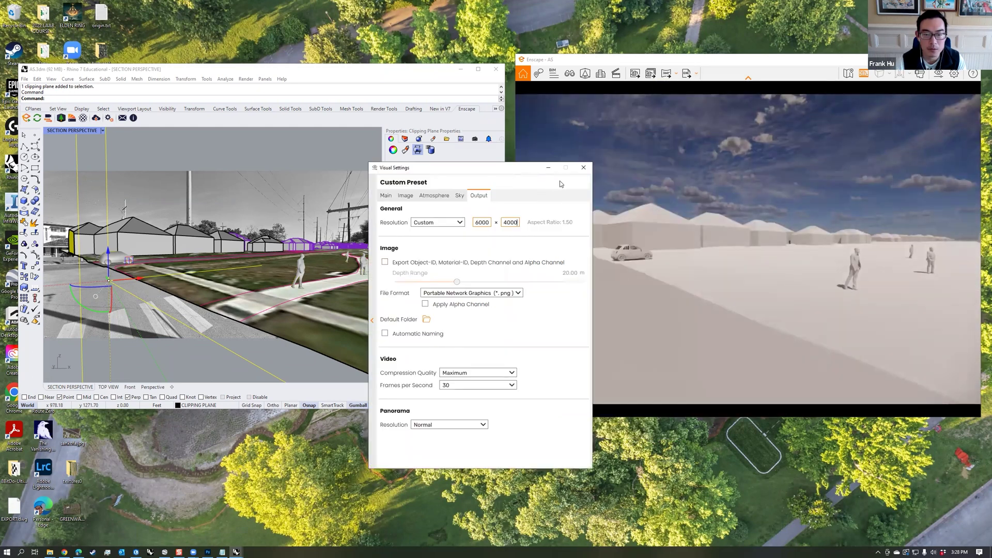
left_click(583, 167)
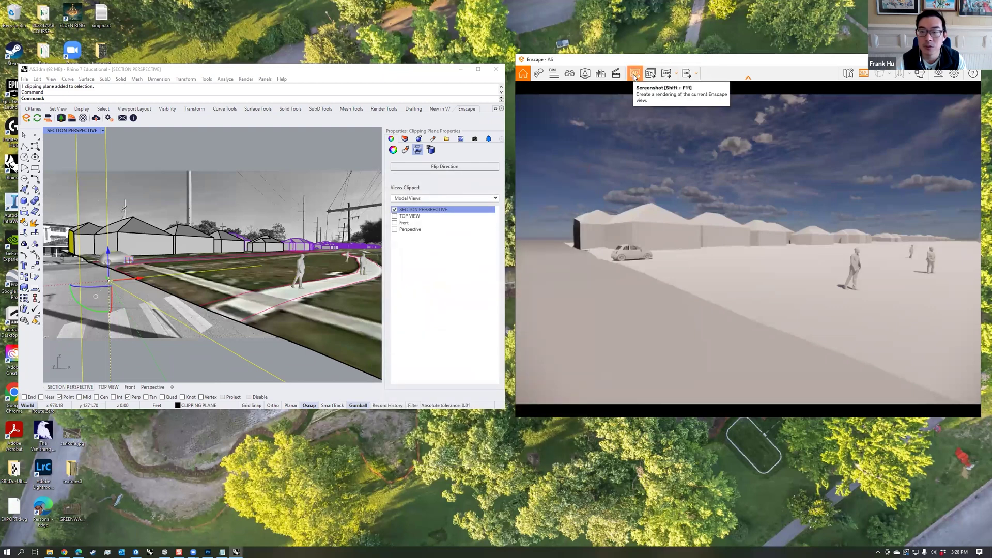
- Render the current Enscape view as a screenshot, then close Enscape and return to the full-size Rhino window
left_click(635, 75)
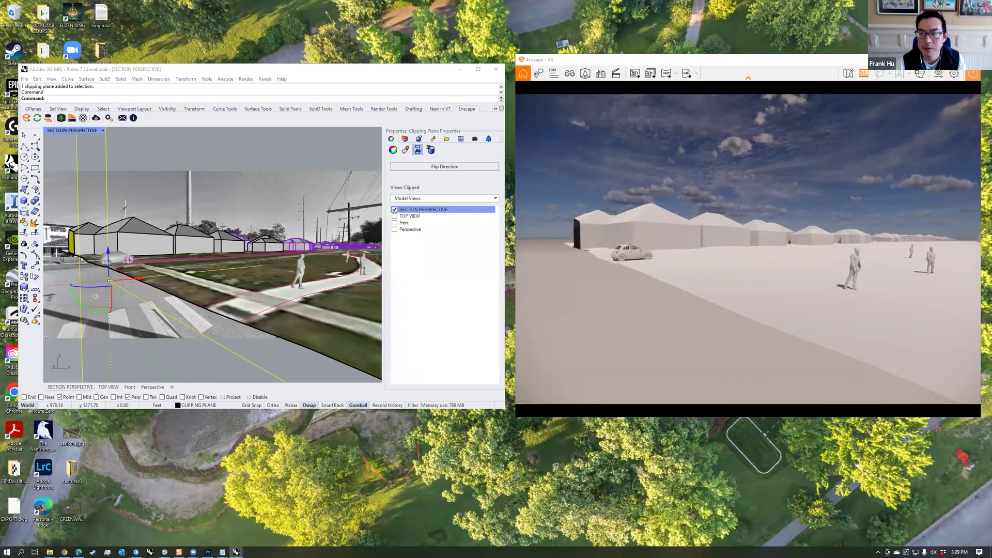
left_click(972, 59)
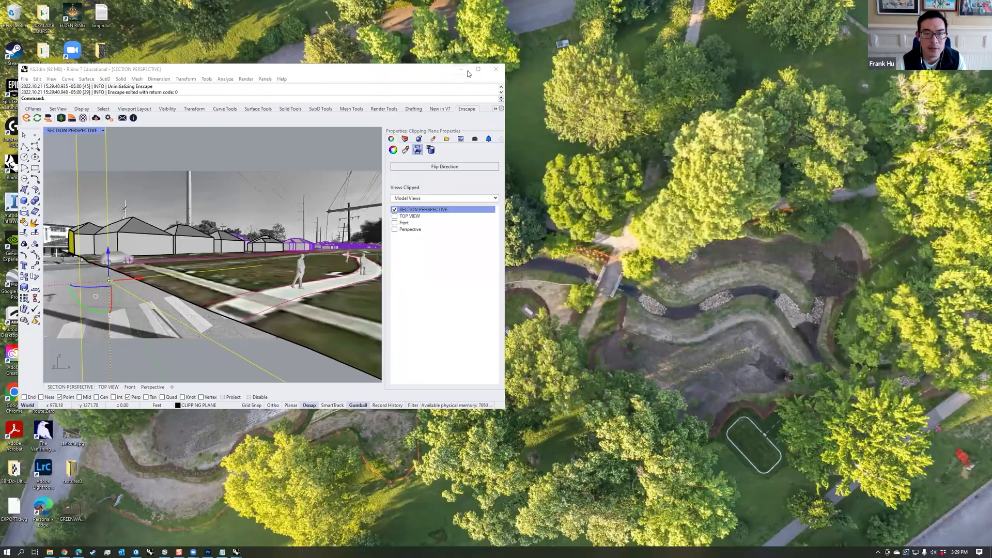
left_click(478, 69)
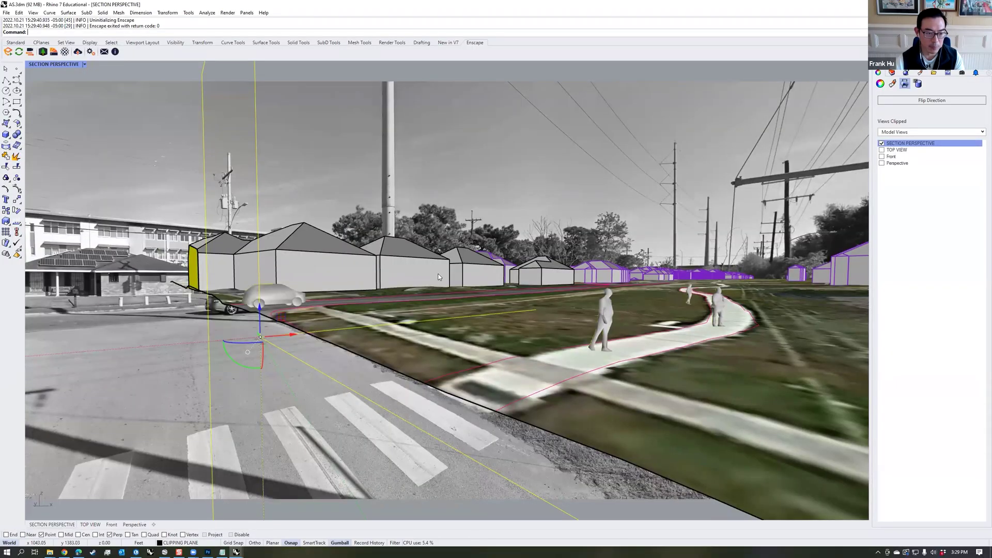
- Show the SURFACE layer in place of the MESH layer and hide the CLIPPING PLANE layer
left_click(891, 73)
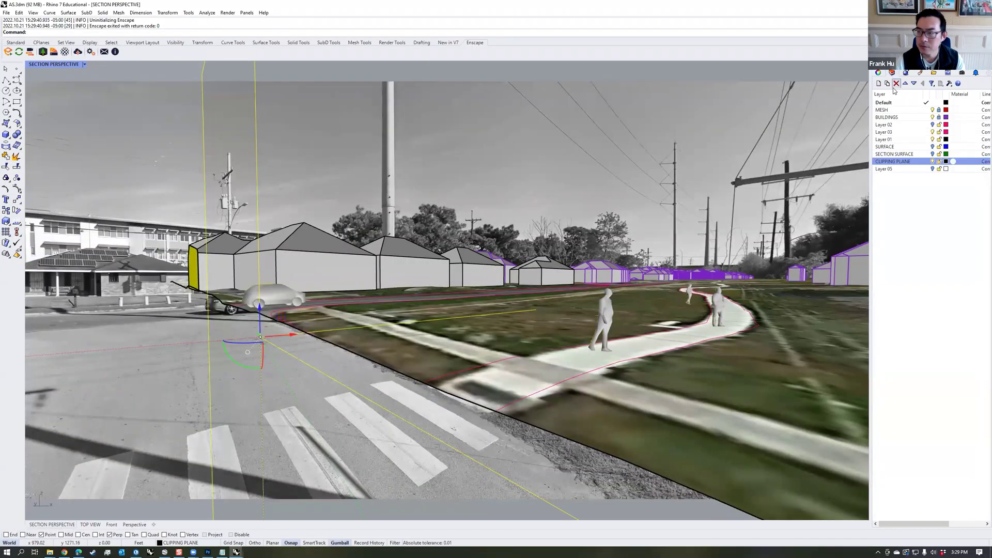
left_click(932, 147)
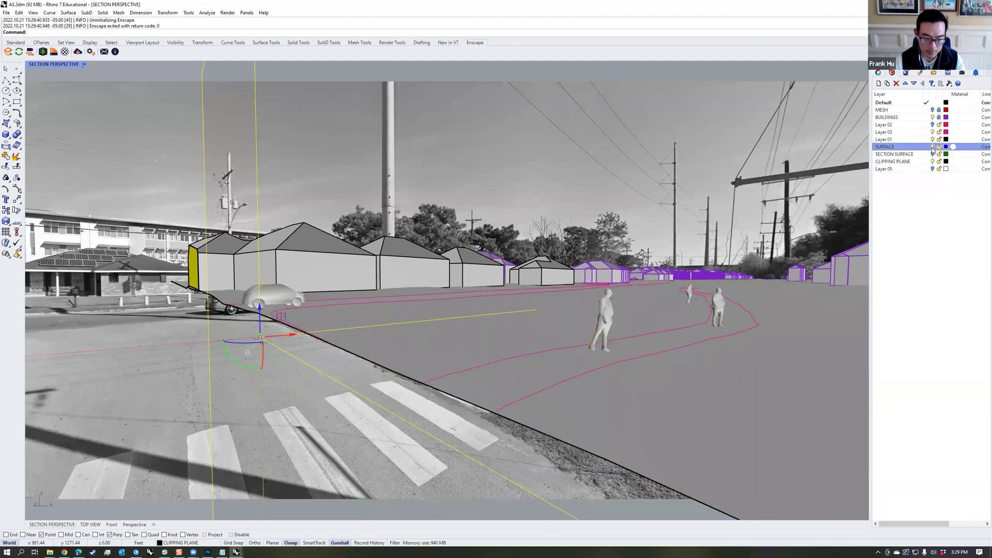
left_click(933, 161)
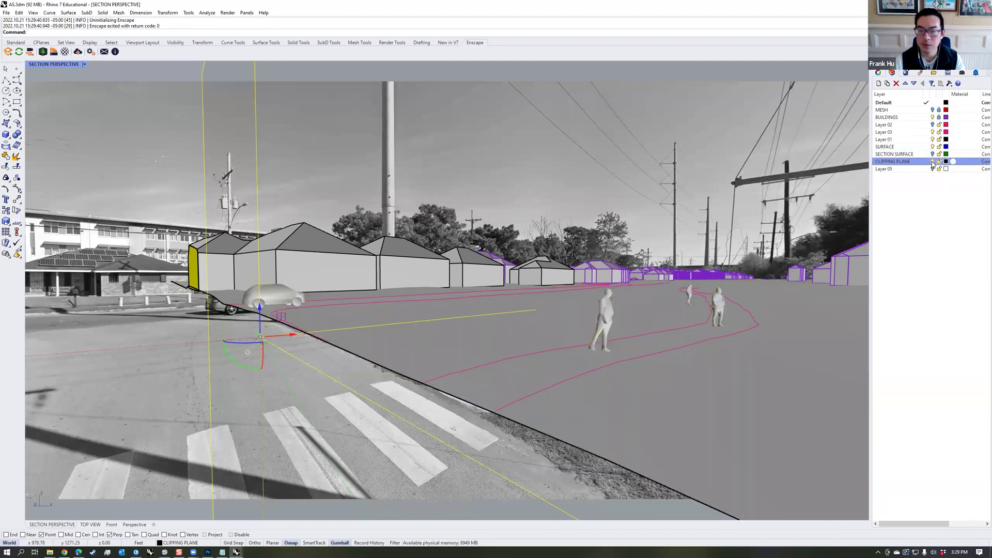
left_click(933, 162)
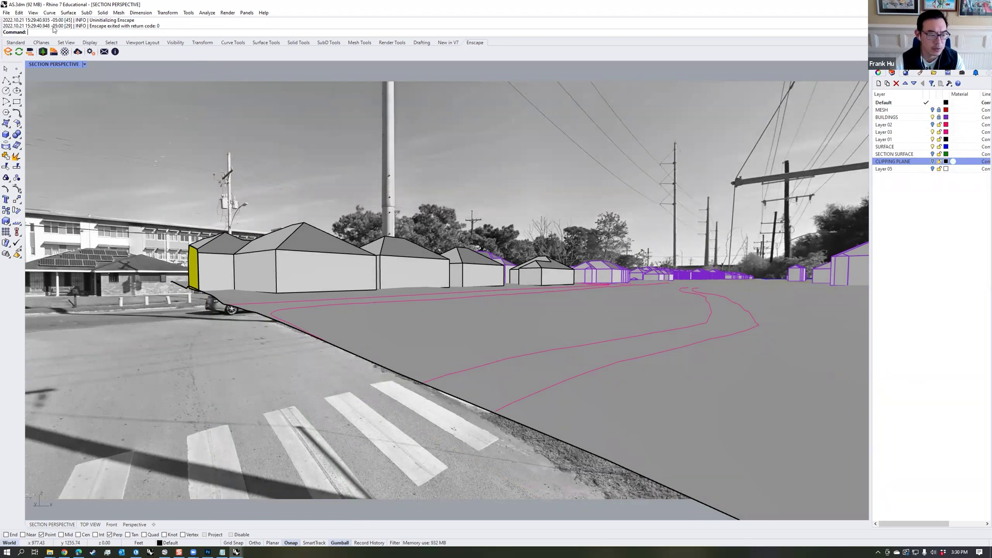
- Print the SECTION PERSPECTIVE view to a PDF in the demo3 exports folder
right_click(63, 524)
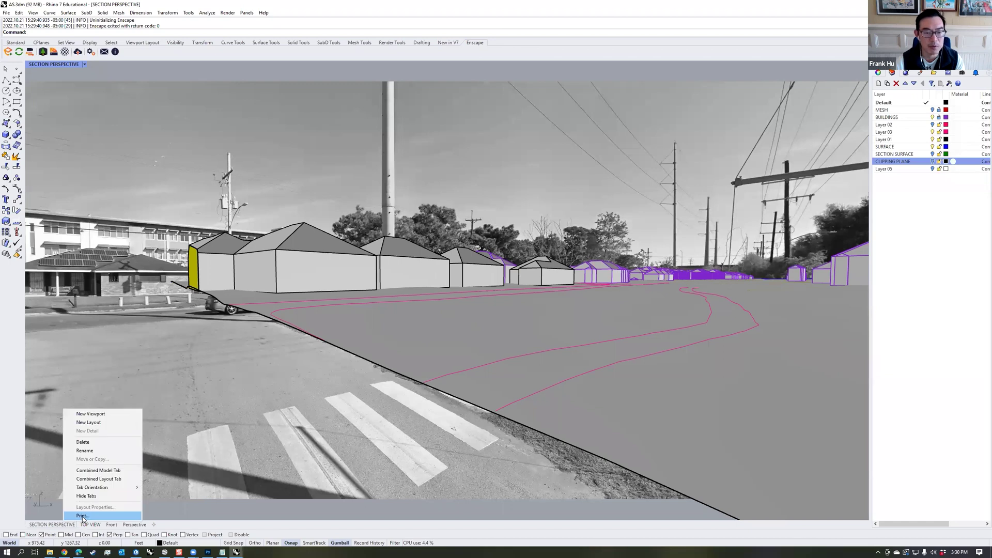
left_click(82, 515)
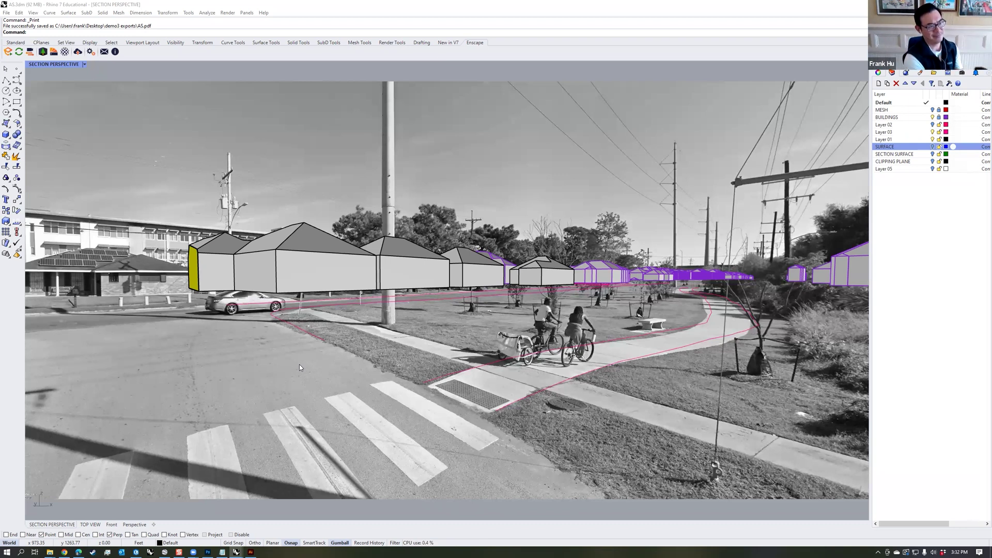
- Switch to Google Earth Pro, leave the street-level view for an aerial one, and enable the 3D Buildings and Terrain layers
right_click_drag(299, 364, 362, 398)
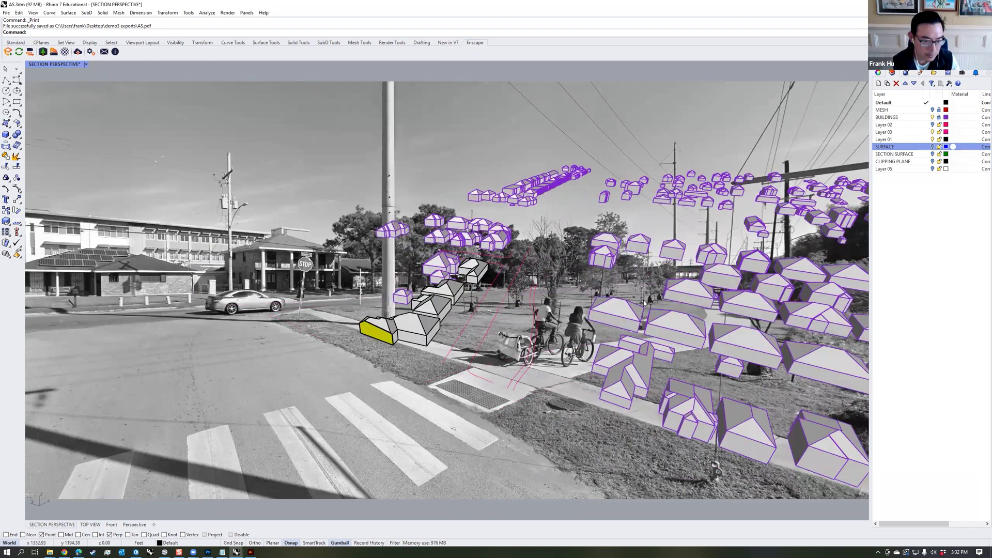
left_click(164, 551)
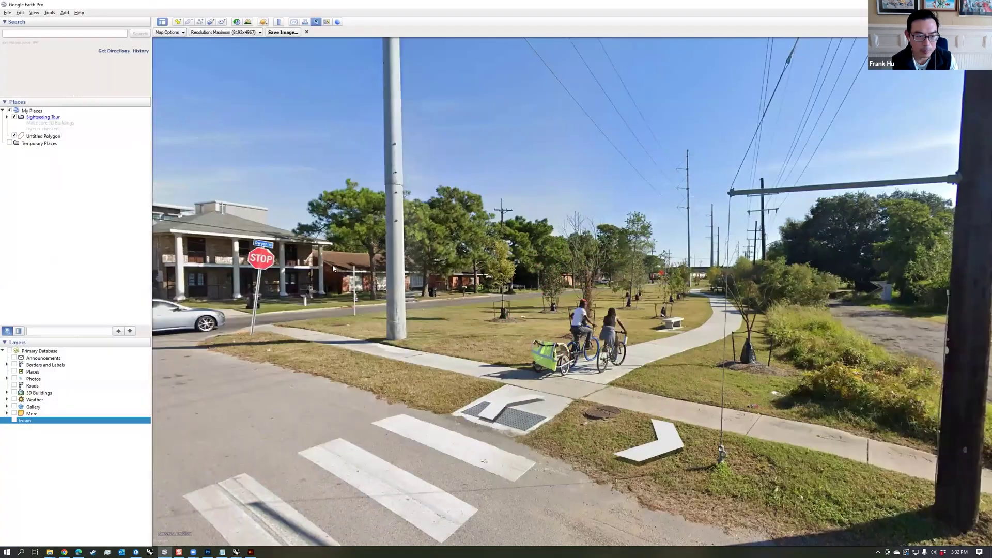
scroll(574, 193, "down", 10)
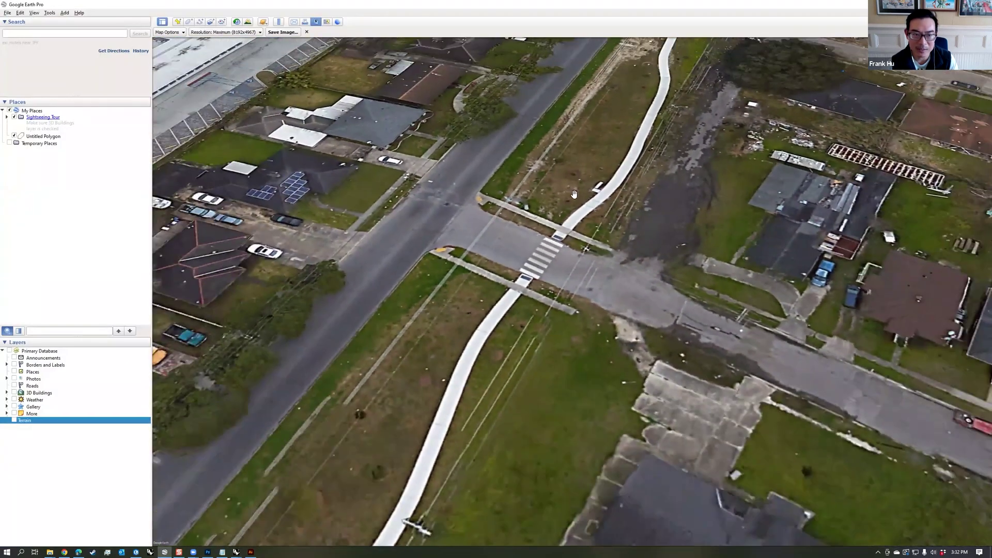
left_click_drag(596, 214, 698, 328)
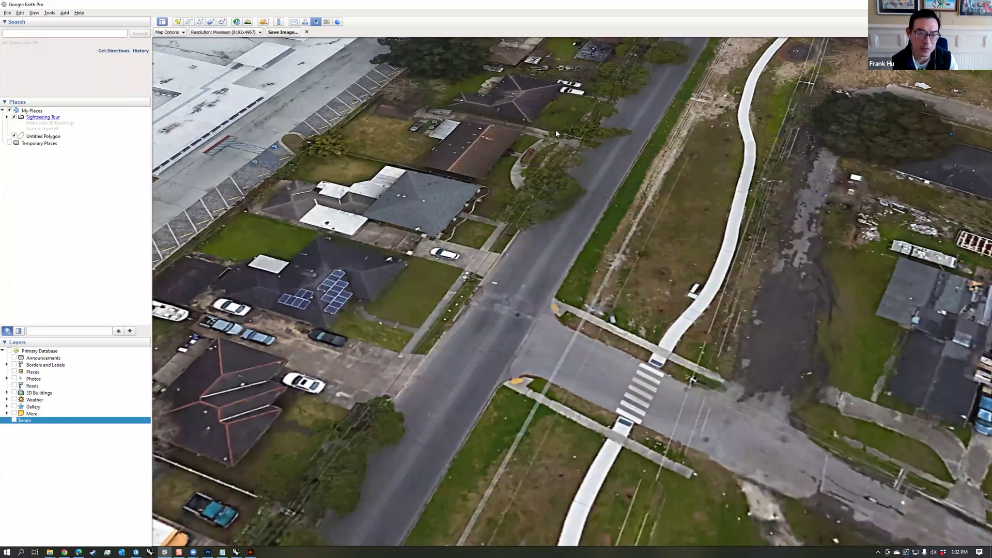
left_click(14, 392)
left_click(14, 421)
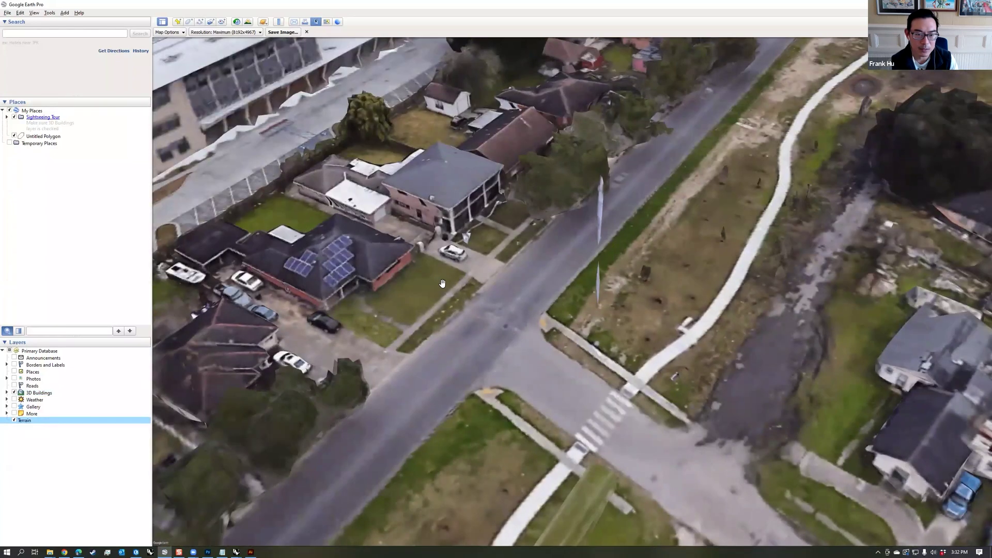
- Frame an oblique 3D aerial view of the dark-roofed brick house beside the curving greenway path for capture
scroll(566, 336, "up", 3)
scroll(566, 336, "down", 3)
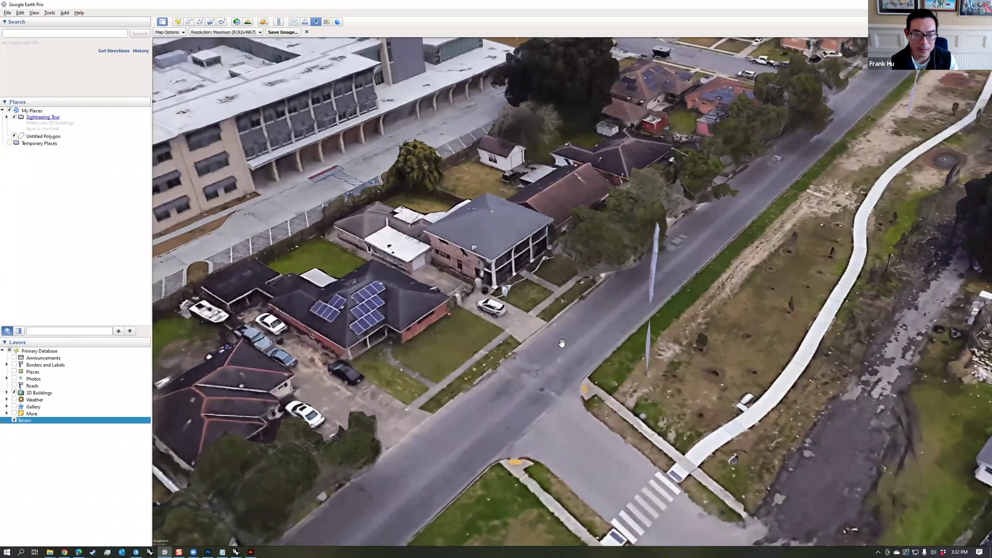
scroll(483, 200, "up", 2)
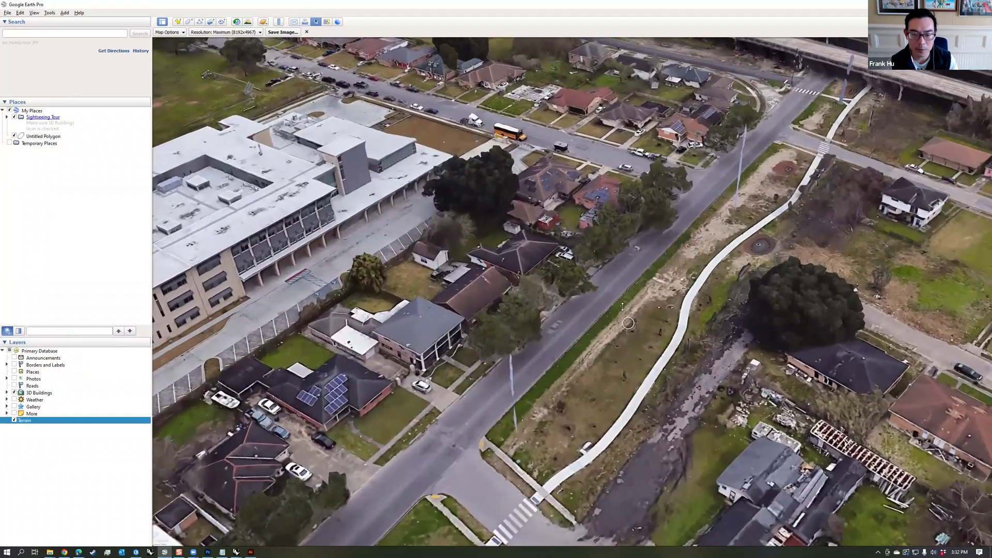
scroll(547, 260, "down", 1)
left_click_drag(446, 429, 479, 300)
scroll(591, 354, "up", 1)
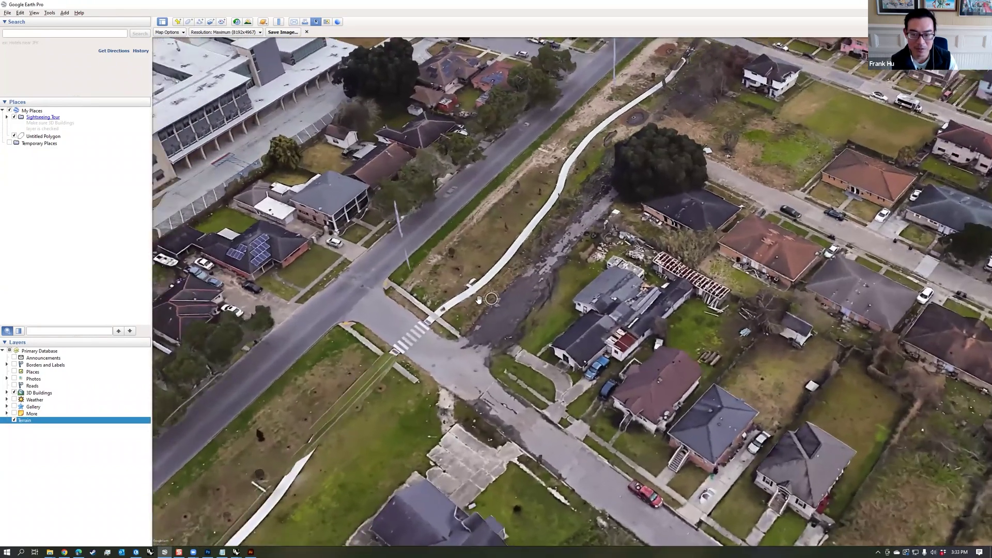
middle_click_drag(478, 300, 466, 317)
left_click_drag(768, 141, 971, 191)
scroll(580, 272, "up", 4)
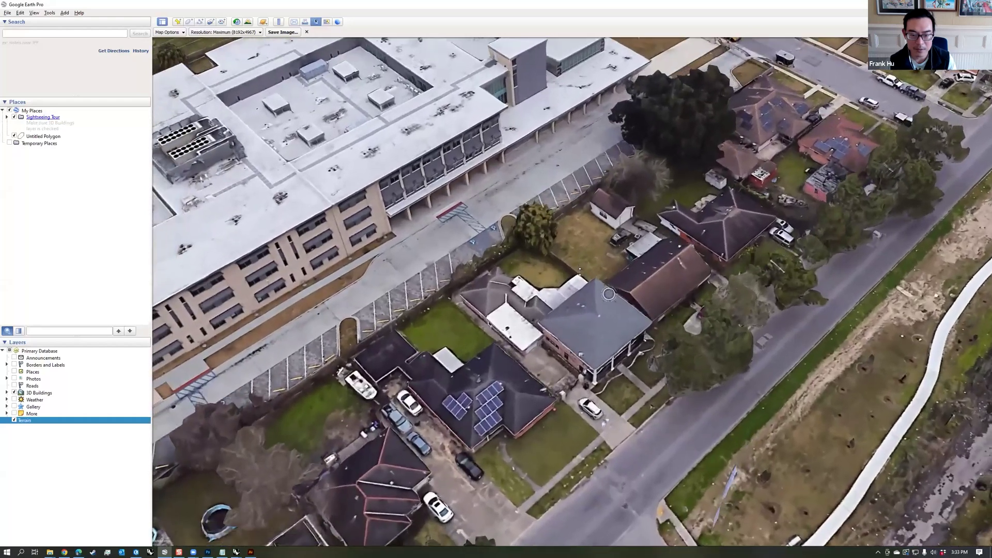
middle_click_drag(579, 271, 592, 309)
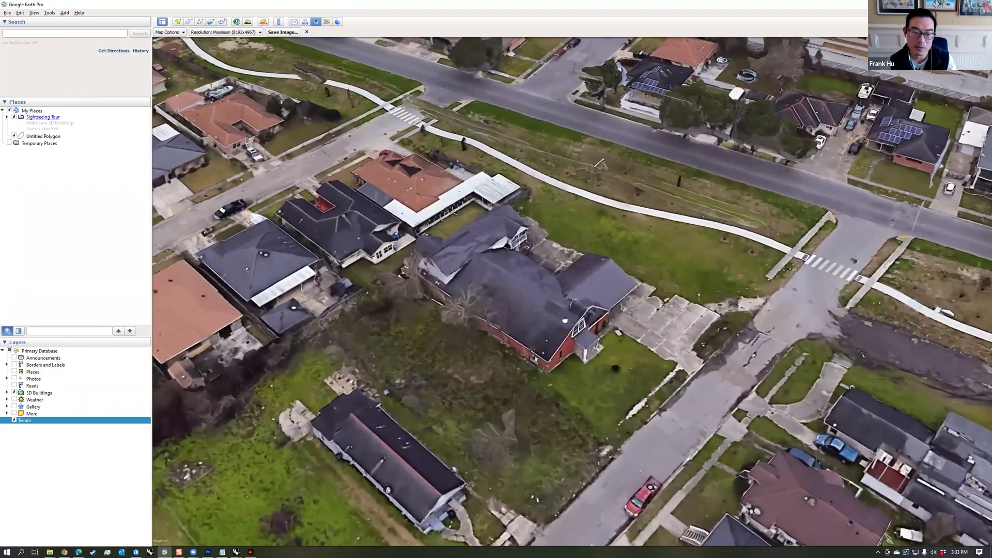
middle_click_drag(565, 320, 615, 357)
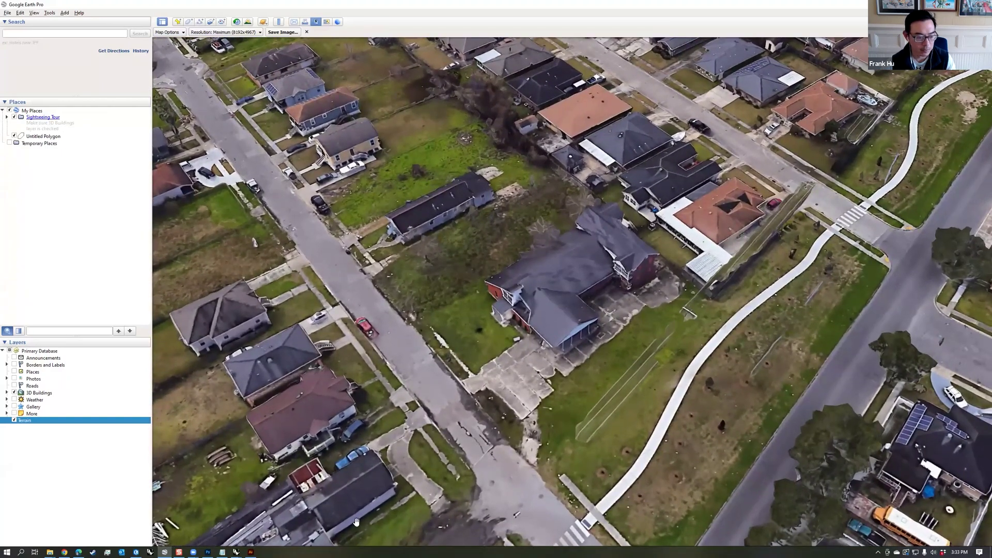
left_click(179, 551)
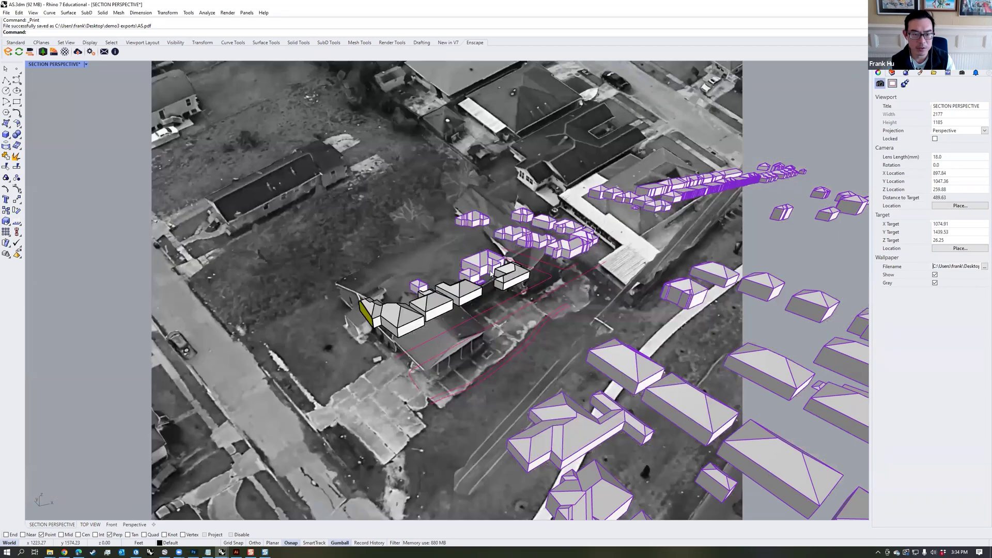
- Orbit the isolated house model in Rhino toward the orientation of the house in the aerial wallpaper
right_click_drag(498, 323, 414, 361)
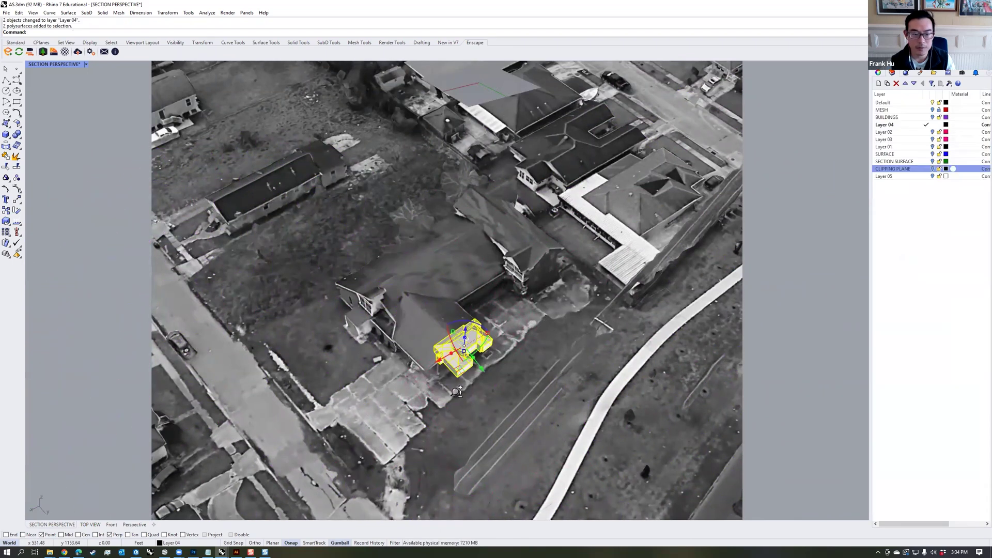
scroll(457, 394, "up", 4)
key("Escape")
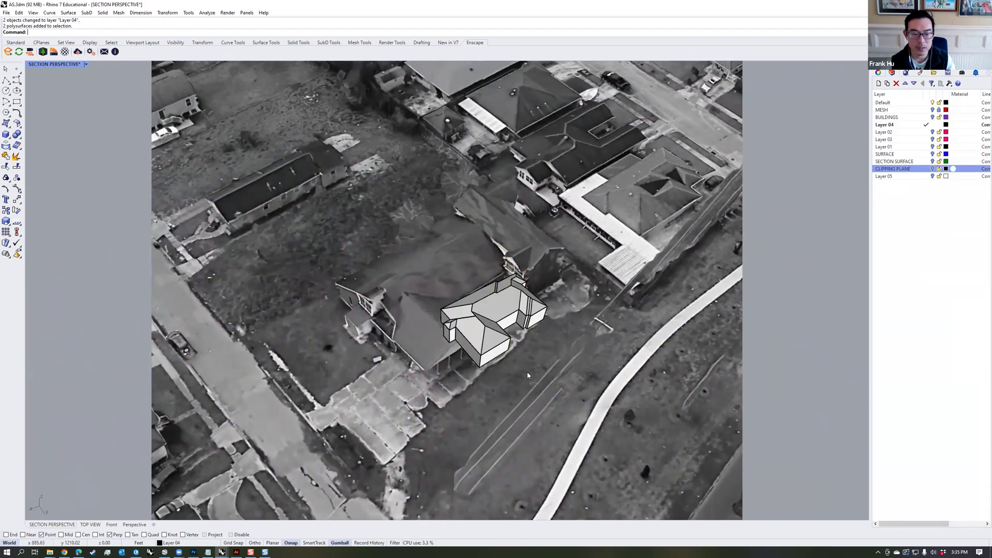
right_click_drag(464, 359, 469, 354)
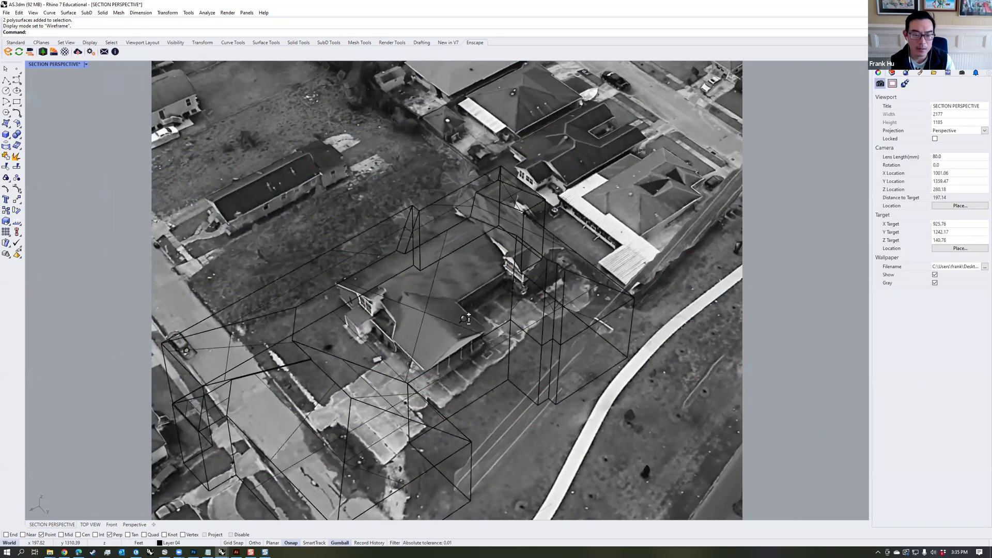
right_click_drag(537, 372, 483, 315)
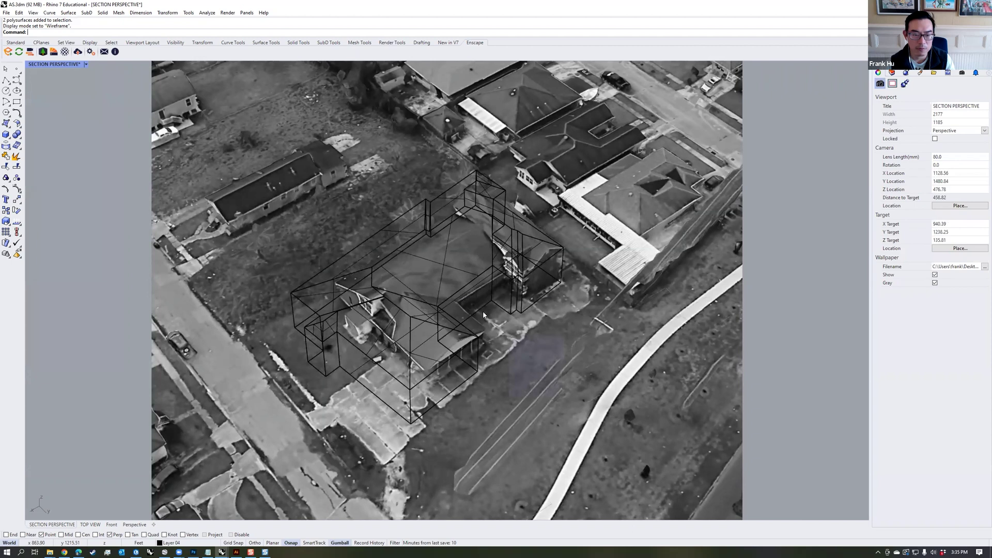
- Zoom to the selected house and adjust the camera until its wireframe overlays the house in the wallpaper
left_click_drag(483, 314, 452, 276)
type("zs")
key("Return")
mouse_move(522, 341)
right_mouse_down()
mouse_move(499, 334)
mouse_move(512, 335)
right_mouse_up()
scroll(519, 347, "down", 2)
left_click(476, 239)
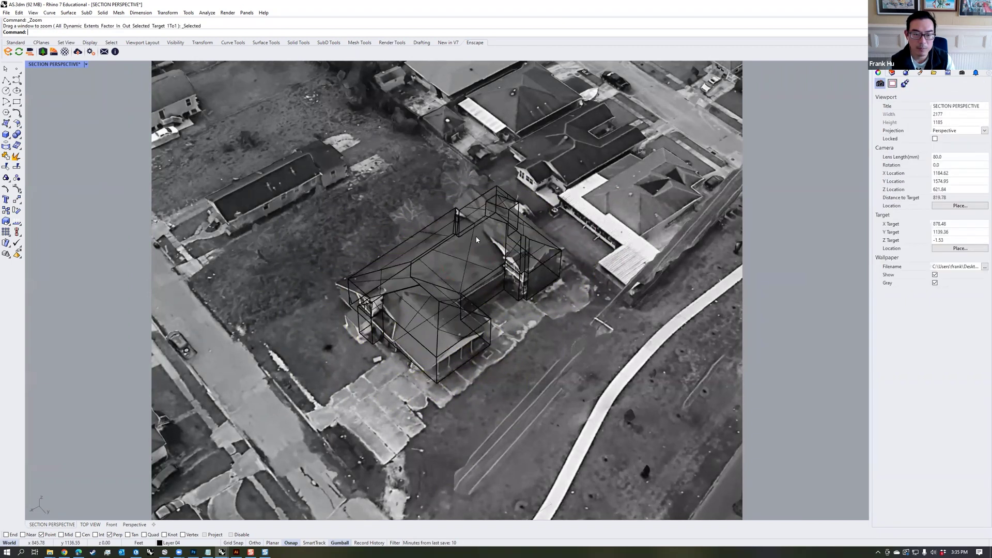
- Join the two house polysurfaces into one closed solid
left_click(448, 246)
left_click_drag(546, 344, 441, 302)
key("ctrl+j")
left_click(486, 327)
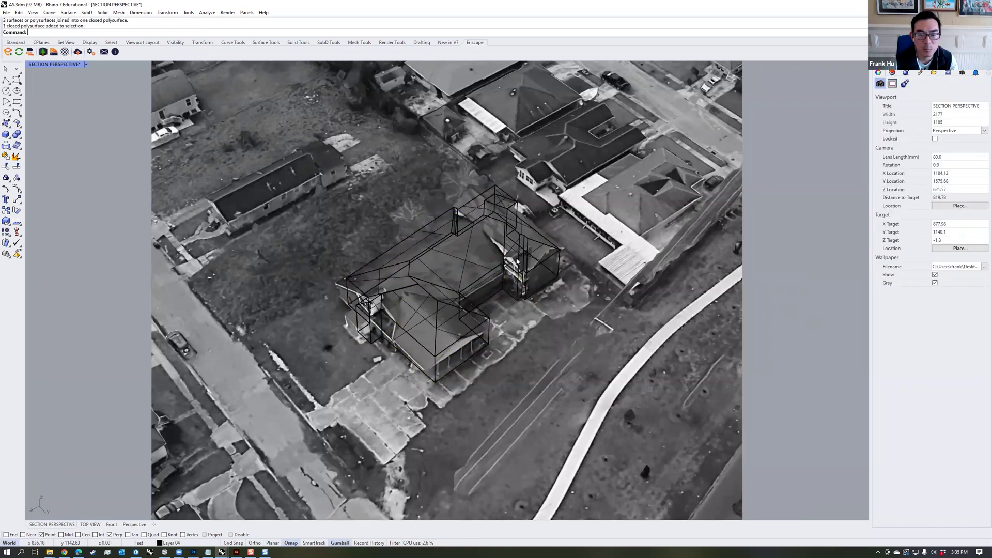
- Fine-tune the camera so the house edges match the aerial wallpaper, and lock the viewport
right_click_drag(507, 255, 500, 254, "shift")
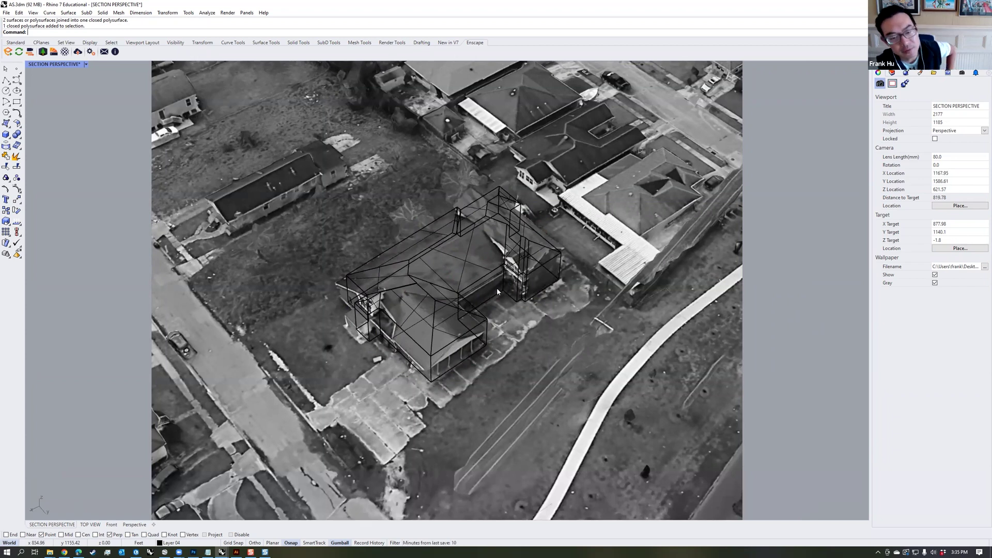
left_click(466, 302)
scroll(466, 302, "up", 1)
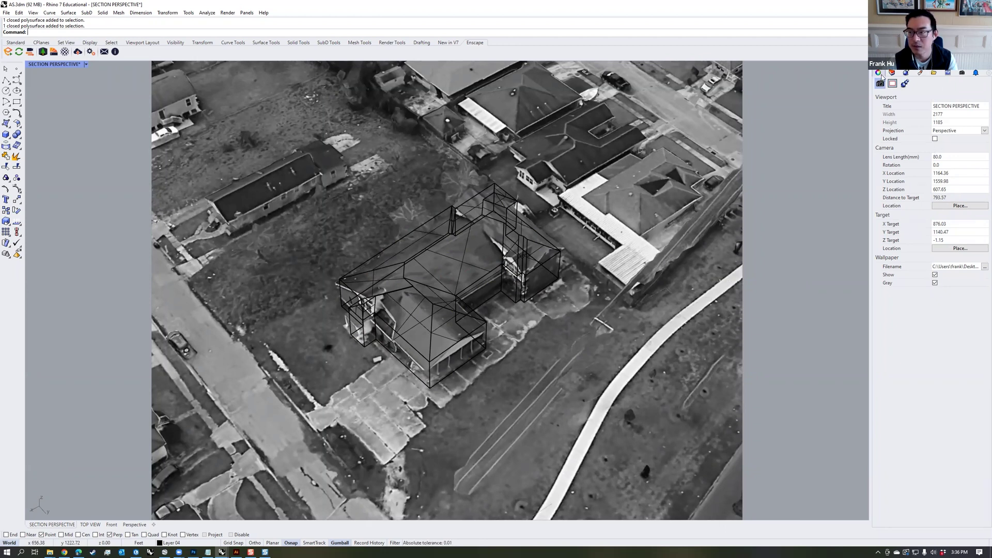
left_click(935, 139)
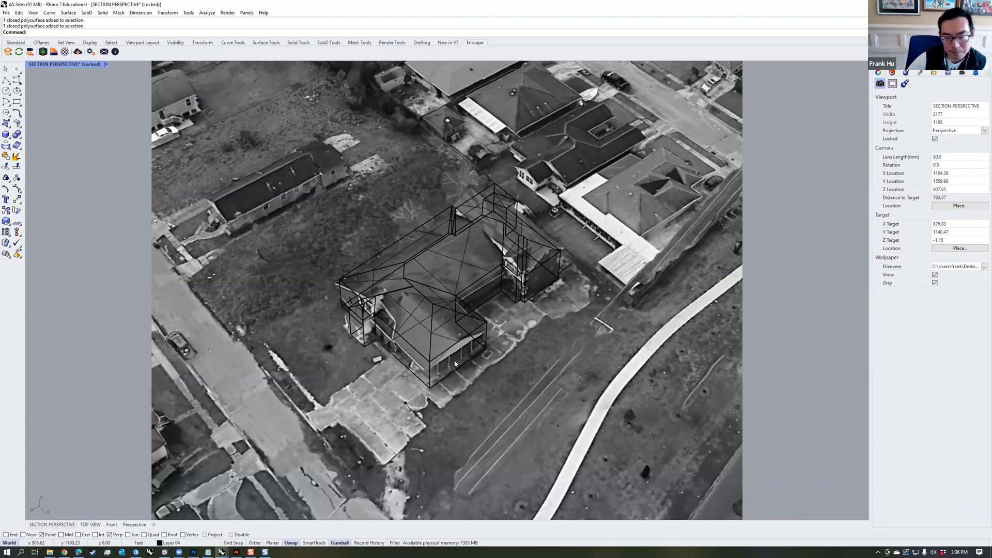
- Select the joined house solid, bring up the solid-editing tools for review, and clear the selection
left_click(463, 312)
key("Escape")
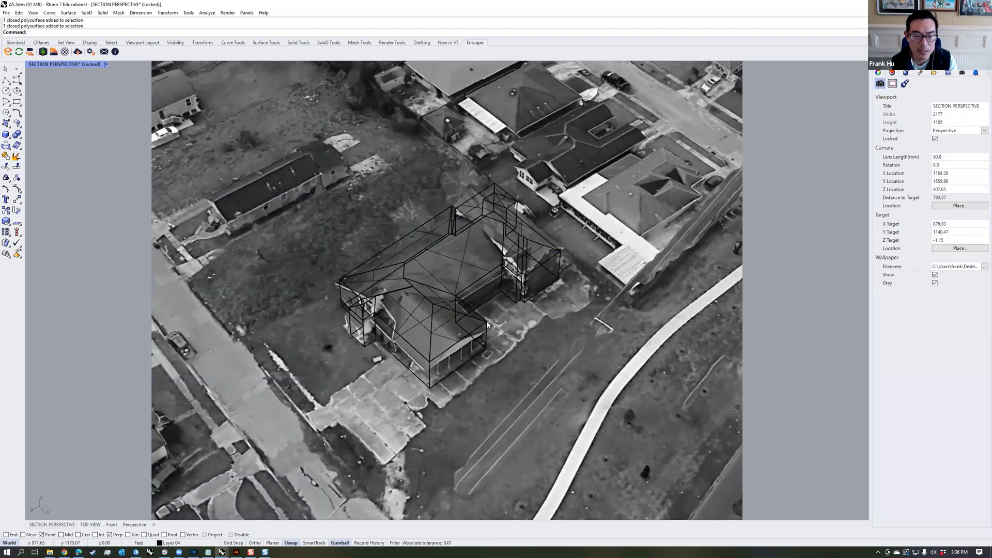
left_click(483, 325)
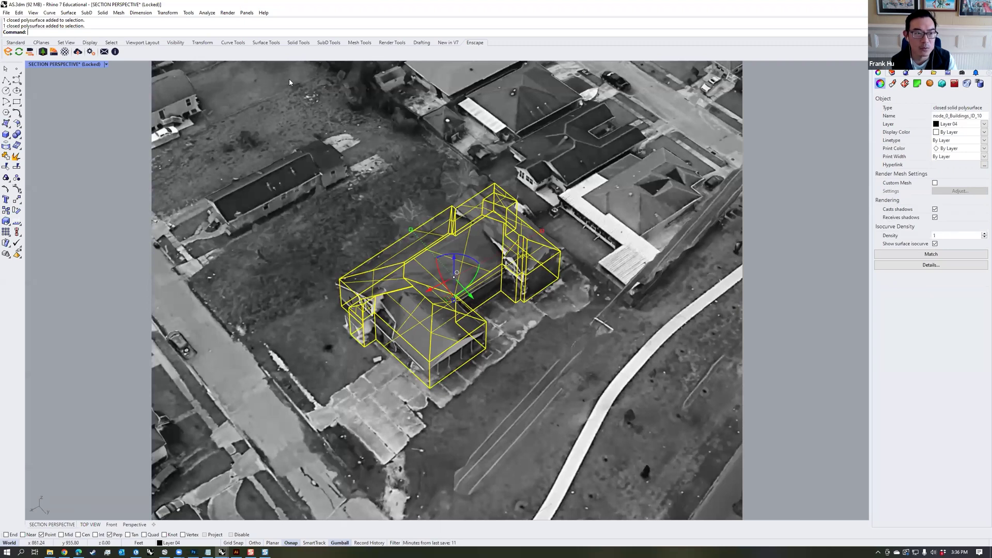
left_click(299, 43)
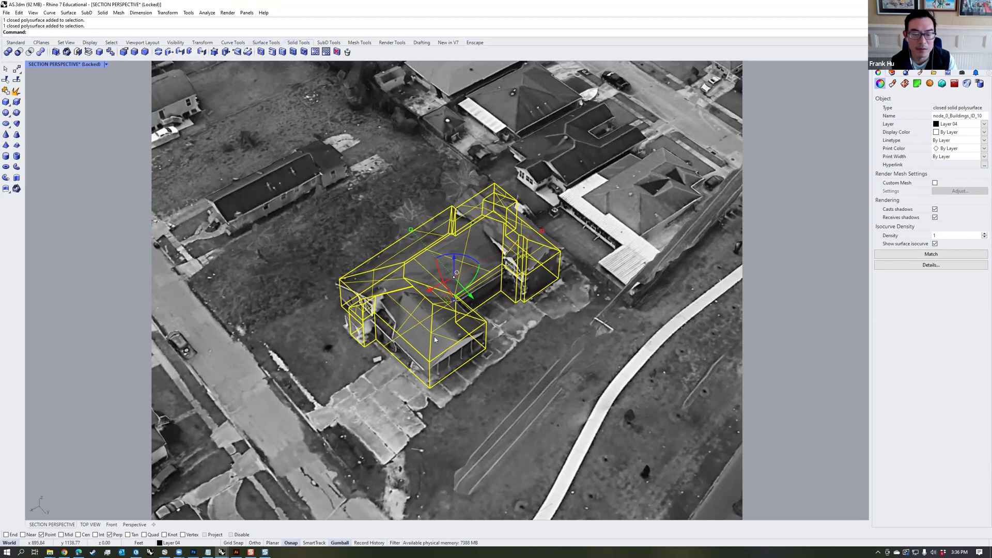
left_click(504, 355)
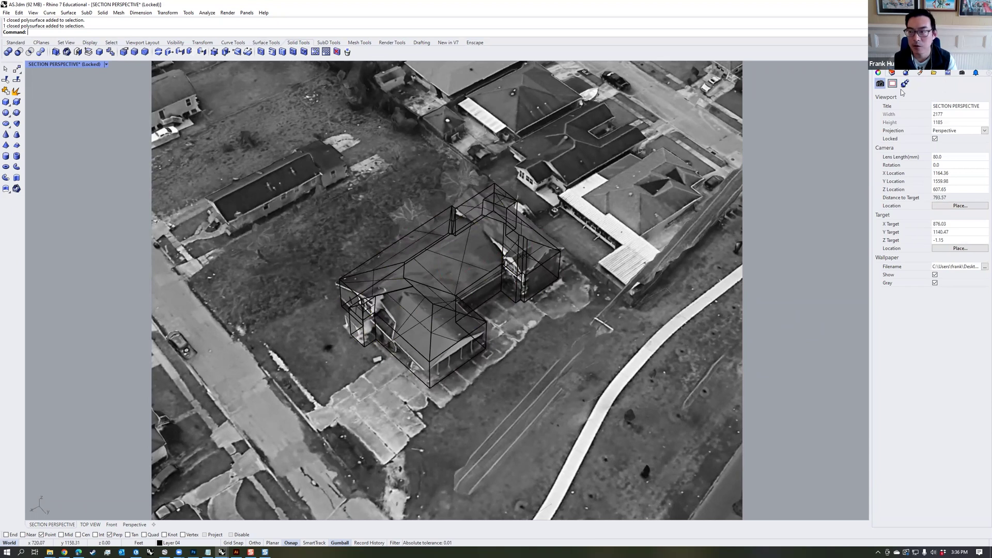
- Set the color of Layer 04 to red so the house wireframe stands out against the gray wallpaper
left_click(892, 72)
left_click(945, 125)
double_click(687, 338)
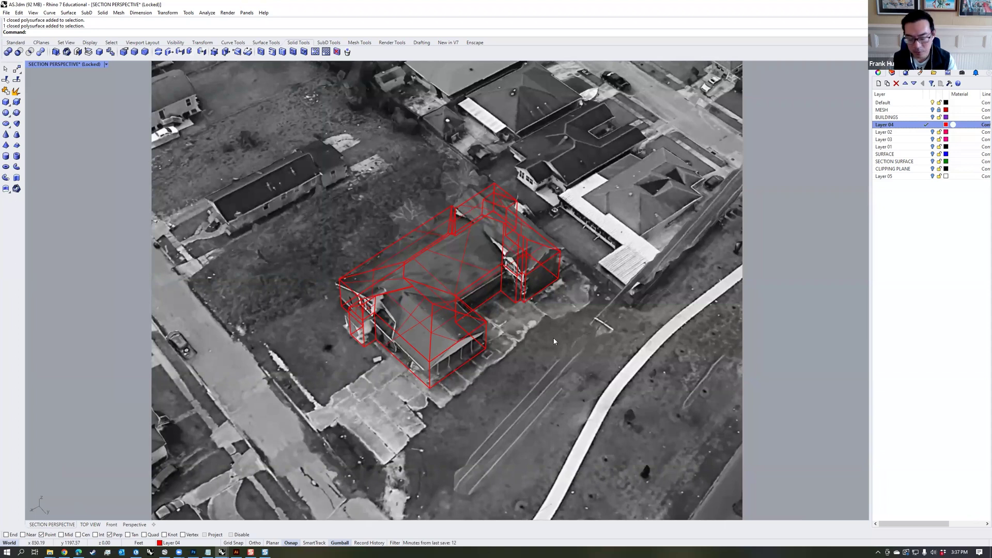
- Orient the construction plane to the house's front end wall surface with default origin and axis, and hide the grid
type("cplane")
key("Return")
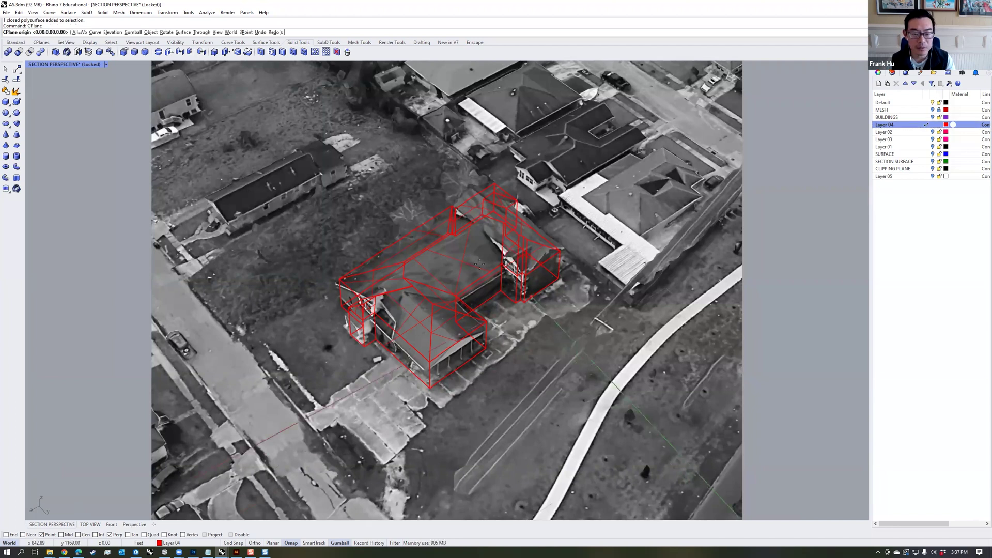
left_click(182, 34)
left_click(485, 363)
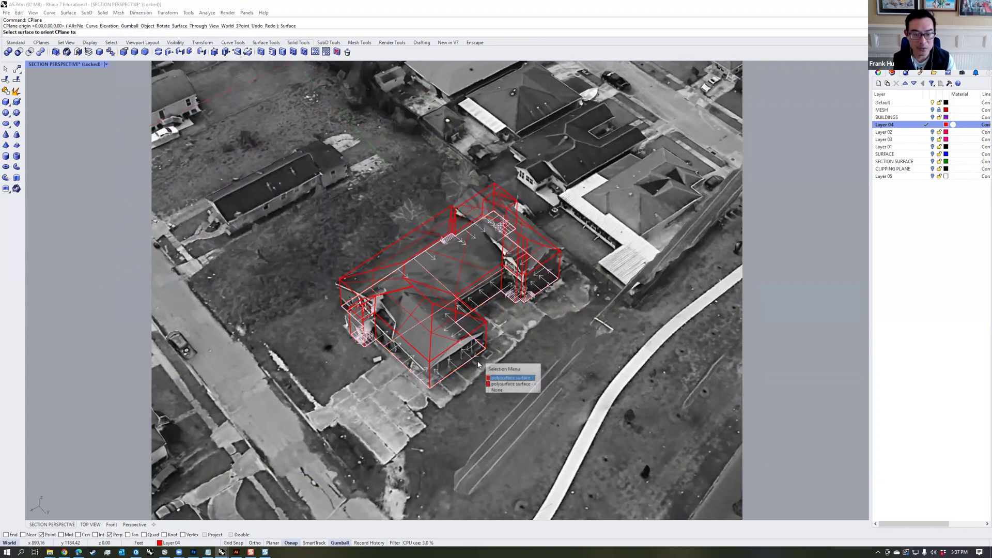
left_click(501, 385)
left_click(486, 353)
key("Return")
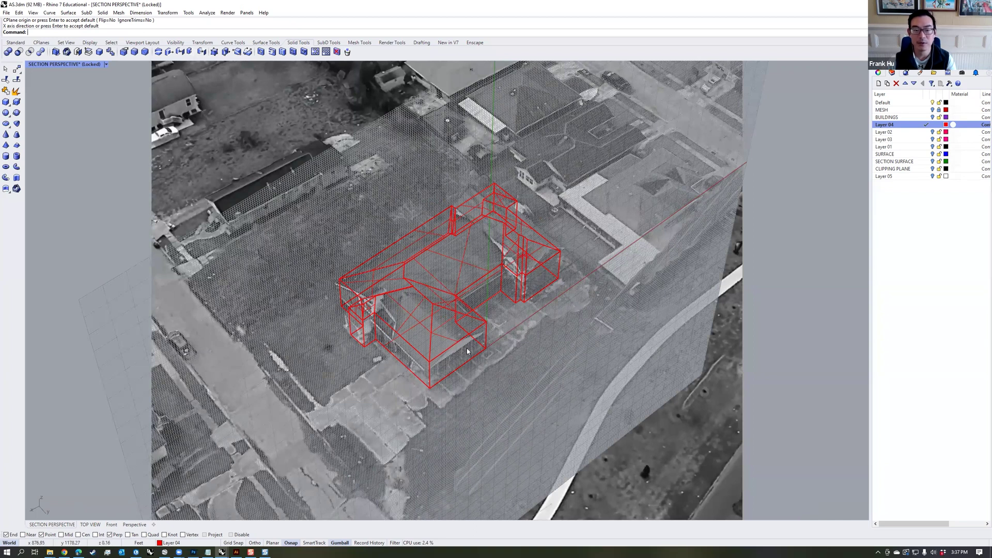
key("F7")
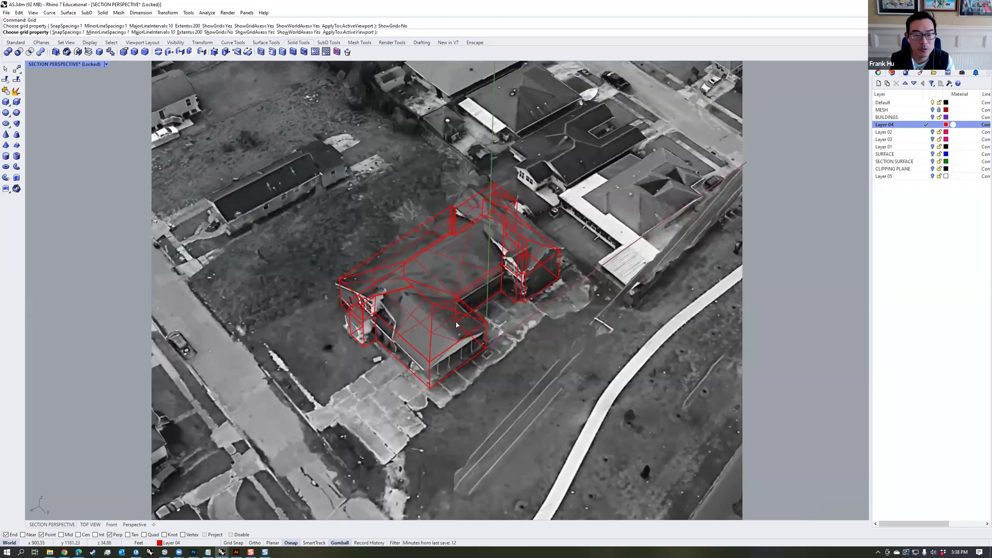
key("Return")
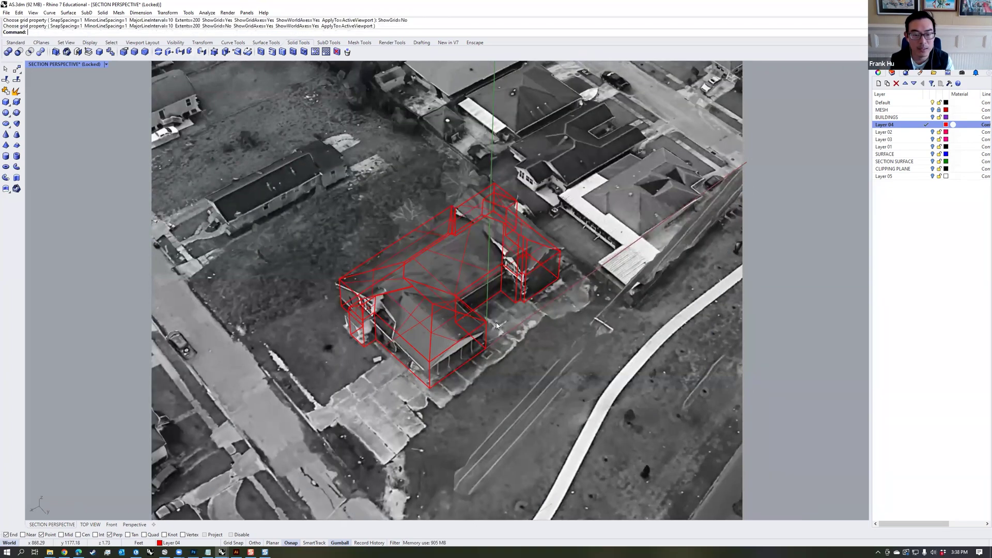
- Turn on the house's solid edit points and move the front roof ridge point vertically onto the end wall plane, forming a gable
left_click(481, 322)
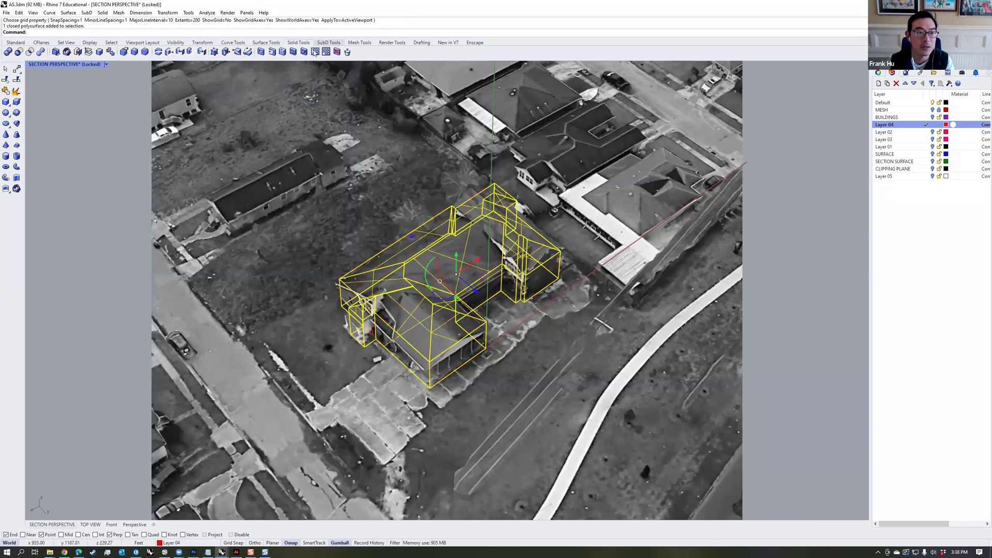
left_click(214, 51)
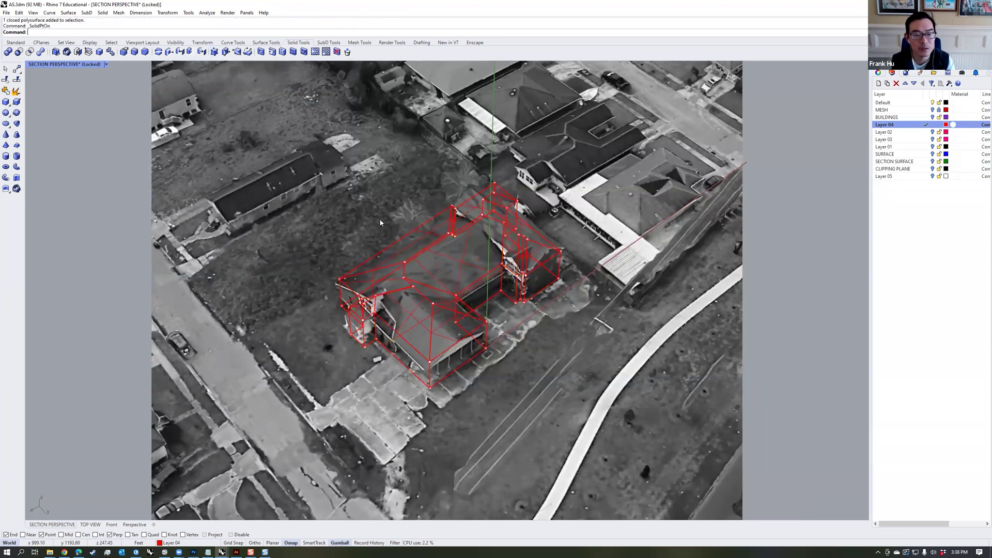
left_click(433, 305)
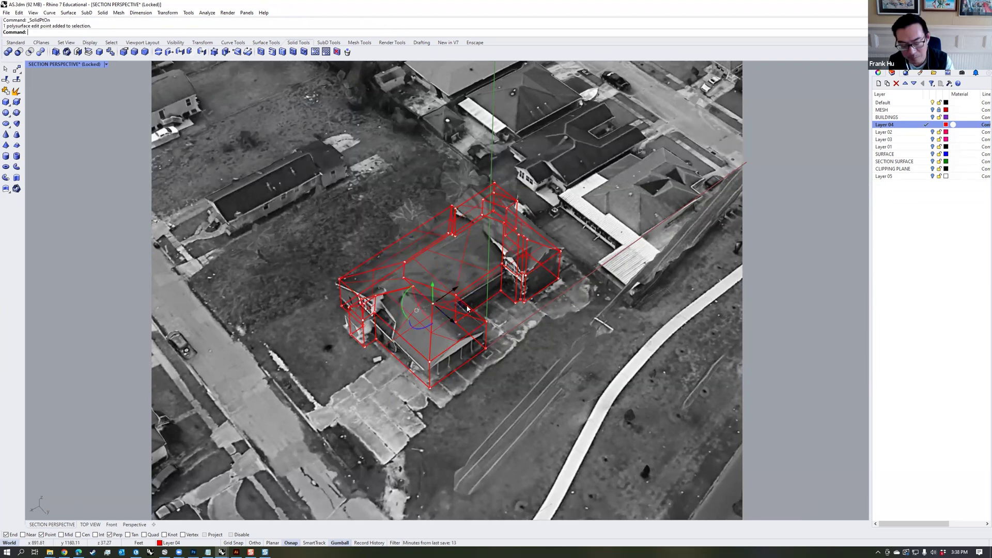
type("m")
key("Return")
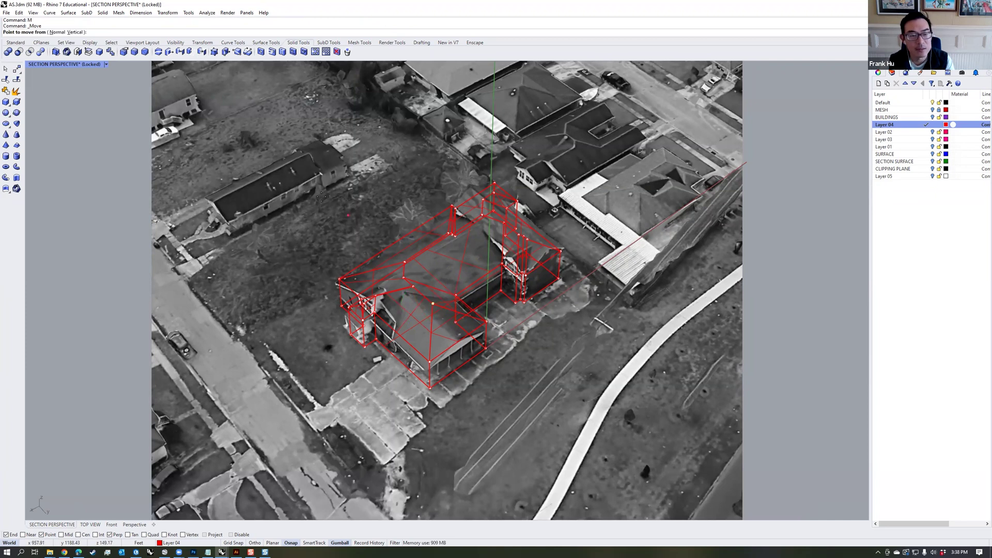
left_click(75, 32)
left_click(437, 305)
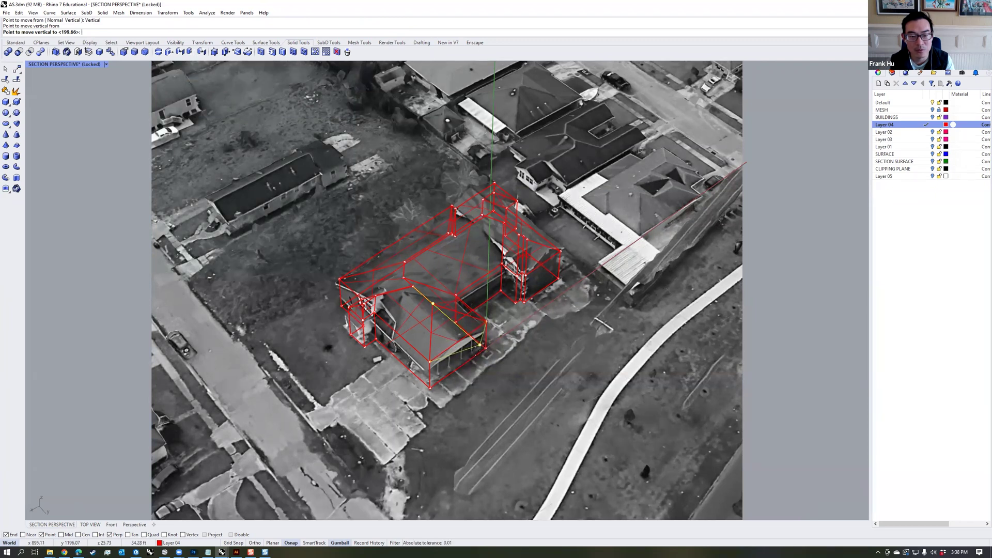
left_click(487, 353)
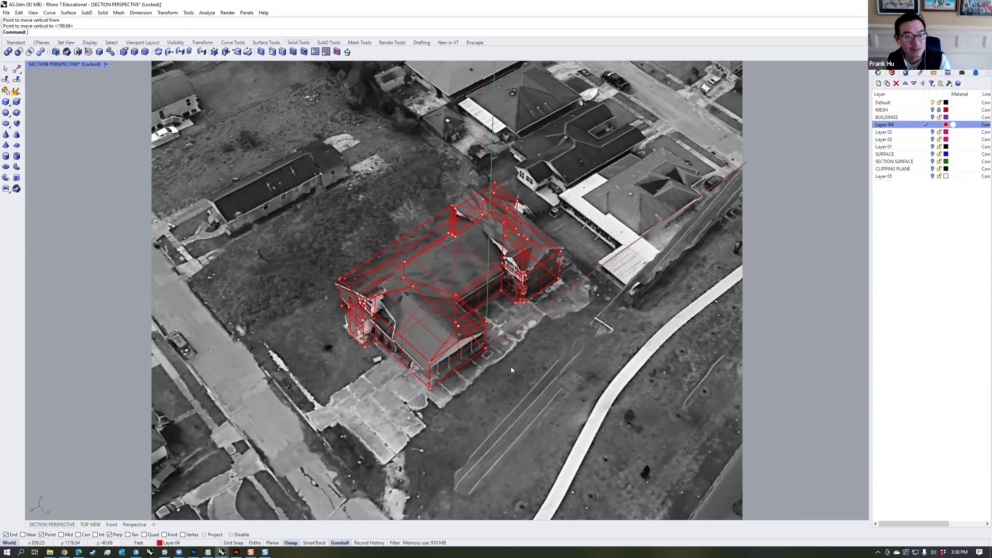
- Preview the reshaped gable roof in Shaded display and return the section perspective to Wireframe
left_click(87, 65)
left_click(80, 101)
left_click(101, 64)
left_click(80, 94)
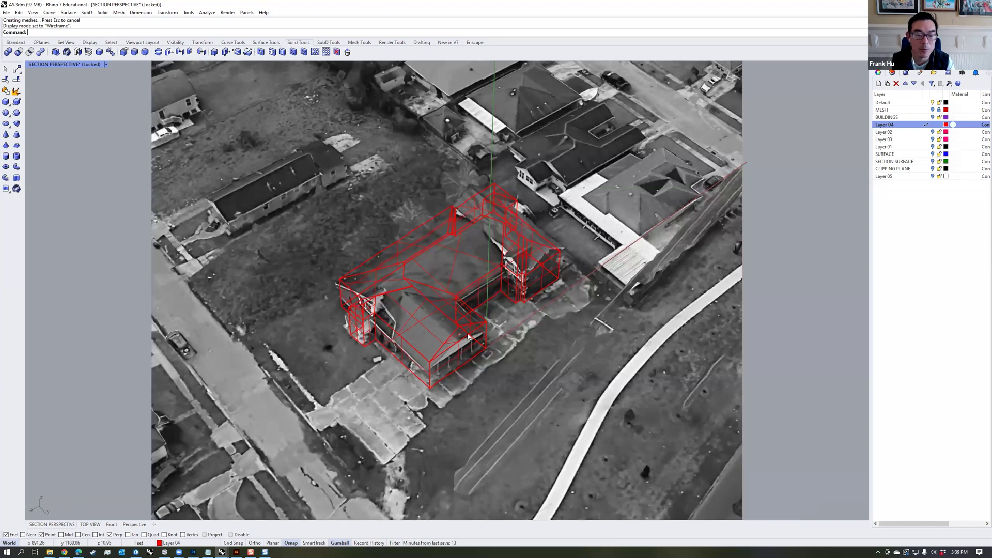
- Draw a corner-to-corner rectangle on the house's front gable wall
left_click(15, 42)
left_click(5, 80)
left_click(17, 102)
left_click(484, 342)
left_click(418, 374)
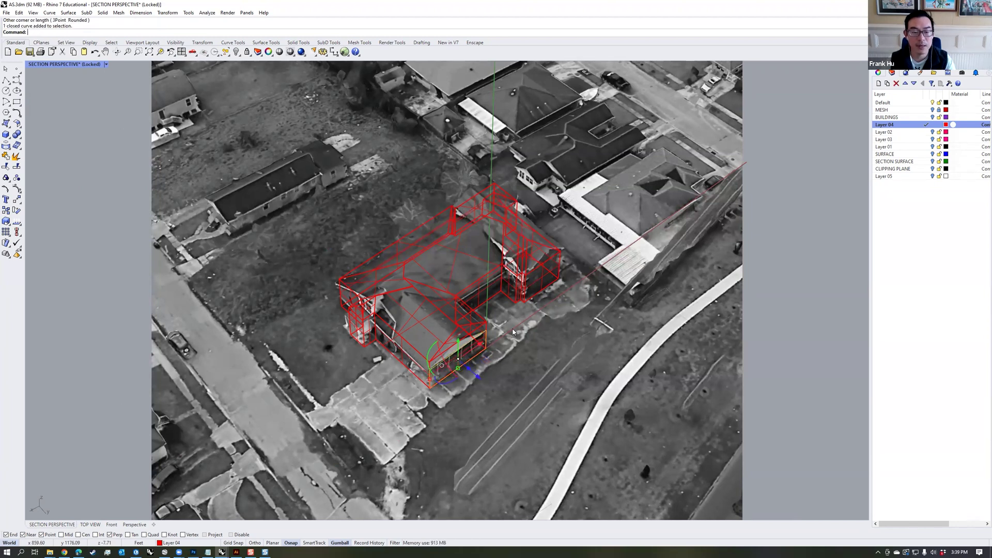
- Wire cut the house solid with the rectangle on the gable wall
left_click(295, 43)
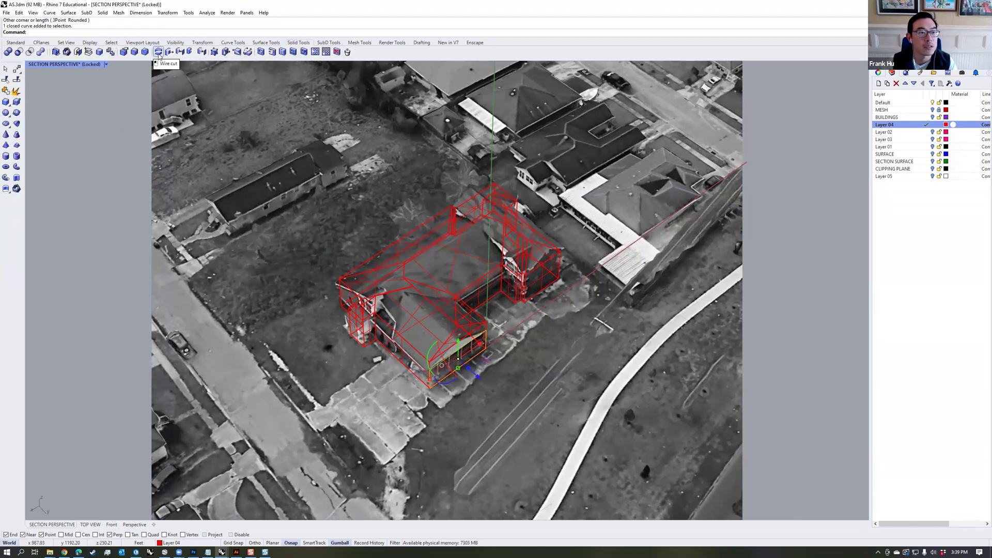
left_click(159, 52)
left_click(447, 318)
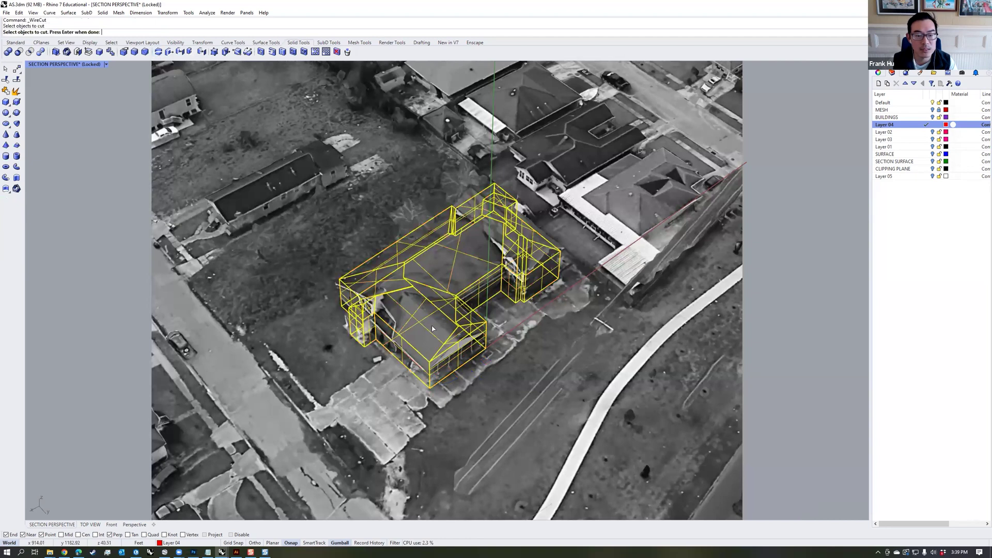
key("Return")
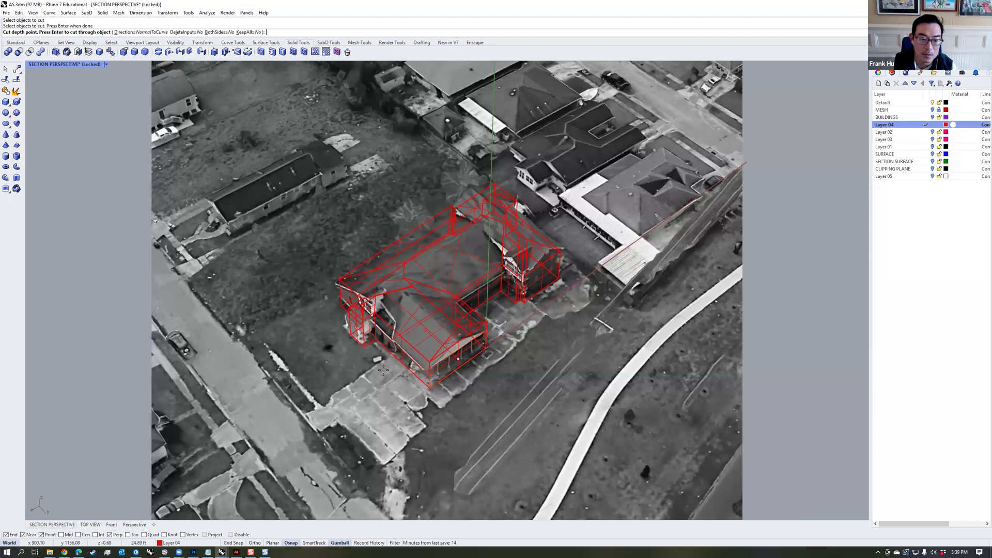
key("Return")
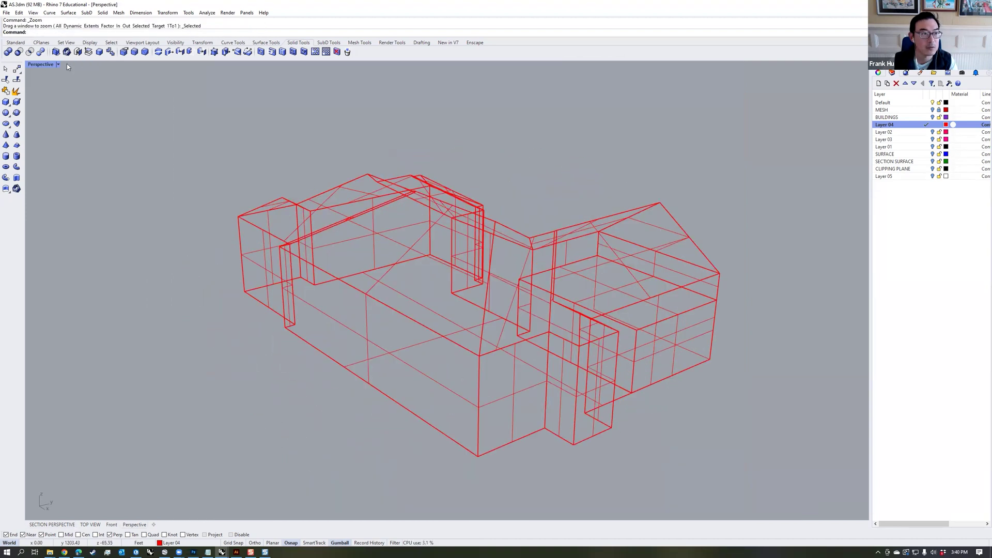
- Inspect the cut house from all around in the Perspective view with Shaded display
left_click(58, 64)
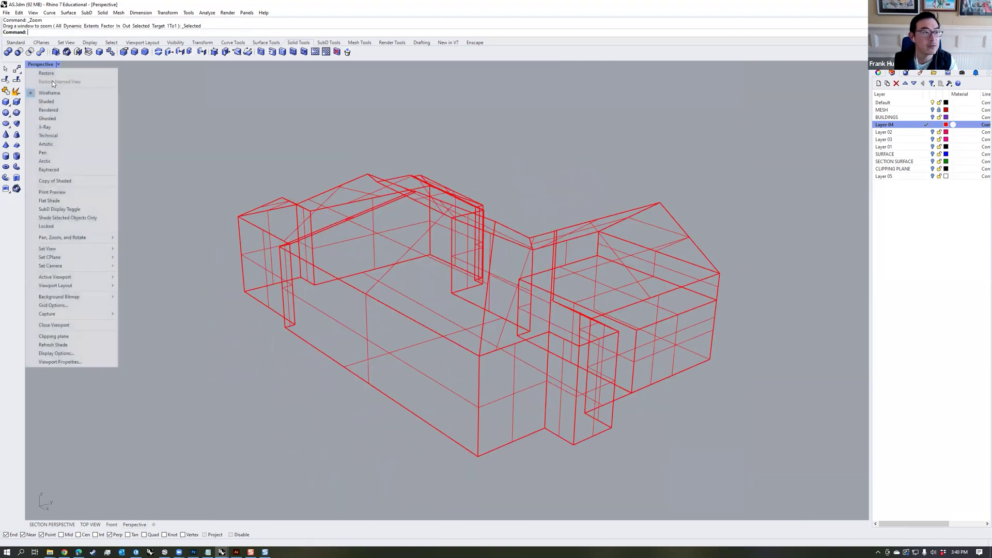
left_click(46, 101)
mouse_move(320, 217)
right_mouse_down()
mouse_move(306, 257)
mouse_move(405, 246)
mouse_move(421, 255)
mouse_move(414, 310)
right_mouse_up()
left_click(412, 345)
left_click(460, 378)
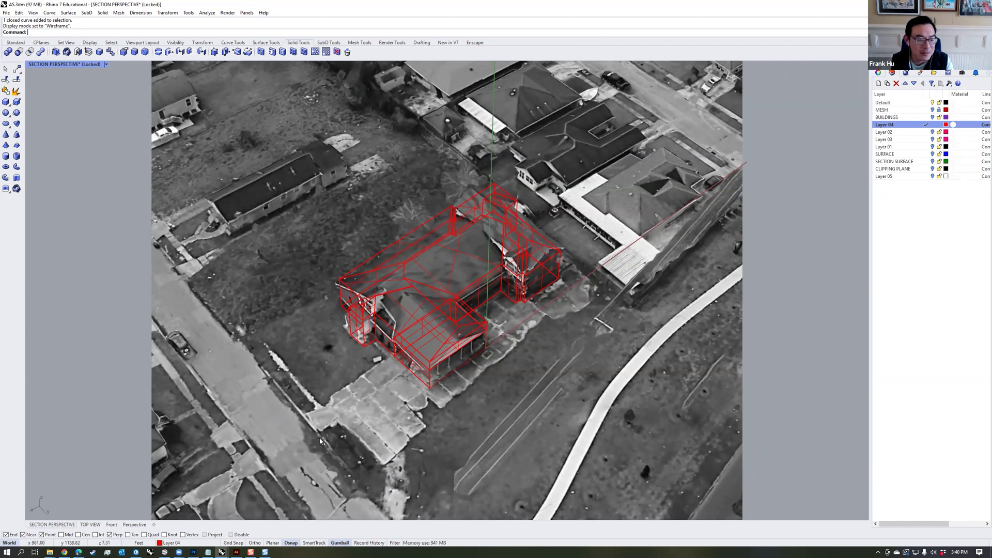
- Switch to Chrome, open the SketchUp 3D Warehouse, search for "new orleans shotgun house" and browse the models
left_click(64, 552)
left_click(125, 58)
type("3d")
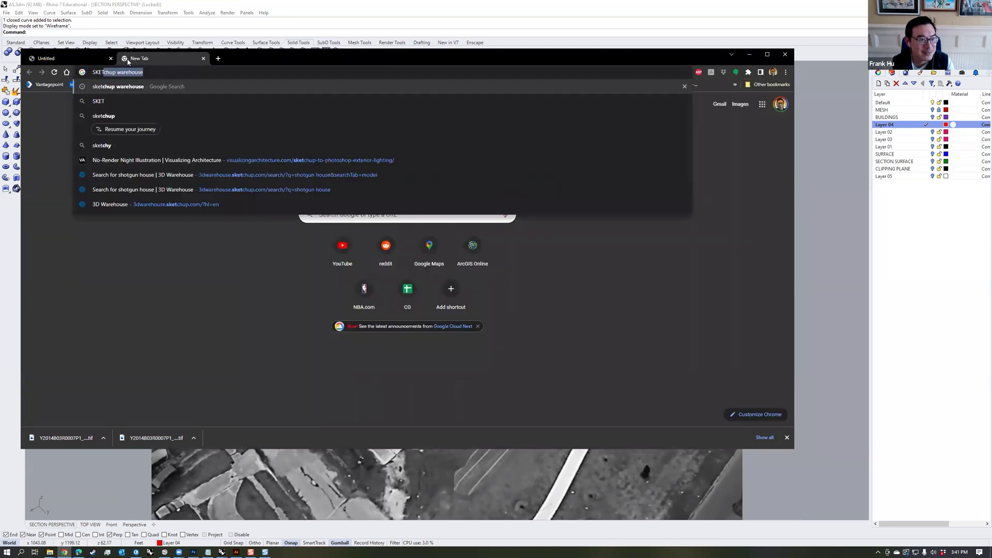
left_click(206, 166)
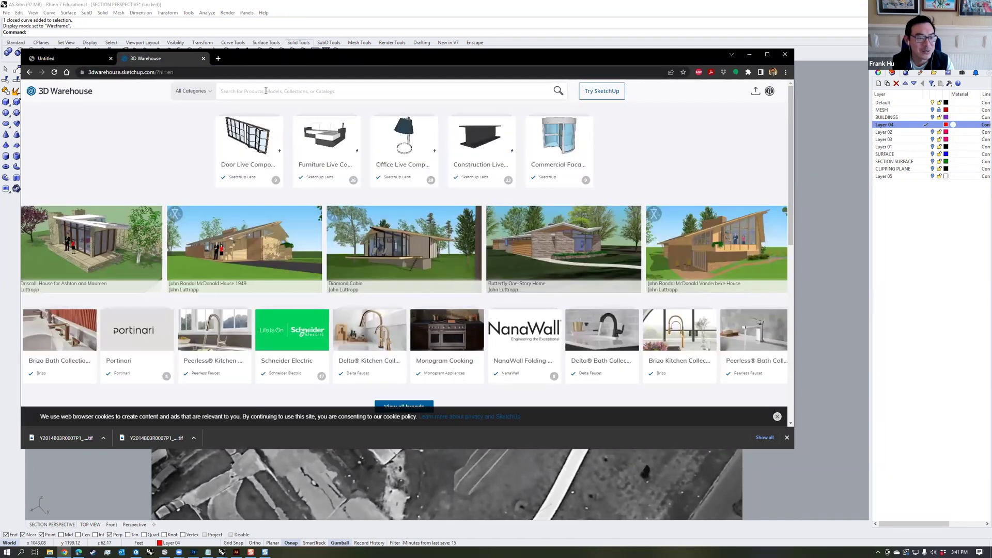
type("rew orleans shotgu")
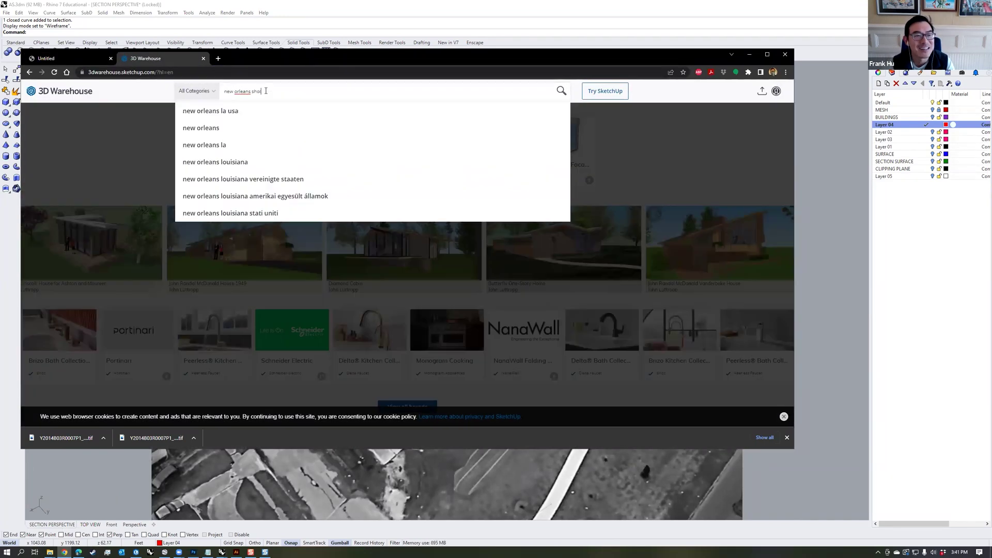
type("n house")
key("Return")
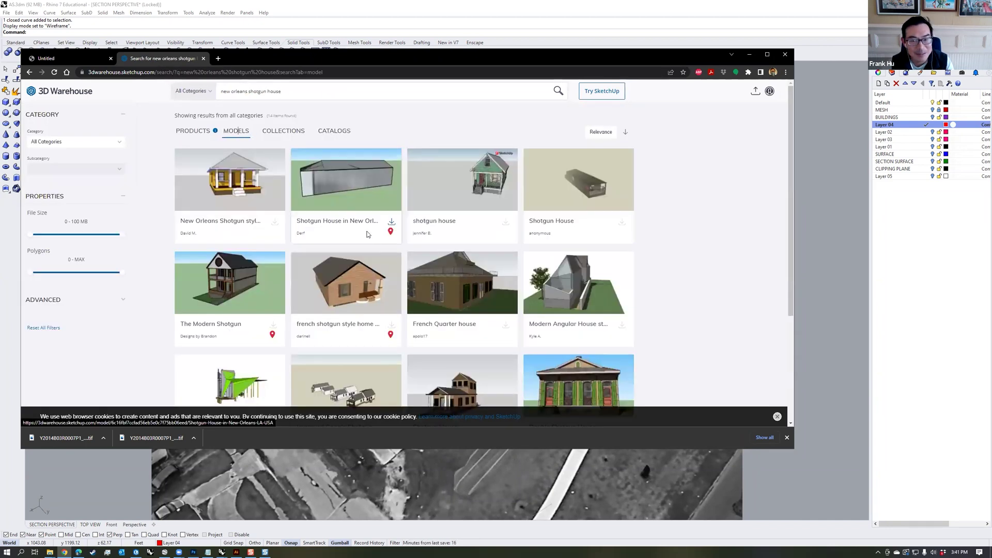
scroll(425, 235, "down", 3)
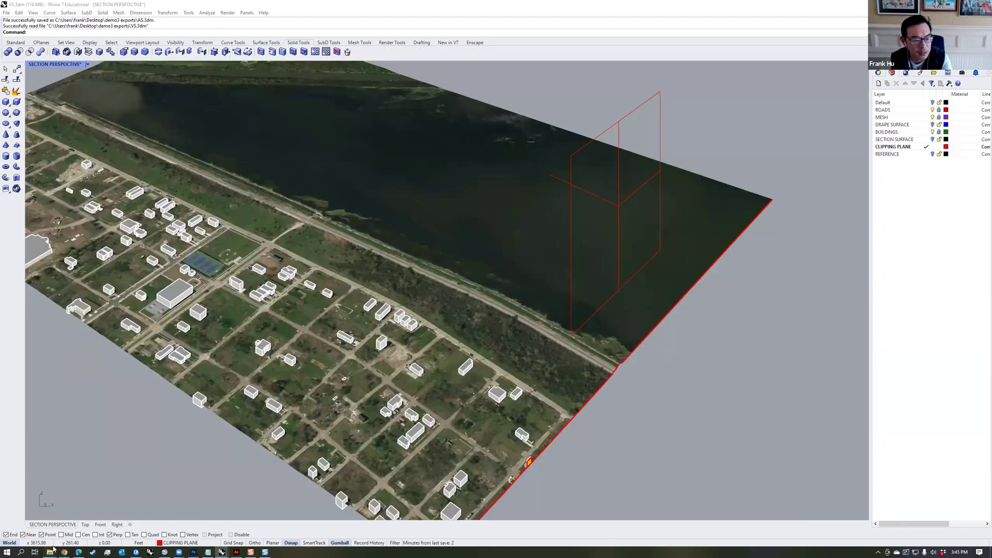
- Switch to the Orthoimagery window in File Explorer and go to the Dropbox folder to open BRICKLINE_PROTOTYPICAL_SEGMENT_2.3dm
mouse_move(51, 549)
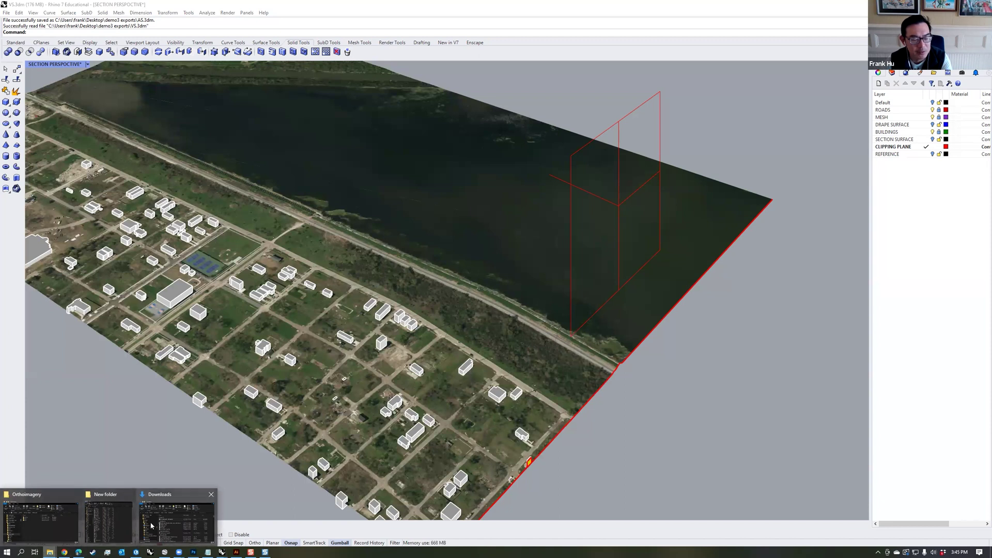
left_click(42, 519)
scroll(537, 201, "up", 10)
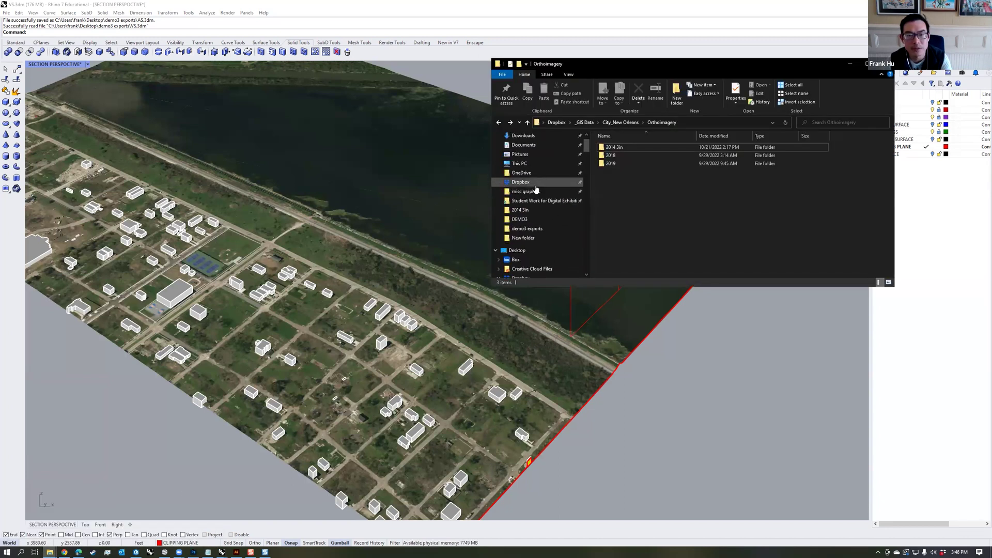
left_click(536, 186)
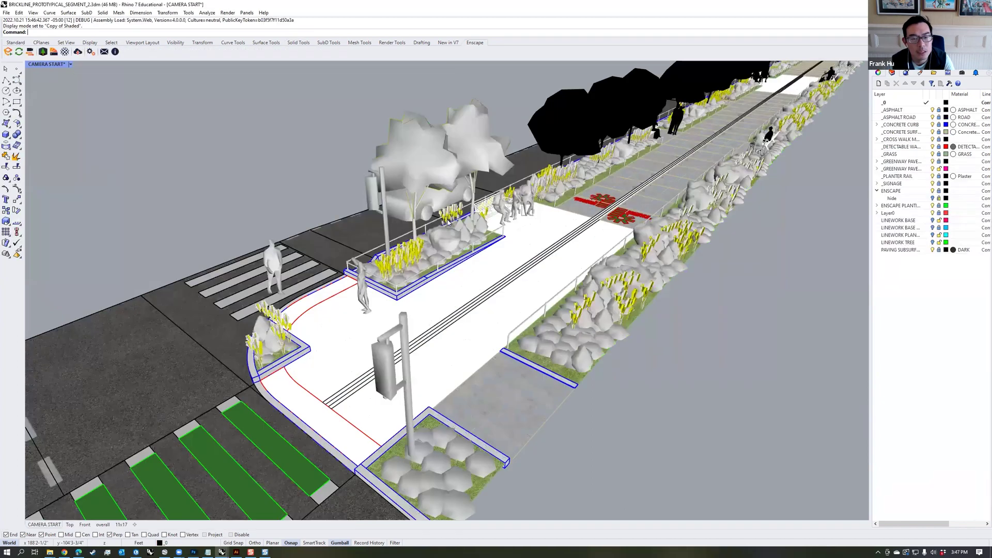
- Examine the street segment's paving, planting and crosswalks along its length in the CAMERA START view
scroll(430, 180, "down", 7)
mouse_move(429, 180)
right_mouse_down()
mouse_move(408, 213)
mouse_move(509, 246)
mouse_move(452, 327)
mouse_move(430, 332)
mouse_move(461, 269)
mouse_move(509, 251)
mouse_move(513, 297)
right_mouse_up()
scroll(460, 269, "up", 5)
scroll(460, 270, "down", 5)
scroll(509, 269, "up", 2)
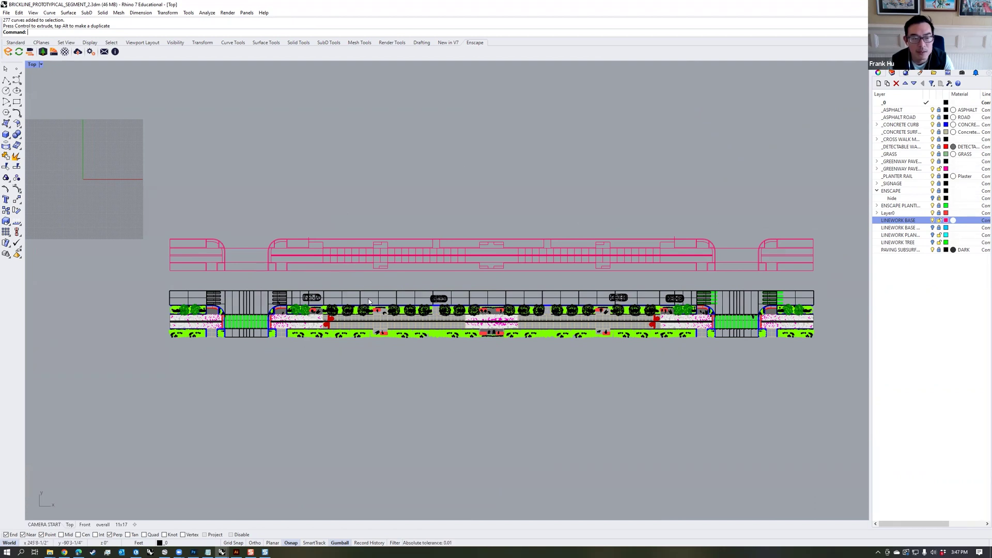
- Undo the move of the LINEWORK BASE curves and view the street segment again from CAMERA START
key("ctrl+z")
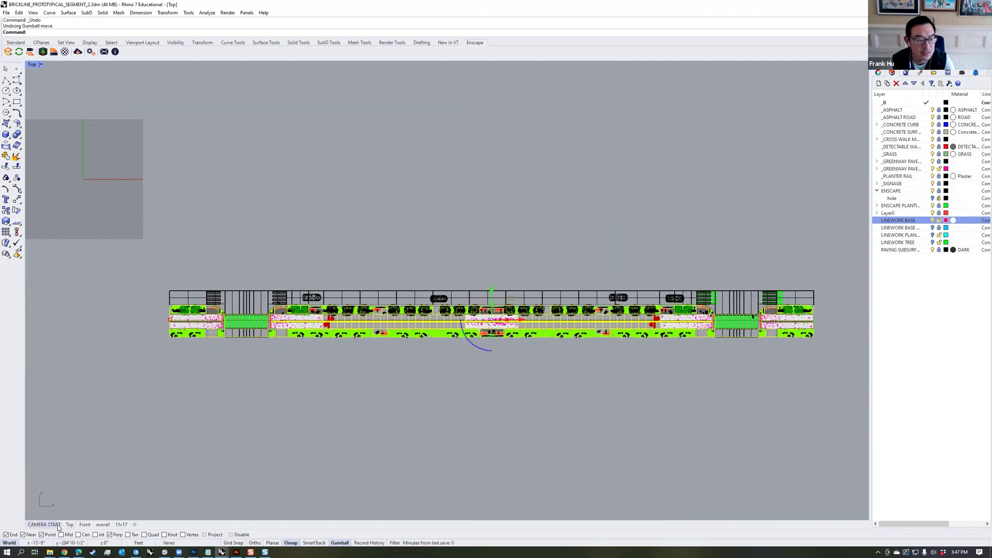
left_click(44, 524)
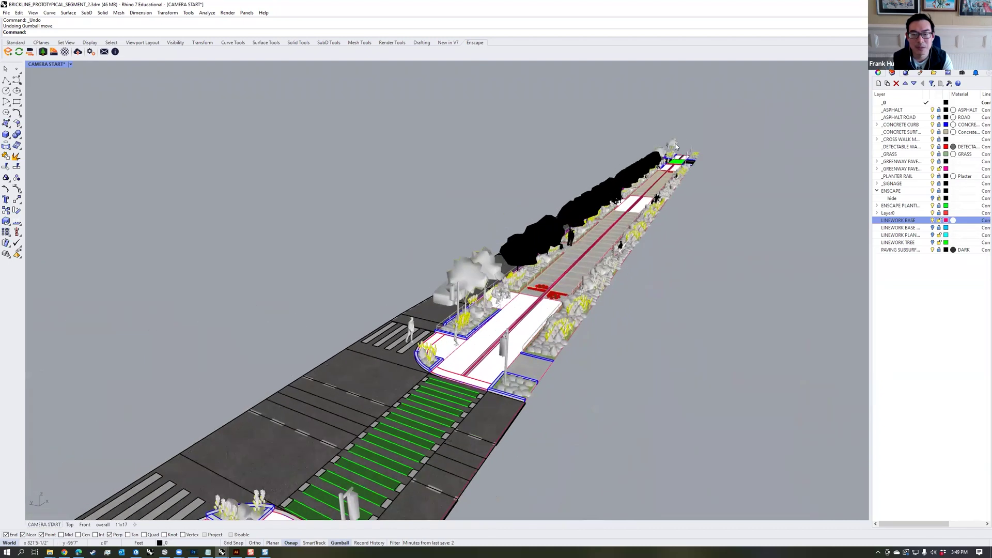
right_click_drag(516, 347, 496, 346)
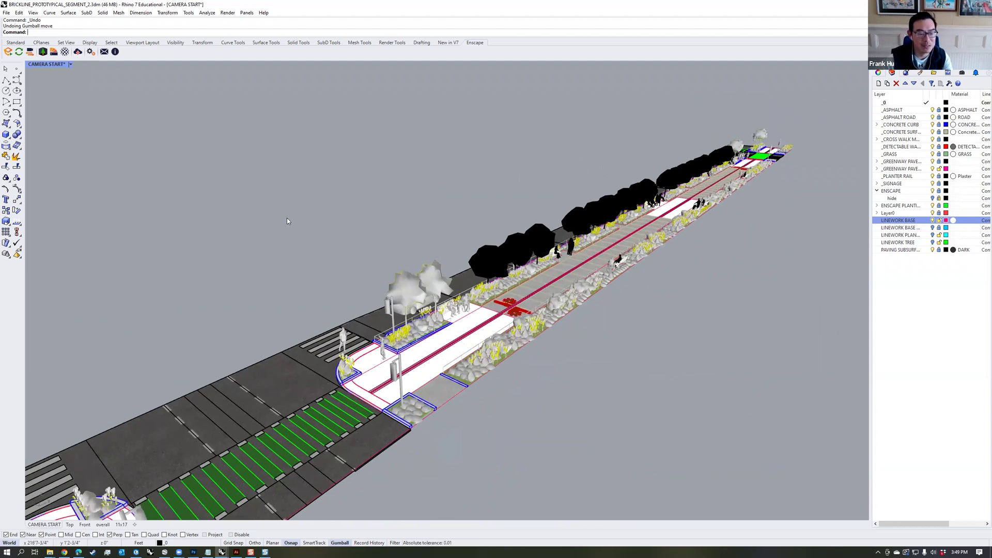
- Return to the VS.3dm site model and examine the neighborhood and levee beside the cut edge from a lower angle
mouse_move(222, 552)
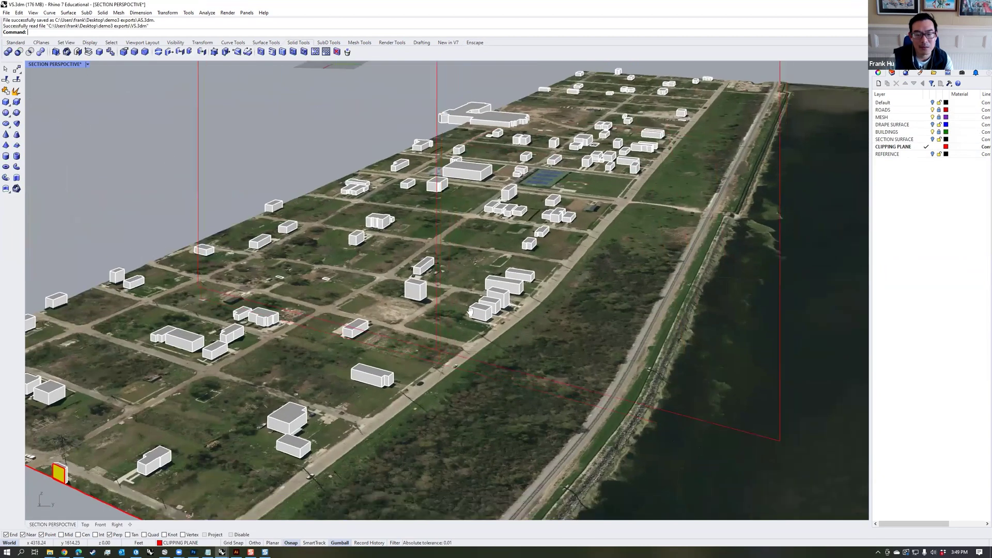
right_click_drag(471, 311, 466, 319)
right_click_drag(423, 368, 448, 387, "shift")
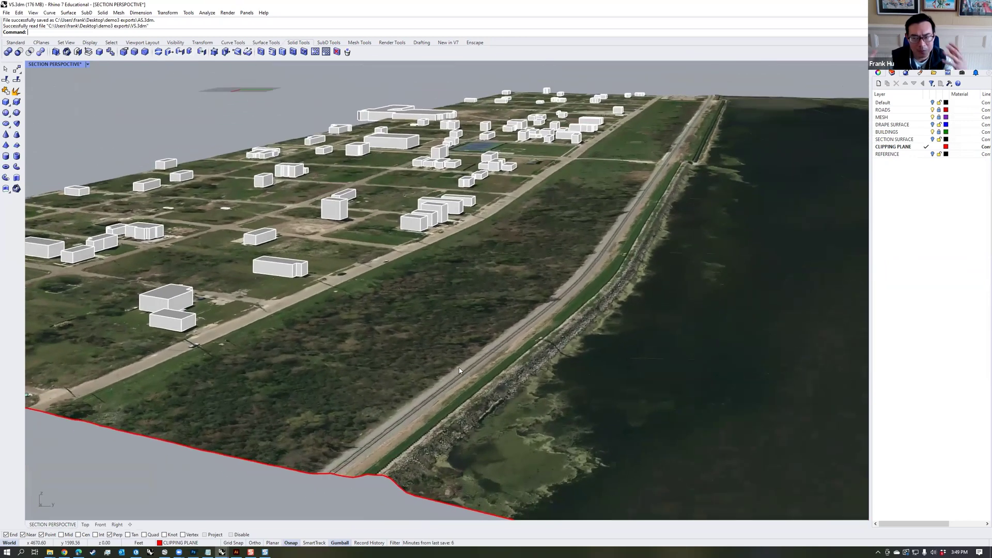